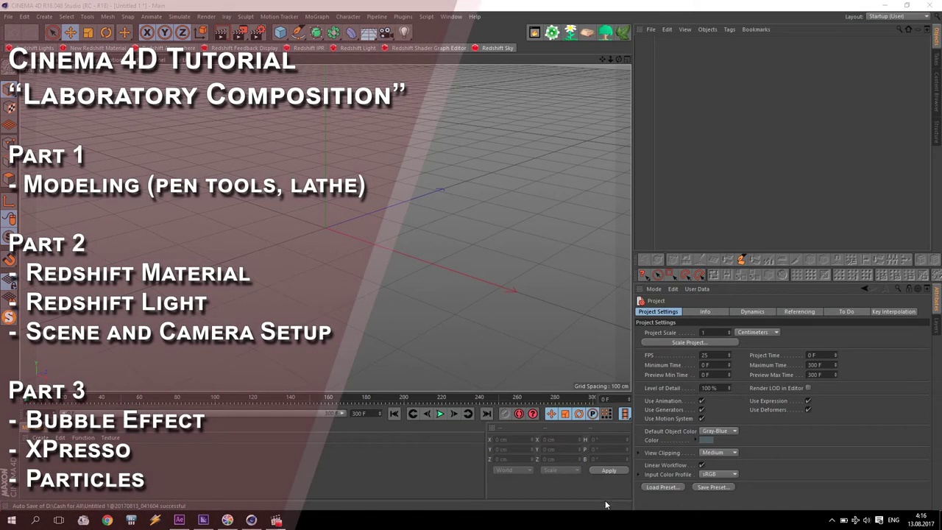
Step: Watch the finished laboratory render video, then close the preview window
click(276, 520)
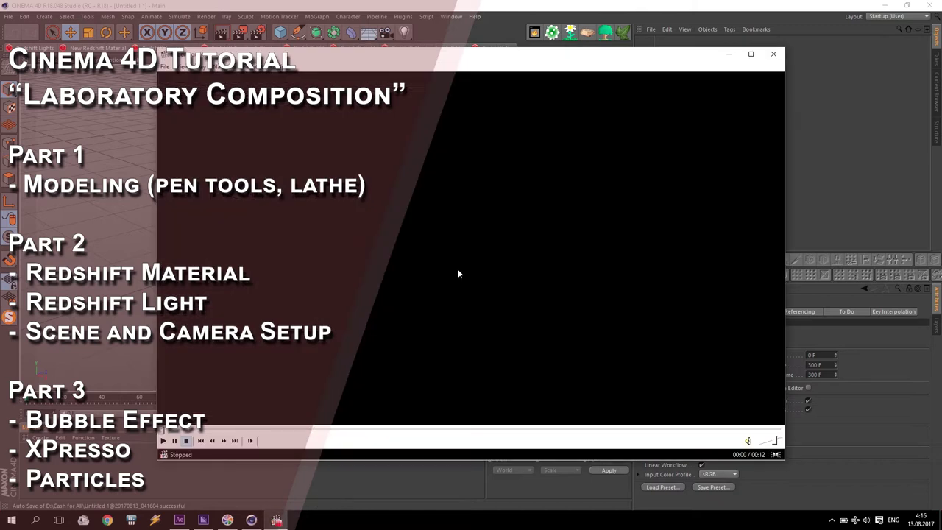
click(285, 127)
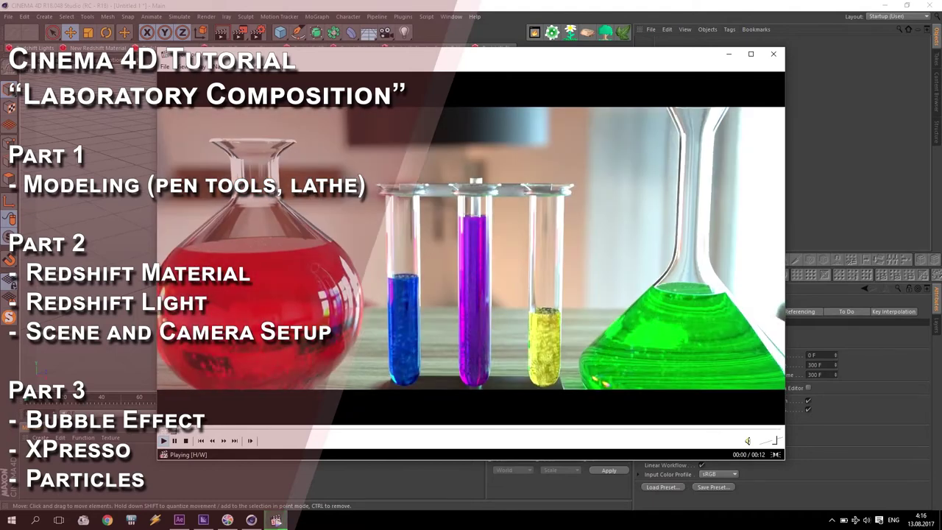
click(622, 210)
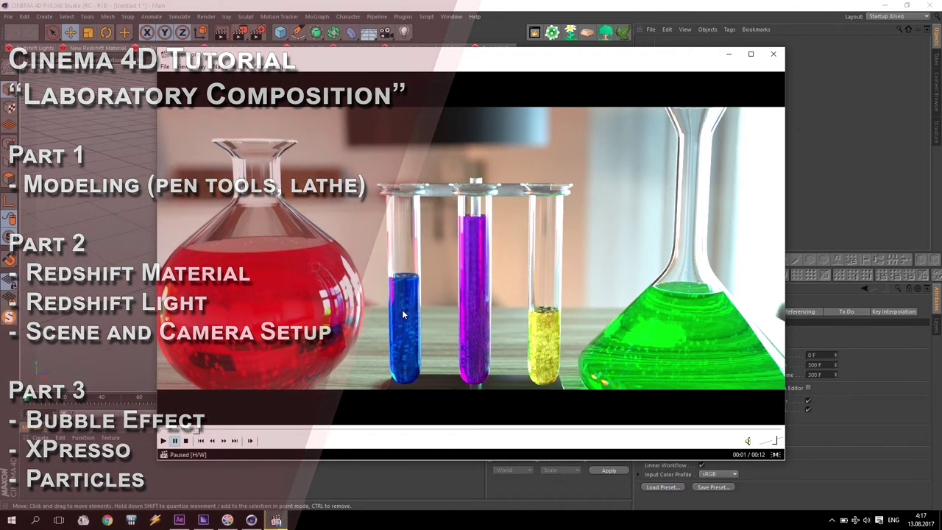
click(519, 251)
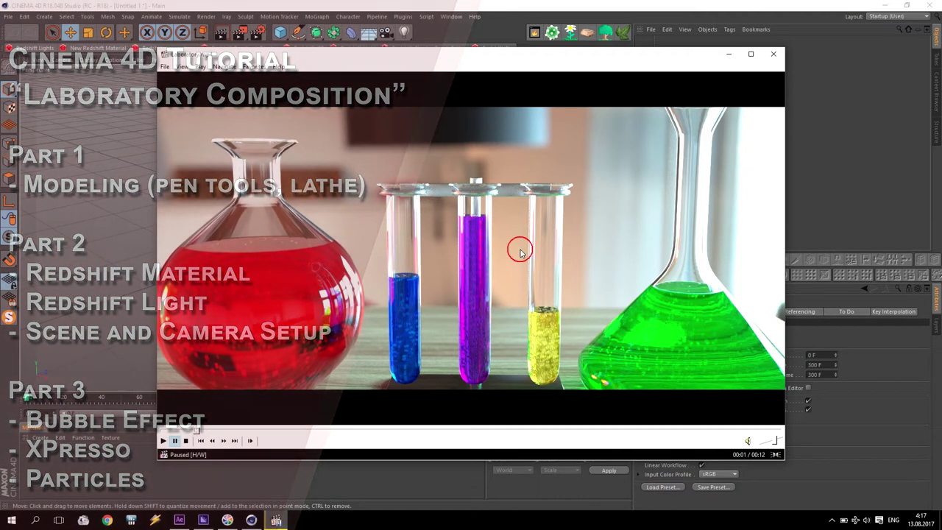
key(space)
click(728, 54)
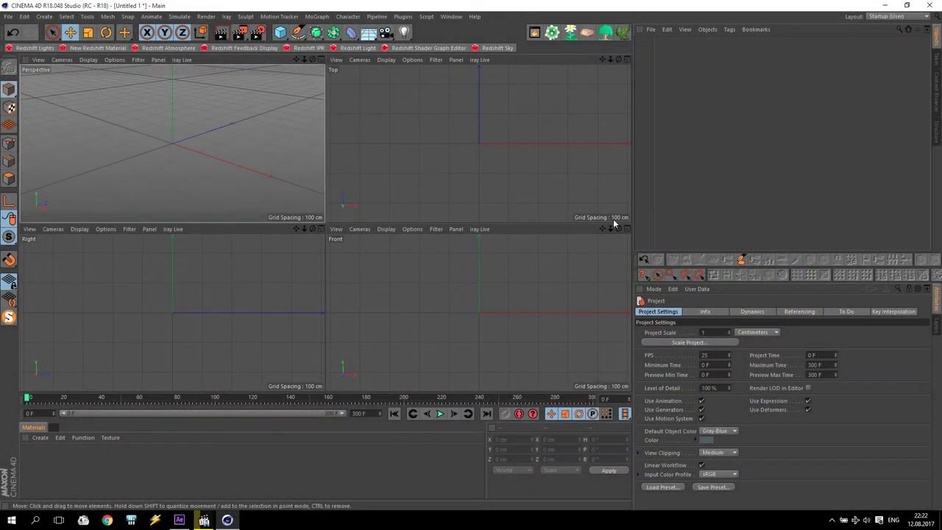
Step: In the maximized Front view, pen-draw the profile: origin, base corner, shoulder, neck top, flared lip
click(479, 312)
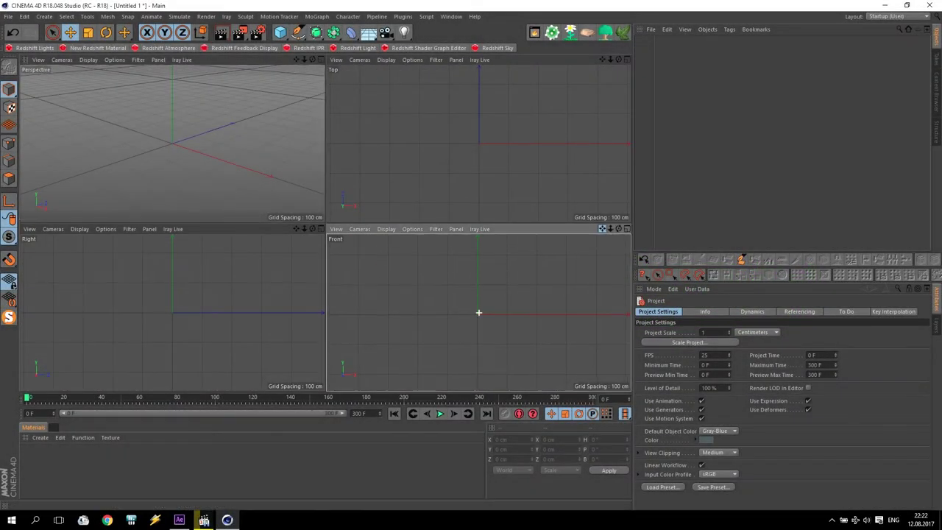
middle_click(485, 298)
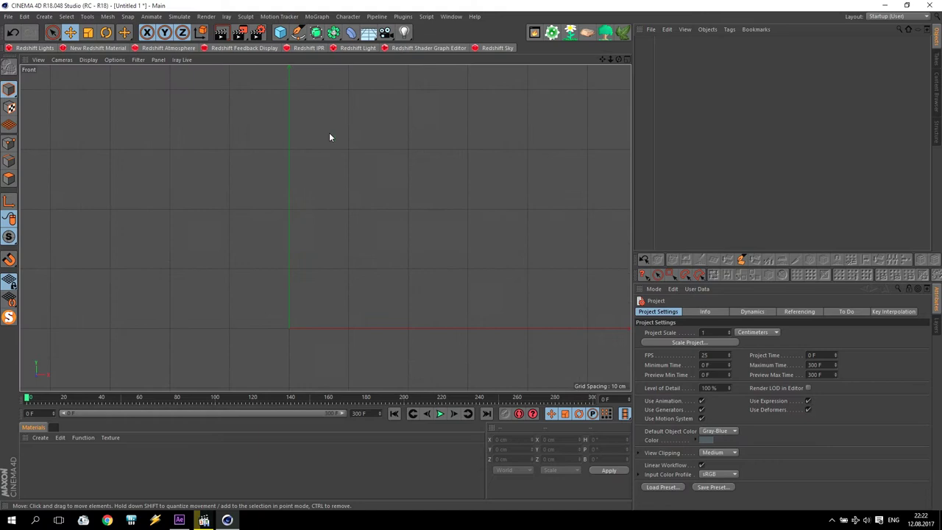
click(298, 32)
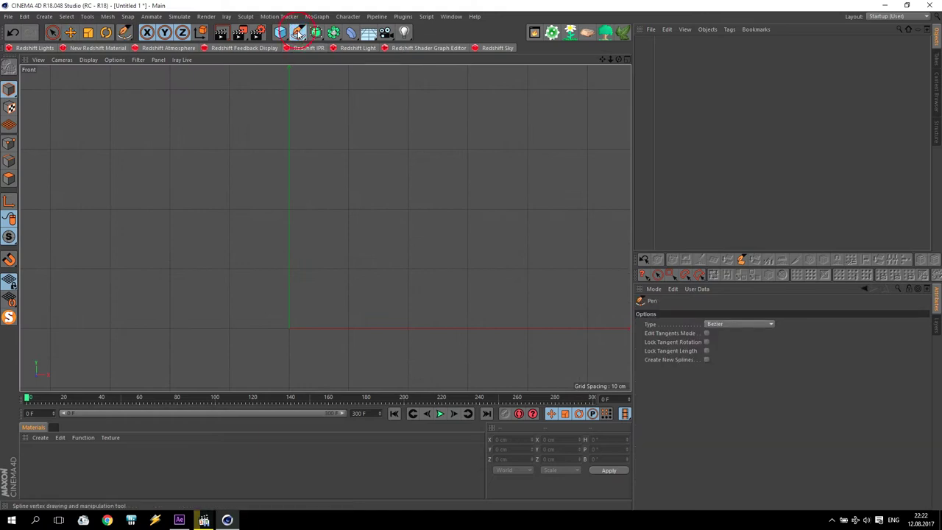
click(289, 330)
click(366, 329)
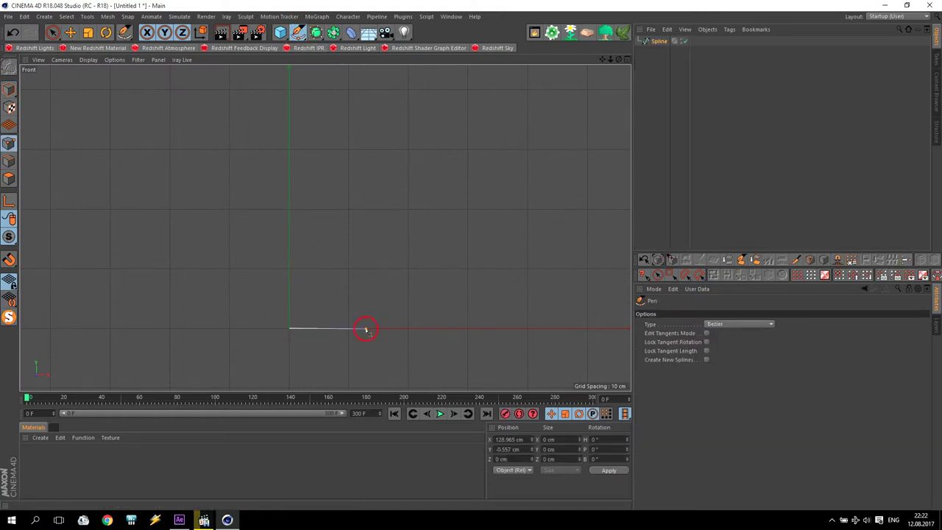
click(302, 237)
click(302, 147)
click(316, 125)
key(Escape)
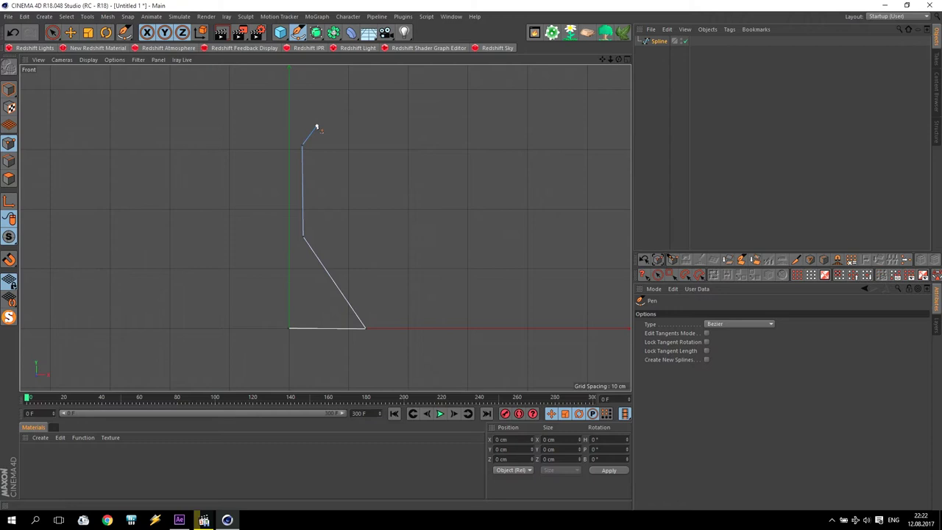
Step: Set the starting point of the profile exactly at the origin (0 cm)
key(e)
click(136, 152)
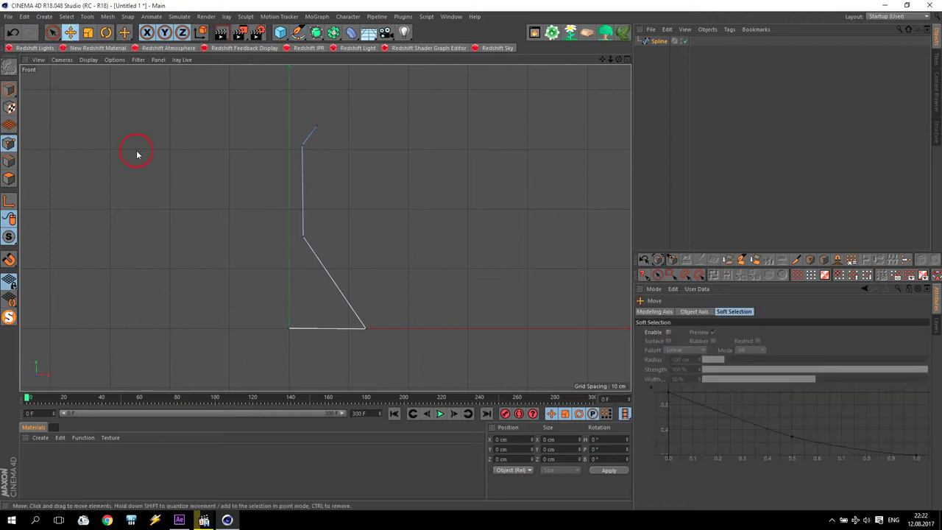
click(287, 328)
drag(523, 439, 466, 443)
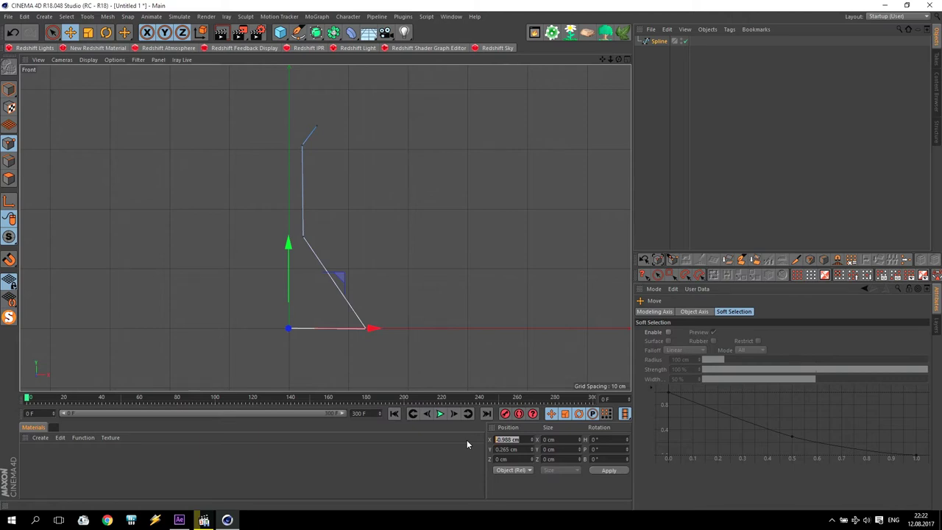
text(0)
text(0)
key(Return)
Step: Place the outer base corner point at X 130 cm, Y 0 cm
click(368, 333)
drag(367, 334, 369, 334)
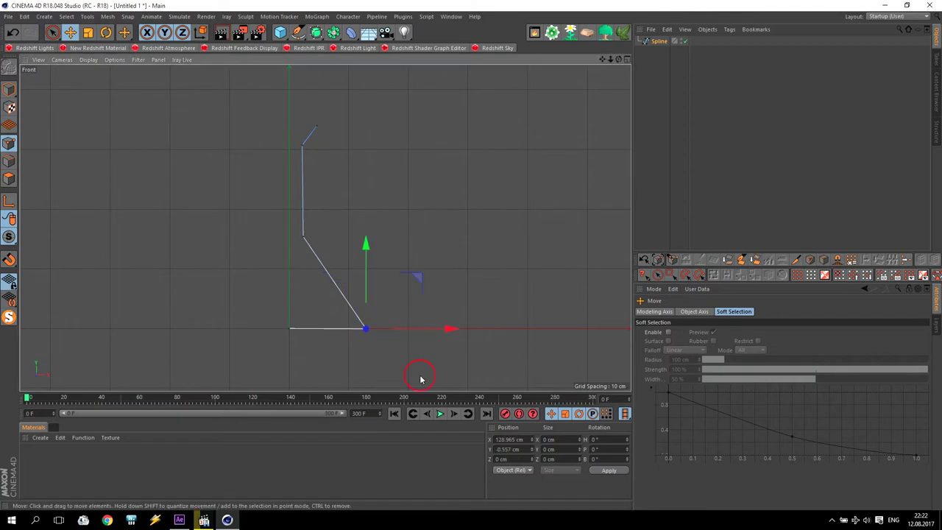
drag(527, 439, 455, 445)
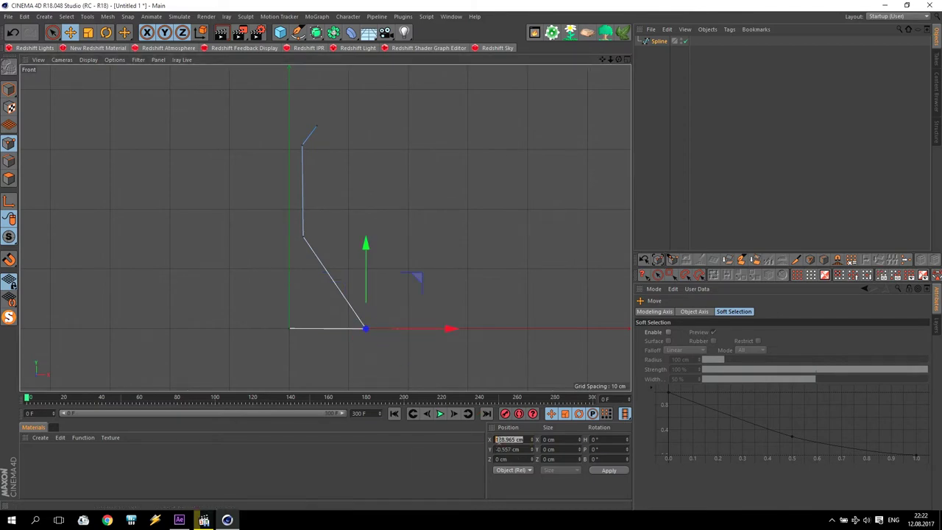
text(130)
key(Return)
text(0)
key(Return)
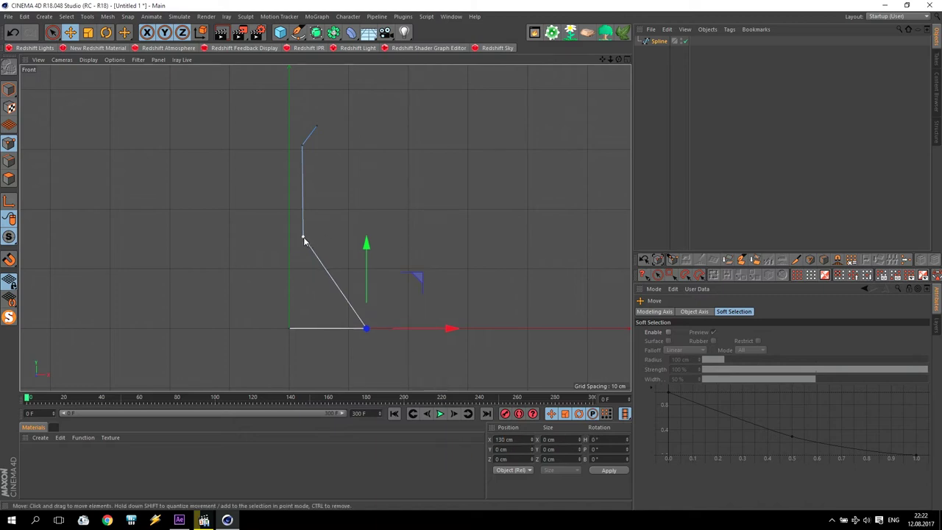
Step: Set the shoulder point to X 15 cm and adjust the neck top and flared lip point
click(303, 239)
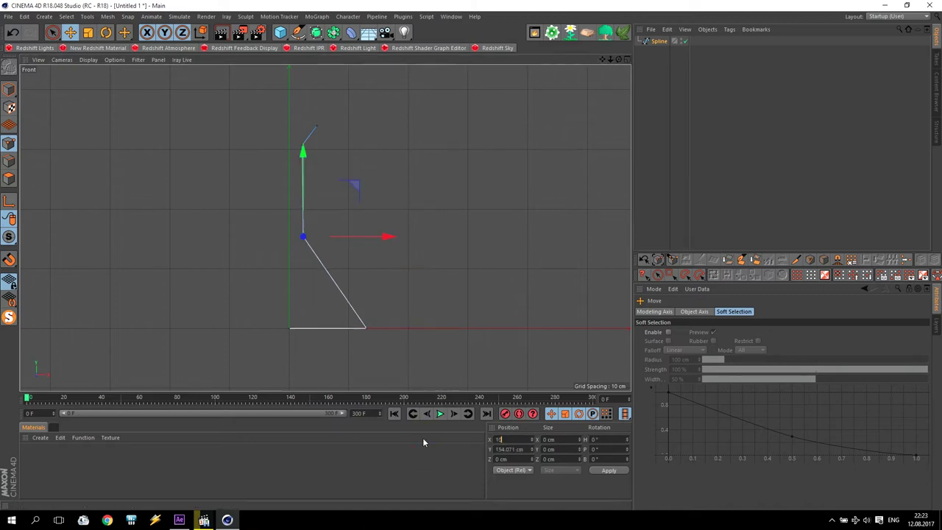
text(0)
double_click(498, 439)
text(5)
key(Return)
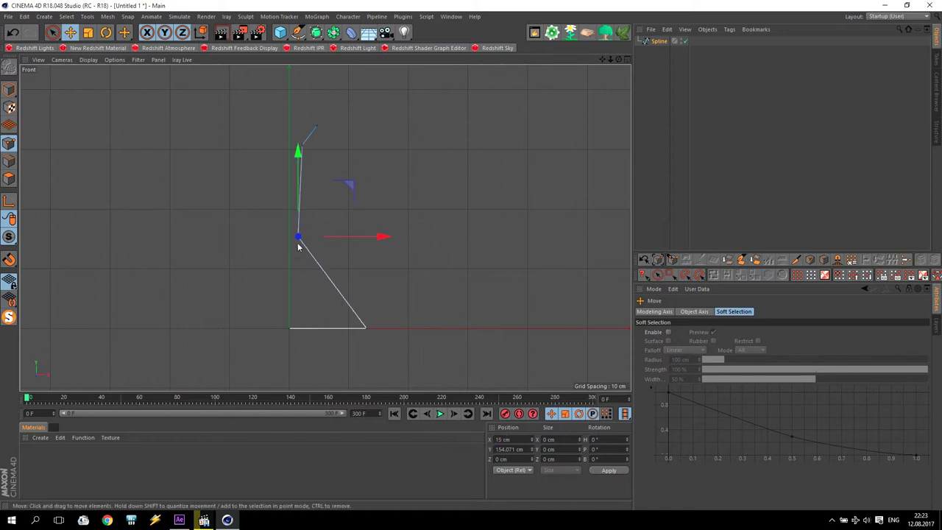
click(302, 150)
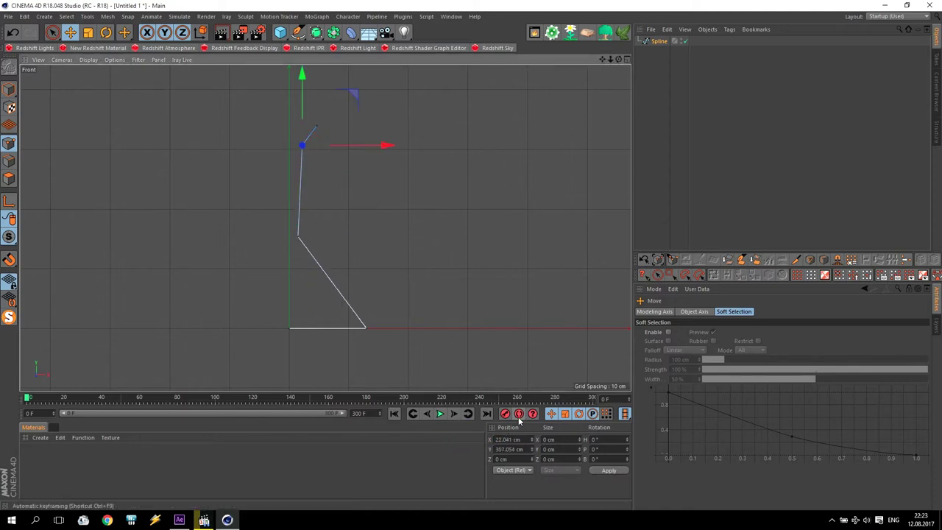
double_click(500, 439)
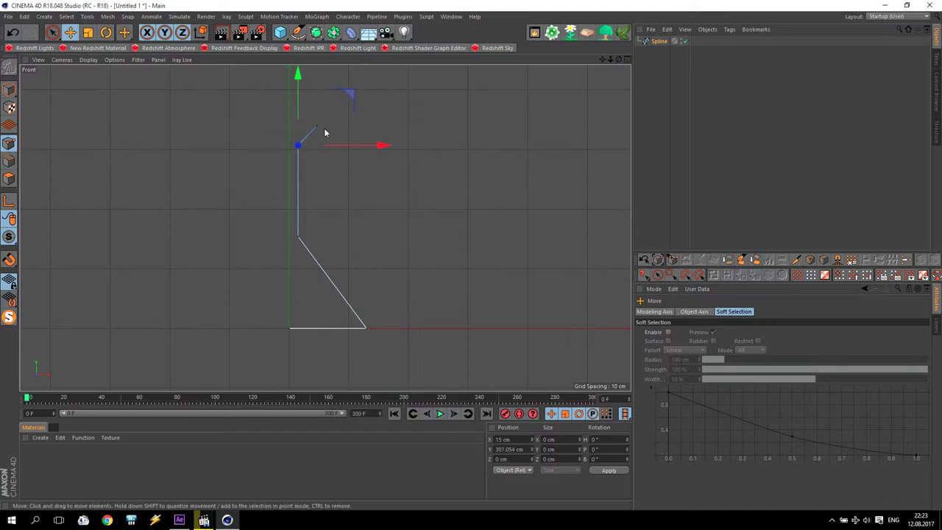
drag(302, 145, 316, 126)
drag(364, 86, 356, 97)
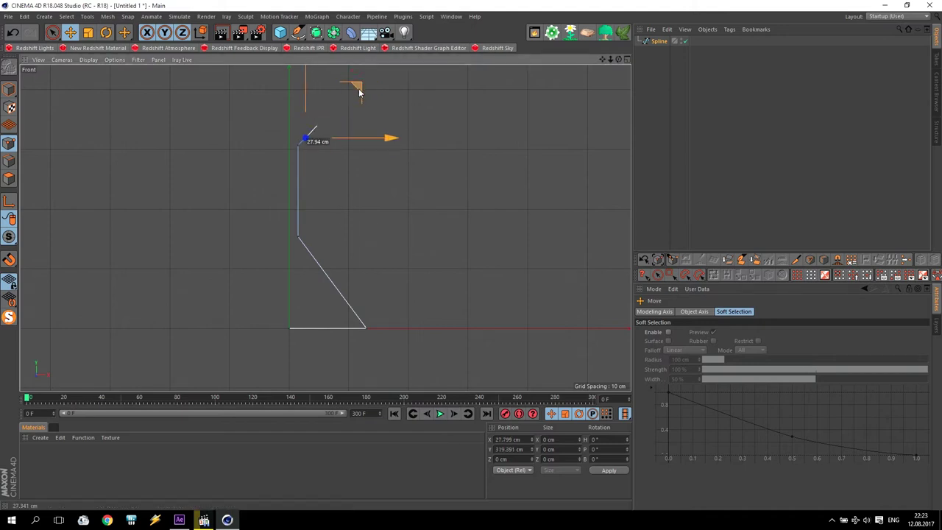
click(326, 157)
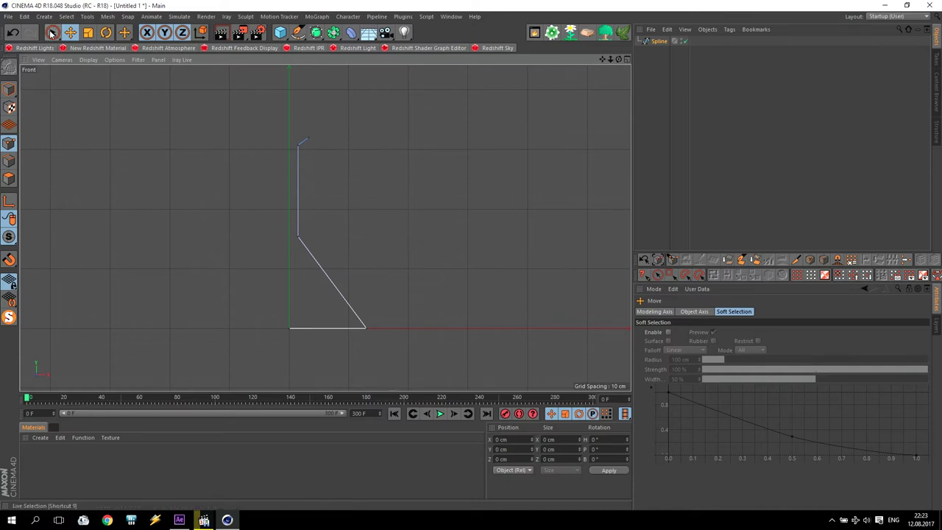
Step: Chamfer the outer base corner with a small rounding
click(52, 32)
scroll(260, 270, up, 3)
click(435, 366)
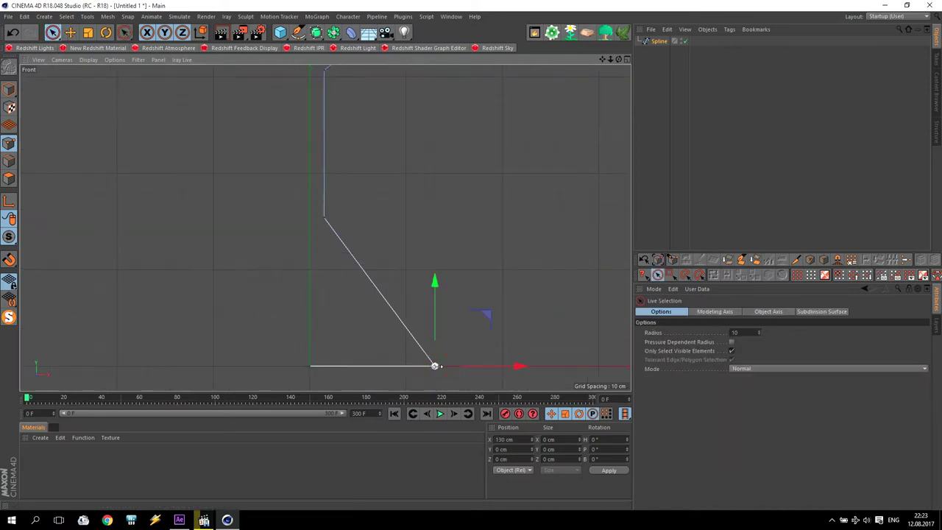
right_click(435, 366)
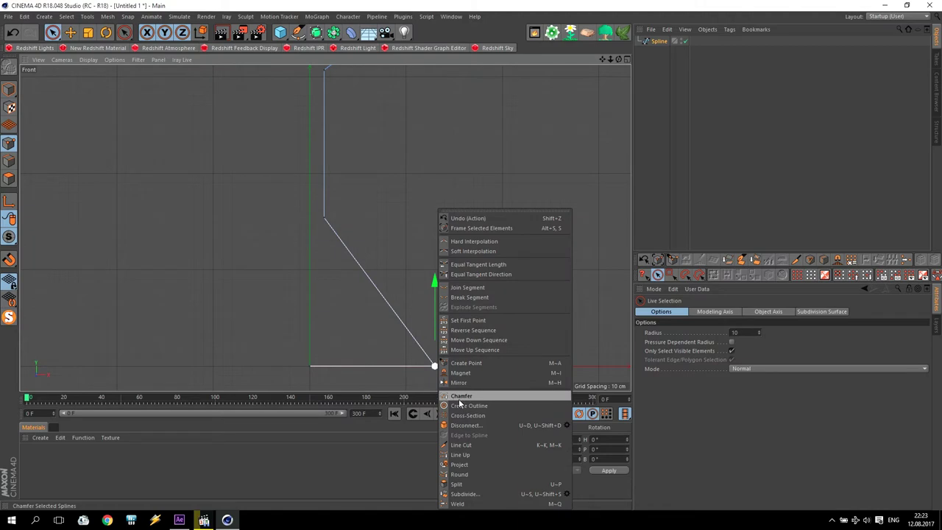
click(460, 397)
drag(435, 366, 421, 355)
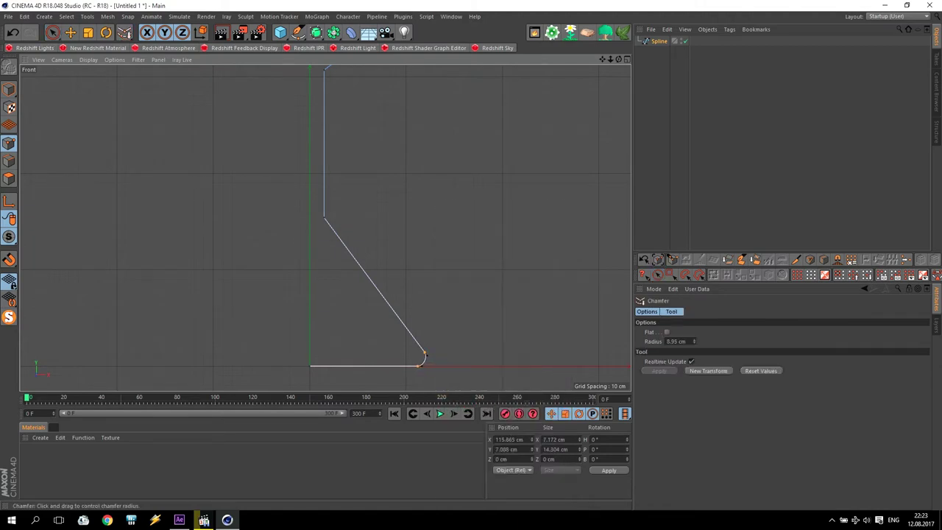
Step: Chamfer the shoulder corner with a wide rounding of about 40 cm
click(53, 31)
click(325, 220)
right_click(325, 219)
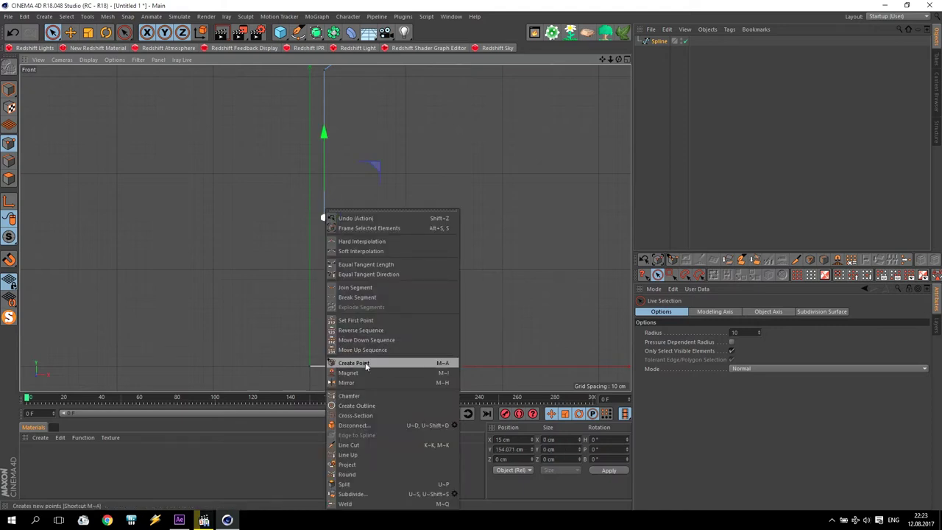
click(360, 395)
drag(324, 222, 461, 166)
drag(602, 59, 169, 36)
Step: Chamfer the neck-top corner slightly
click(53, 31)
click(295, 147)
right_click(295, 147)
click(319, 333)
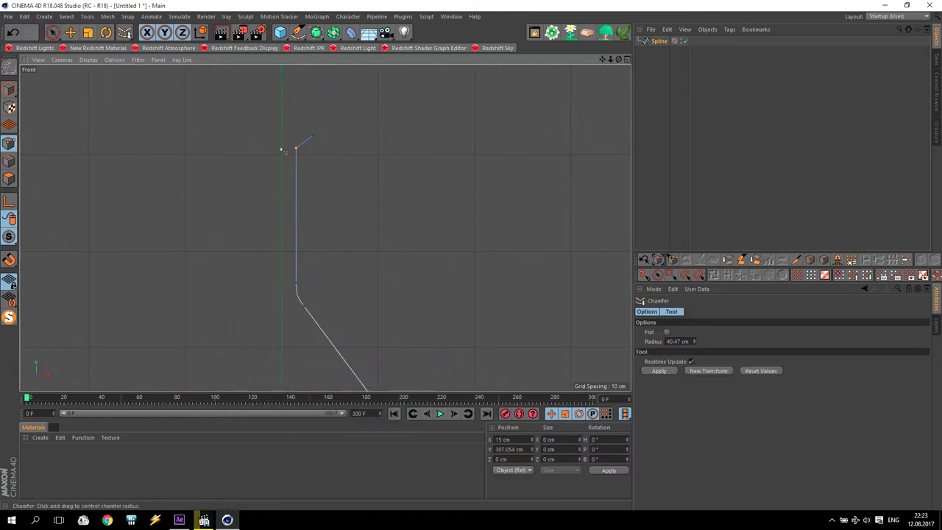
drag(294, 144, 307, 151)
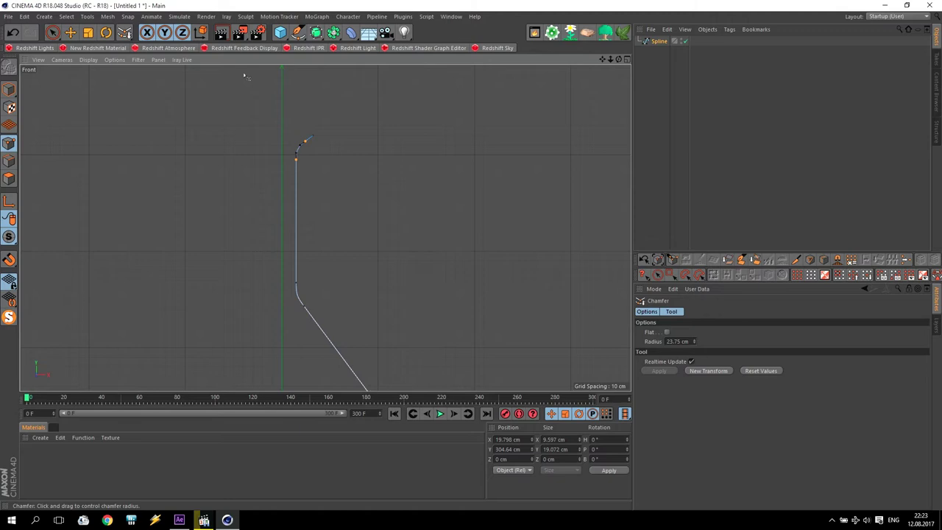
Step: Add a Lathe generator, delete the Subdivision Surface, and nest the profile spline under the Lathe
click(315, 31)
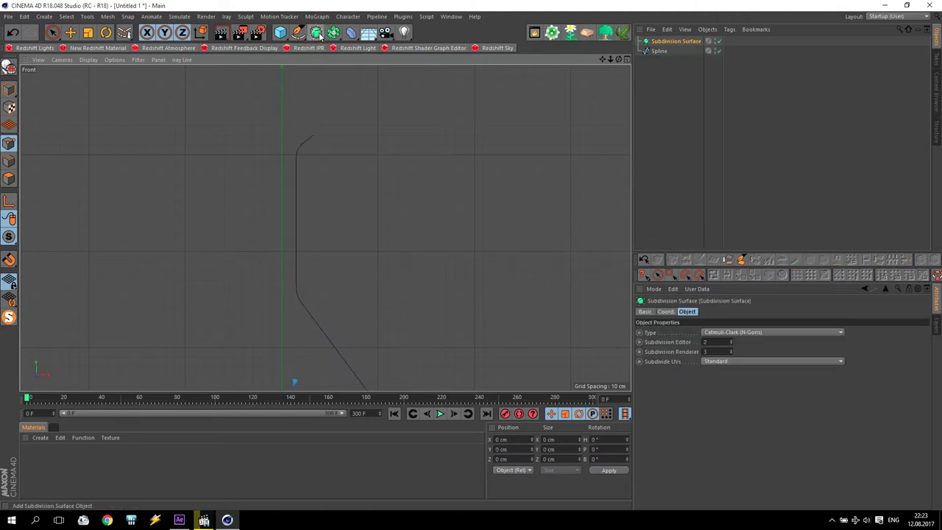
click(316, 33)
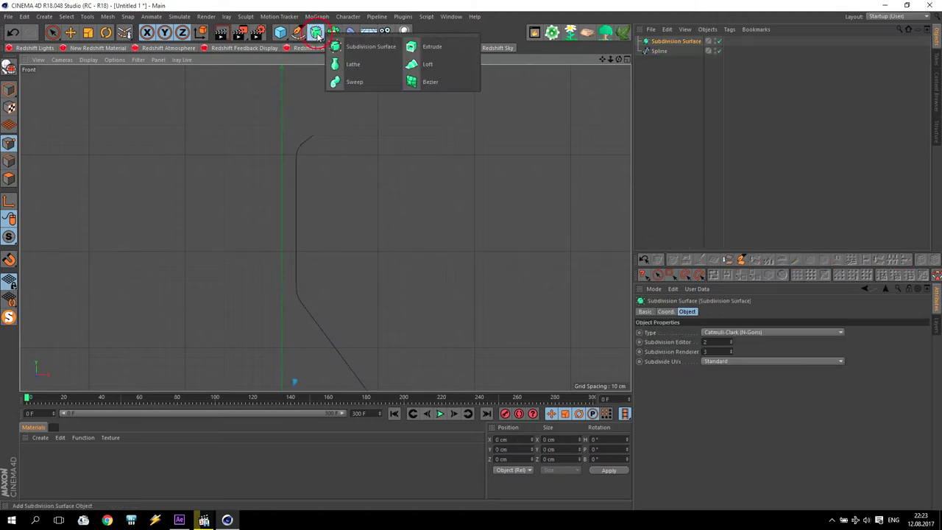
click(345, 65)
click(664, 51)
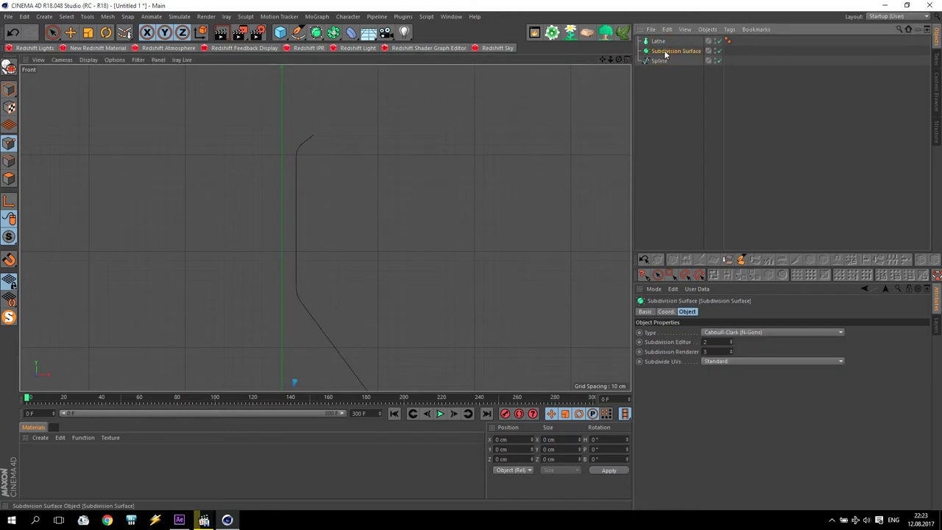
key(Delete)
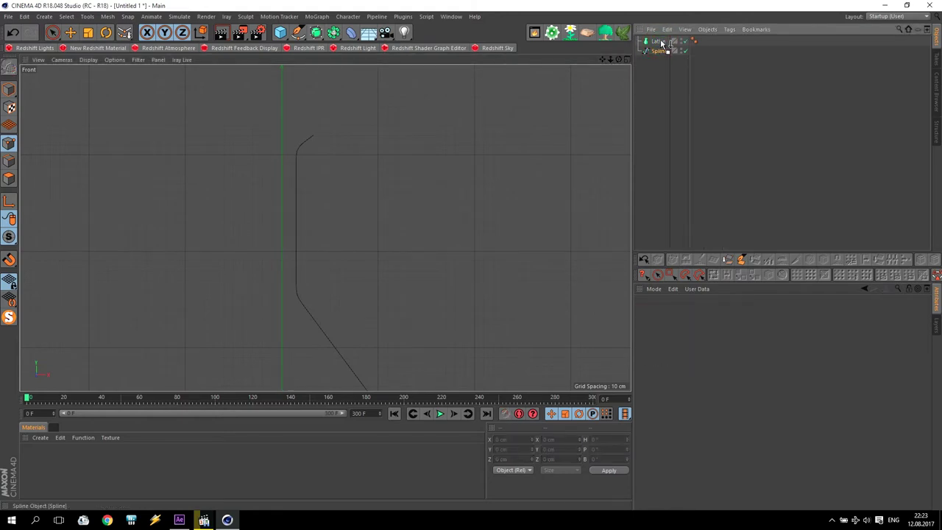
drag(661, 45, 661, 42)
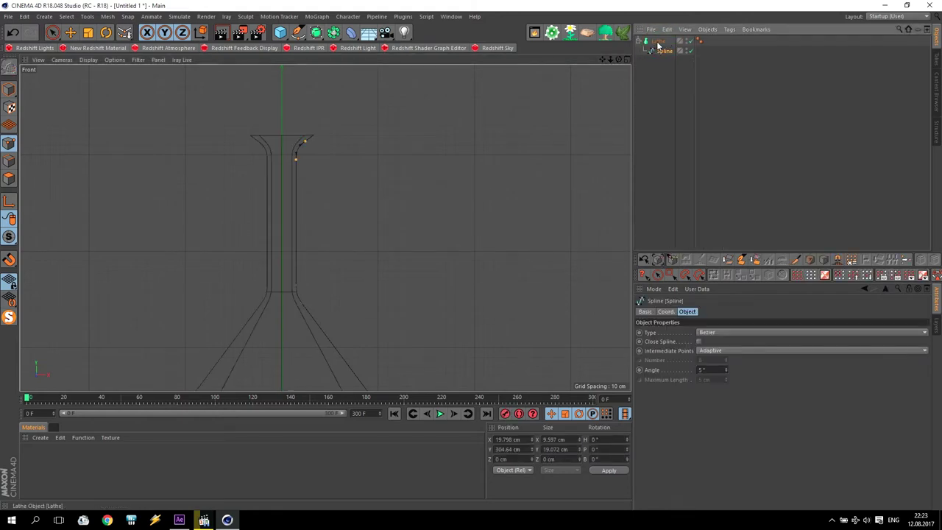
click(659, 42)
Step: Set the Lathe's Subdivision to 36 and Isoparm Subdivision to 2
double_click(714, 343)
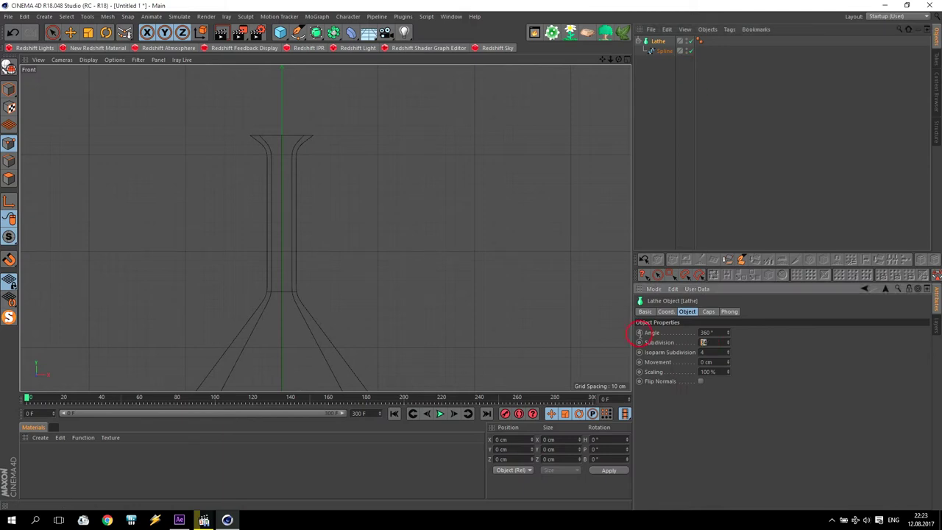
key(Return)
double_click(700, 352)
key(Return)
scroll(385, 269, down, 3)
scroll(336, 374, up, 4)
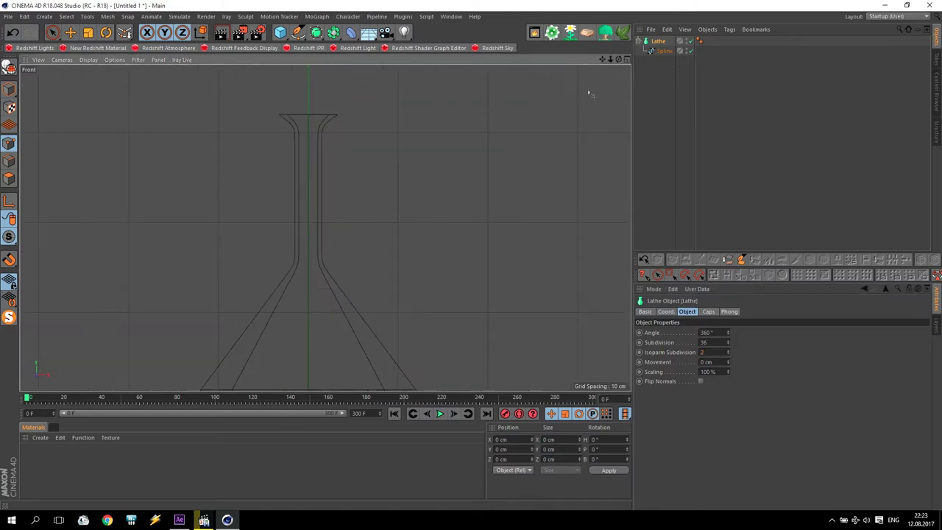
scroll(326, 228, up, 3)
scroll(483, 177, down, 4)
scroll(432, 140, up, 2)
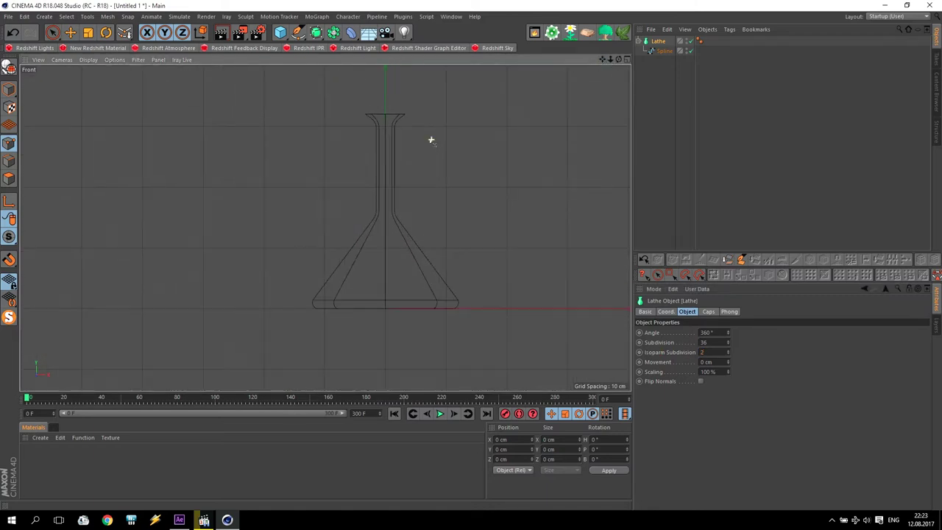
scroll(431, 142, up, 1)
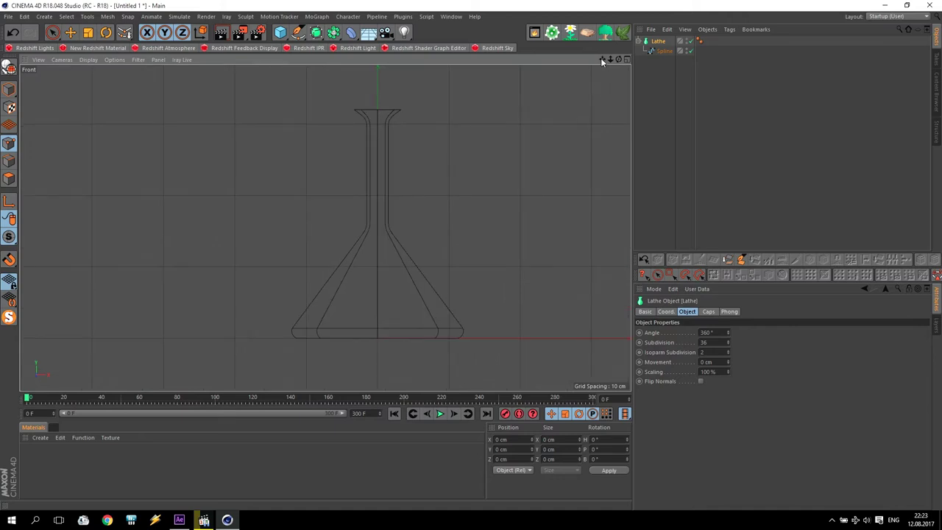
Step: Collapse the Lathe and its spline into the polygon object Lathe.1 via Connect Objects + Delete, then switch to Edge mode
ctrl+click(666, 51)
right_click(662, 45)
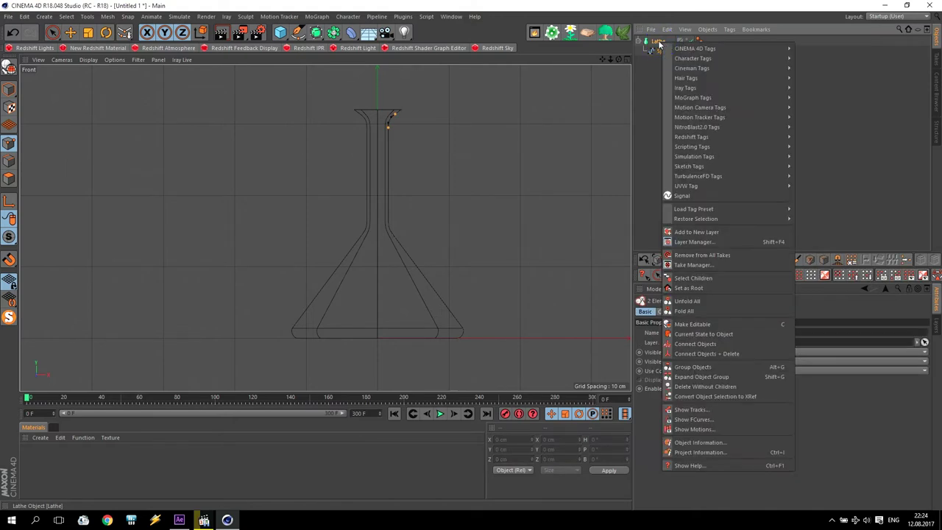
click(694, 353)
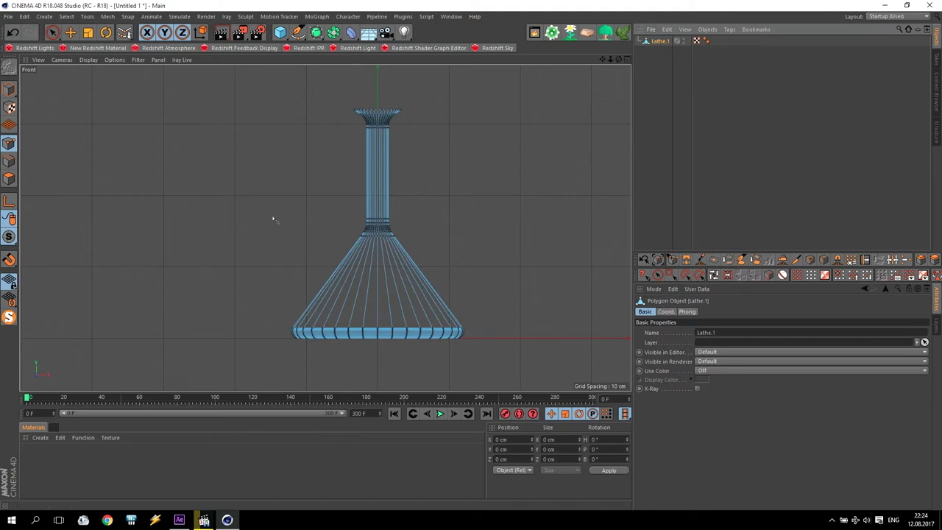
click(10, 162)
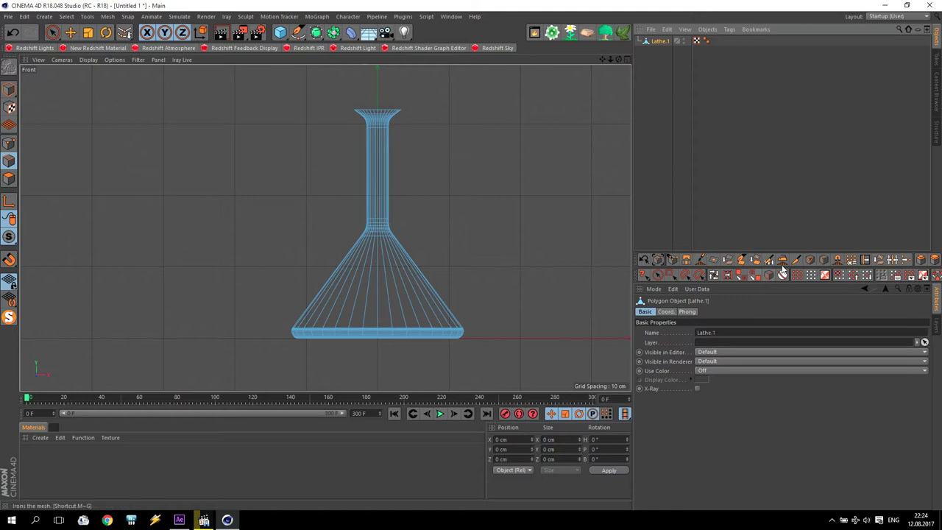
right_click(352, 294)
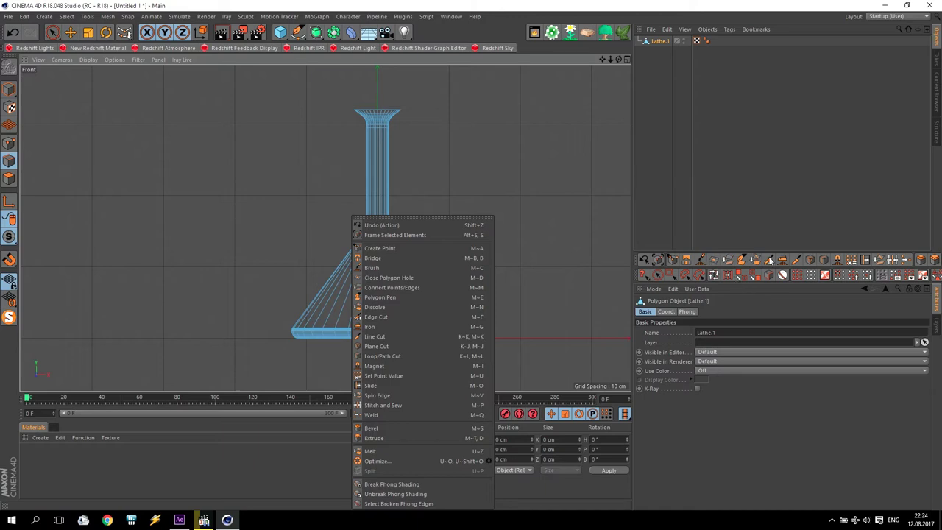
Step: Add a loop cut around the flask's cone
click(824, 263)
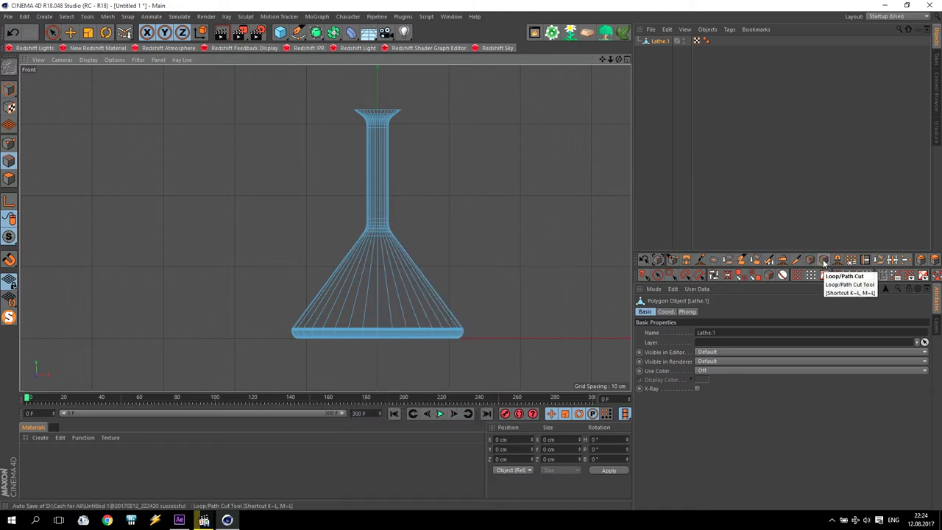
click(824, 259)
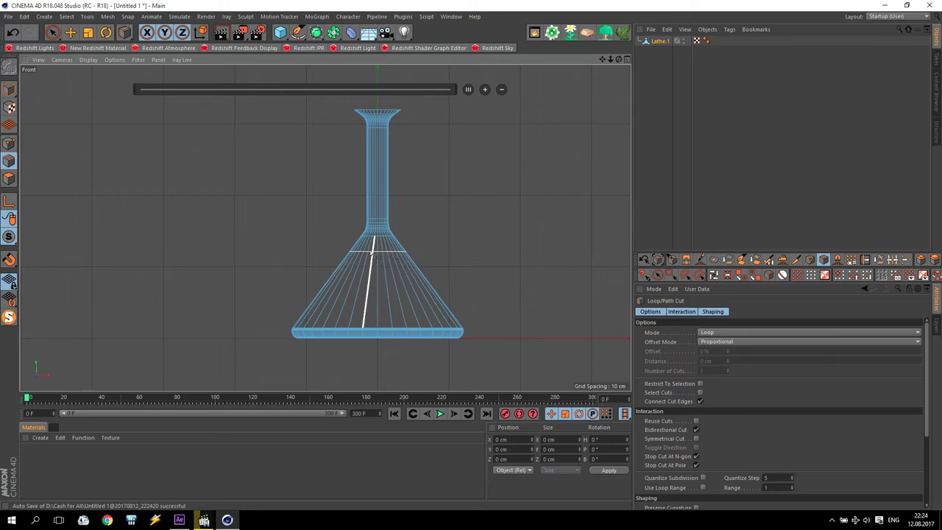
click(374, 254)
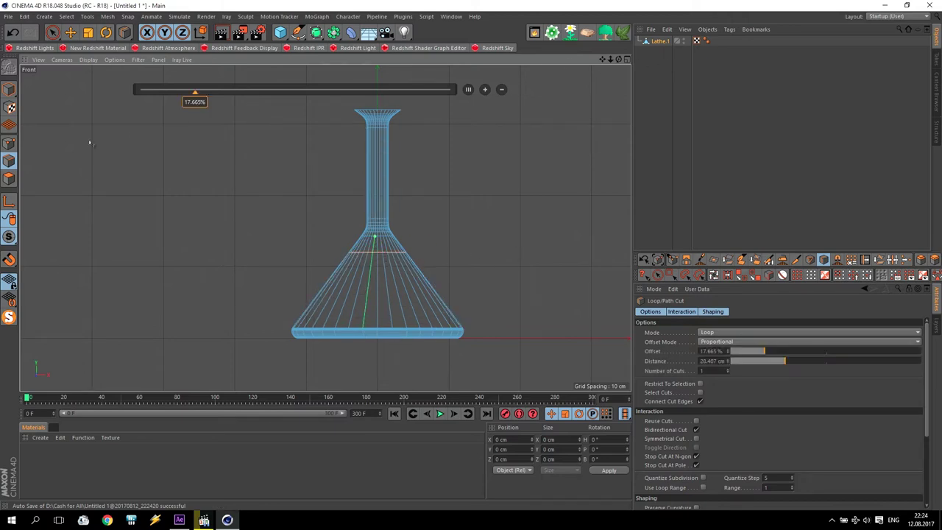
Step: Box-select the lower cone polygons and split them into a separate Lathe object
click(10, 179)
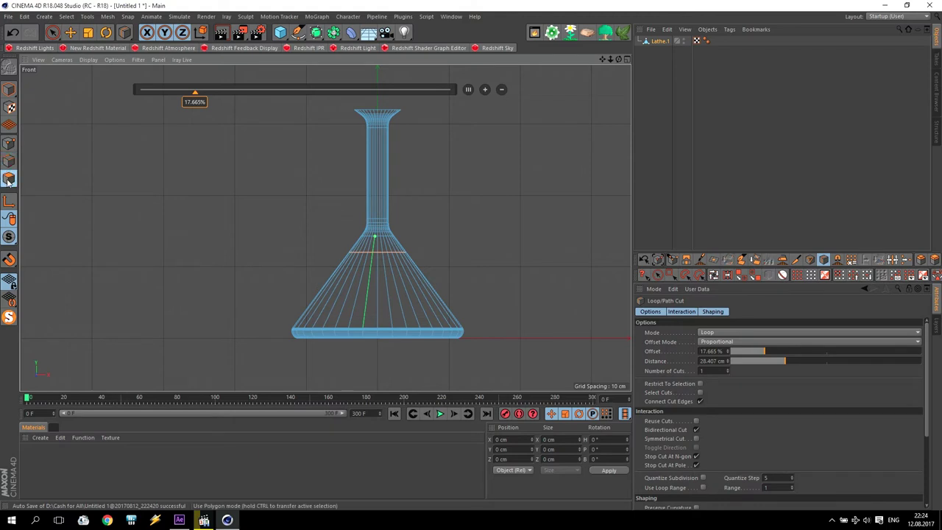
click(51, 32)
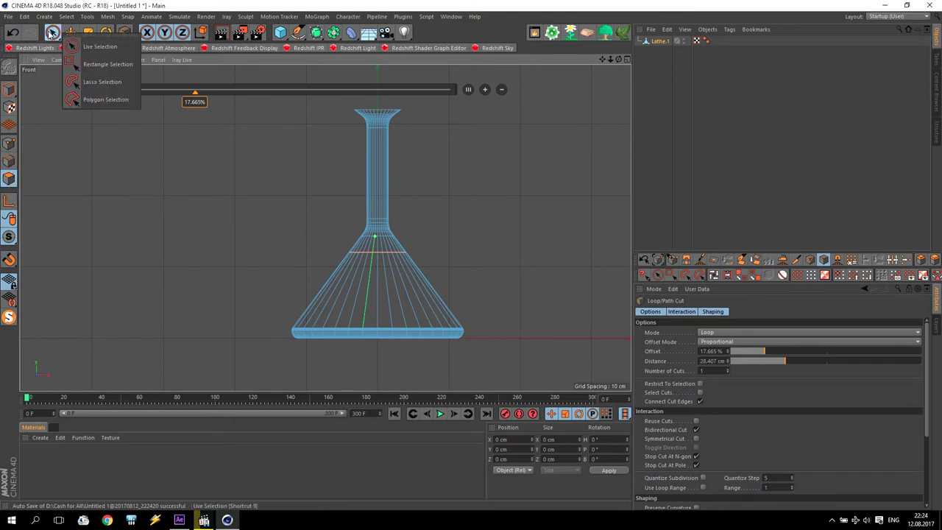
click(95, 65)
drag(228, 246, 489, 353)
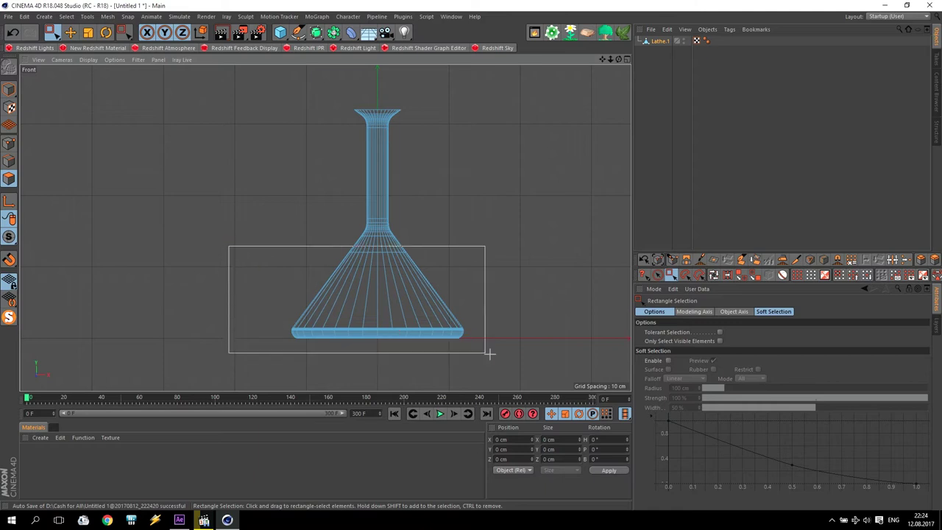
right_click(344, 269)
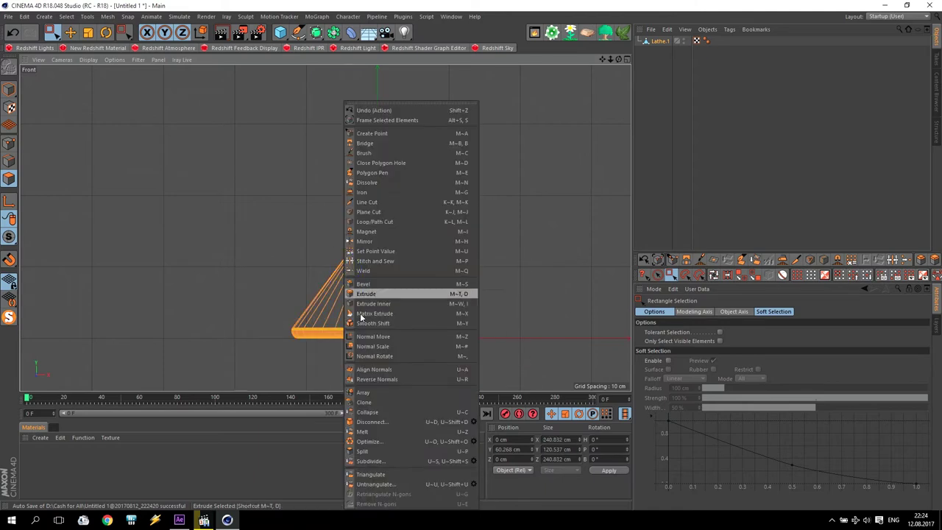
click(382, 450)
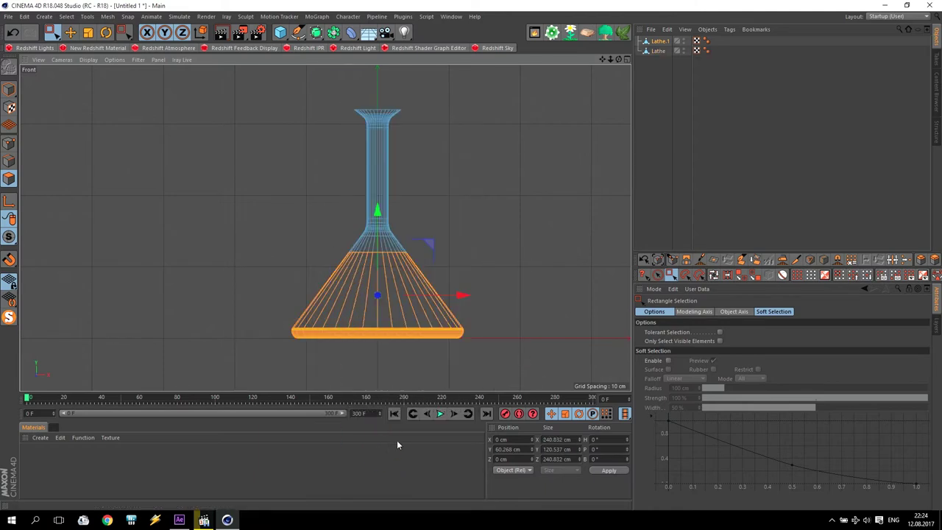
Step: Rename the split-off Lathe object to 'Liquid 1', leaving Lathe.1 as the flask
click(659, 51)
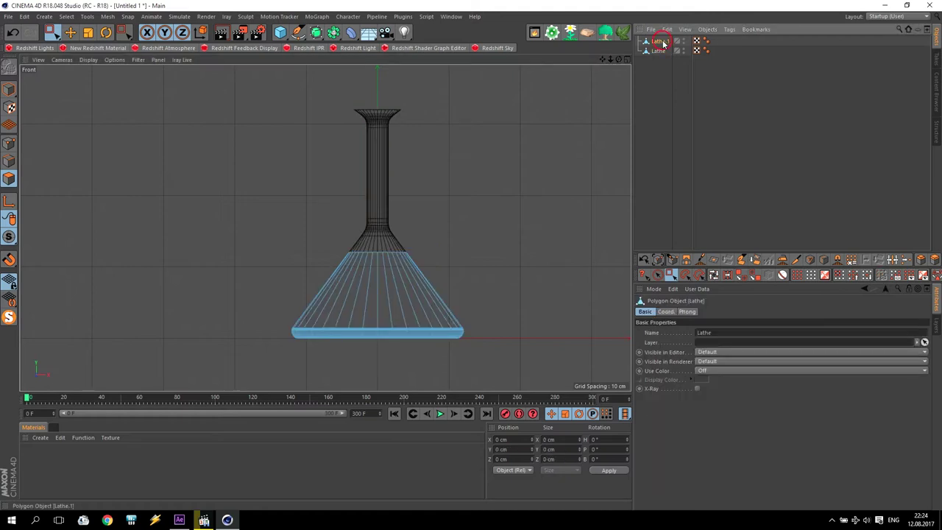
click(661, 42)
click(657, 51)
double_click(658, 50)
text(C)
text(quid)
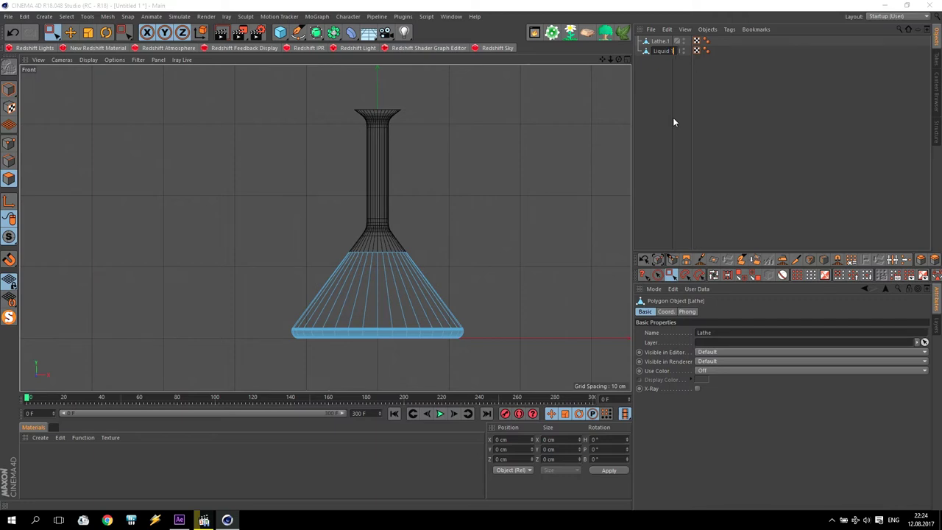
click(660, 90)
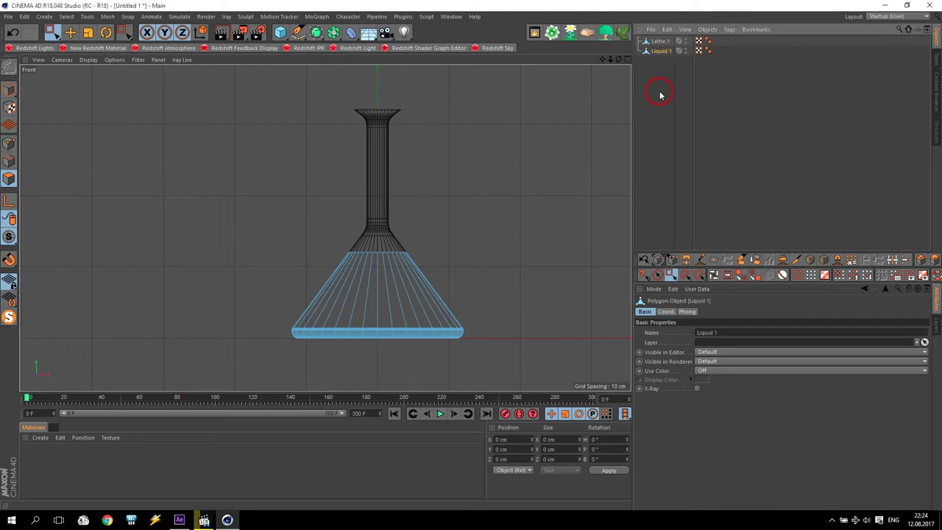
click(659, 41)
Step: Put the flask under a Cloth Surface with 0 subdivisions and 2 cm thickness
click(180, 16)
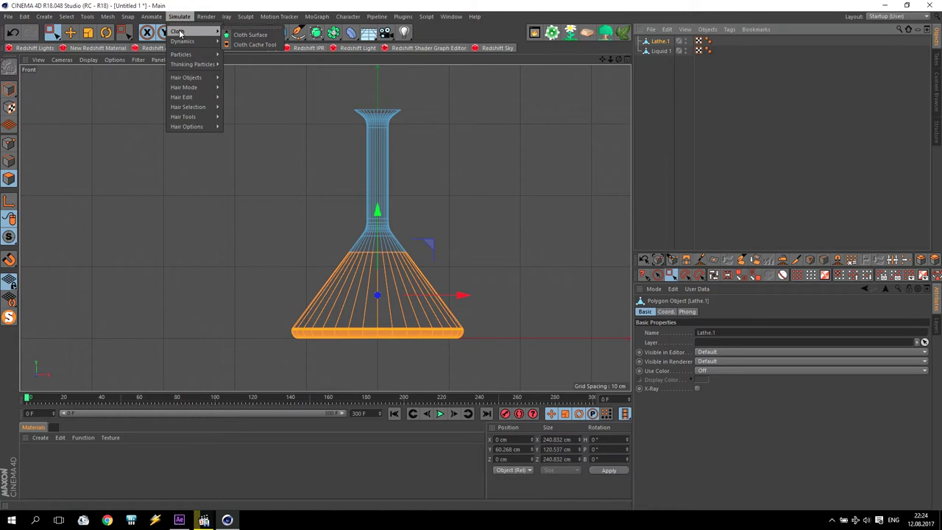
click(246, 33)
click(667, 43)
drag(667, 42, 666, 41)
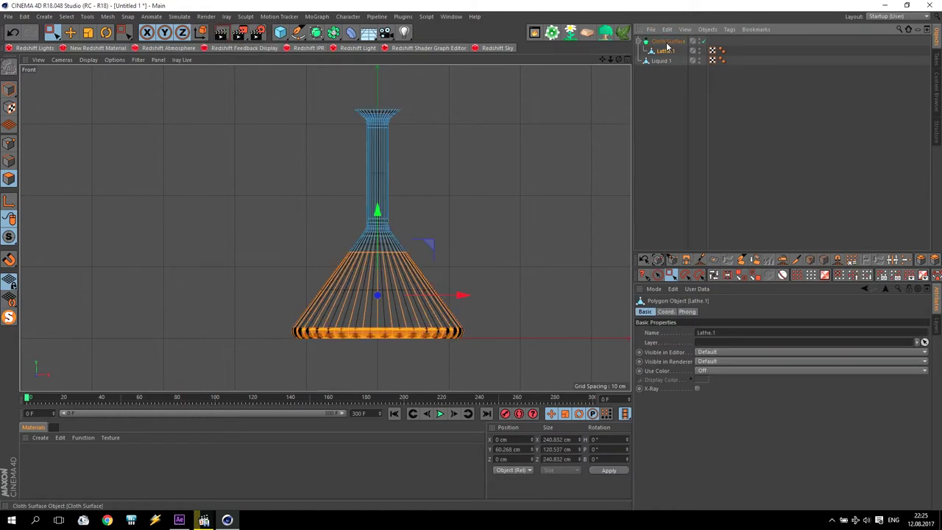
click(710, 336)
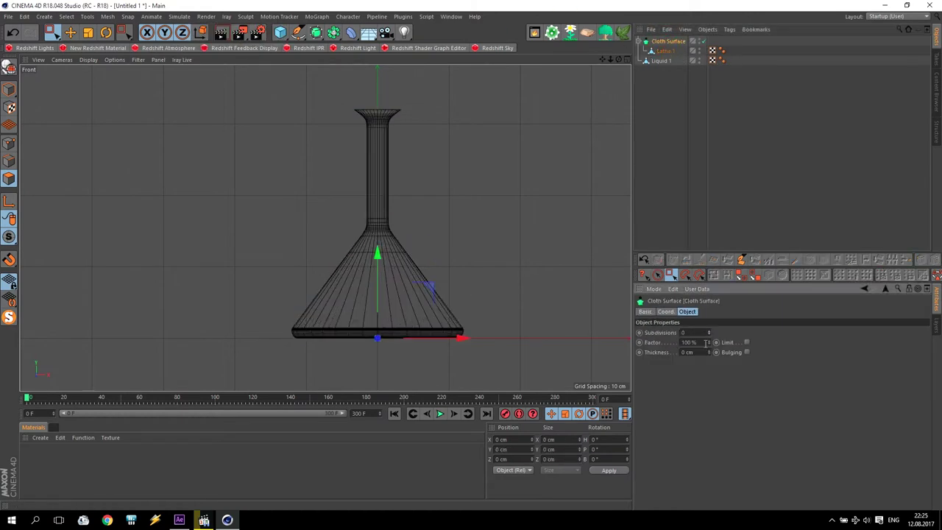
drag(710, 353, 710, 349)
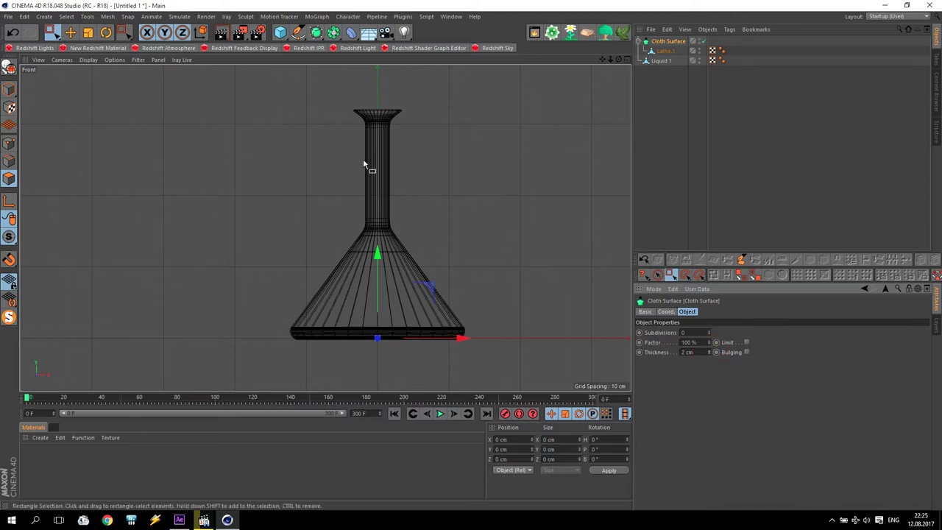
Step: Collapse the Cloth Surface and Lathe.1 into one polygon object
click(72, 34)
click(666, 42)
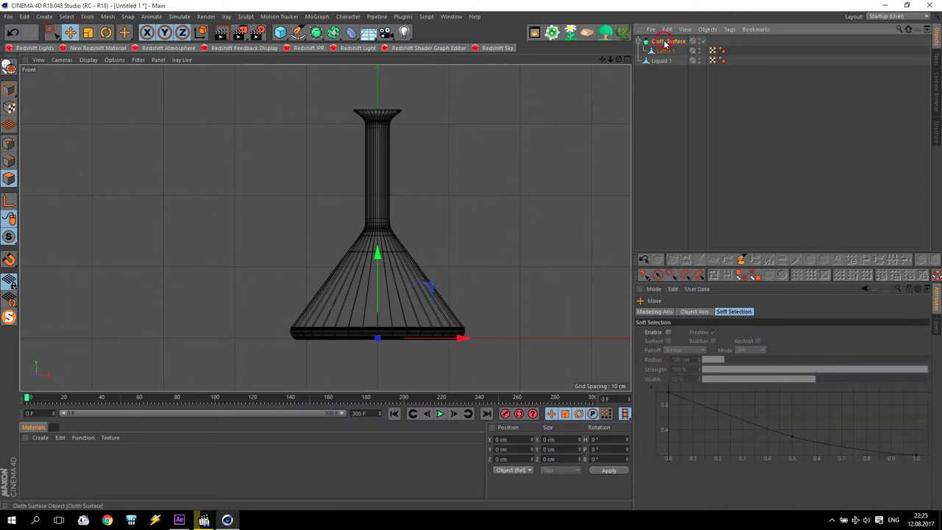
ctrl+click(666, 51)
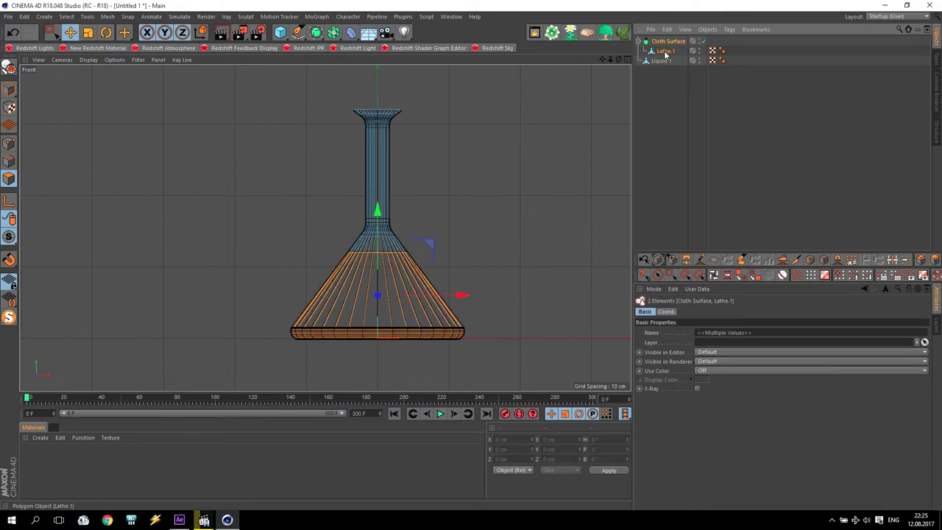
right_click(668, 51)
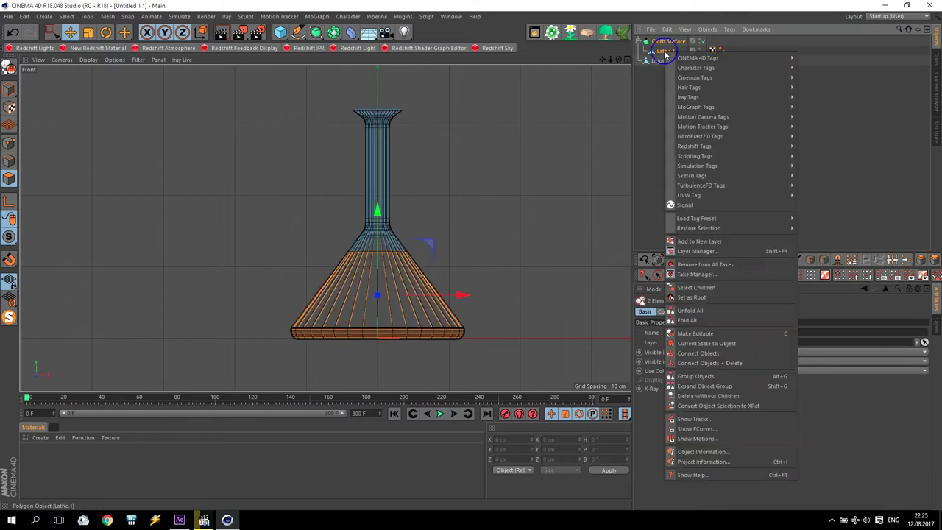
click(725, 363)
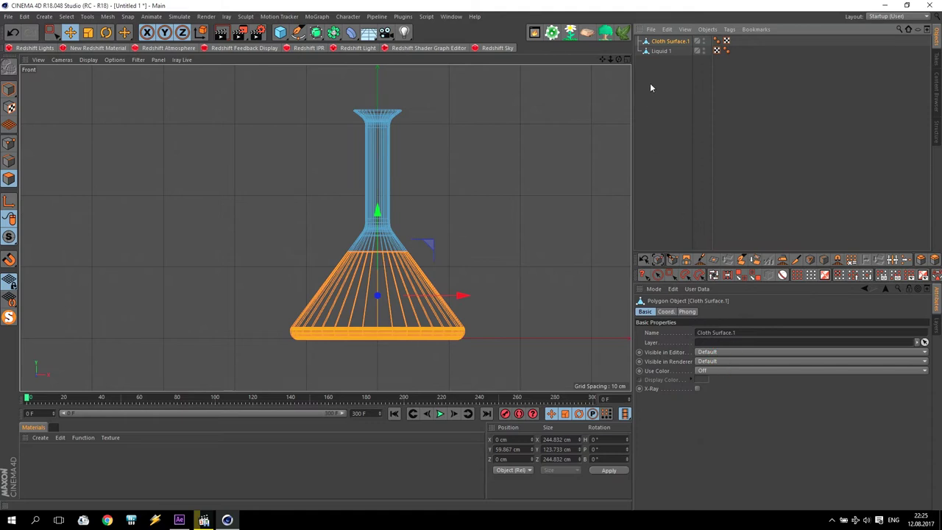
Step: Rename the collapsed Cloth Surface object to 'Tube 1'
double_click(664, 42)
key(BackSpace)
text(Tube 1)
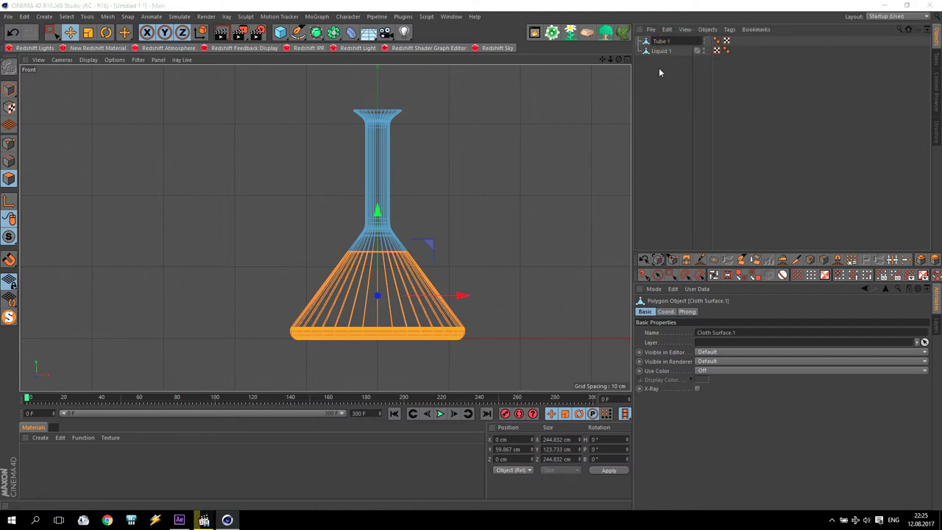
key(Return)
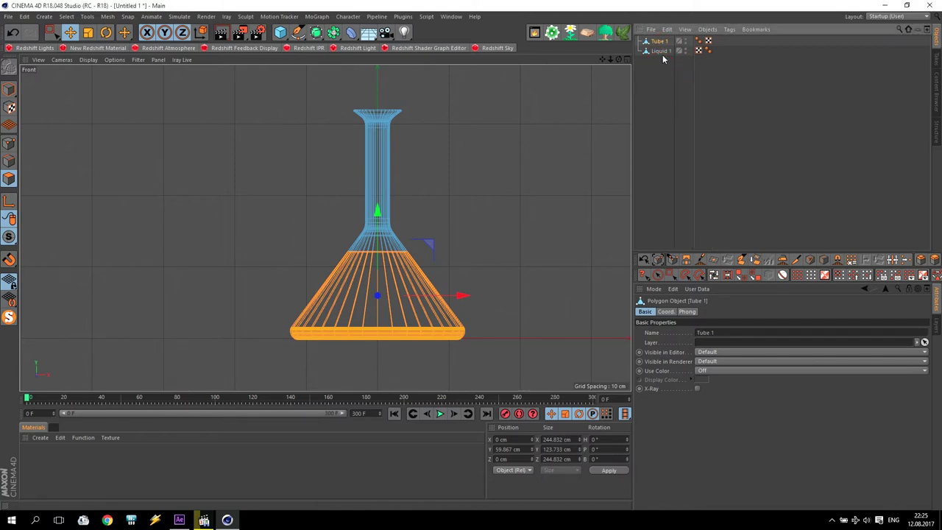
scroll(374, 357, up, 5)
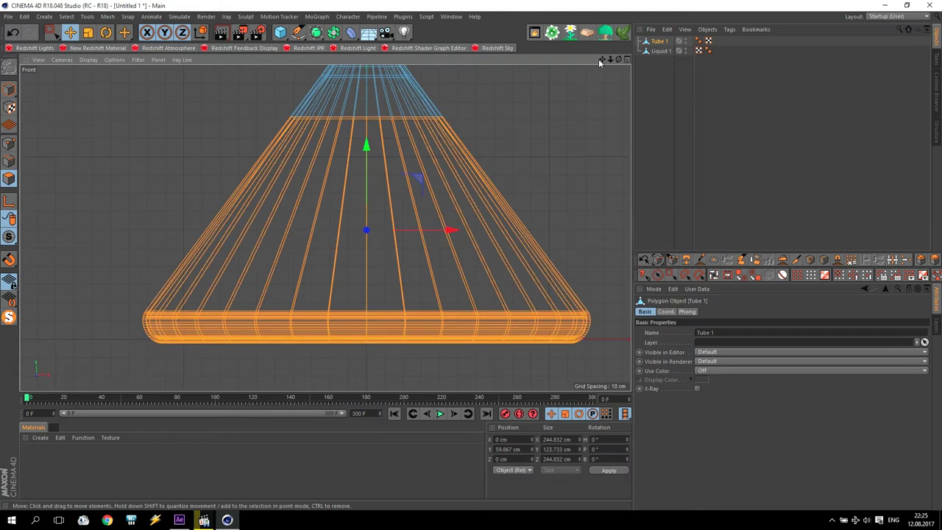
Step: Turn on Only Select Visible Elements for rectangle selection and box-select the cone's front faces
drag(601, 60, 598, 71)
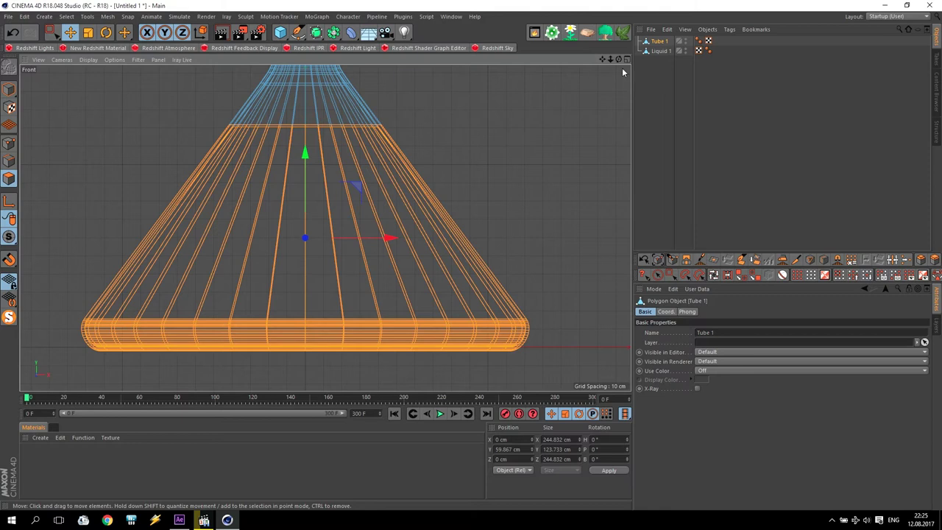
click(51, 32)
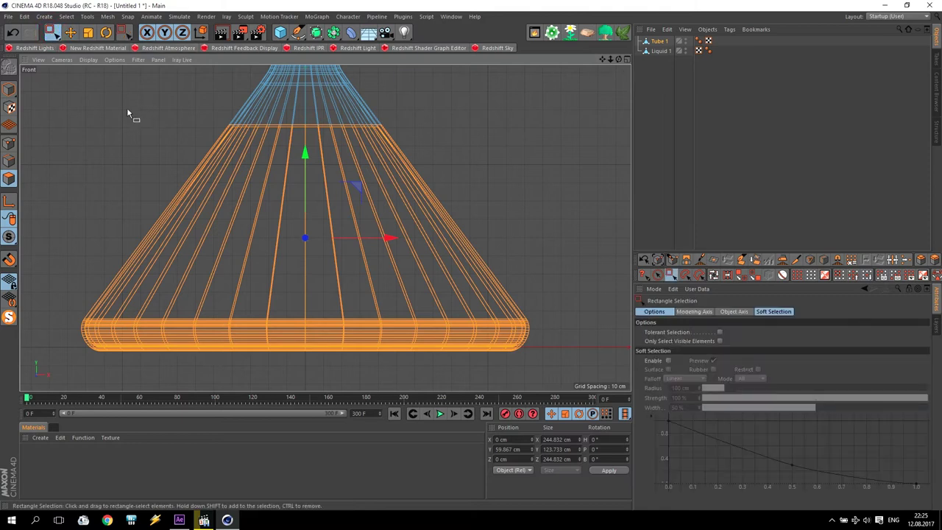
drag(46, 107, 578, 385)
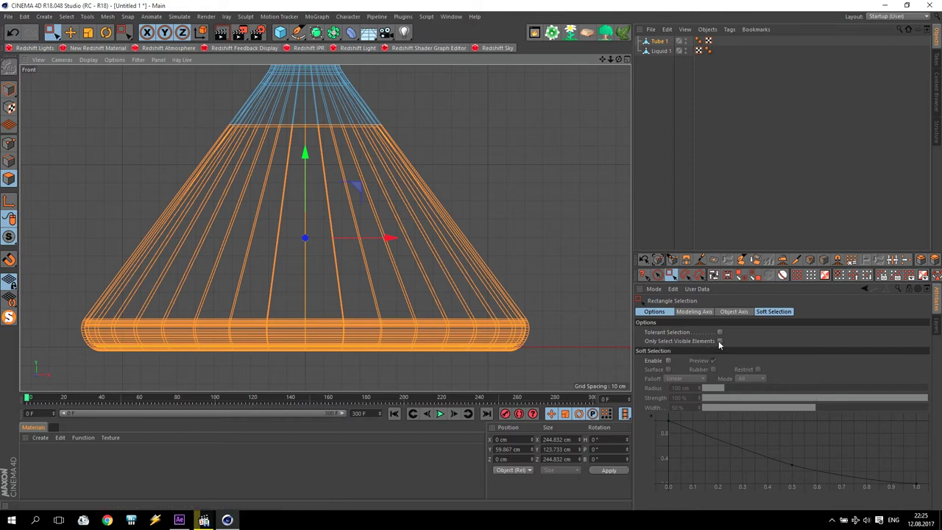
click(720, 341)
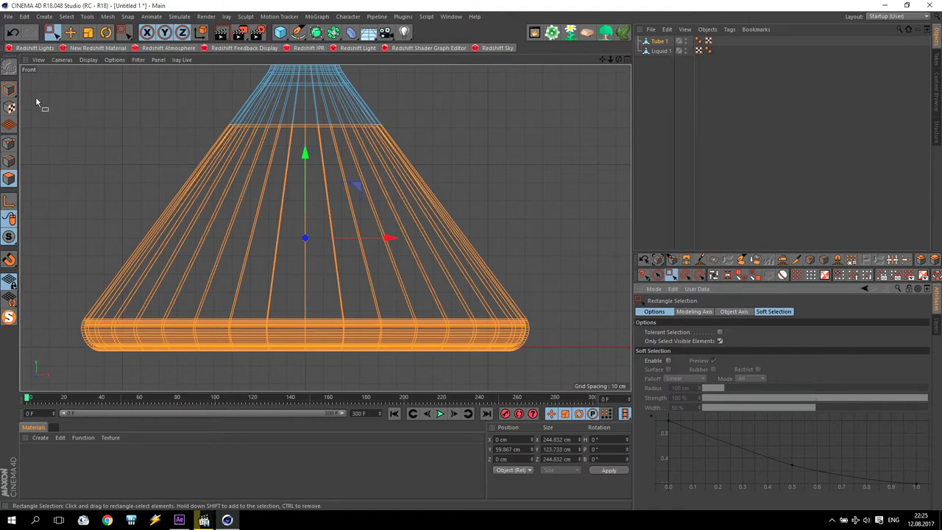
drag(35, 96, 586, 390)
Step: In the maximized Perspective view, look beneath the cone and box-select its bottom rim and cap faces
middle_click(445, 300)
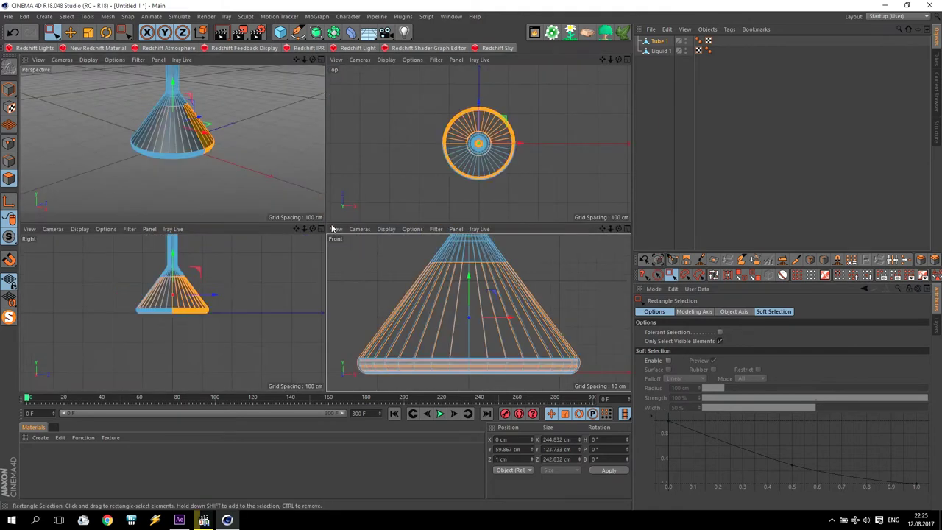
middle_click(247, 118)
mouse_move(441, 200)
alt+mouse_down()
mouse_move(308, 197)
mouse_move(235, 137)
alt+mouse_up()
mouse_move(501, 310)
alt+mouse_down()
mouse_move(424, 231)
mouse_move(309, 189)
alt+mouse_up()
drag(195, 143, 498, 320)
alt+drag(400, 301, 367, 220)
drag(231, 164, 447, 270)
Step: Refine the rim and base-cap selection, inspect the whole tube from below, then deselect
mouse_move(294, 252)
alt+mouse_down()
mouse_move(273, 256)
mouse_move(194, 179)
alt+mouse_up()
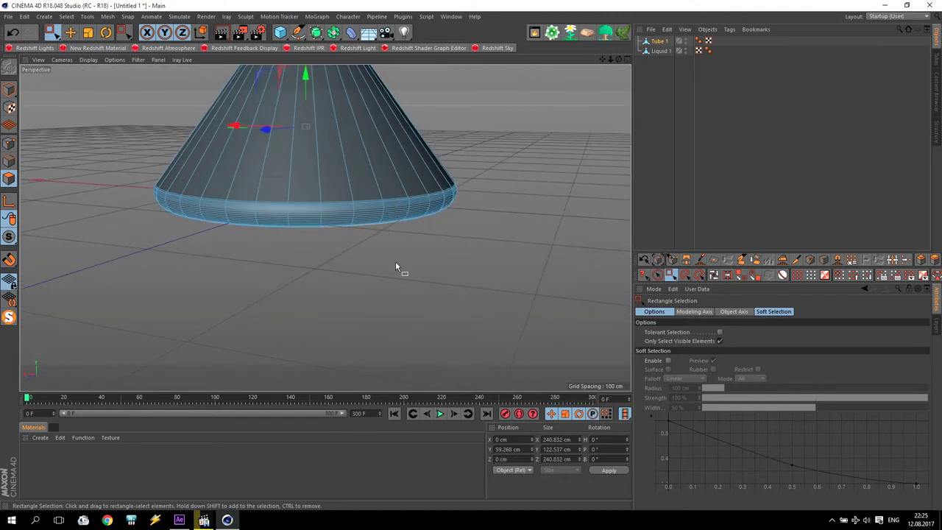
alt+drag(400, 267, 361, 169)
mouse_move(162, 174)
ctrl+mouse_down()
mouse_move(473, 337)
mouse_move(368, 251)
mouse_move(354, 278)
ctrl+mouse_up()
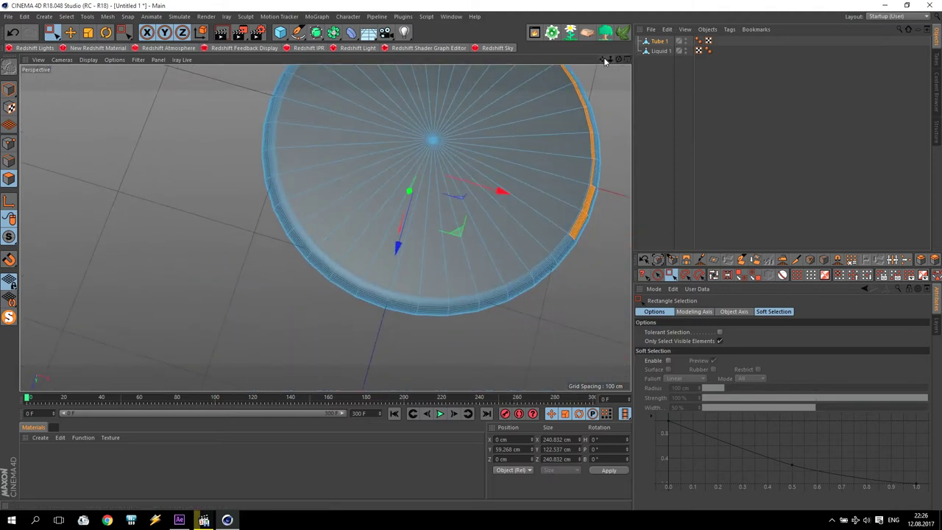
drag(604, 61, 485, 190)
drag(270, 110, 595, 395)
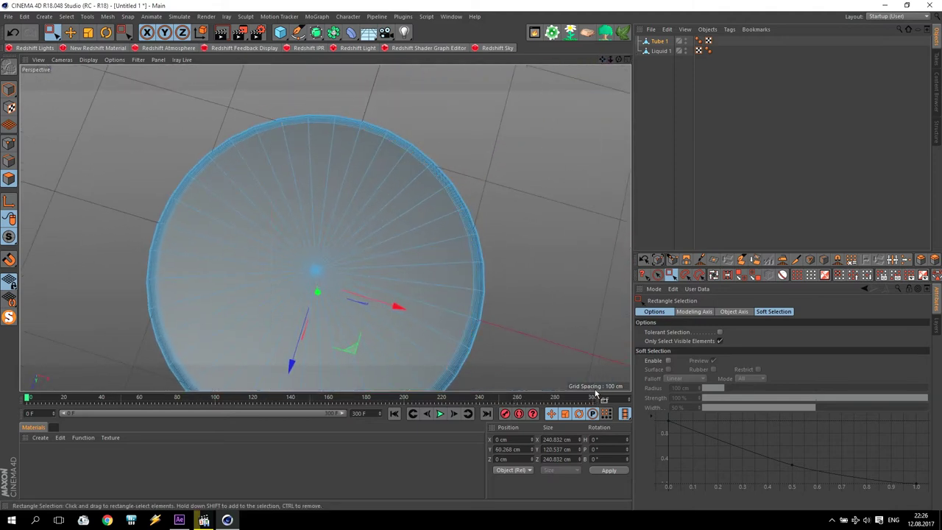
mouse_move(500, 183)
alt+mouse_down()
mouse_move(420, 260)
mouse_move(431, 263)
mouse_move(367, 128)
mouse_move(242, 210)
mouse_move(382, 158)
mouse_move(428, 161)
mouse_move(461, 145)
alt+mouse_up()
mouse_move(530, 102)
alt+mouse_down()
mouse_move(416, 119)
mouse_move(416, 168)
mouse_move(340, 214)
alt+mouse_up()
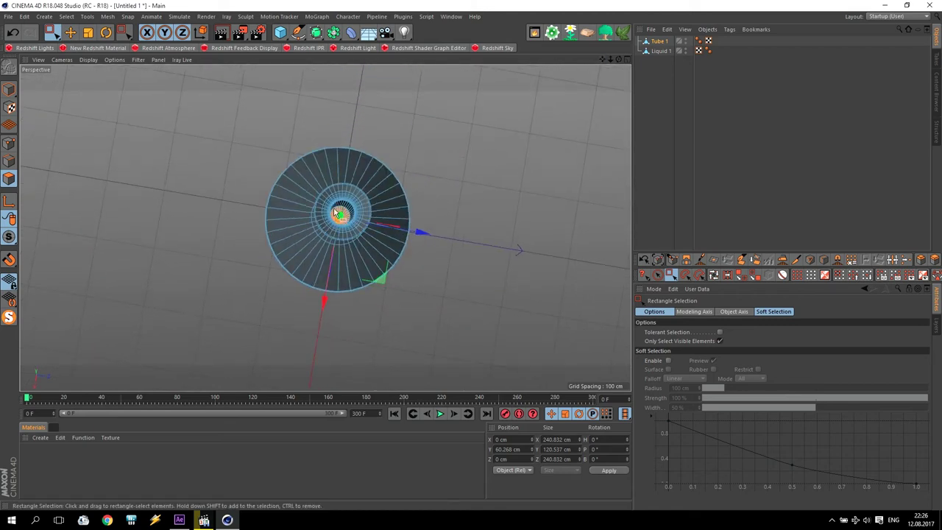
scroll(352, 231, up, 2)
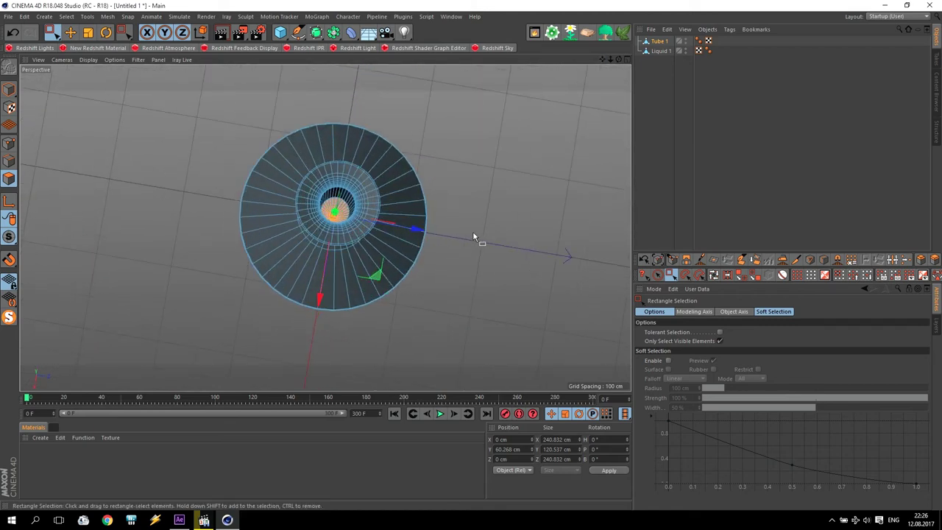
click(518, 240)
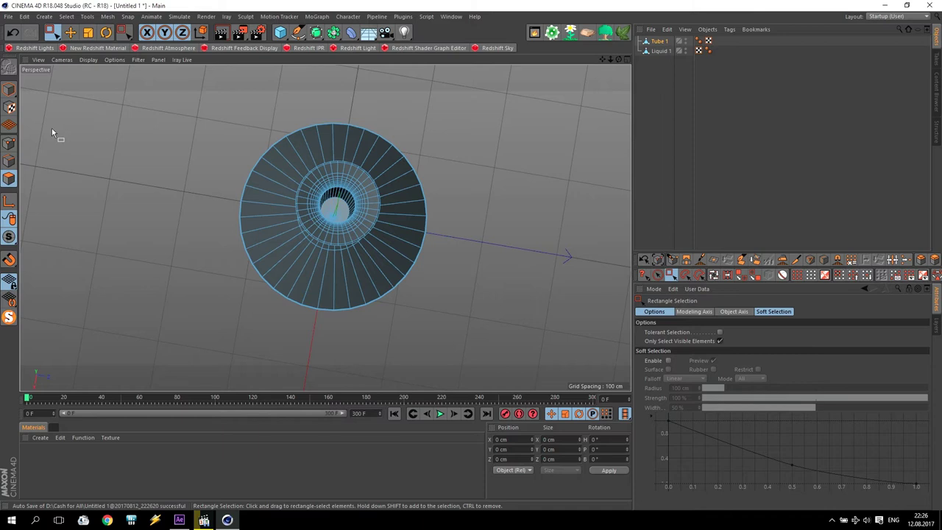
Step: Back in Model mode, solo Liquid 1 with MagicSolo and view it in the maximized Perspective view
click(9, 89)
alt+drag(351, 300, 373, 179)
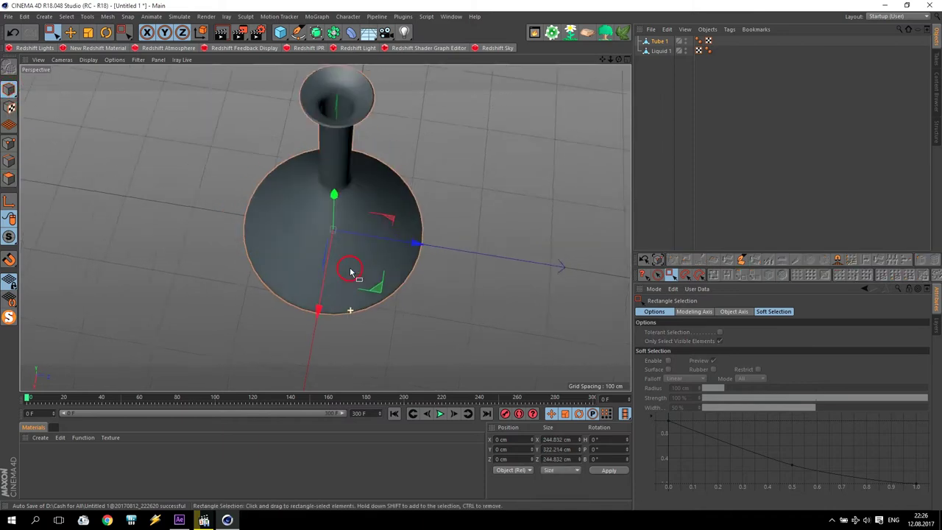
middle_click(389, 171)
middle_click(454, 292)
scroll(414, 196, down, 3)
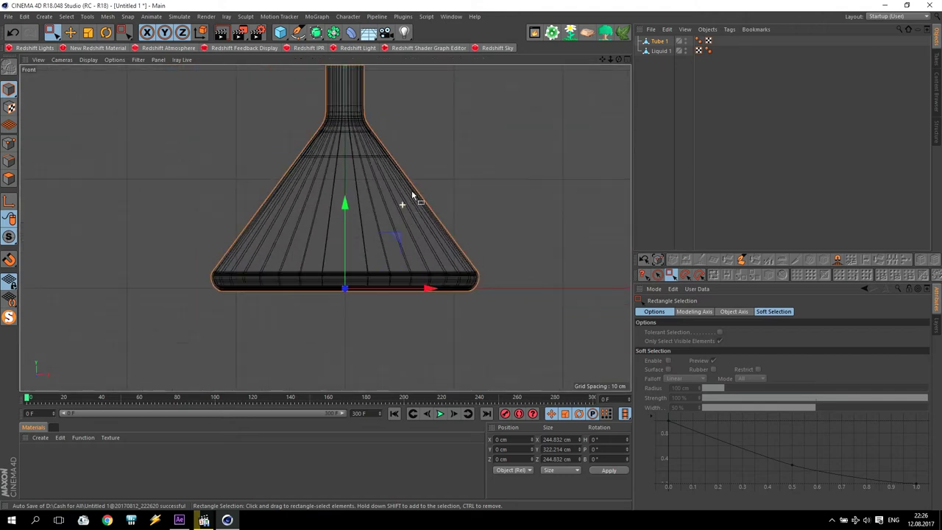
drag(604, 61, 603, 127)
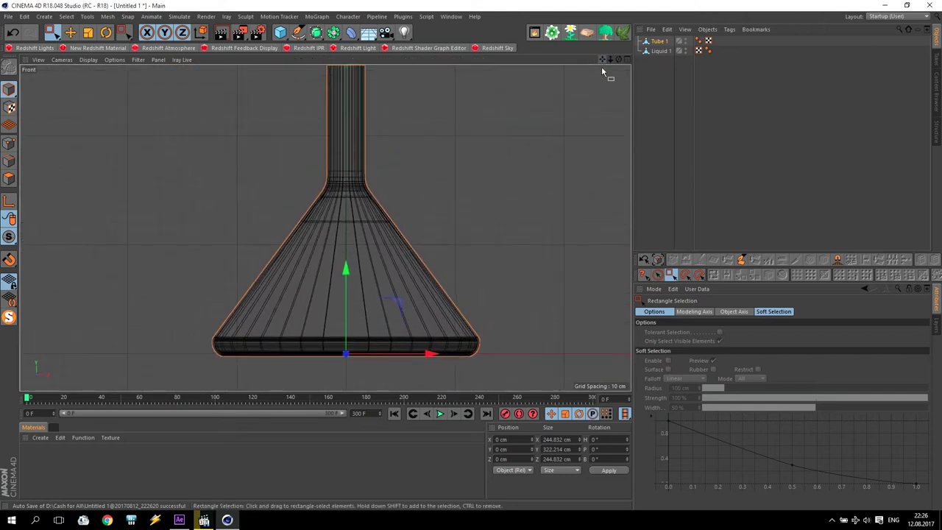
click(660, 51)
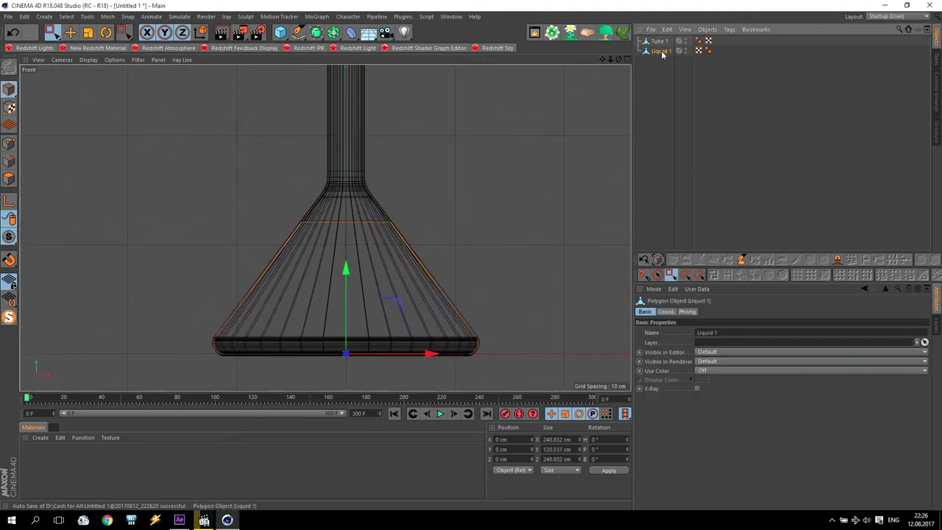
click(8, 317)
middle_click(346, 216)
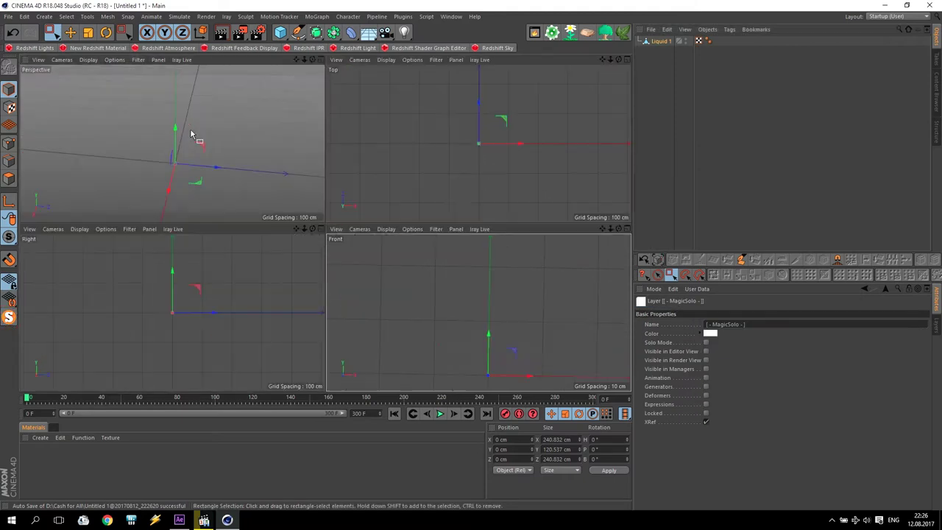
middle_click(193, 136)
scroll(343, 195, up, 3)
scroll(344, 192, up, 2)
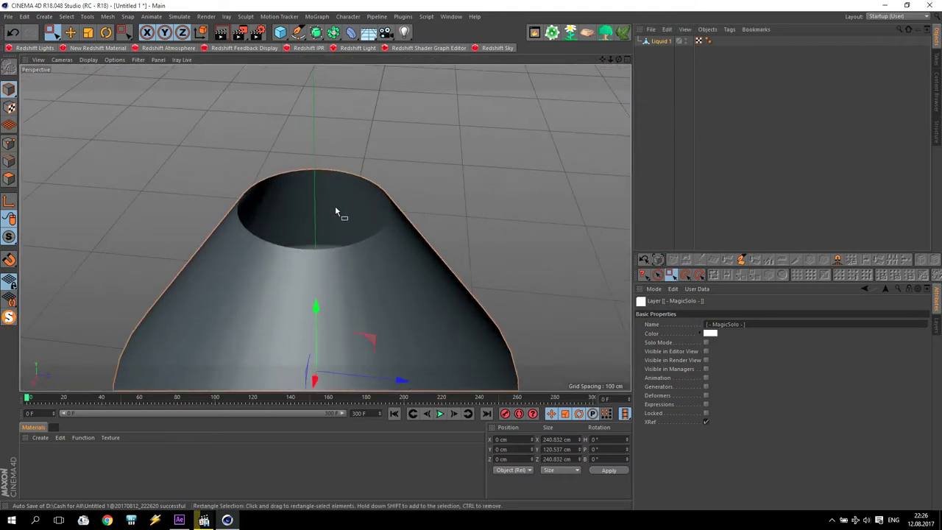
Step: Loop-select Liquid 1's top rim points in Points mode and try scaling them
click(10, 145)
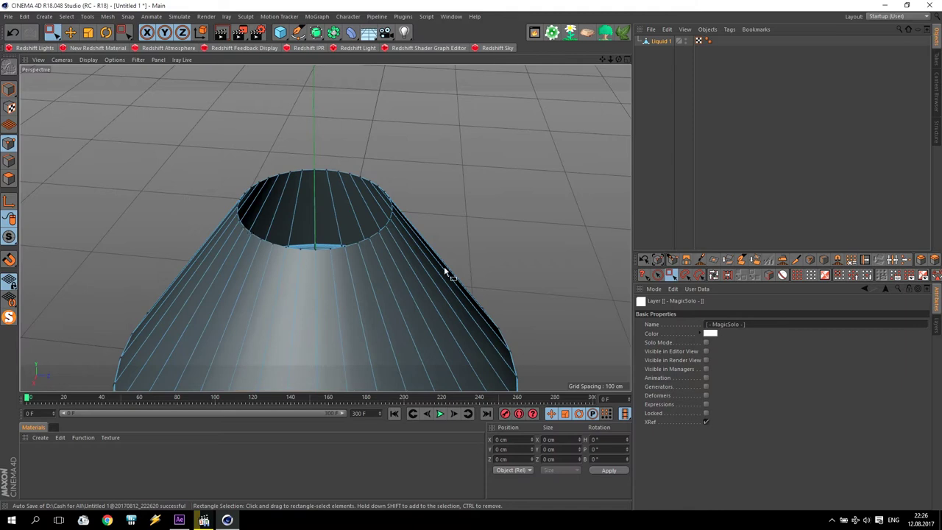
click(713, 276)
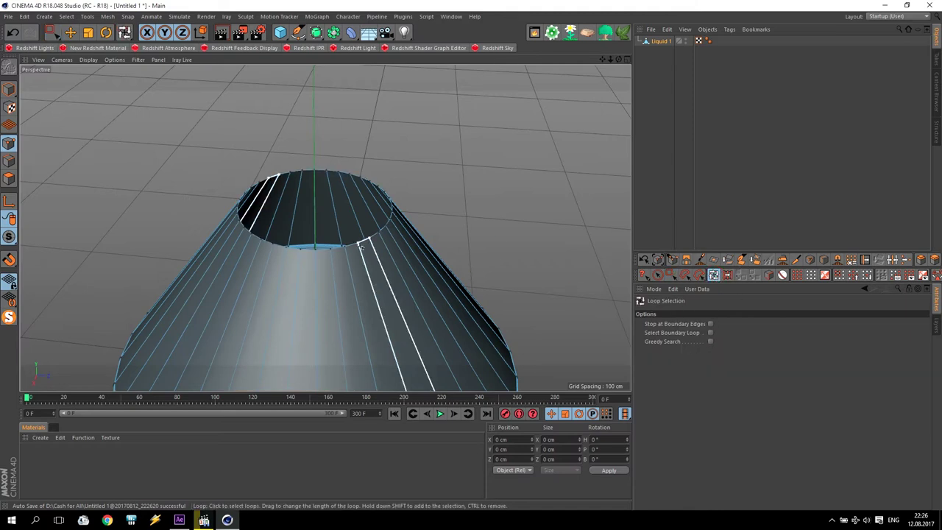
click(385, 227)
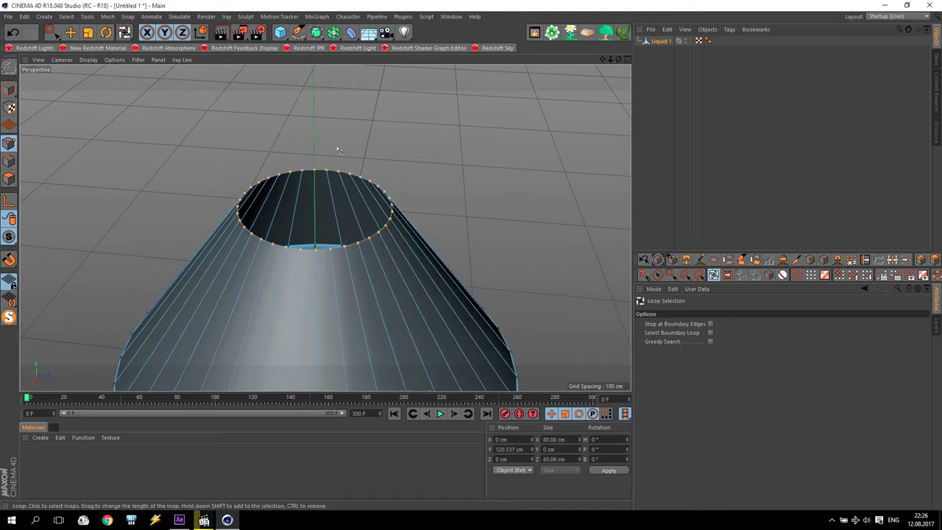
click(87, 31)
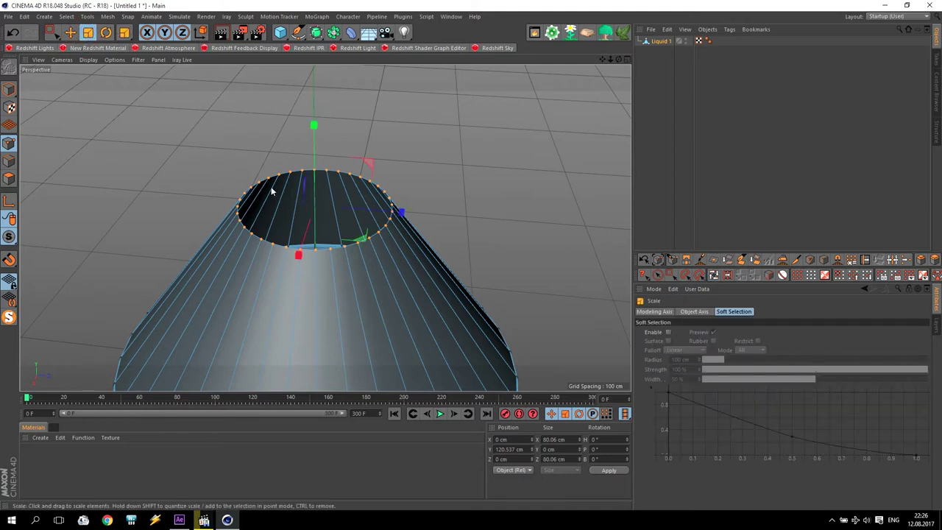
drag(361, 238, 318, 192)
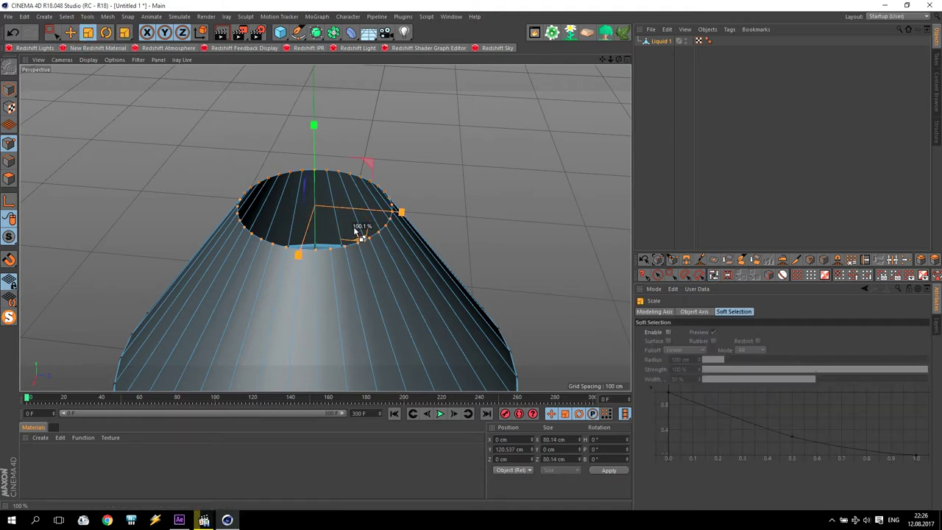
Step: Undo the rim scaling so the rim stays 80.06 cm, then reselect the top-opening point loop
click(13, 32)
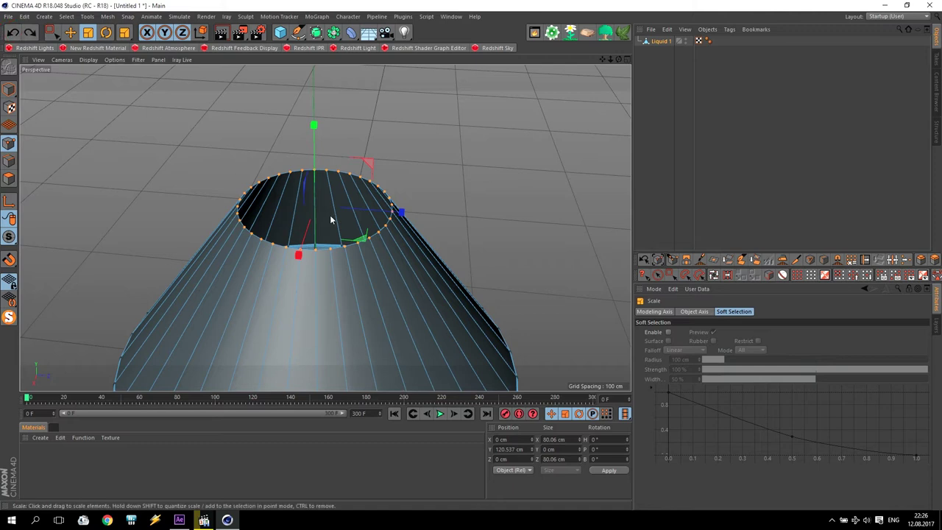
drag(366, 243, 358, 231)
click(13, 33)
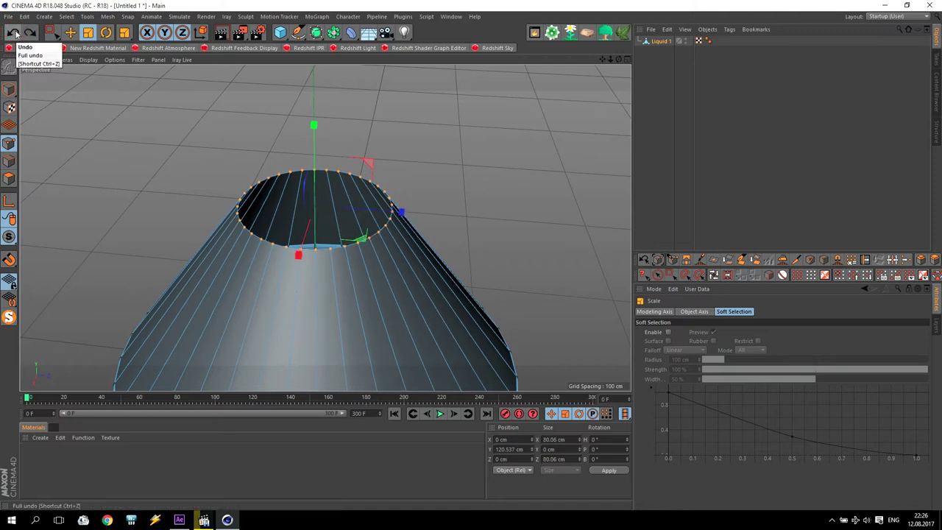
click(15, 32)
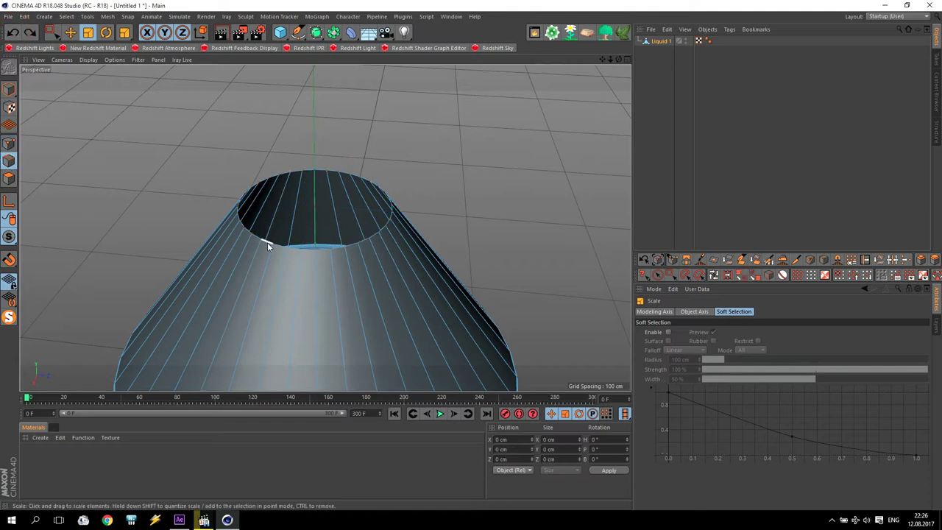
click(712, 274)
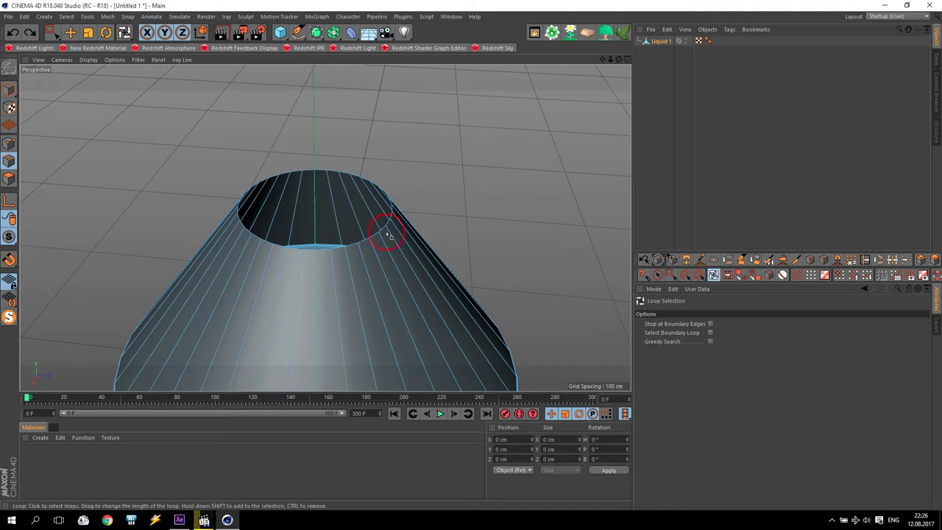
click(320, 249)
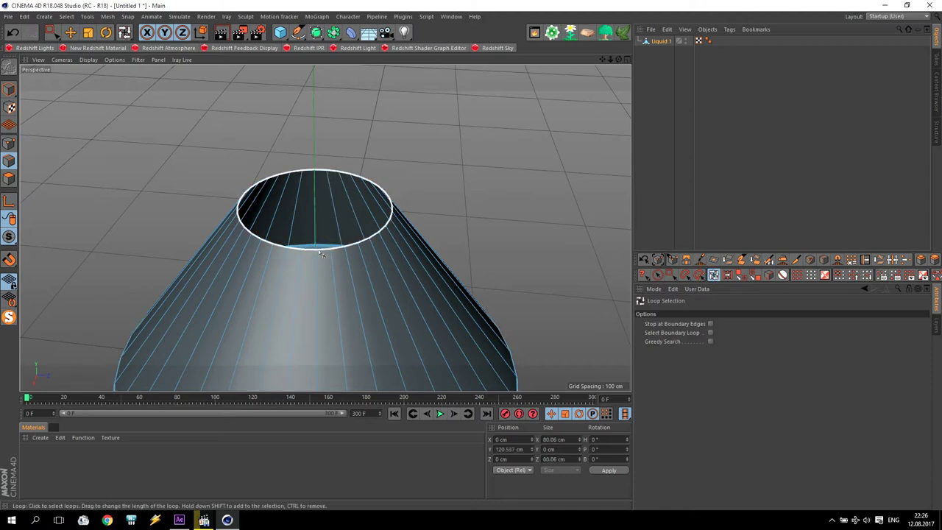
Step: Extrude the selected top rim of Liquid 1 to add an edge row
right_click(263, 242)
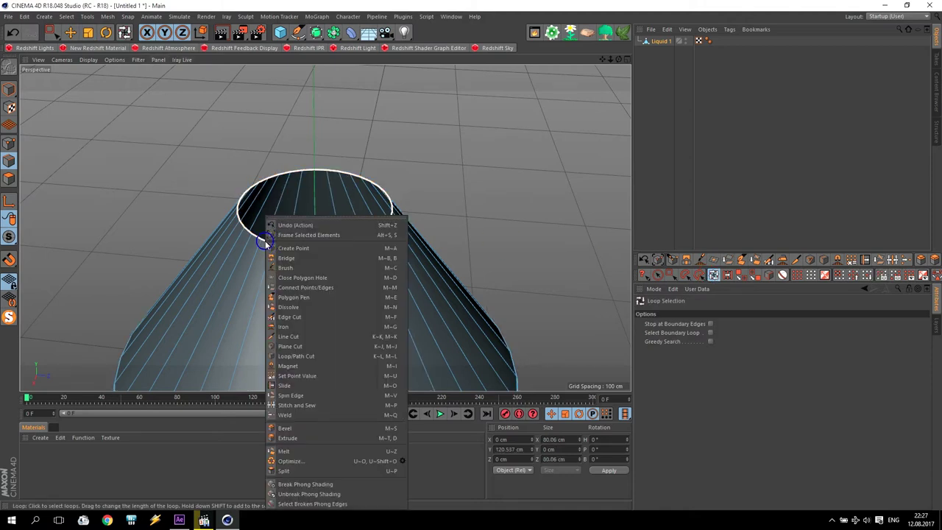
click(287, 438)
mouse_move(283, 250)
mouse_down()
mouse_move(324, 250)
mouse_move(275, 250)
mouse_up()
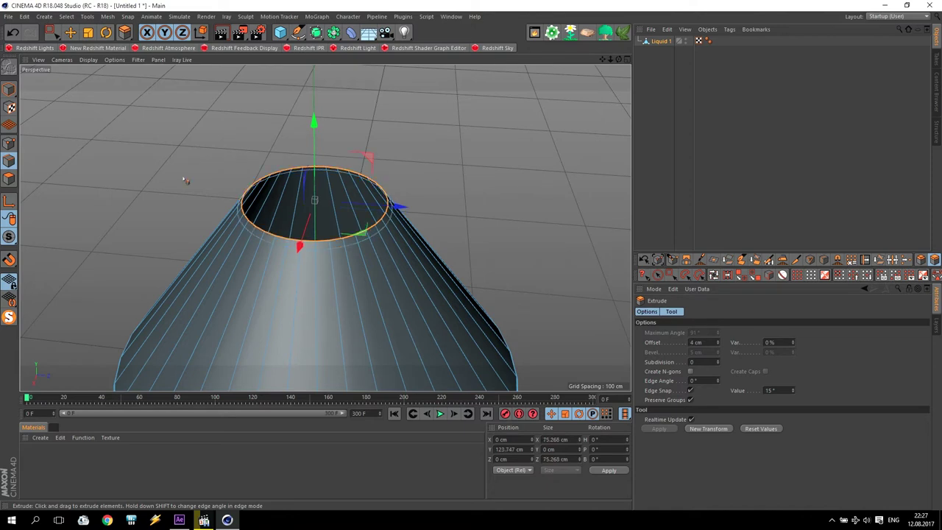
Step: Loop-select the rim points and weld them into a single centre point
click(9, 143)
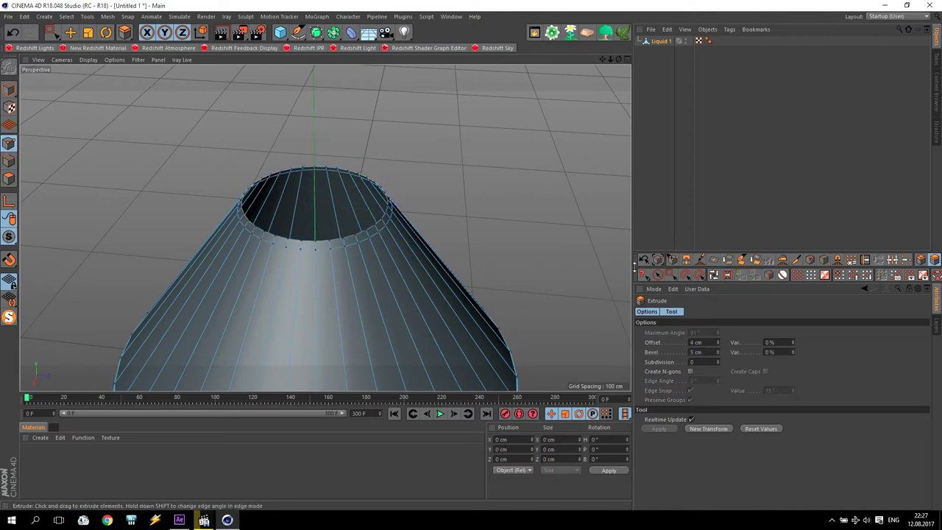
click(713, 274)
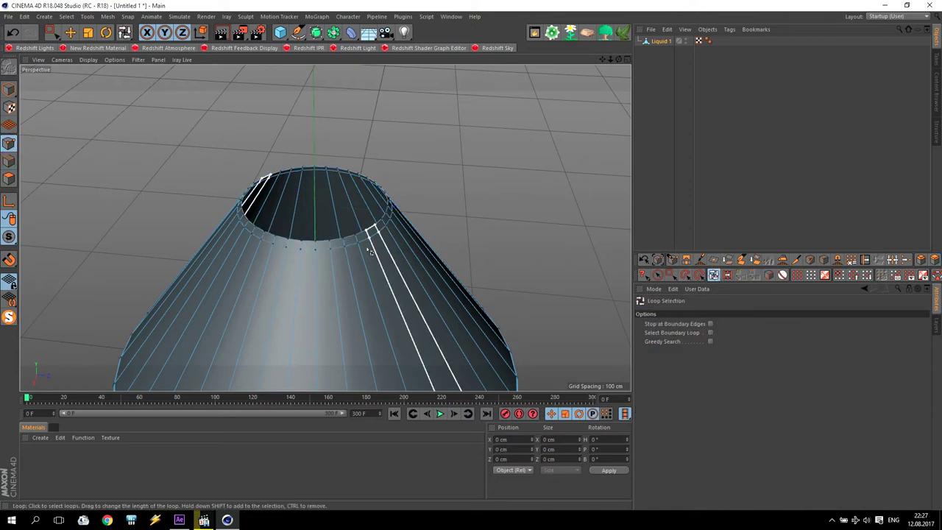
click(319, 243)
right_click(318, 235)
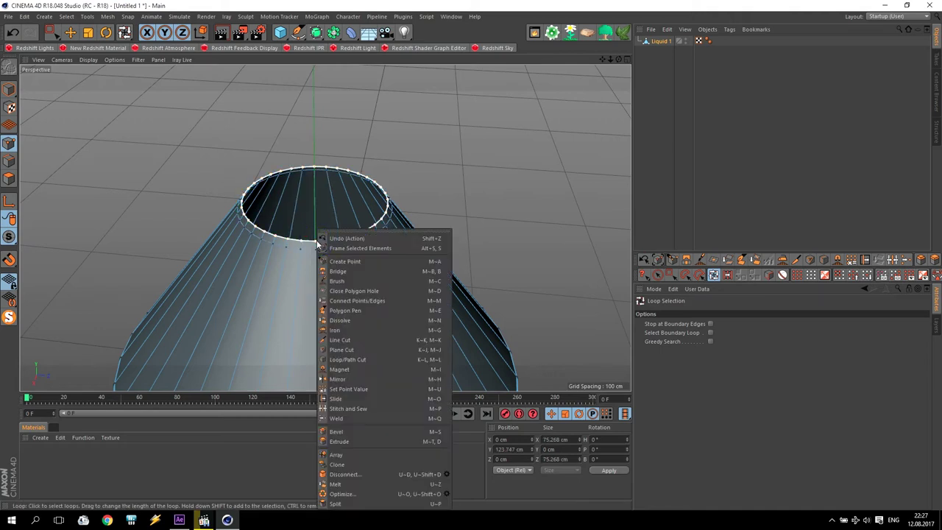
click(339, 419)
click(315, 200)
Step: Lower the welded centre point in Front view so the cap lies flat
key(e)
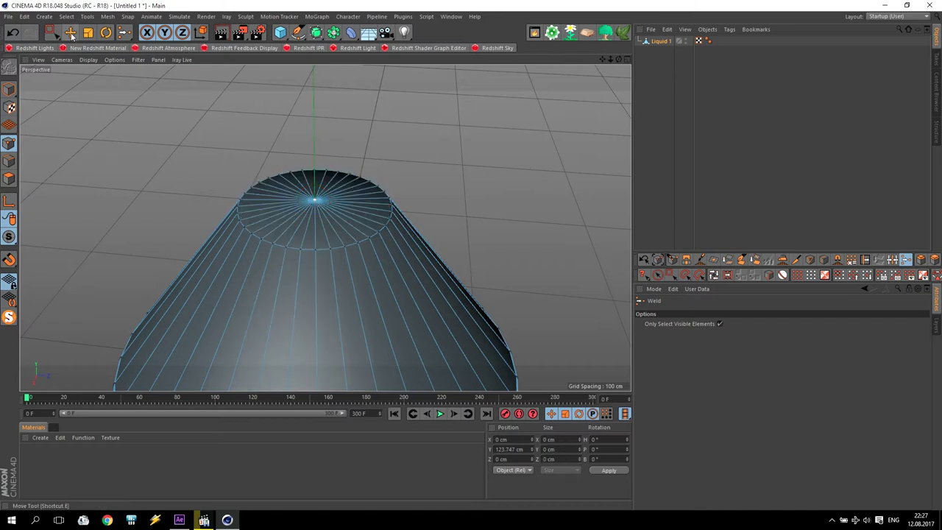
key(F5)
middle_click(477, 308)
scroll(366, 203, up, 3)
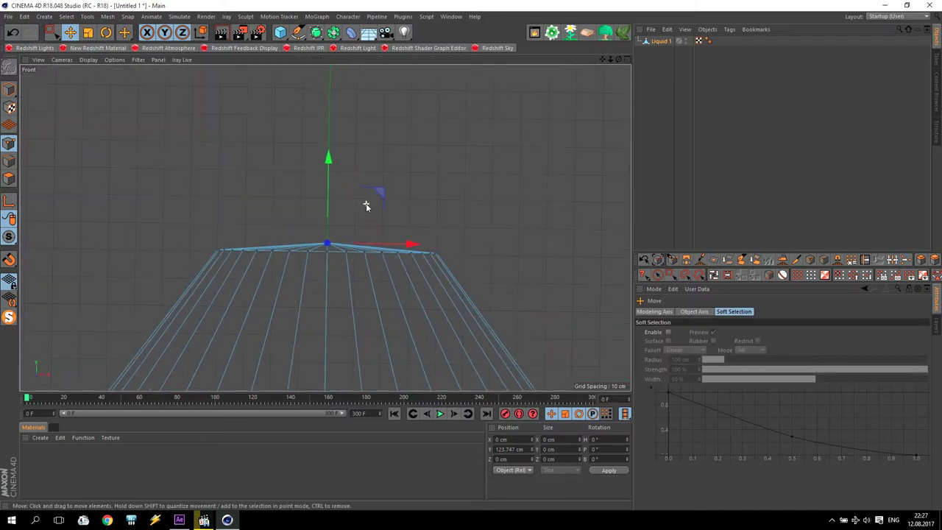
scroll(319, 235, up, 2)
drag(348, 204, 349, 219)
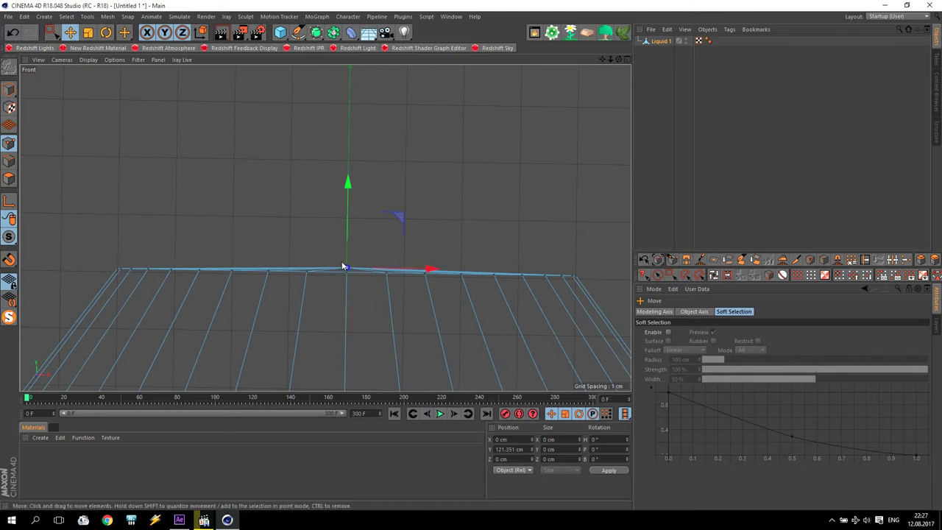
click(409, 194)
middle_click(340, 204)
middle_click(217, 177)
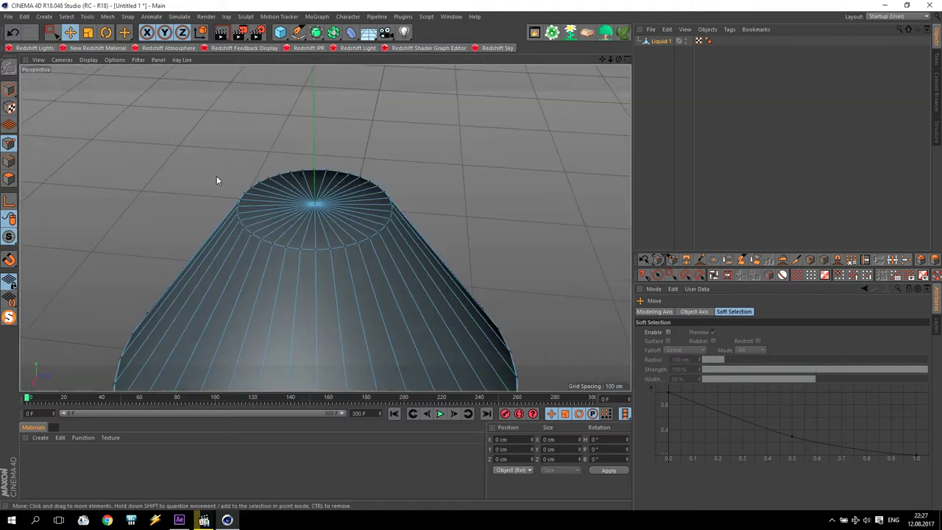
Step: Duplicate Liquid 1 and rename the copy 'Liquid 1 Collider'
click(653, 43)
ctrl+drag(660, 46, 661, 52)
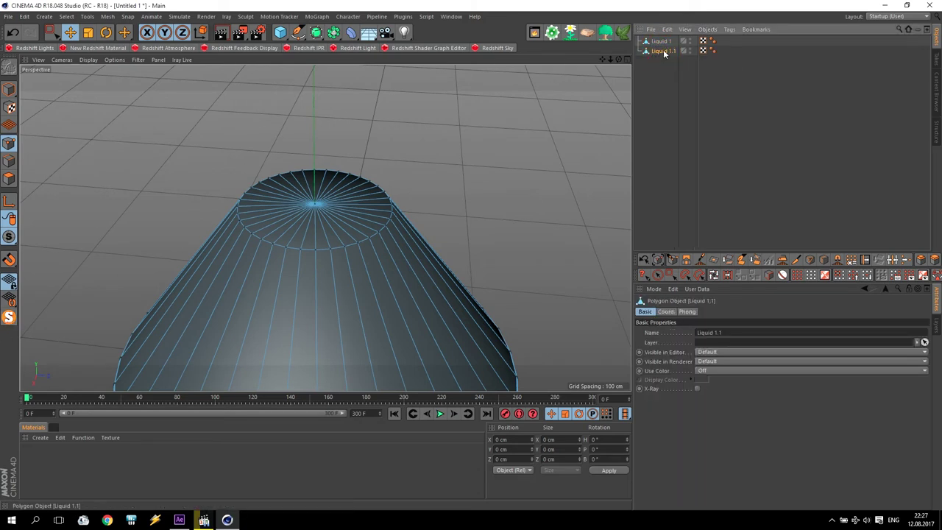
double_click(664, 51)
drag(670, 50, 715, 55)
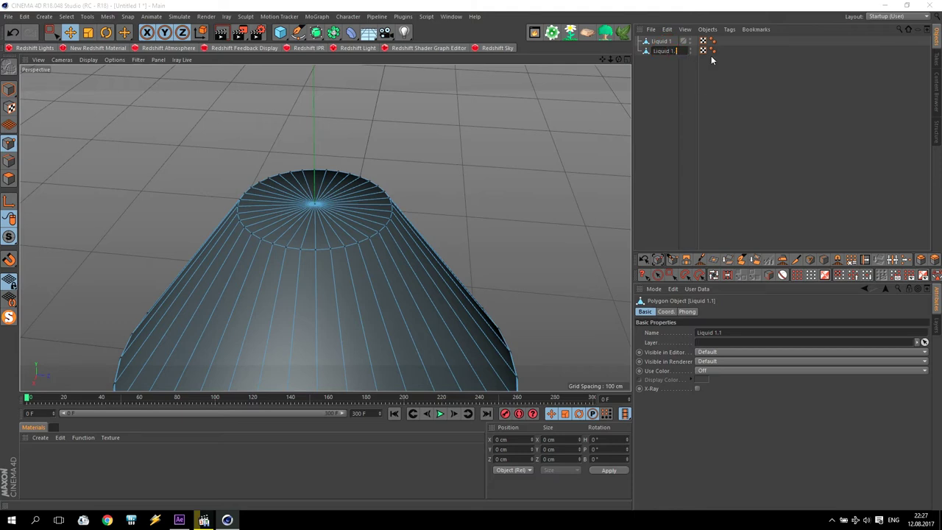
text(Co)
text(llider)
click(647, 87)
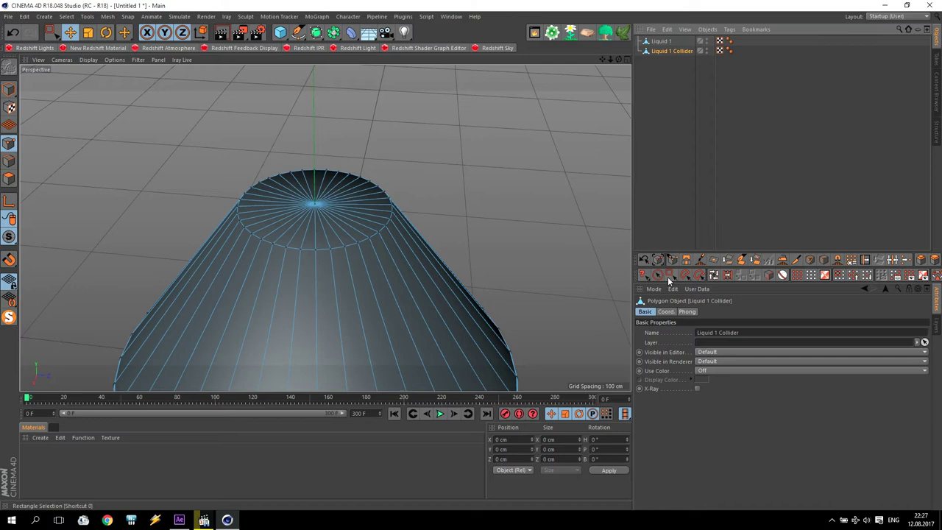
Step: Scale Liquid 1 Collider to 0.95 on X and Z in its Coord. tab
click(665, 312)
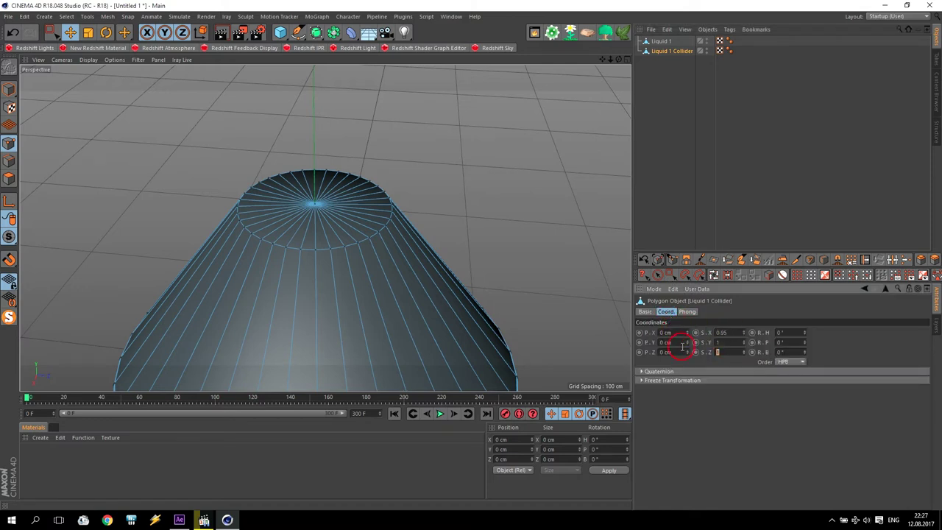
text(0.95)
key(Return)
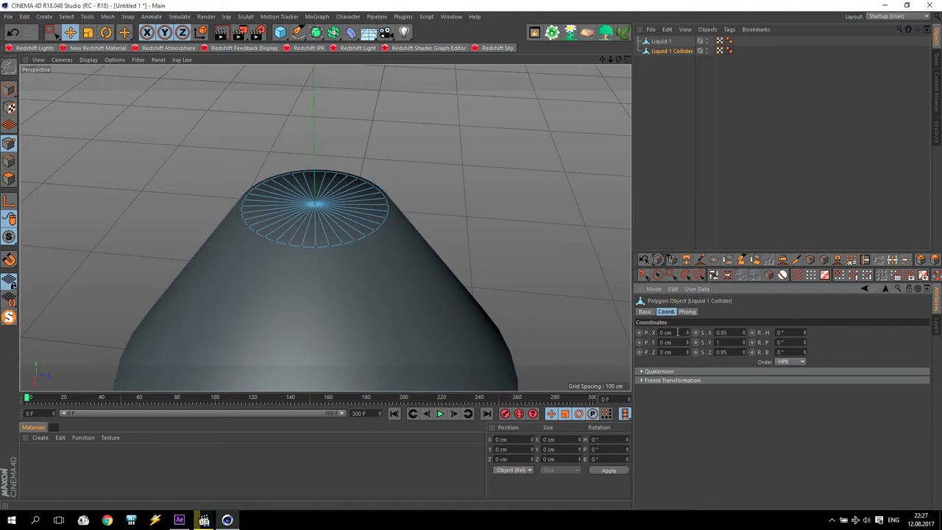
middle_click(447, 238)
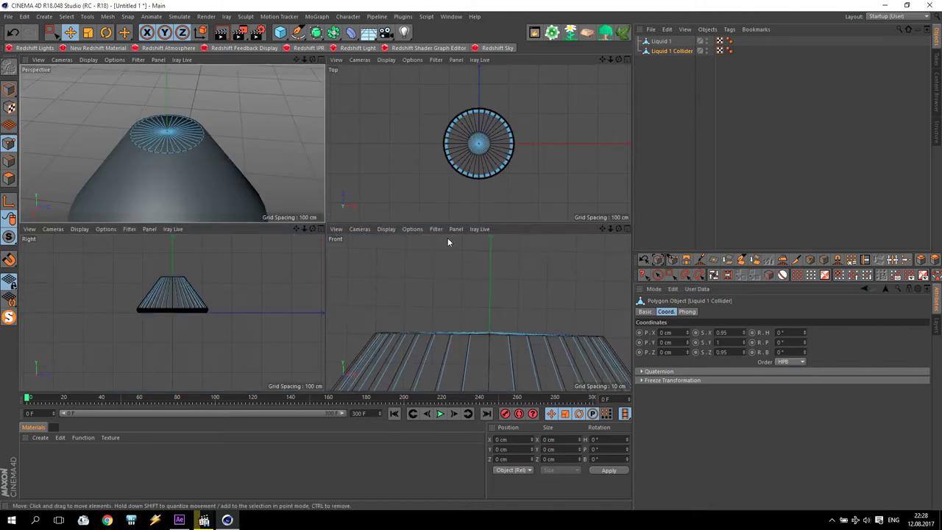
middle_click(481, 341)
scroll(412, 342, down, 2)
scroll(352, 343, down, 1)
scroll(326, 227, up, 1)
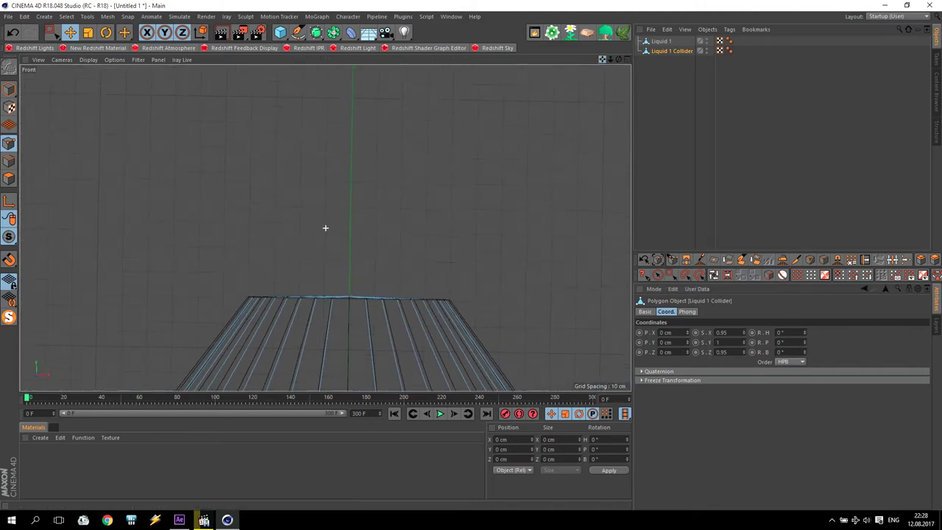
scroll(325, 228, up, 2)
scroll(326, 227, up, 2)
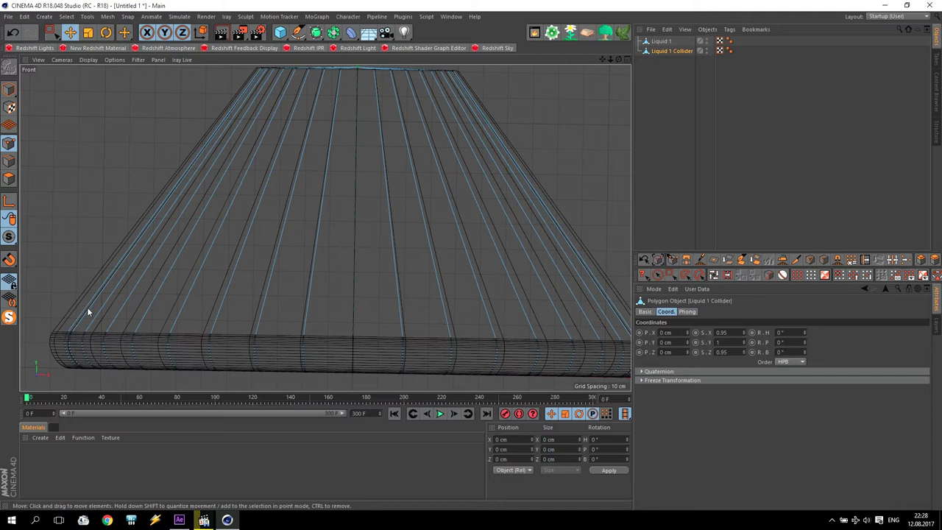
Step: Select Tube 1, Liquid 1 and Liquid 1 Collider together
click(664, 67)
click(9, 316)
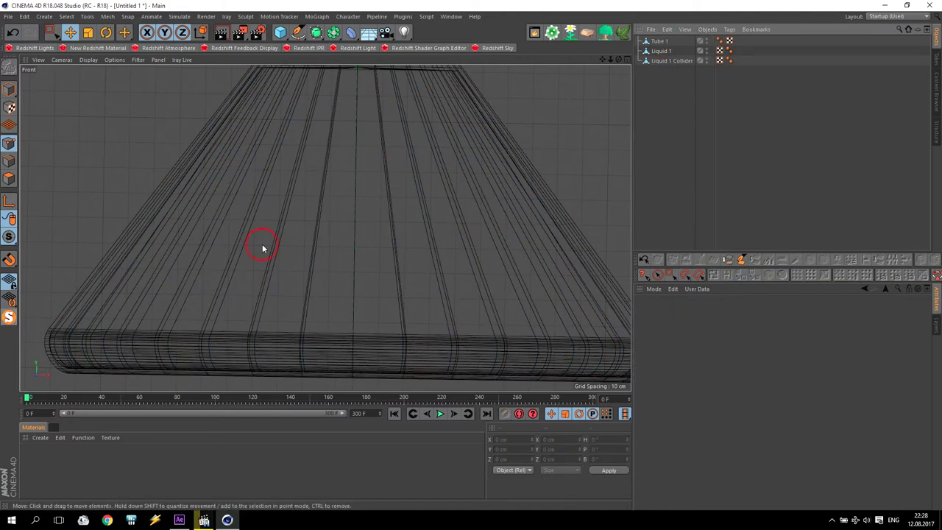
middle_click(260, 246)
scroll(512, 243, down, 3)
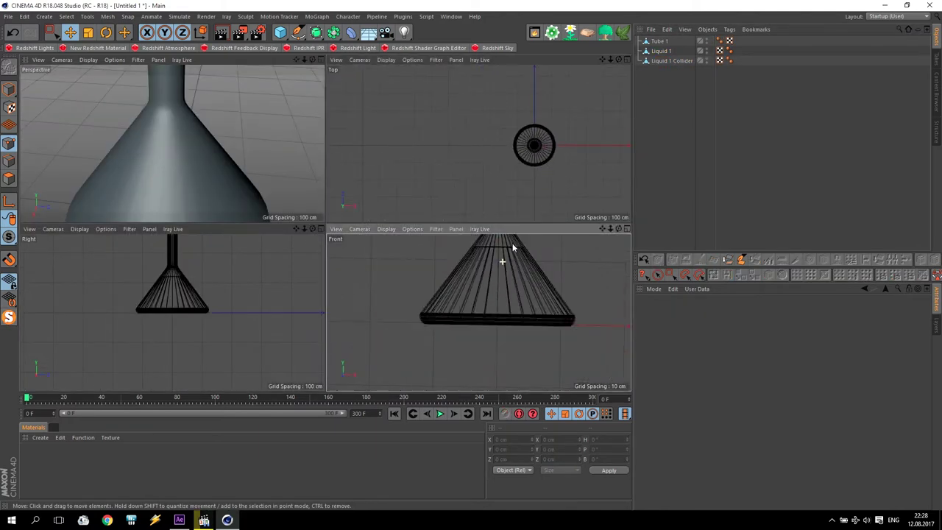
click(660, 42)
shift+click(661, 62)
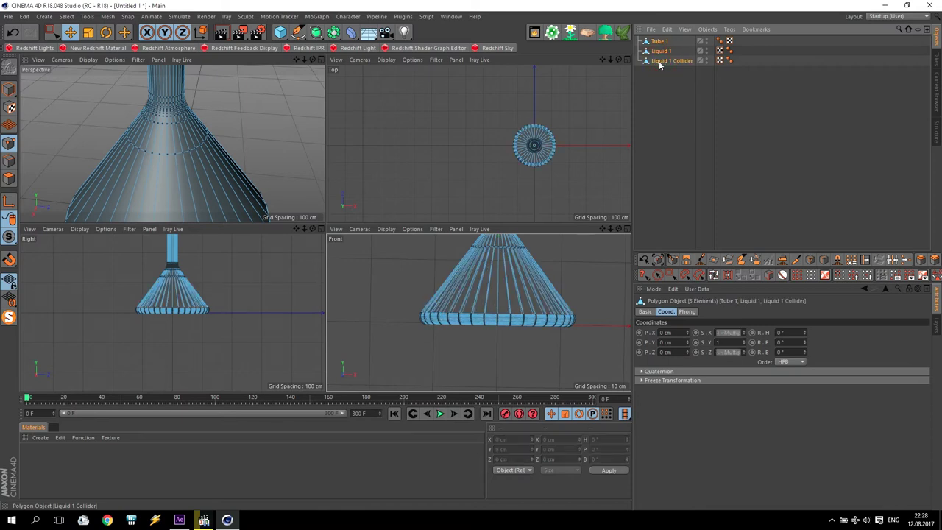
Step: Group them under a null named 'Tube 1' and move it right to X 289.238 cm
key(alt+g)
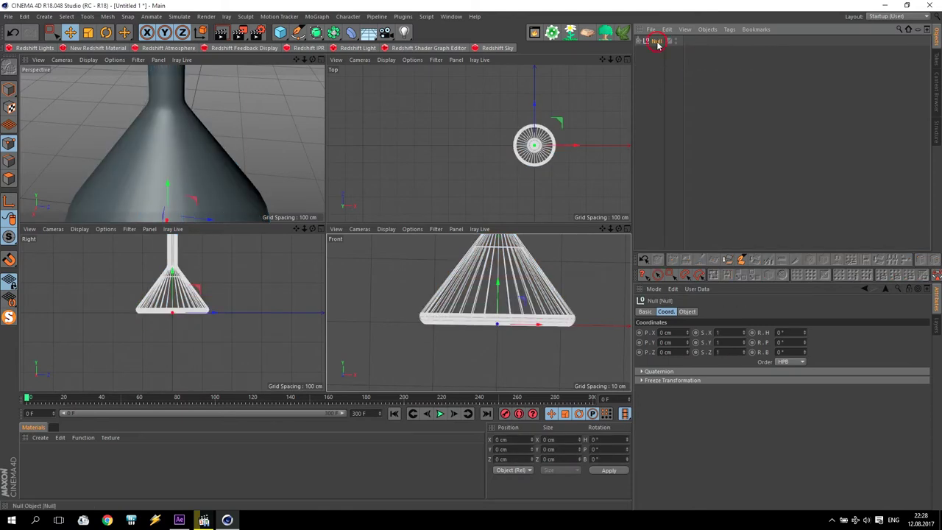
text(Tube)
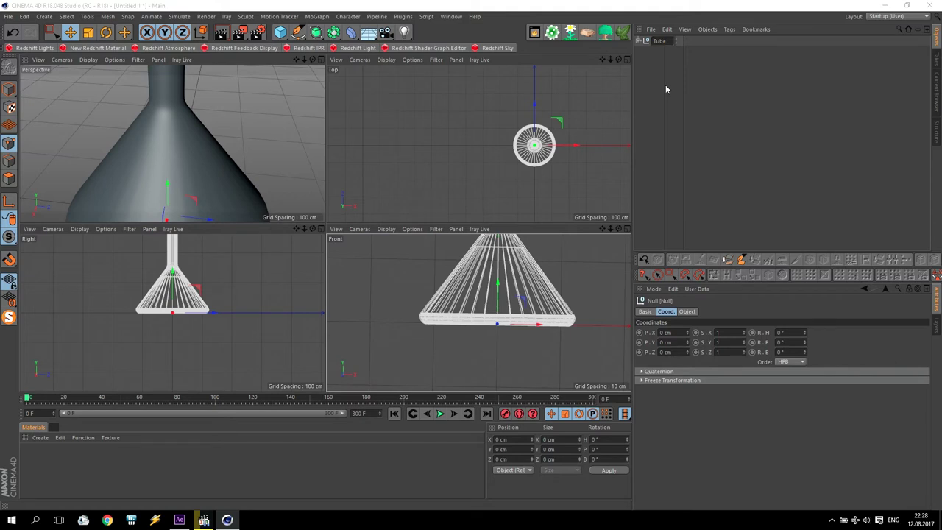
text( 1)
key(Return)
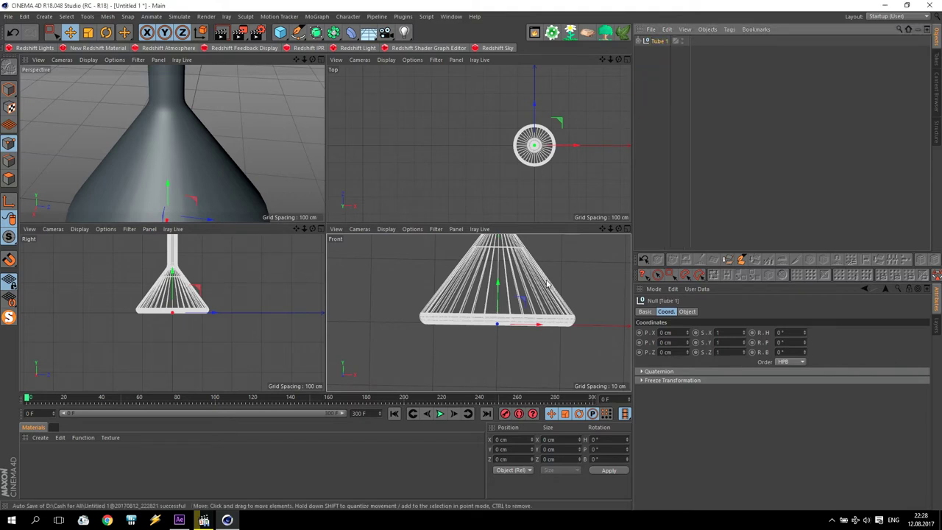
drag(528, 323, 710, 323)
middle_click(498, 277)
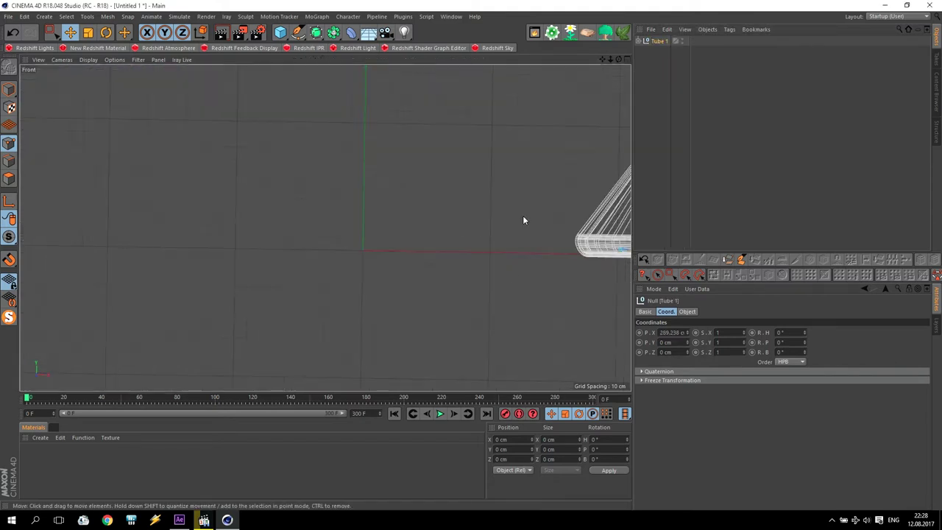
drag(597, 63, 439, 201)
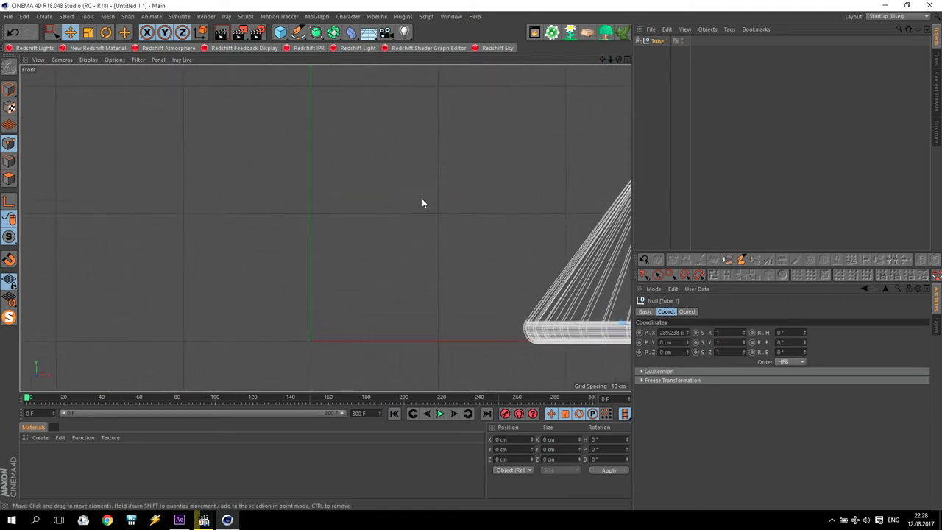
click(298, 32)
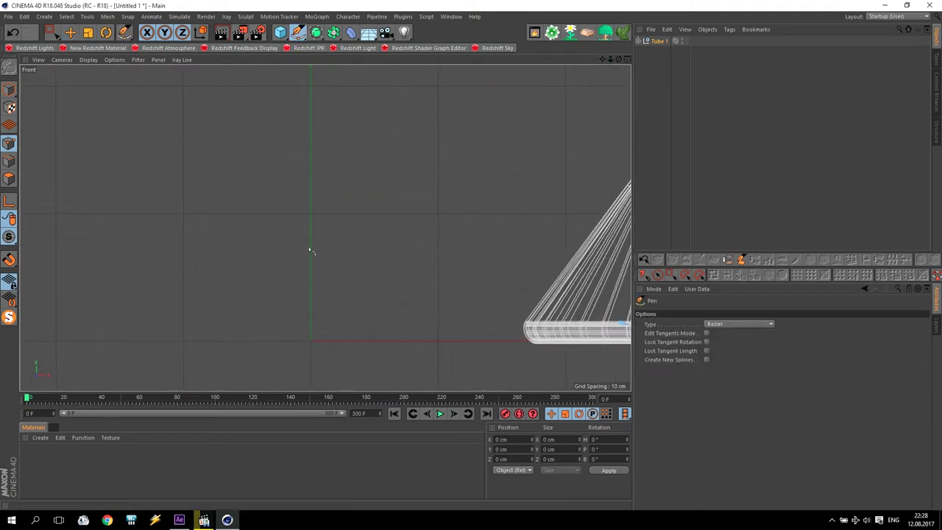
Step: Draw a four-point profile spline from the origin: base, body and upper neck points
click(310, 341)
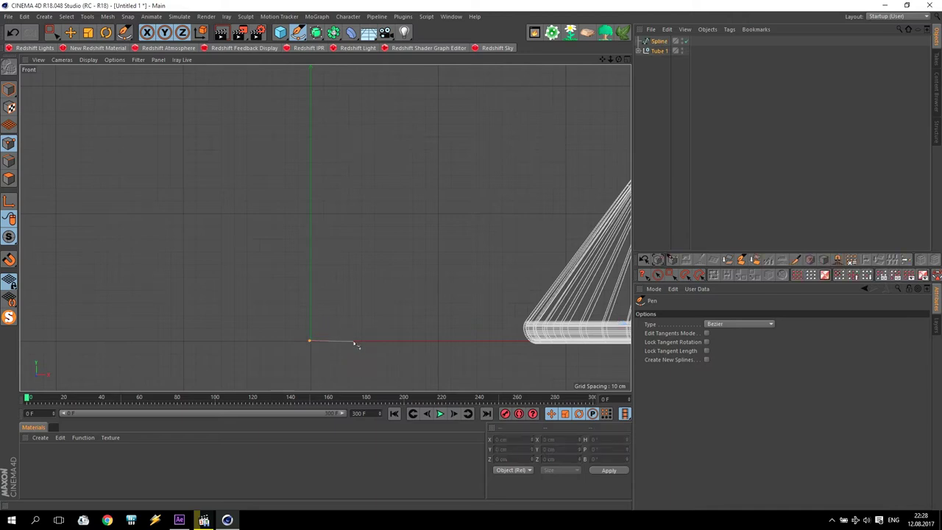
click(356, 342)
click(484, 247)
click(343, 88)
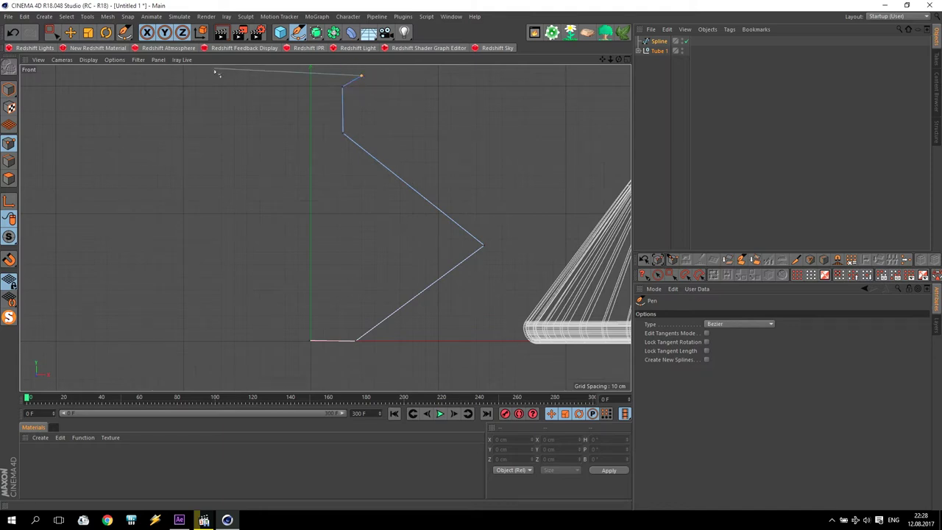
drag(601, 59, 533, 144)
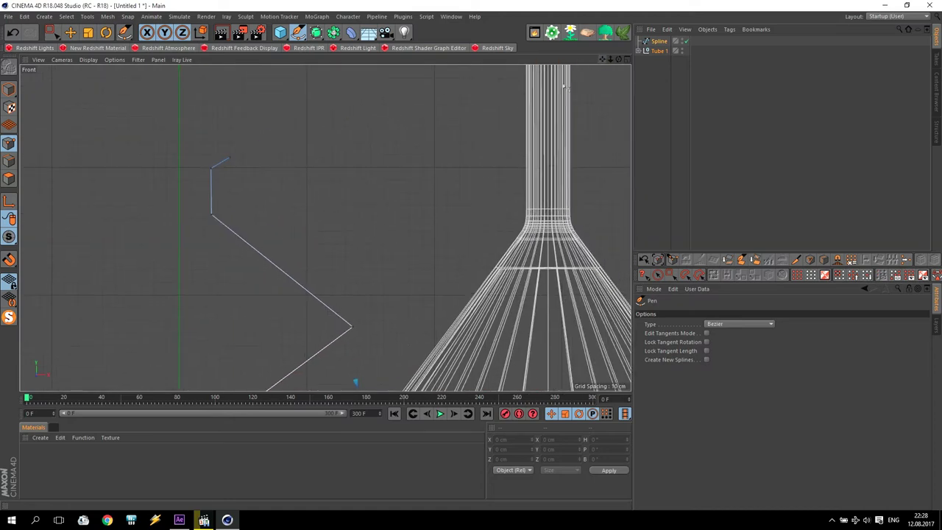
scroll(569, 92, up, 2)
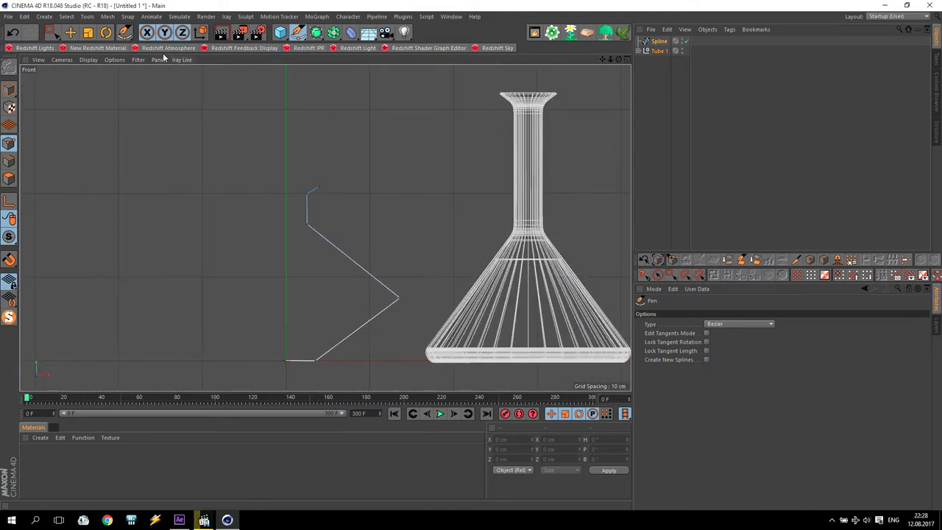
Step: Raise the upper spline points about 78 cm and push the middle corner up and outward
click(50, 32)
drag(284, 161, 336, 247)
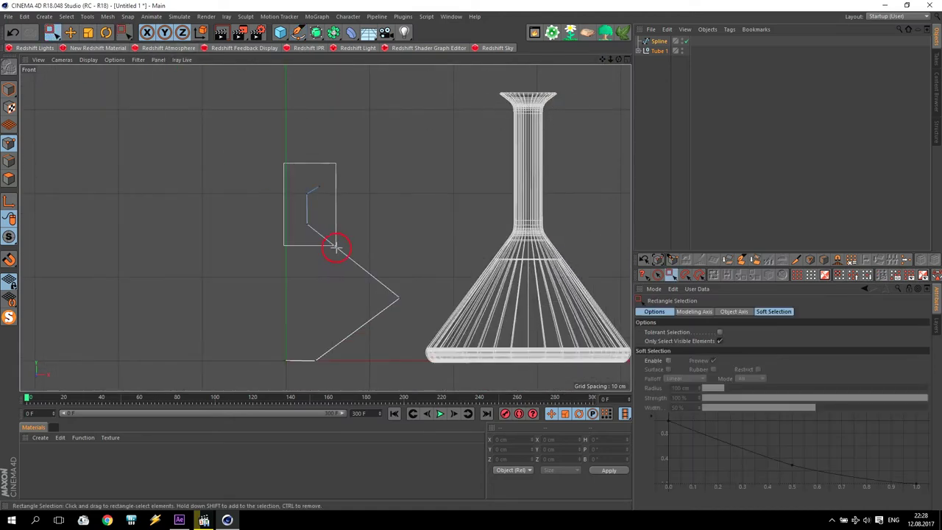
drag(311, 119, 329, 103)
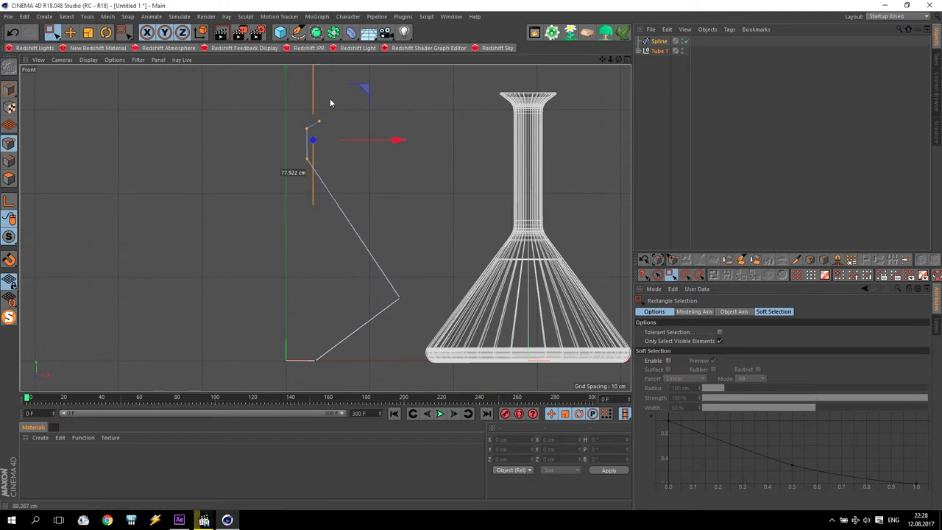
drag(411, 318, 386, 288)
drag(453, 245, 494, 212)
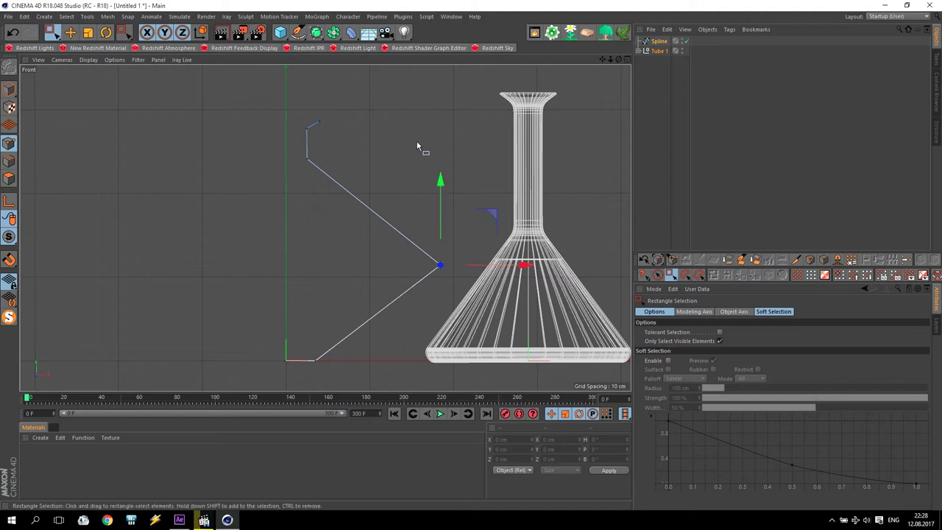
Step: Set the profile spline's position to X 0 and Y 0
key(e)
click(286, 360)
click(292, 325)
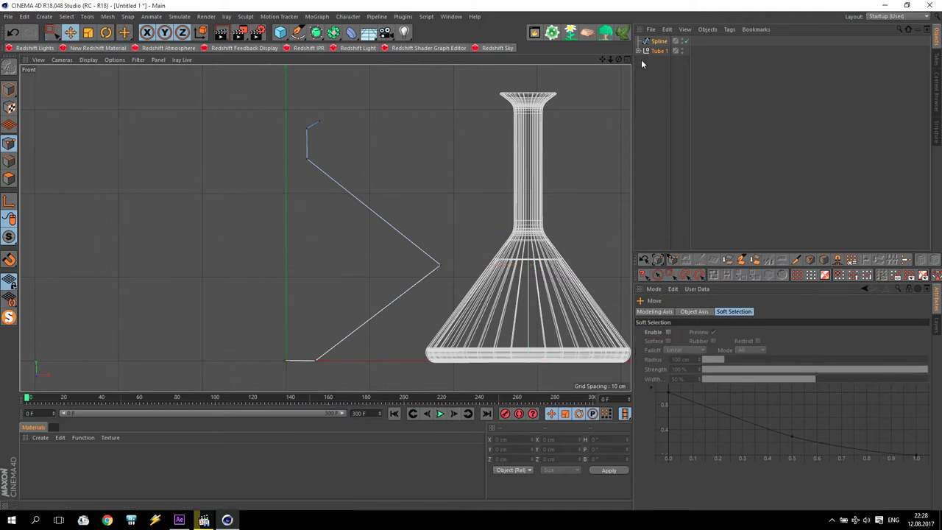
click(612, 122)
click(287, 360)
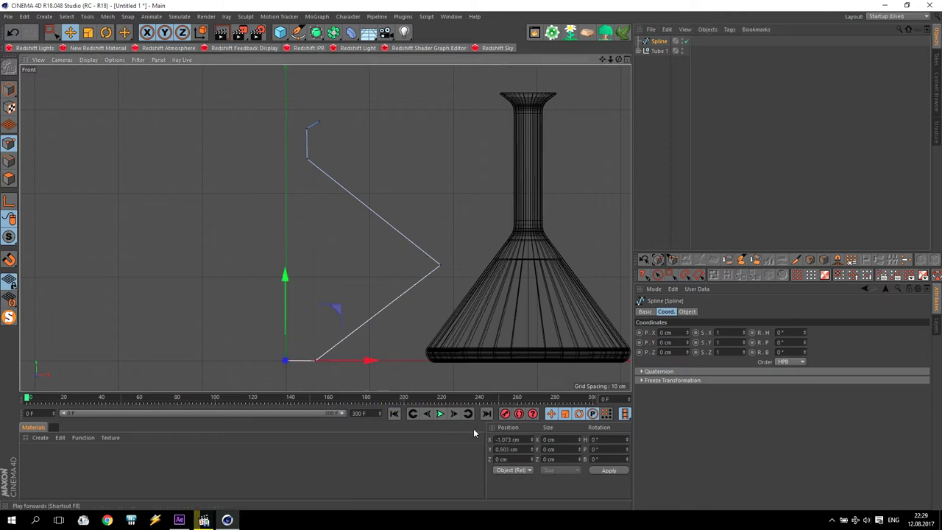
double_click(515, 439)
text(0)
key(Return)
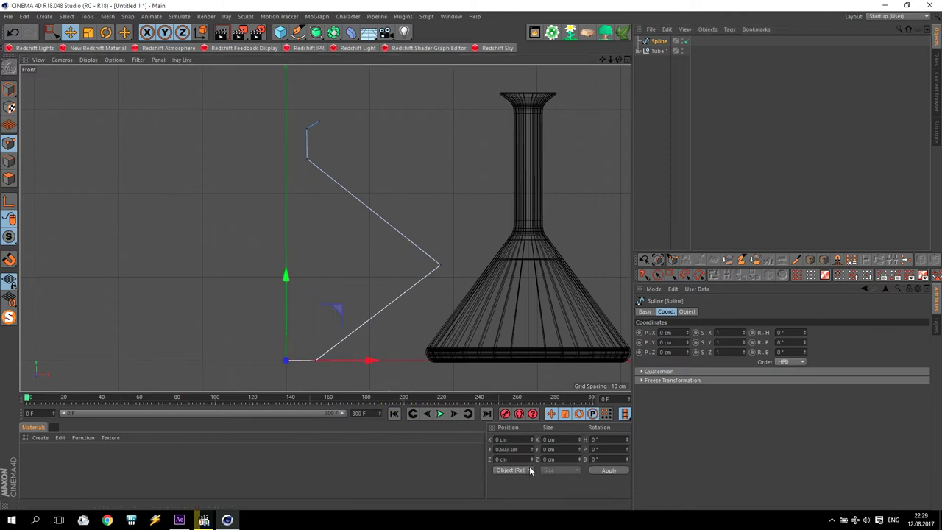
text(0)
key(Return)
Step: Place the bottom spline point at X 40 cm, Y 0
click(321, 373)
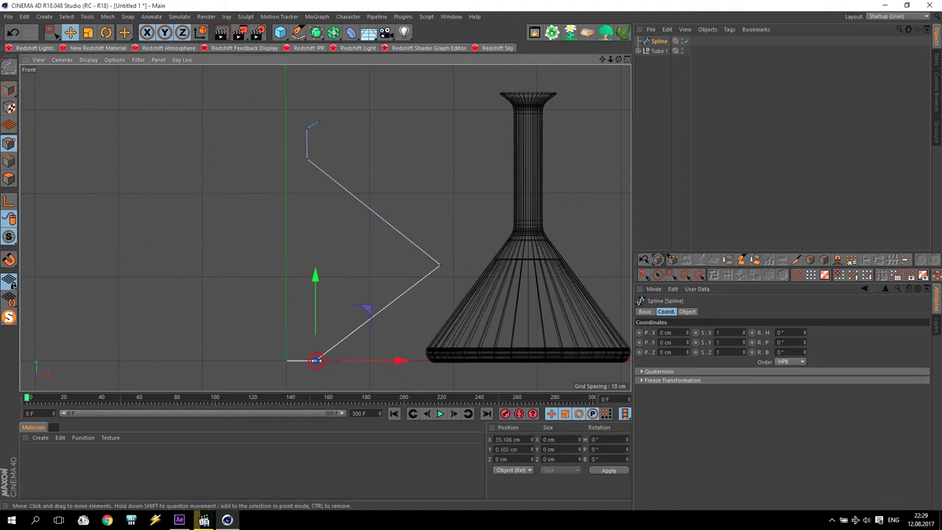
double_click(525, 440)
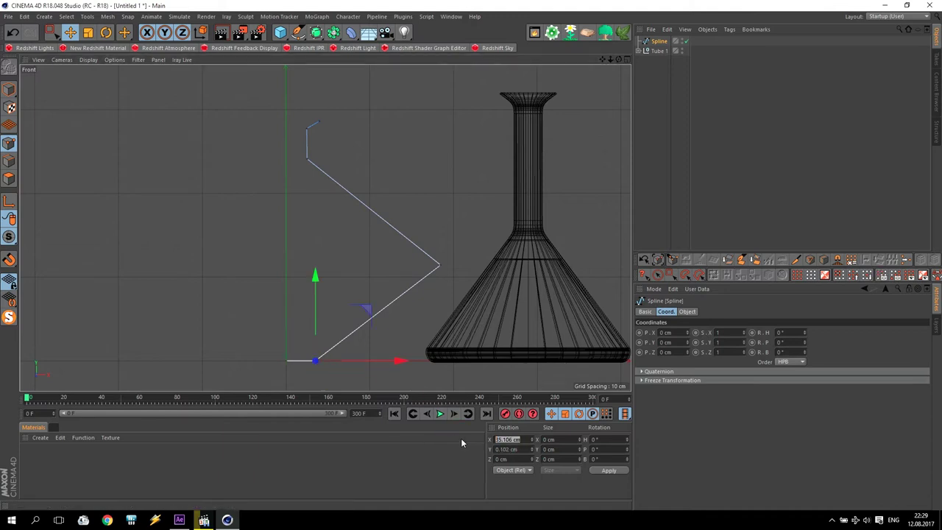
text(40)
key(Return)
double_click(506, 449)
text(0)
key(Return)
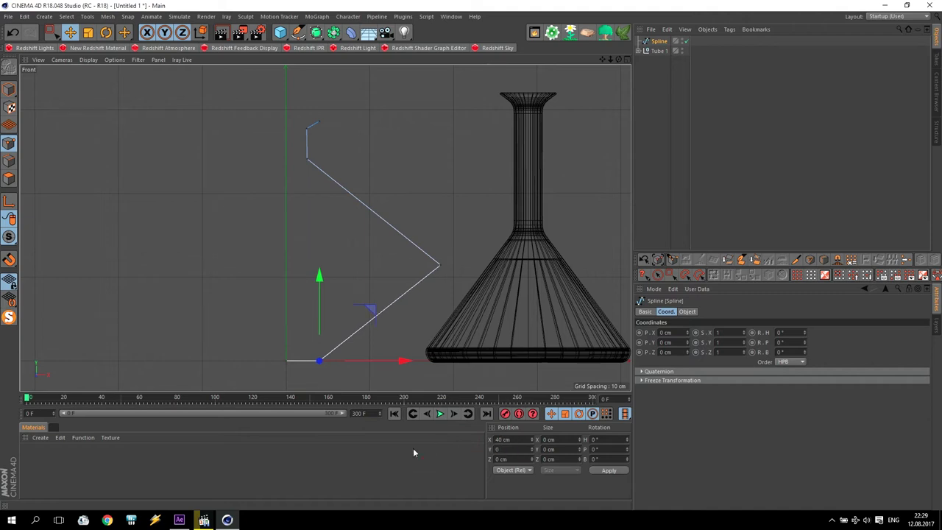
Step: Set both neck points to X 30 cm so the neck stands straight
click(308, 159)
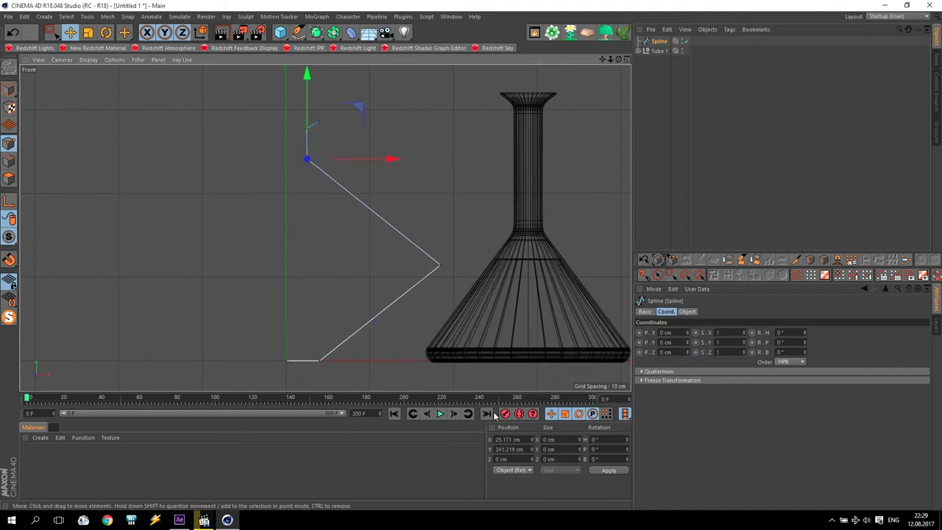
double_click(524, 439)
text(30)
key(Return)
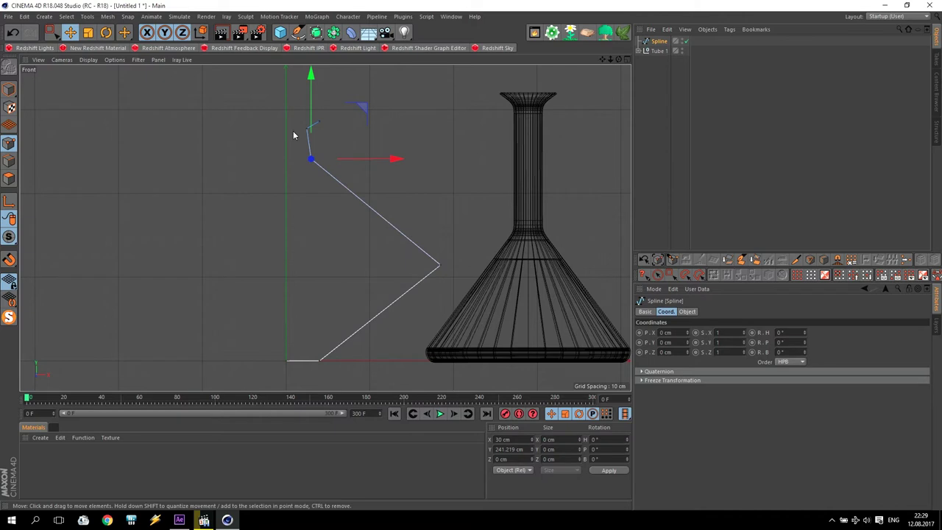
click(452, 438)
key(0)
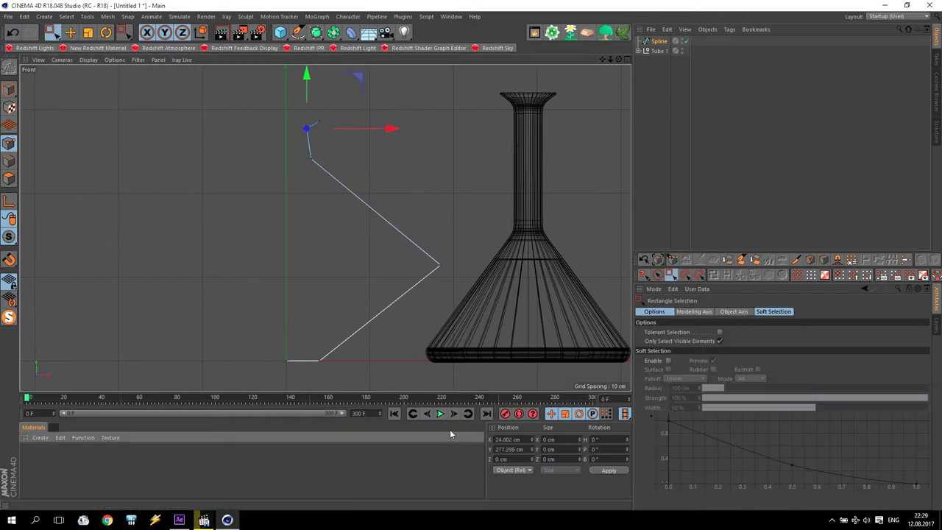
double_click(519, 439)
text(30)
click(447, 437)
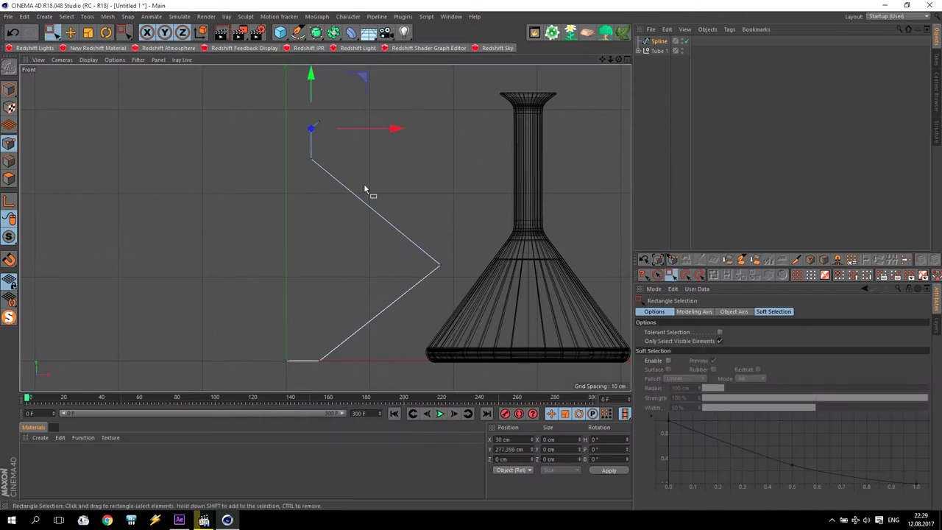
Step: Flare the top lip point outward to about X 45.09 cm
drag(322, 127, 361, 126)
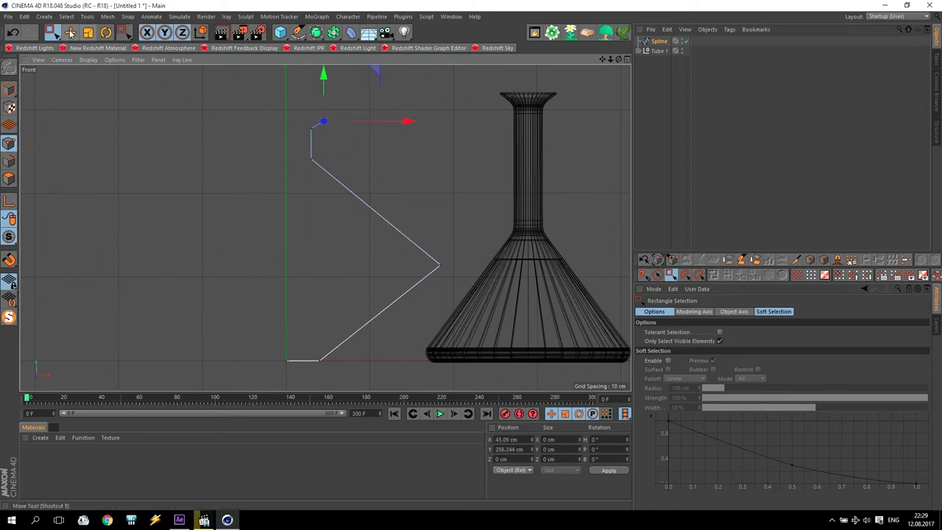
click(70, 32)
click(375, 246)
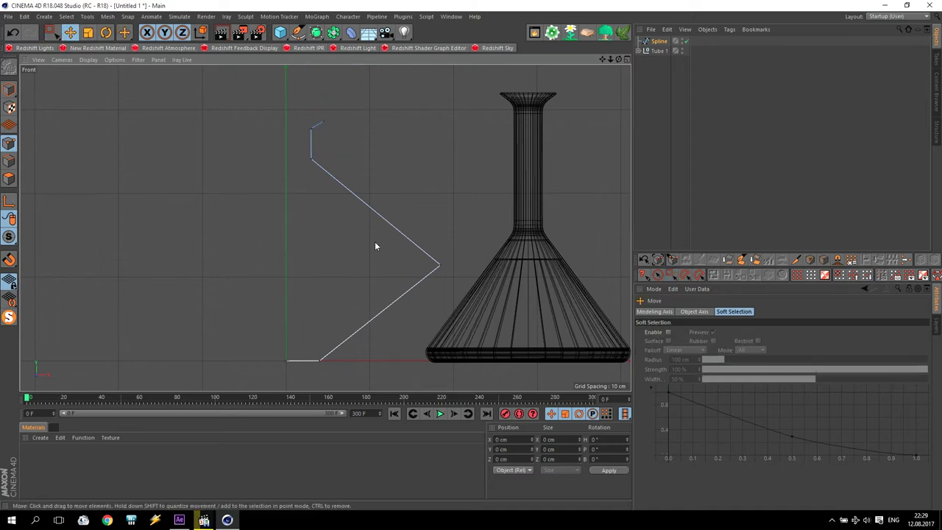
click(50, 31)
click(79, 47)
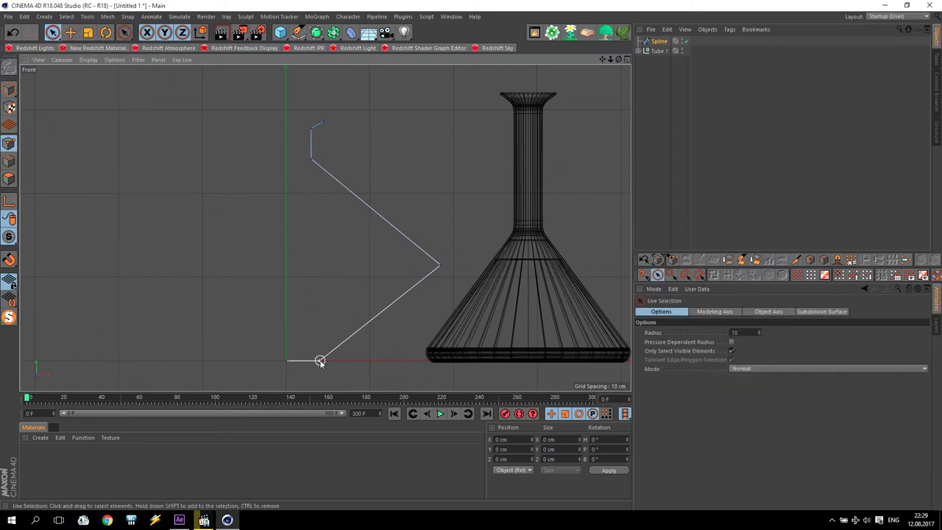
Step: Chamfer the middle corner point into a wide, smooth bulge
click(439, 265)
right_click(440, 266)
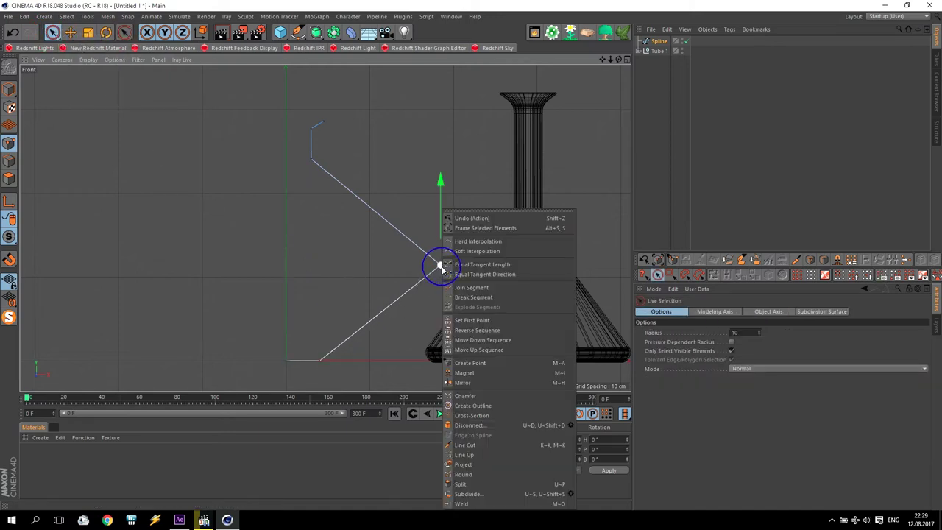
click(476, 396)
drag(439, 265, 497, 265)
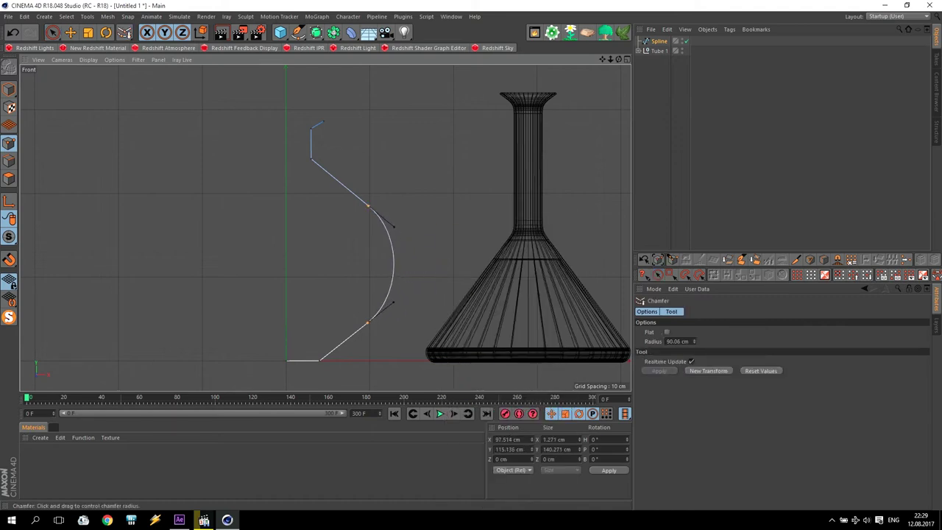
Step: Chamfer the bottom corner and the neck corner with small roundings
click(52, 32)
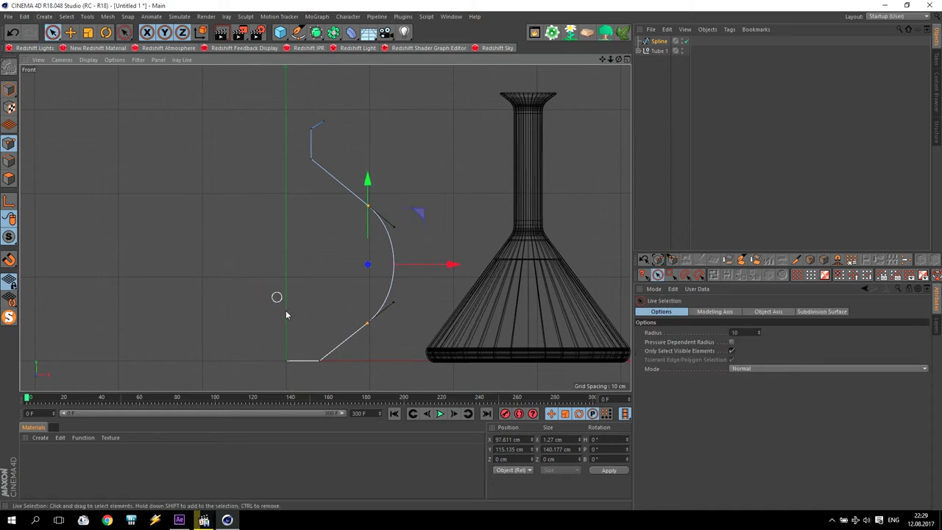
click(319, 361)
right_click(320, 360)
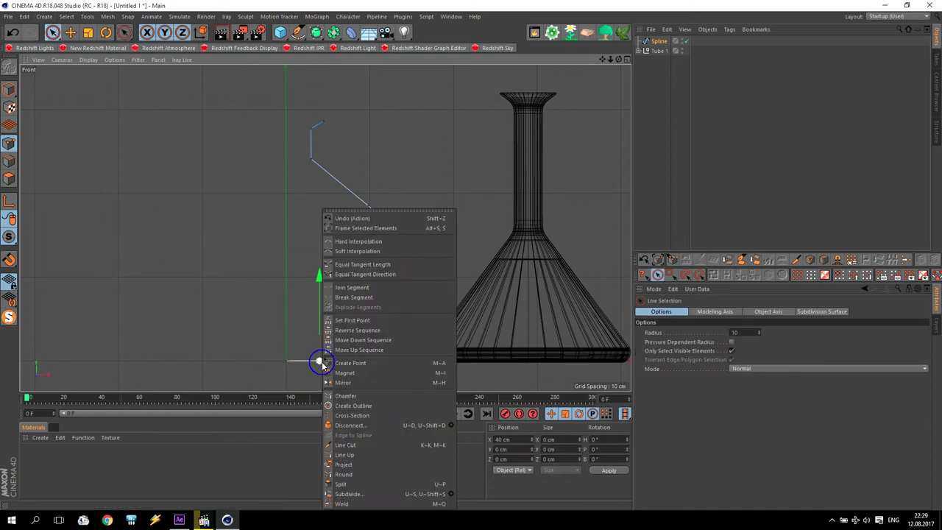
click(356, 397)
drag(321, 365, 322, 359)
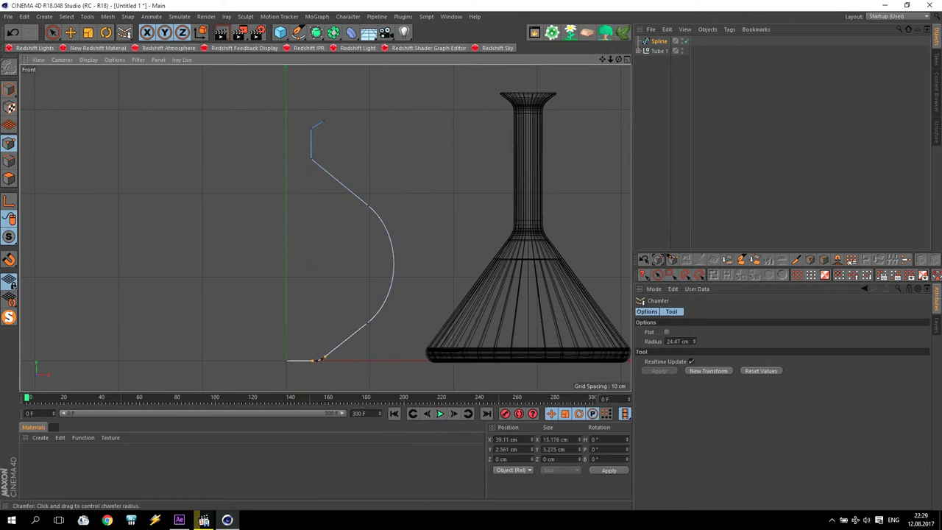
click(53, 31)
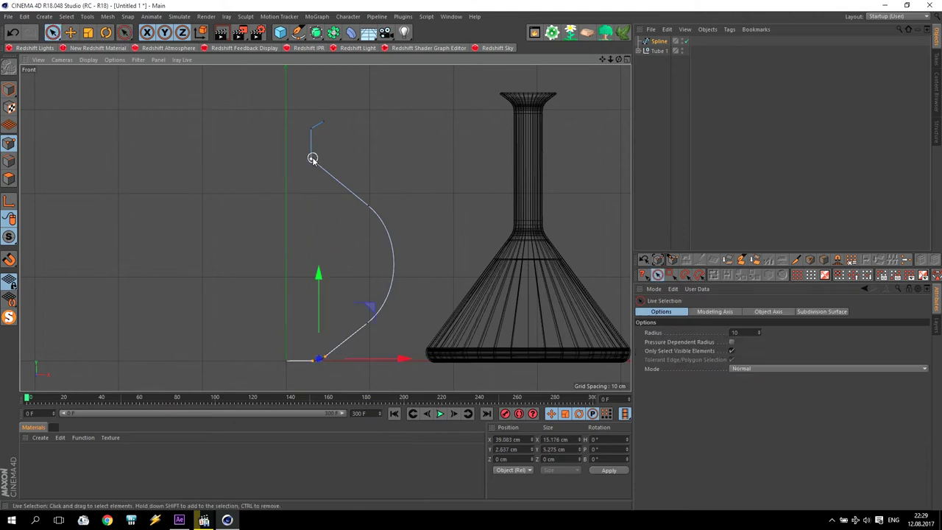
click(312, 159)
right_click(312, 158)
click(336, 345)
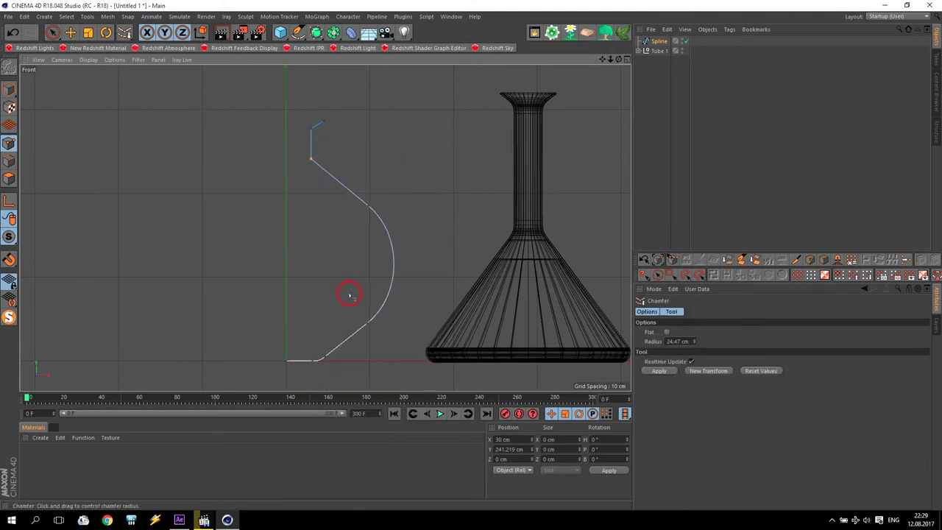
drag(312, 159, 312, 152)
Step: Round the neck-to-lip corner with a small chamfer
click(53, 32)
click(310, 129)
right_click(309, 129)
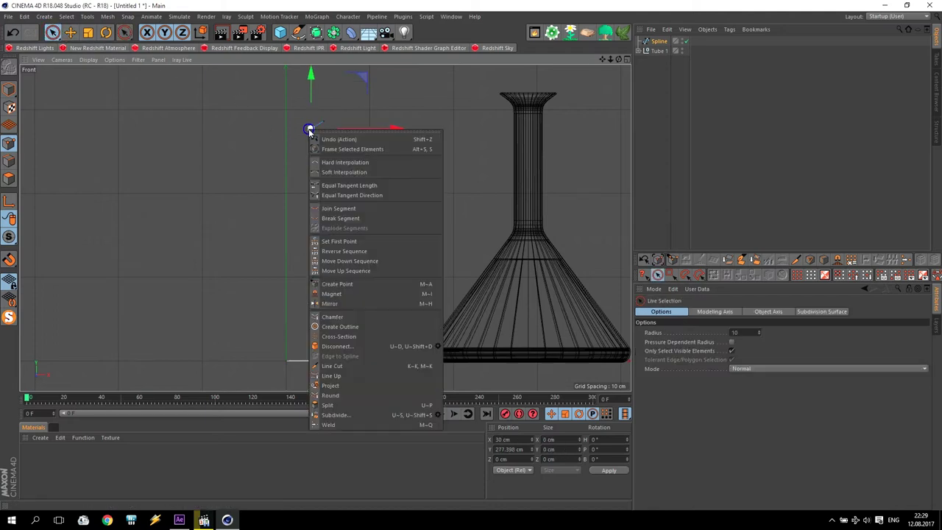
click(346, 326)
right_click(311, 128)
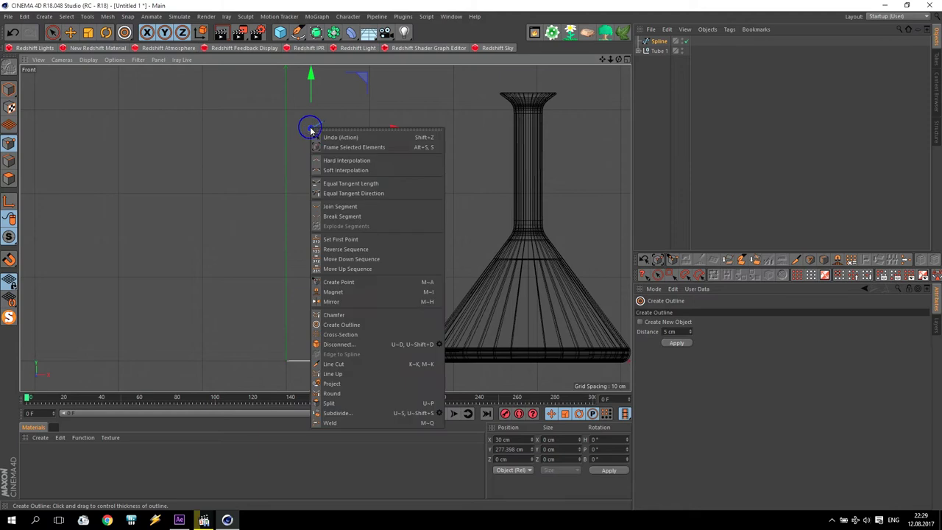
click(353, 316)
drag(310, 129, 314, 126)
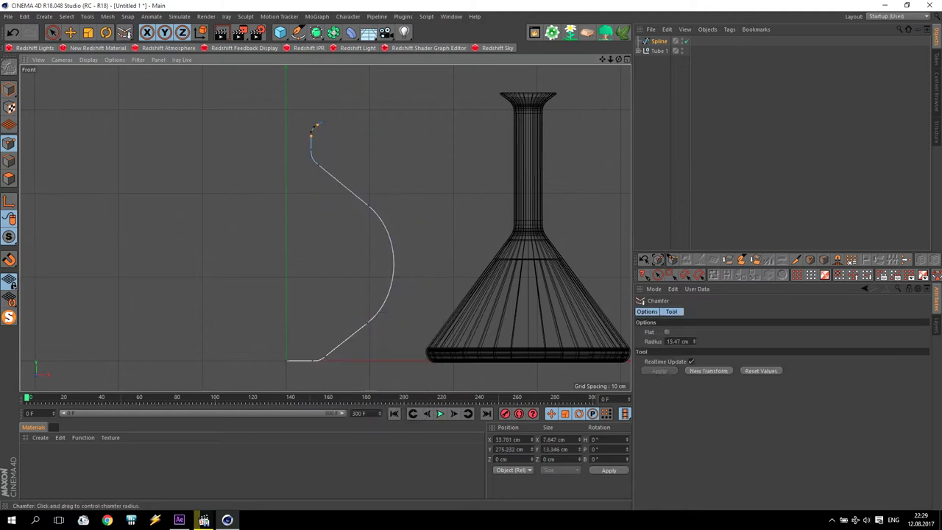
Step: Add a Lathe generator and put the flask profile spline inside it
key(e)
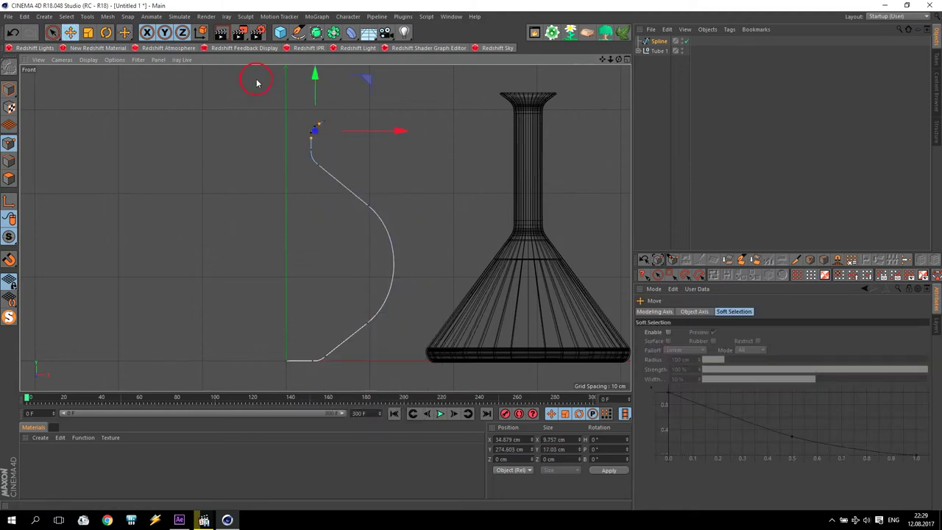
click(316, 32)
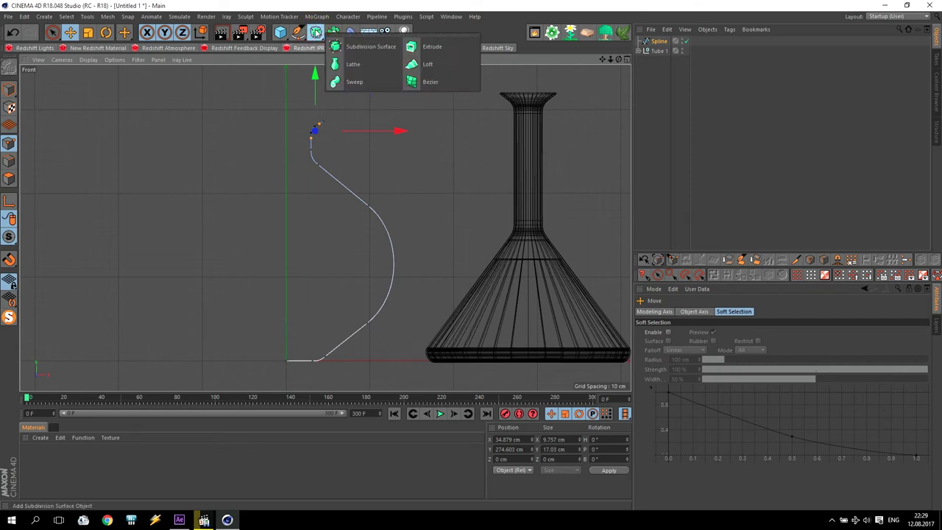
click(353, 66)
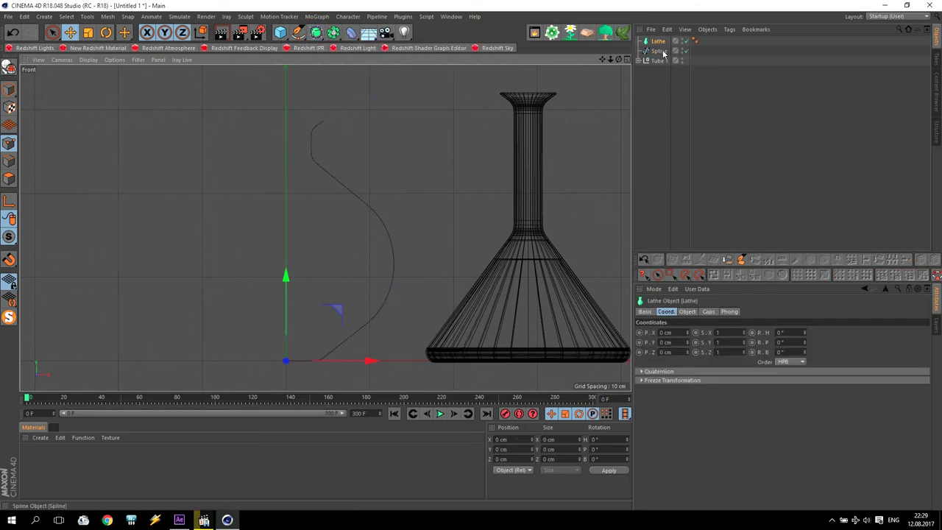
drag(662, 43, 661, 44)
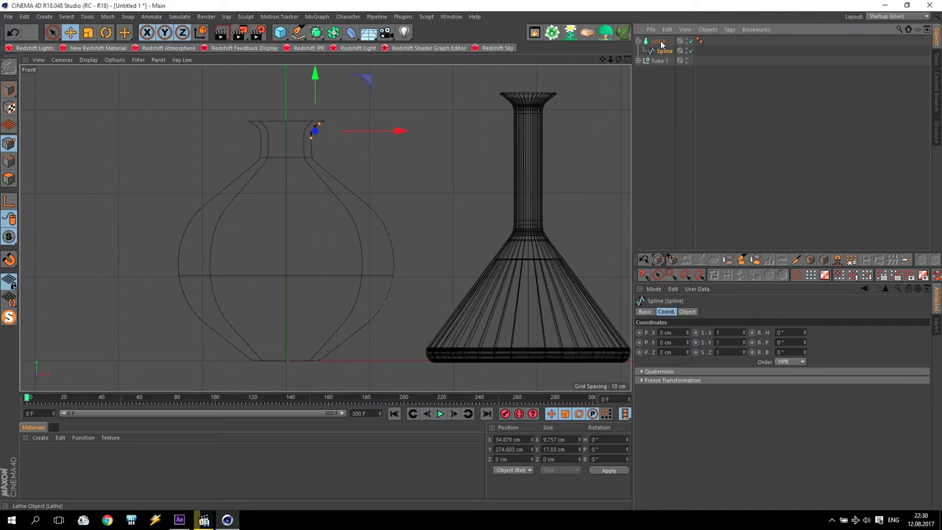
Step: Set the Lathe's Subdivision to 36 and Isoparm Subdivision to 2
click(660, 42)
click(689, 311)
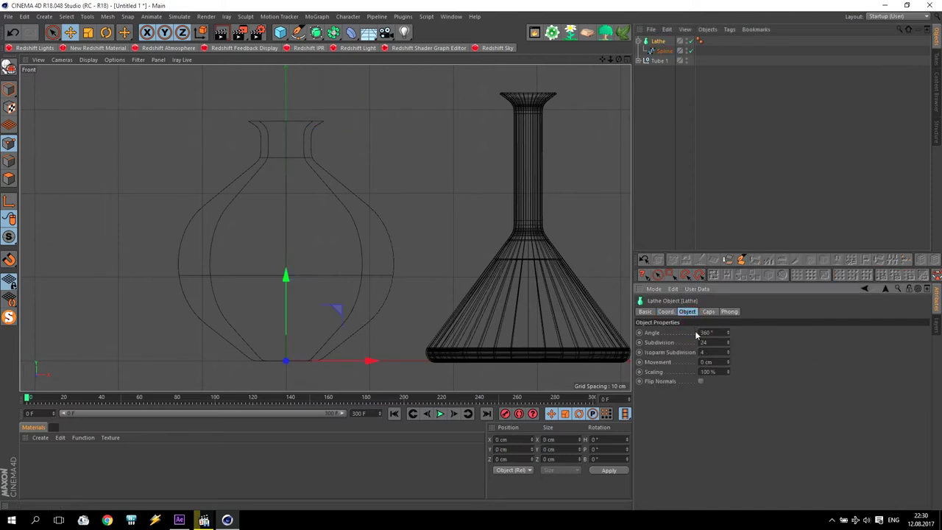
click(706, 362)
key(Return)
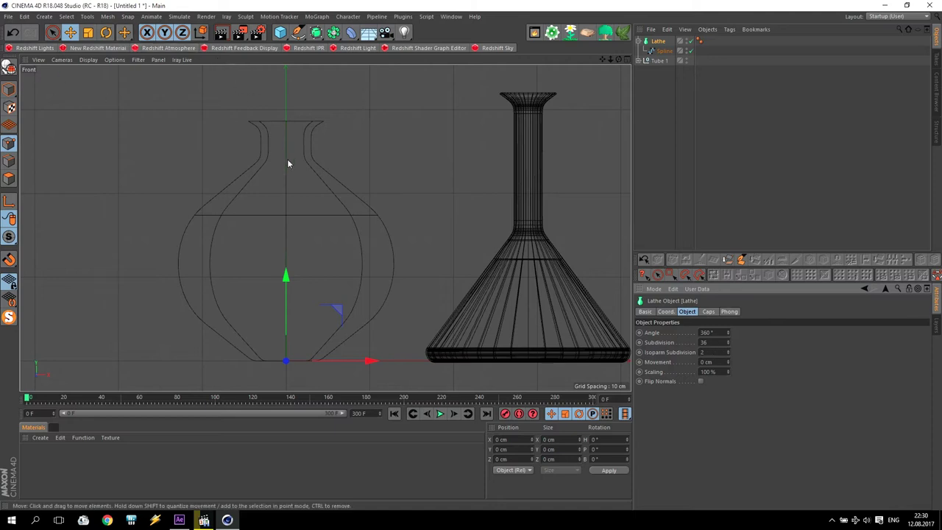
ctrl+click(664, 50)
Step: Connect the Lathe and Spline into one editable mesh and split off the flask's lower-half polygons
right_click(664, 51)
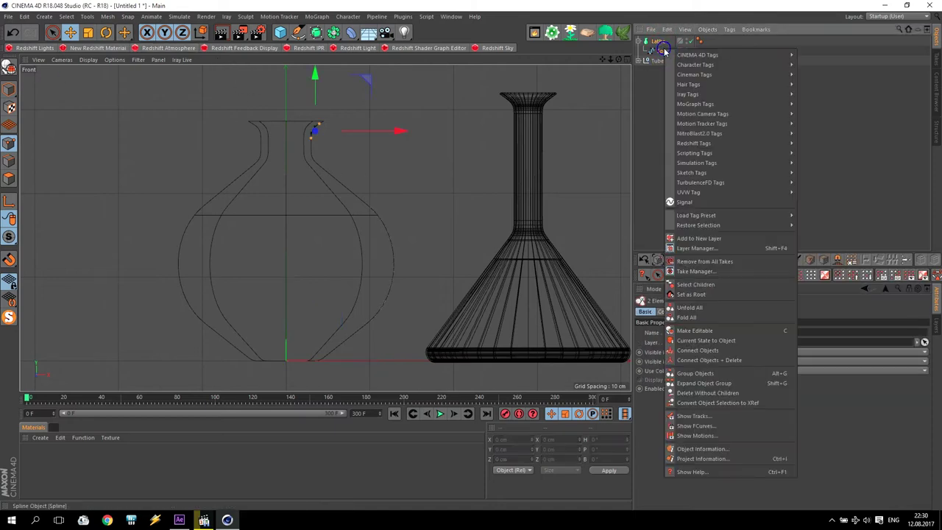
click(710, 360)
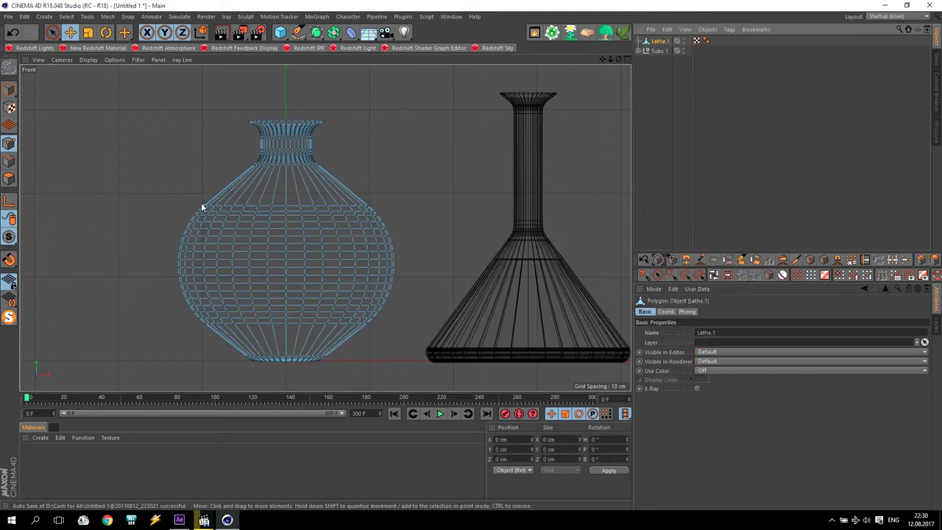
click(9, 180)
click(52, 32)
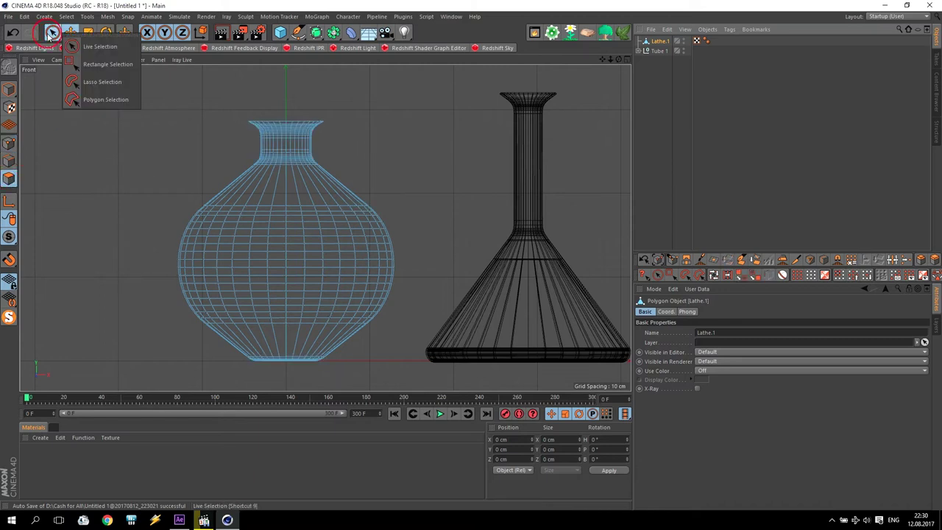
click(92, 64)
mouse_move(116, 189)
mouse_down()
mouse_move(409, 388)
mouse_move(409, 380)
mouse_up()
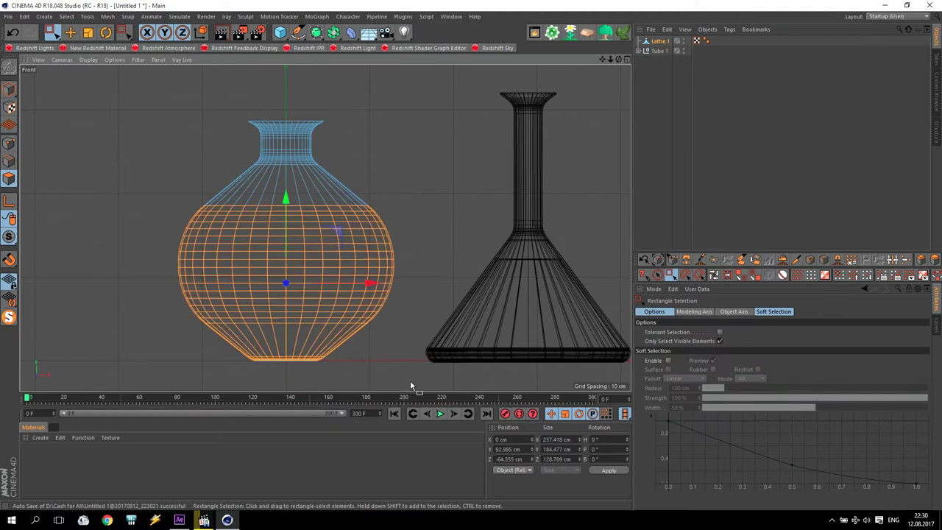
right_click(332, 243)
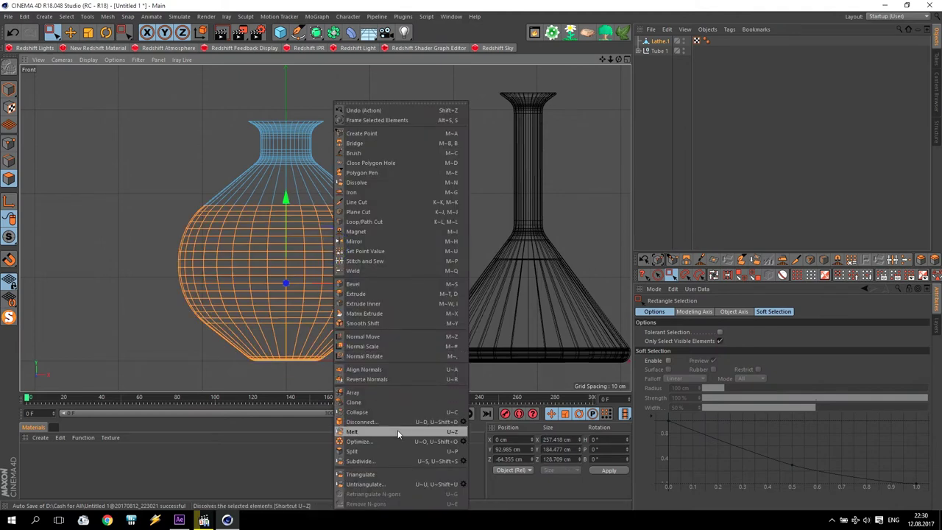
click(373, 455)
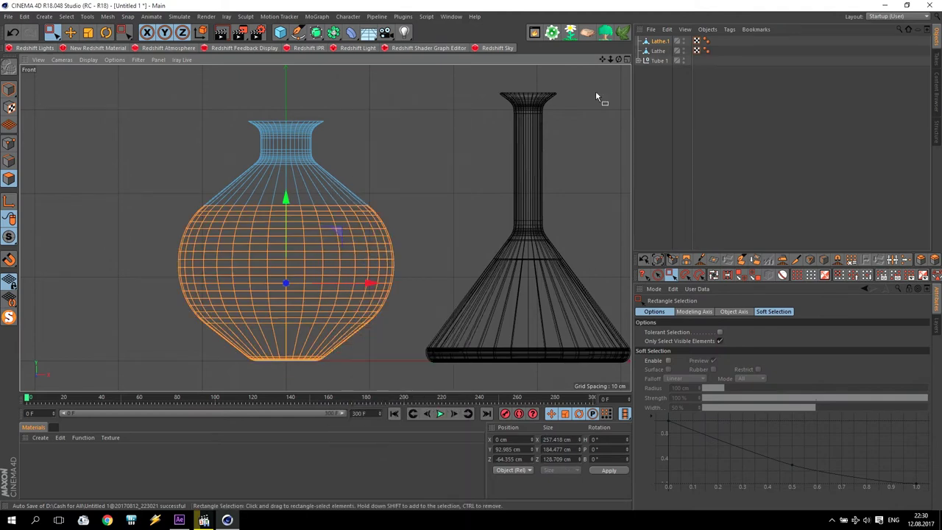
Step: Rename the split-off object to 'Liquid 2' and reselect Lathe.1
click(662, 52)
double_click(660, 50)
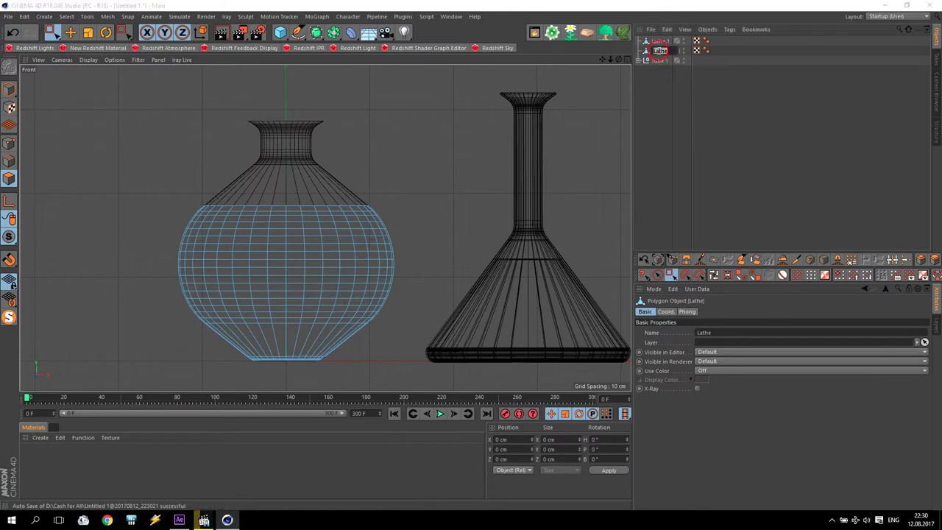
text(Liquid 2)
click(657, 64)
click(660, 41)
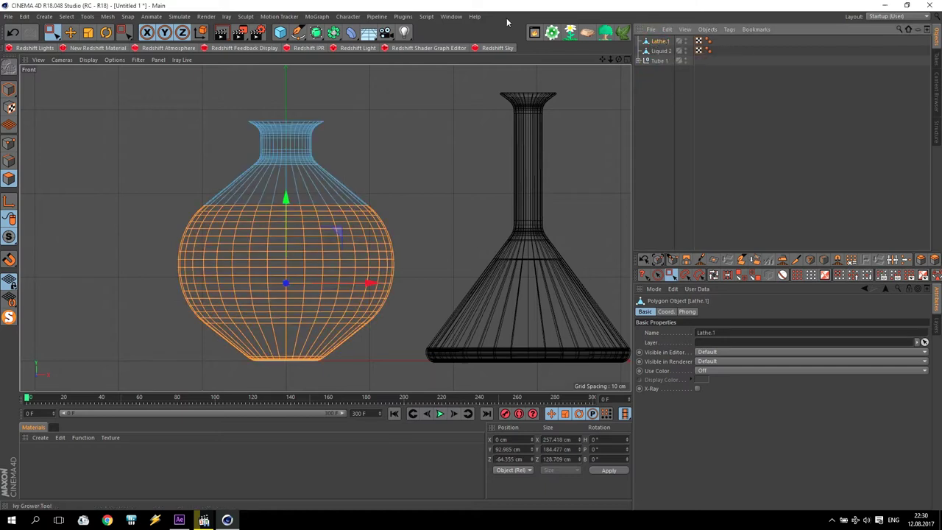
Step: Add a Cloth Surface over Lathe.1 with subdivisions 0 and a 2 cm thickness
click(184, 16)
mouse_move(178, 31)
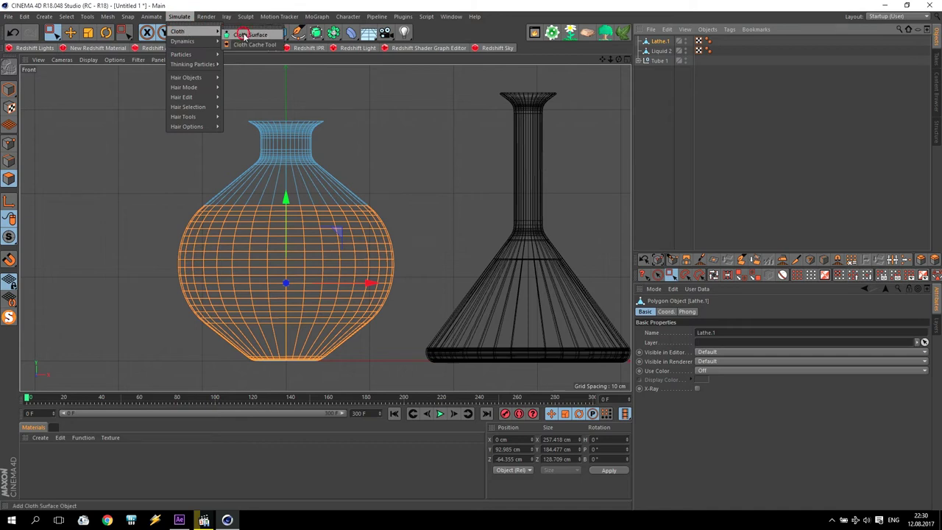
click(243, 35)
drag(660, 51, 666, 42)
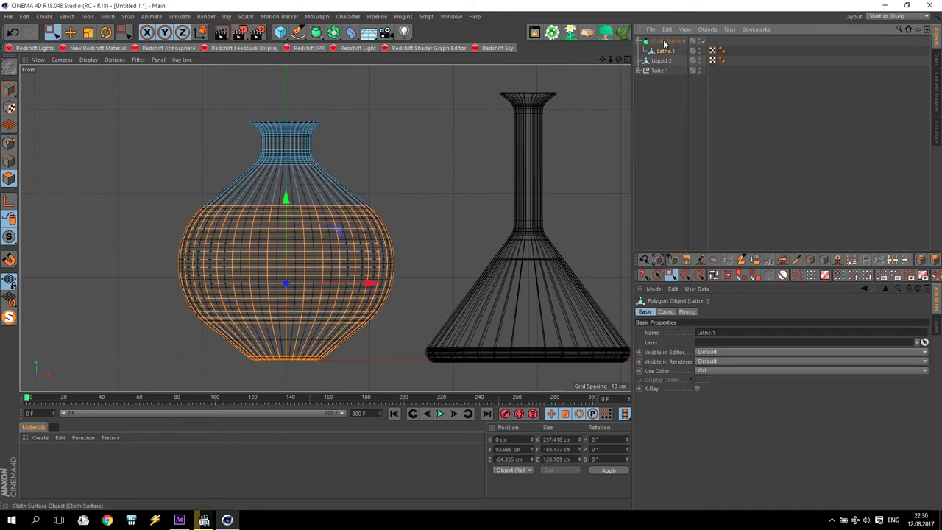
click(708, 335)
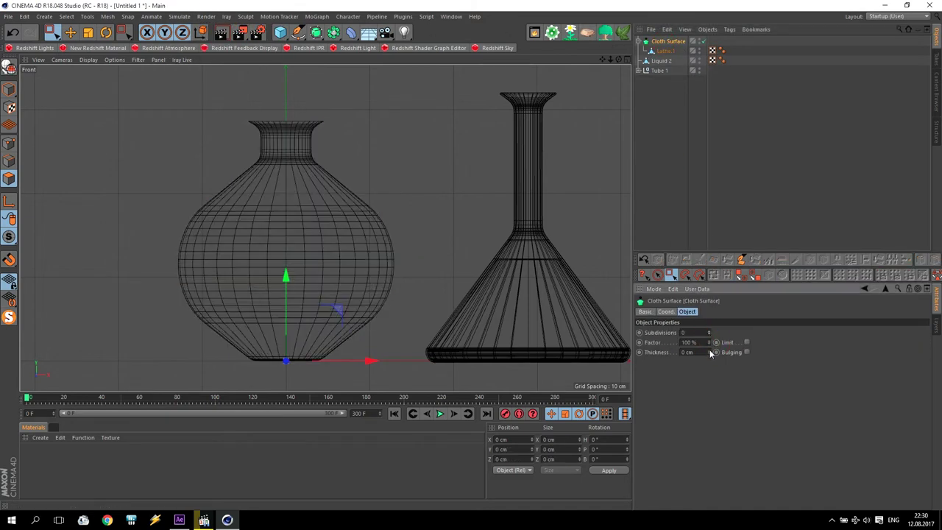
click(710, 351)
click(711, 351)
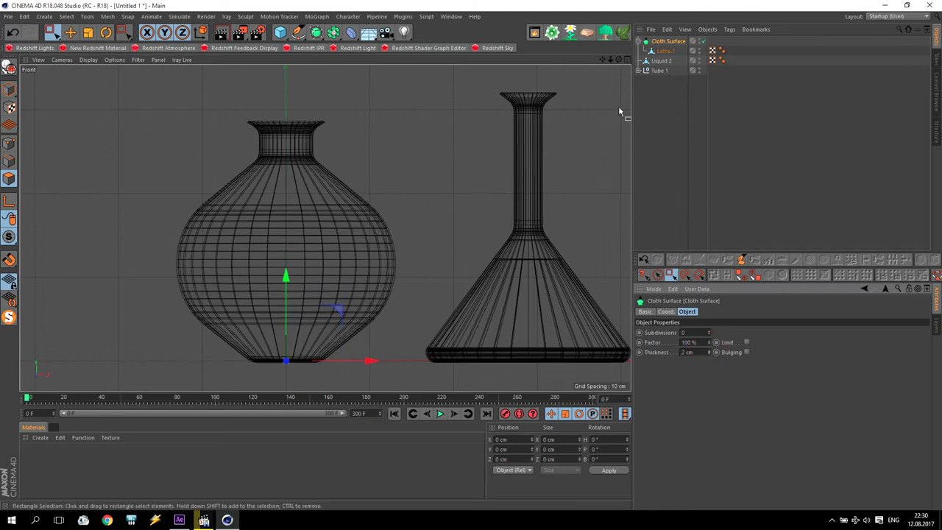
Step: Collapse the cloth surface and flask into one mesh, Cloth Surface.1
ctrl+click(661, 51)
right_click(662, 50)
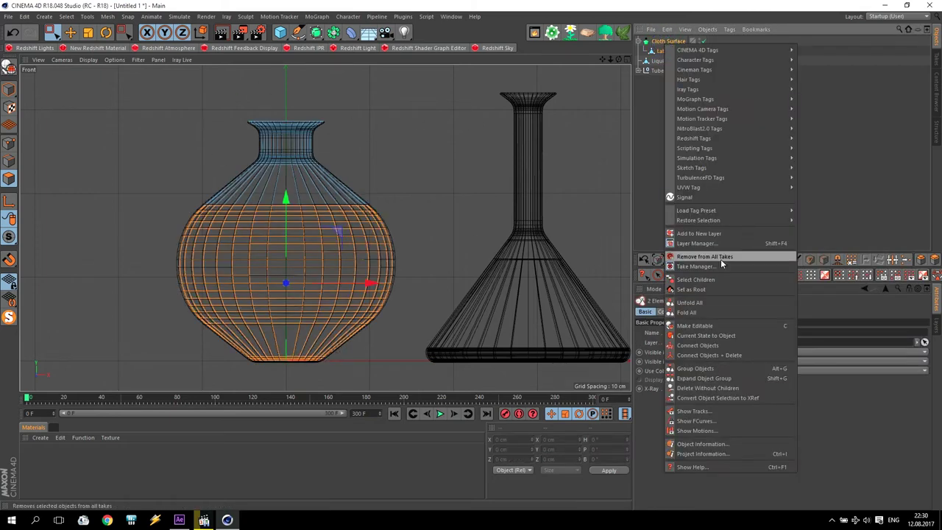
click(710, 355)
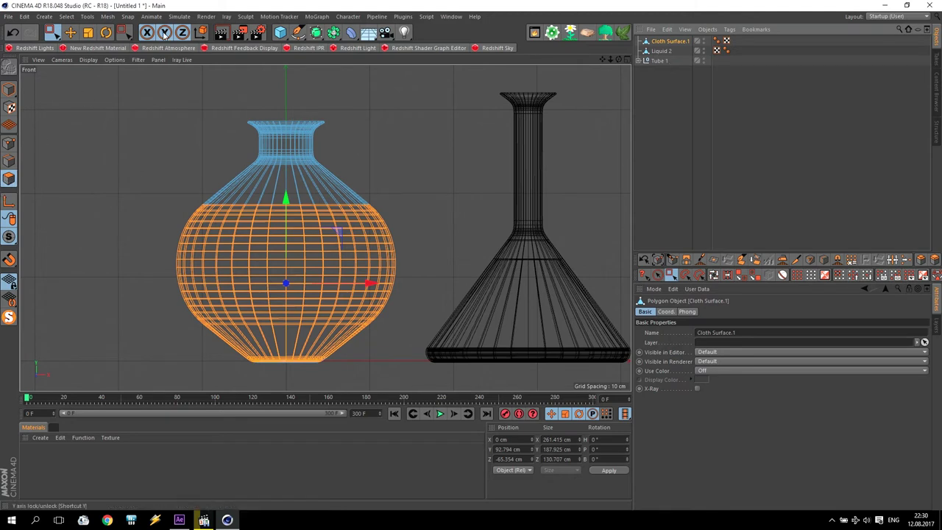
Step: Box-select polygons across the flask body and frame the flask in the perspective view
drag(52, 33, 91, 55)
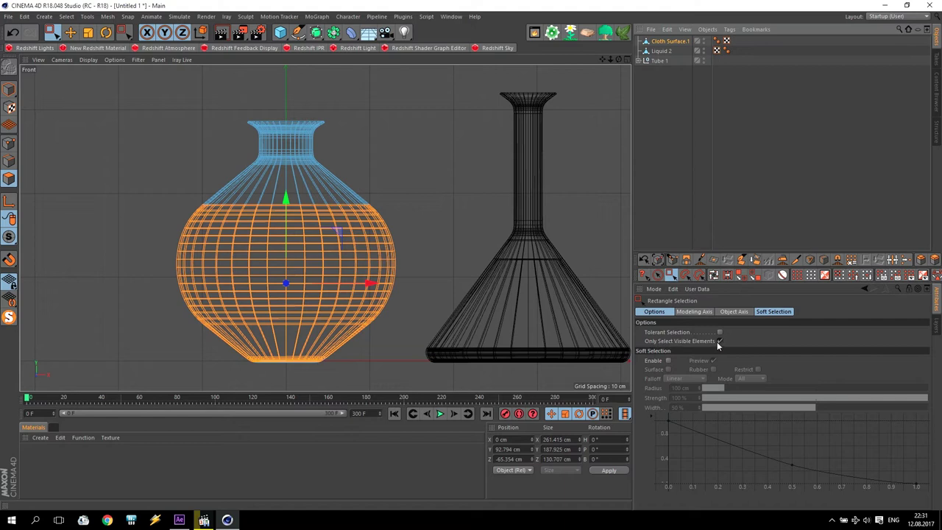
drag(138, 201, 420, 385)
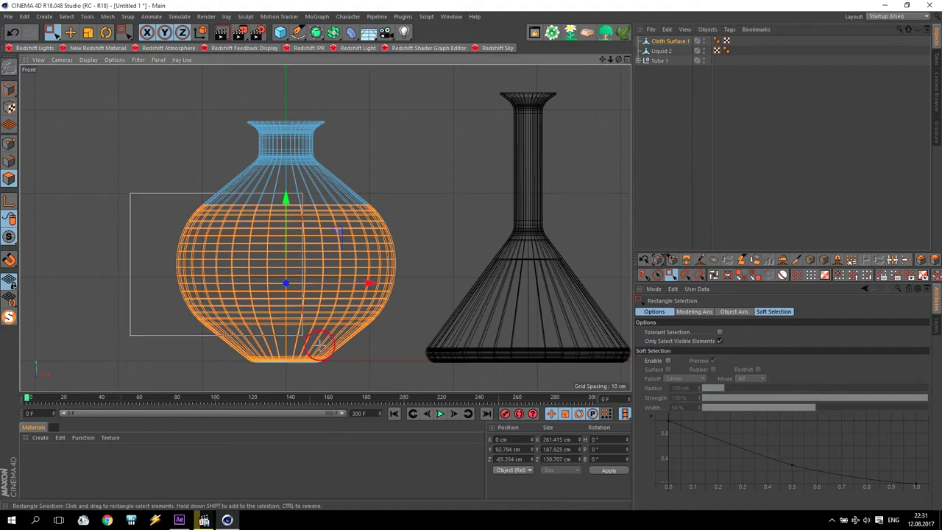
middle_click(297, 233)
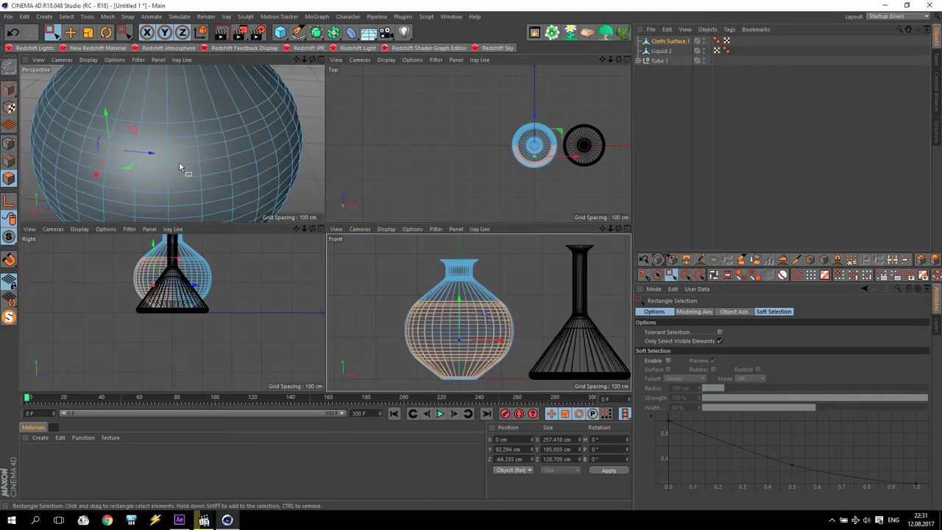
scroll(188, 167, down, 4)
scroll(310, 144, up, 1)
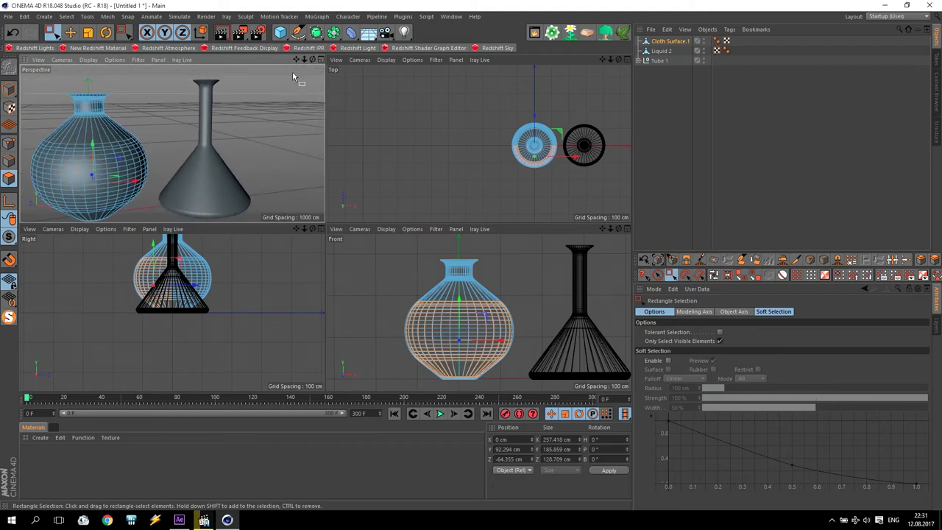
mouse_move(296, 59)
mouse_down()
mouse_move(230, 220)
mouse_move(481, 199)
mouse_move(269, 290)
mouse_move(200, 292)
mouse_move(226, 384)
mouse_move(228, 314)
mouse_move(368, 240)
mouse_up()
middle_click(230, 219)
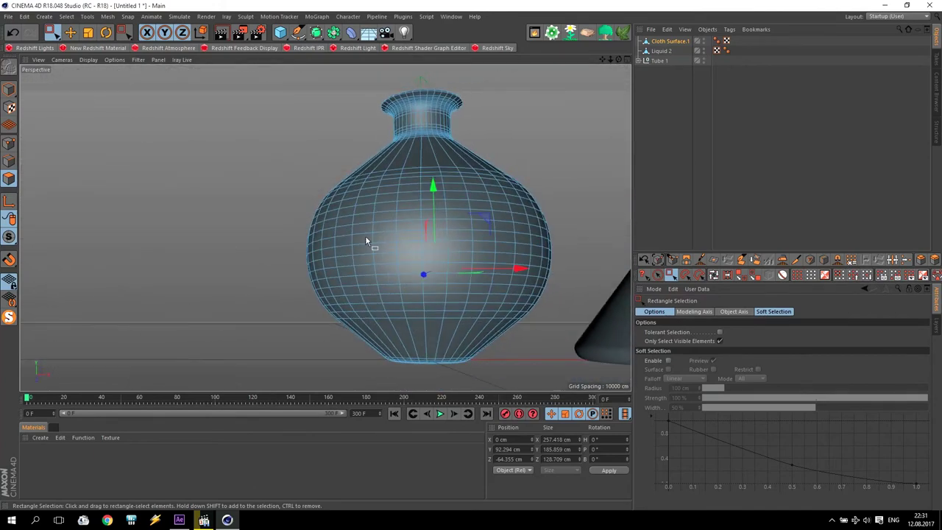
middle_click(368, 241)
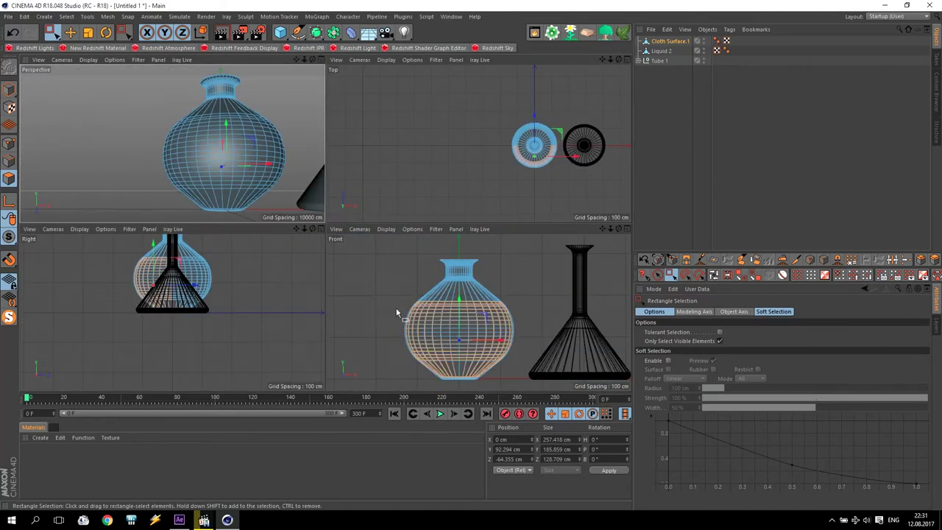
Step: Select the flask's lower polygons, toggling visible-only selection and refining in the side view
click(720, 340)
drag(379, 291, 545, 389)
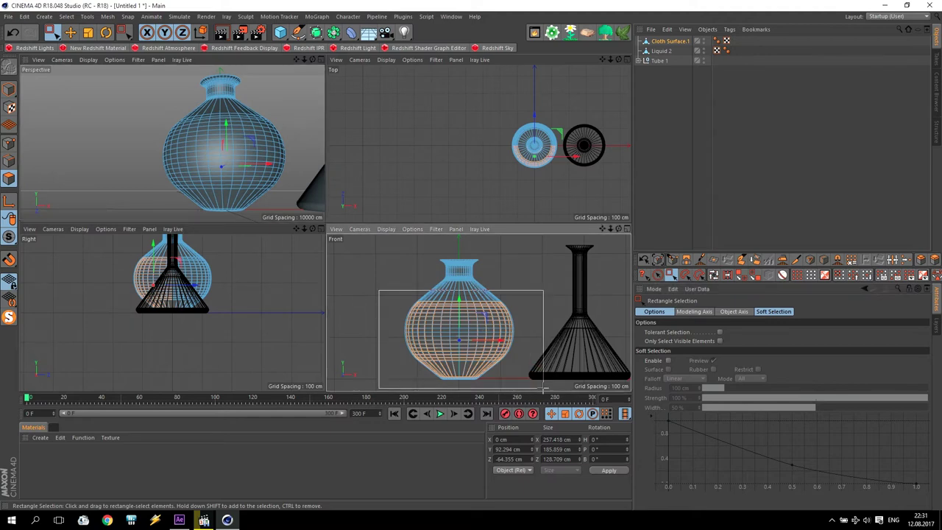
click(720, 341)
drag(368, 289, 548, 393)
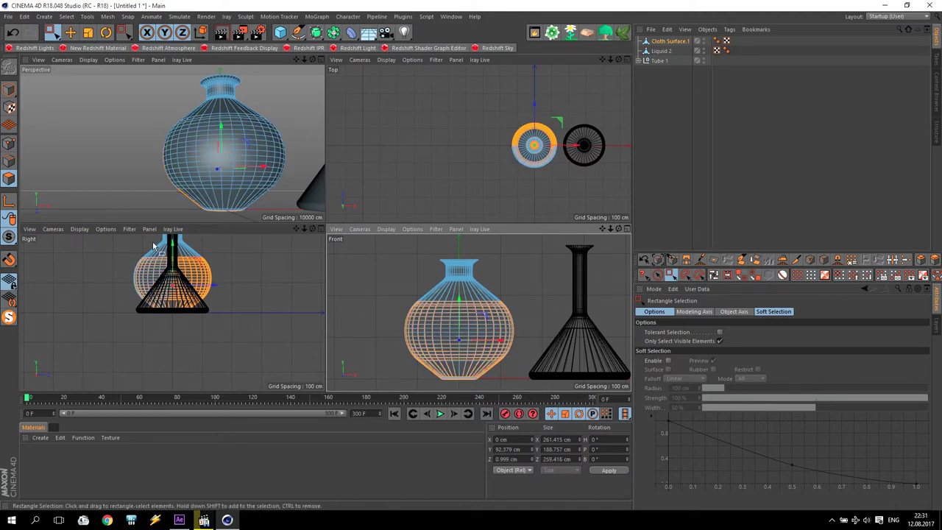
drag(154, 246, 230, 318)
mouse_move(172, 158)
alt+mouse_down()
mouse_move(260, 175)
mouse_move(172, 143)
alt+mouse_up()
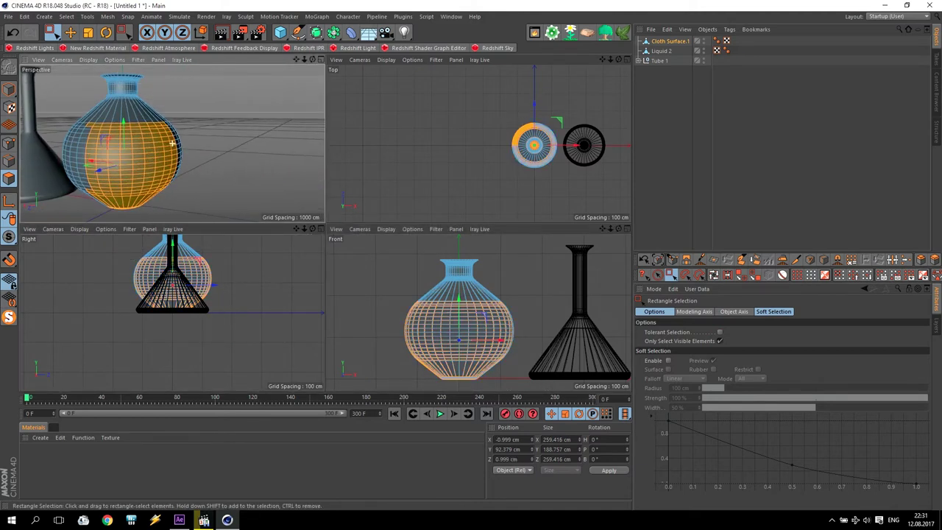
ctrl+drag(46, 112, 243, 224)
Step: Undo a stray polygon move, return to object mode, and orbit until both flasks stand upright
mouse_move(195, 199)
alt+mouse_down()
mouse_move(115, 99)
mouse_move(99, 179)
alt+mouse_up()
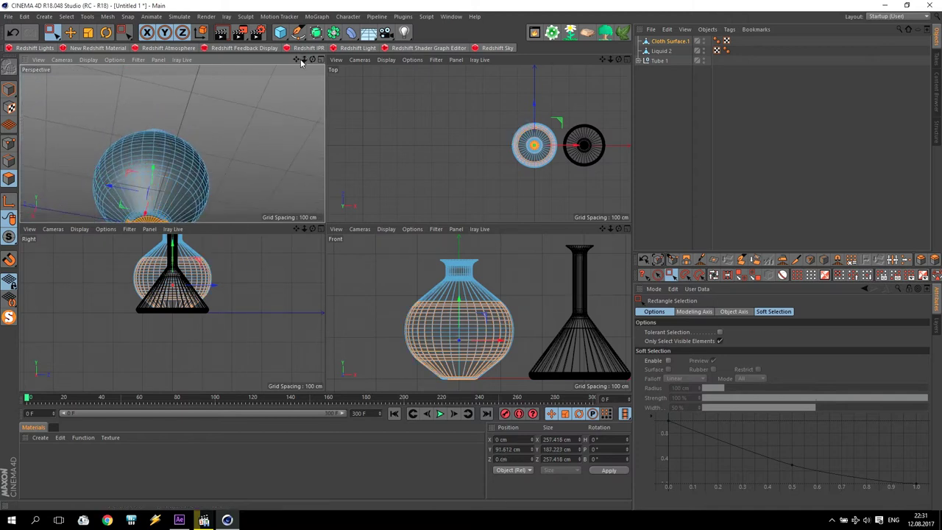
drag(301, 63, 279, 96)
drag(158, 151, 210, 179)
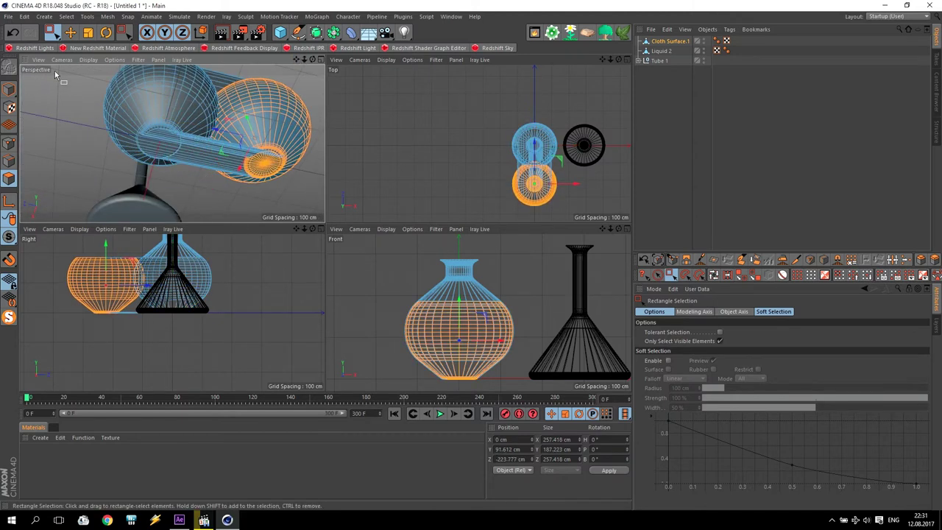
click(12, 31)
mouse_move(56, 97)
ctrl+mouse_down()
mouse_move(207, 183)
mouse_move(169, 166)
mouse_move(122, 203)
mouse_move(269, 97)
ctrl+mouse_up()
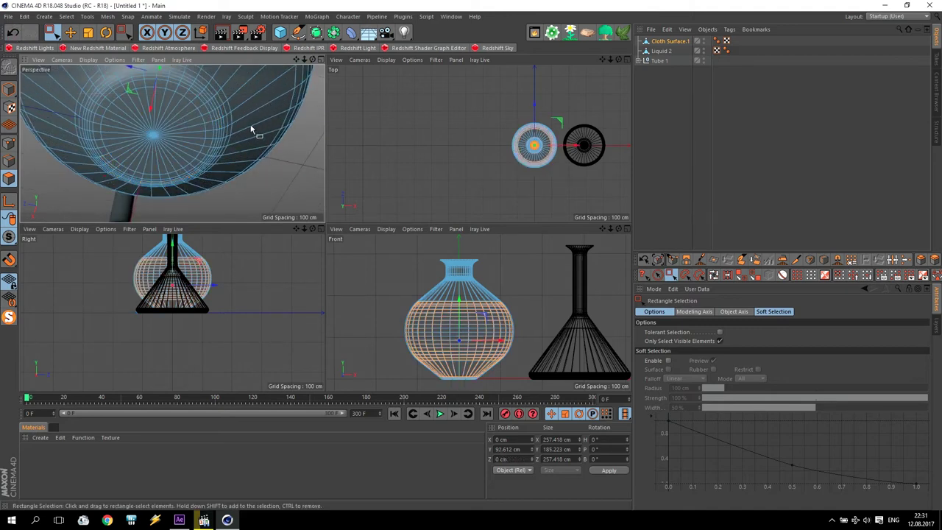
alt+drag(251, 131, 263, 136)
mouse_move(210, 151)
alt+mouse_down()
mouse_move(184, 105)
mouse_move(197, 112)
alt+mouse_up()
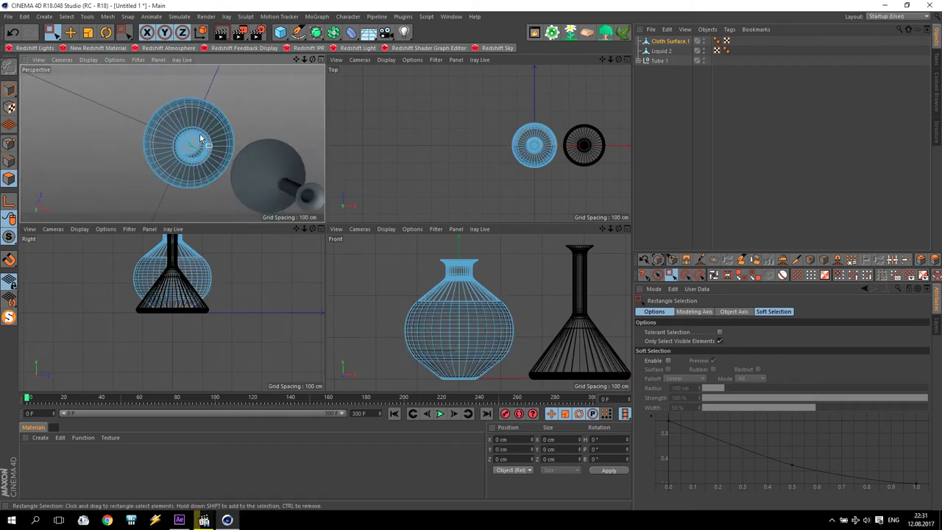
click(9, 89)
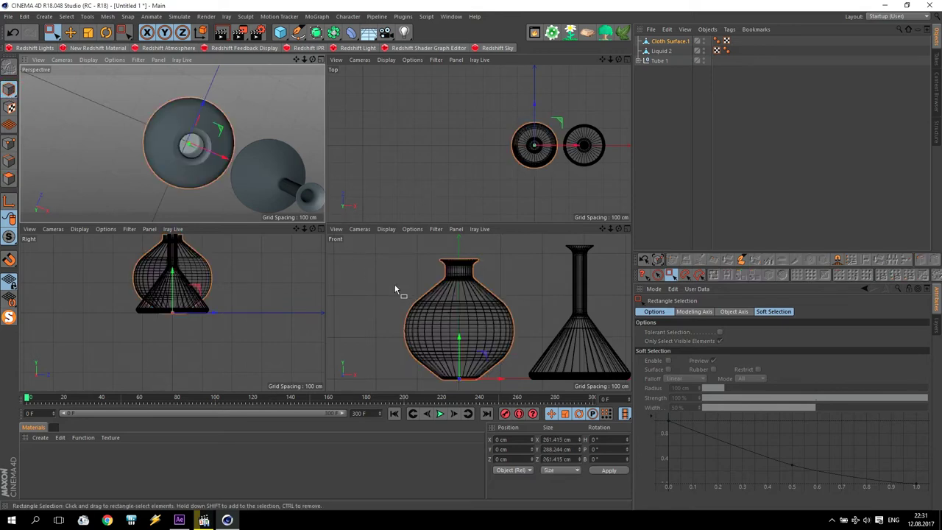
mouse_move(246, 190)
alt+mouse_down()
mouse_move(249, 147)
mouse_move(172, 143)
alt+mouse_up()
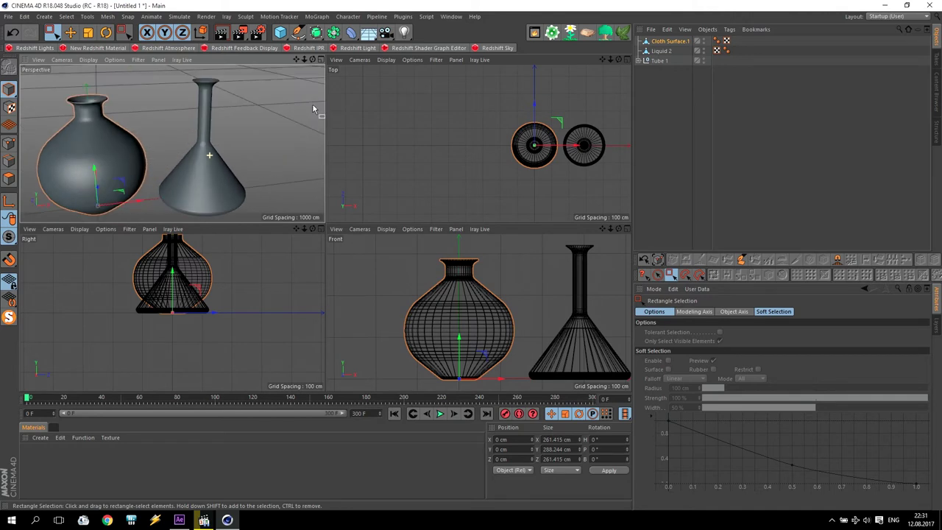
scroll(172, 143, up, 2)
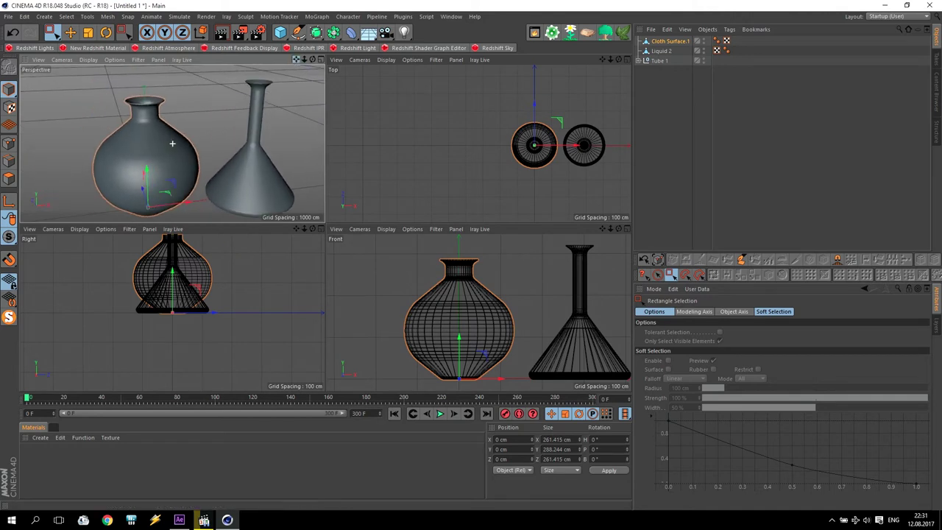
Step: Duplicate Liquid 2 as 'Liquid 2 Collider' and scale it to 0.95 in X and Z
click(662, 51)
ctrl+drag(664, 55, 666, 58)
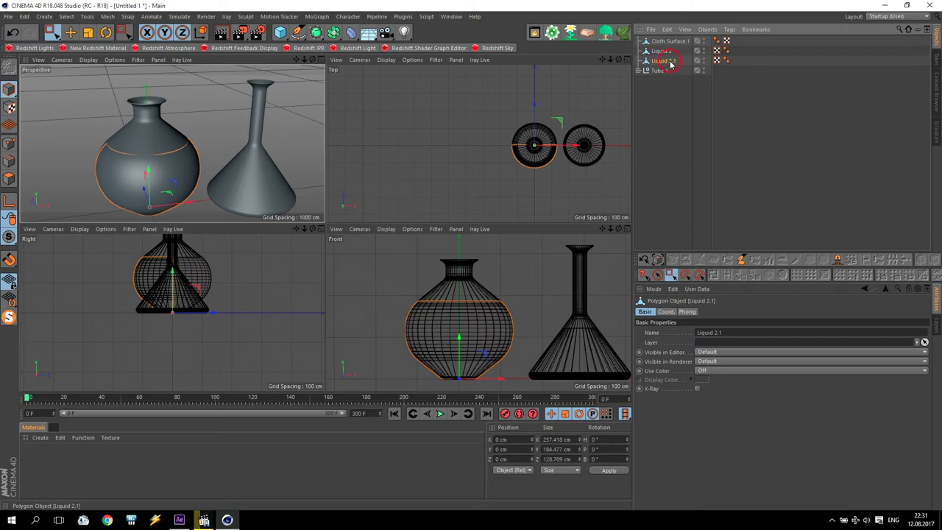
double_click(669, 61)
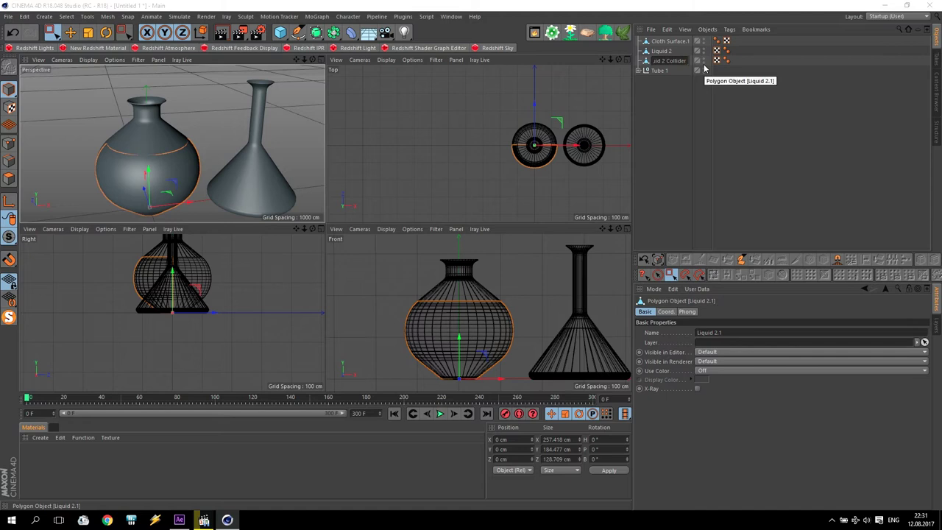
click(684, 95)
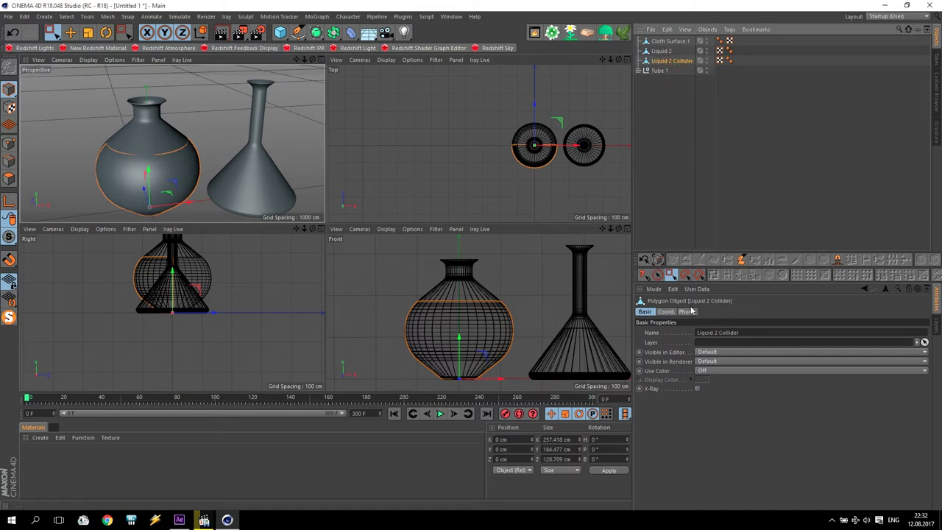
click(665, 312)
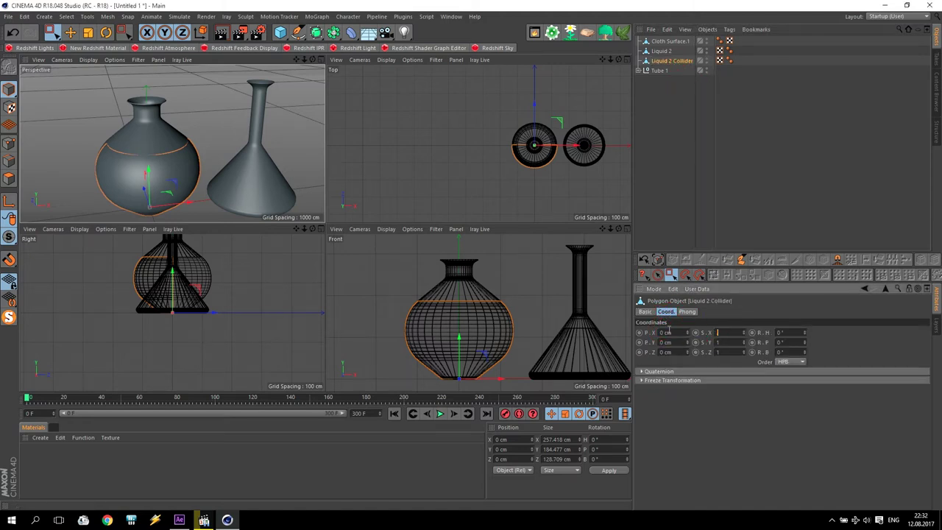
text(.95)
click(734, 352)
text(.95)
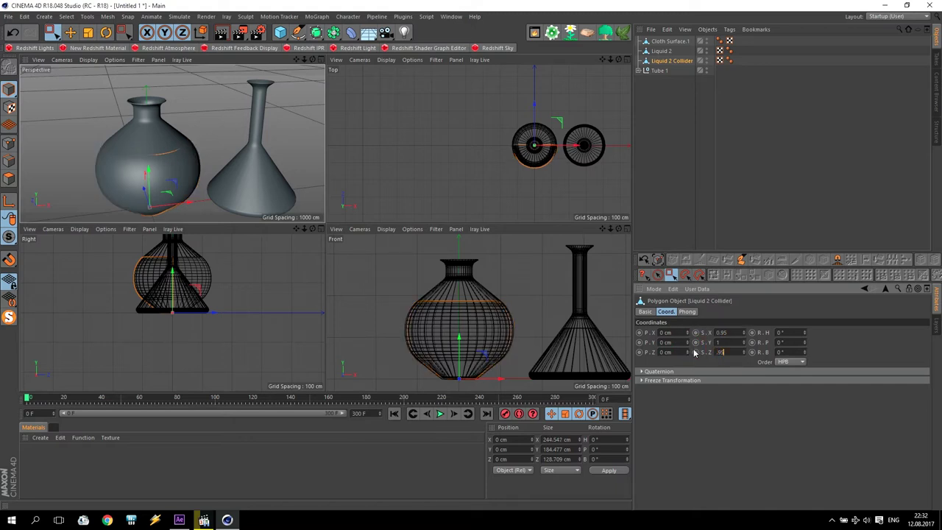
key(Return)
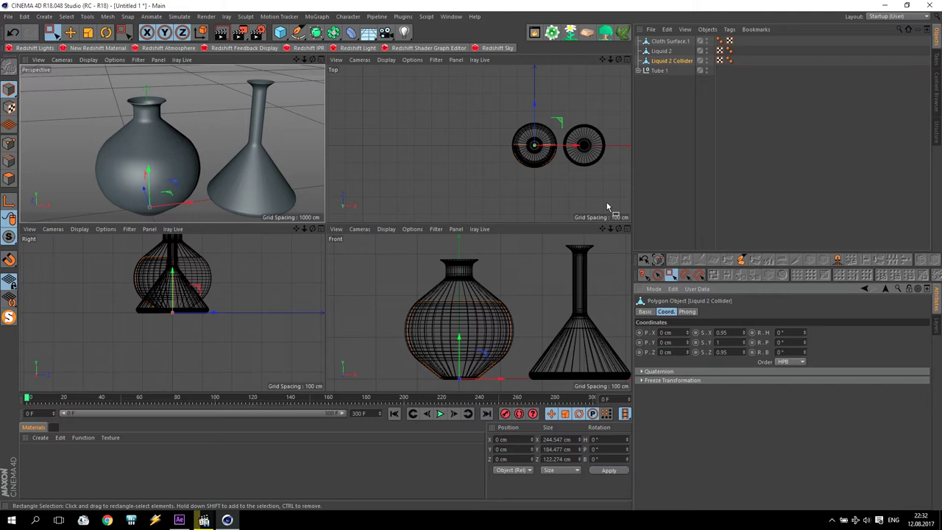
Step: Hide Liquid 1 Collider and Liquid 2 Collider in the viewports
click(638, 69)
click(711, 99)
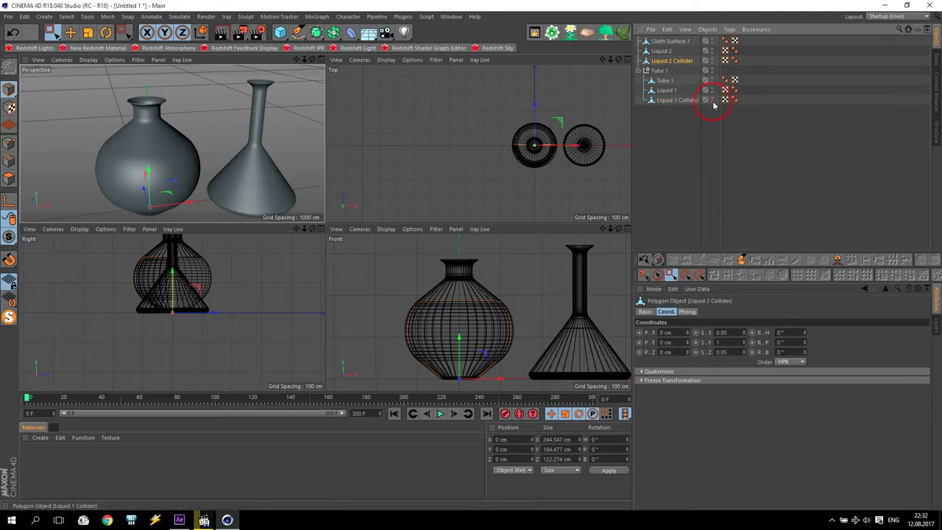
click(710, 60)
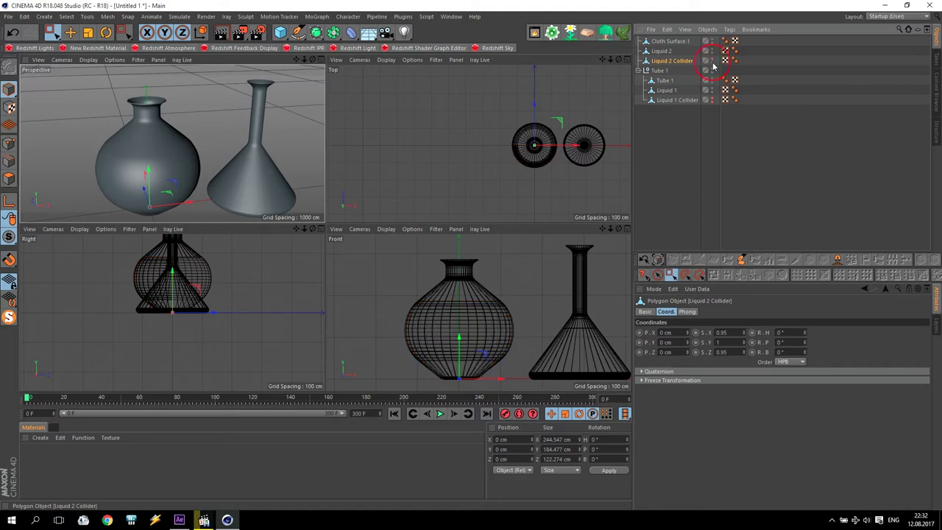
Step: Group Cloth Surface.1, Liquid 2 and Liquid 2 Collider under a null named Tube 2
shift+click(659, 41)
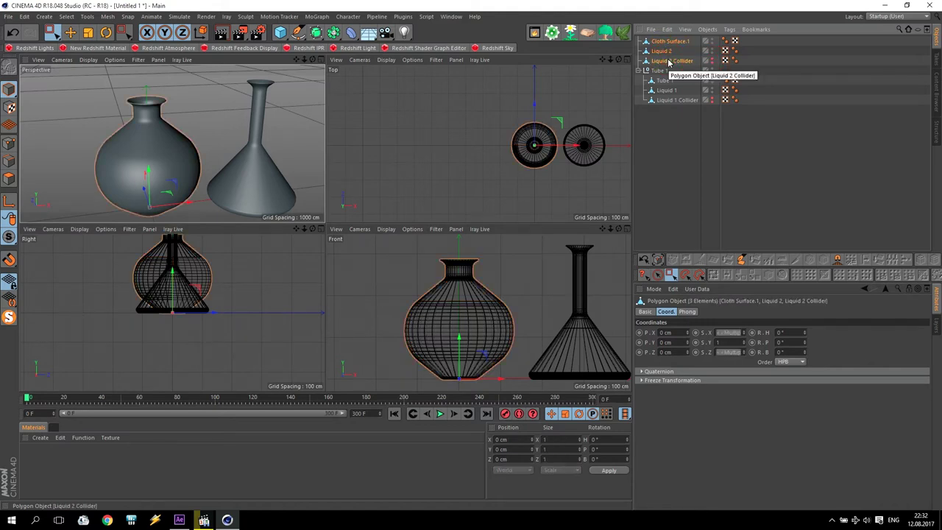
key(alt+g)
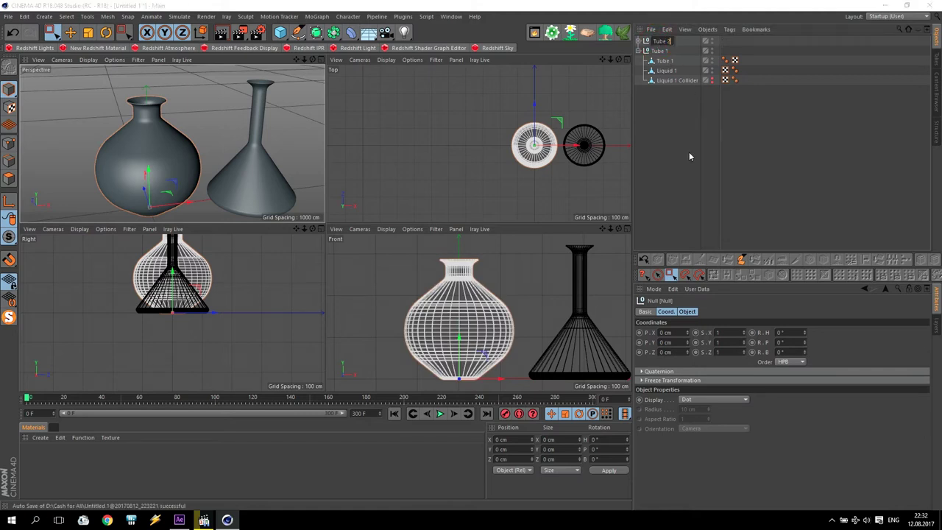
key(Return)
click(638, 51)
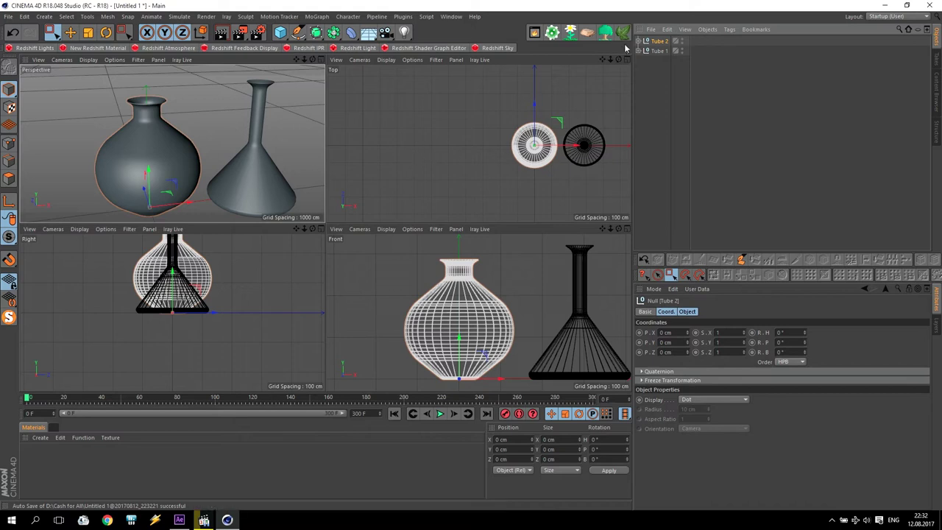
Step: Move the Tube 2 group left to X -328.359 cm
click(70, 32)
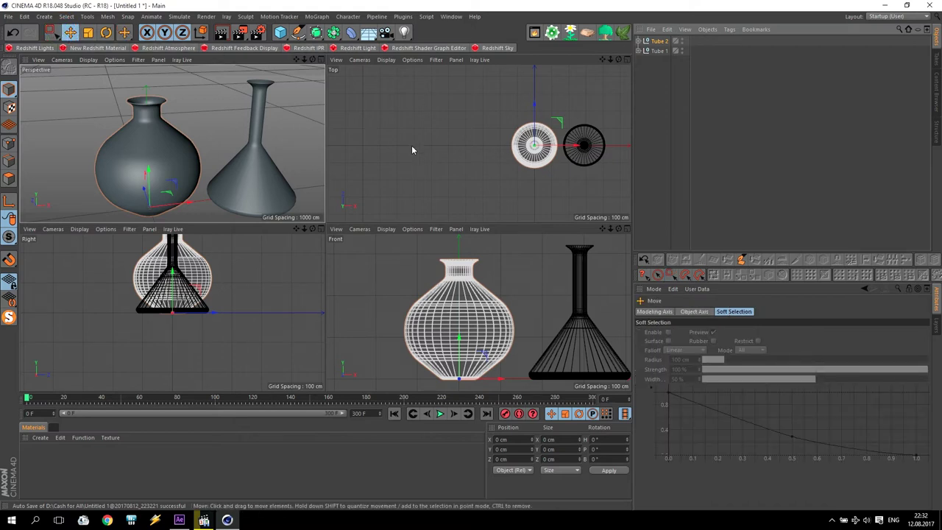
drag(576, 144, 519, 145)
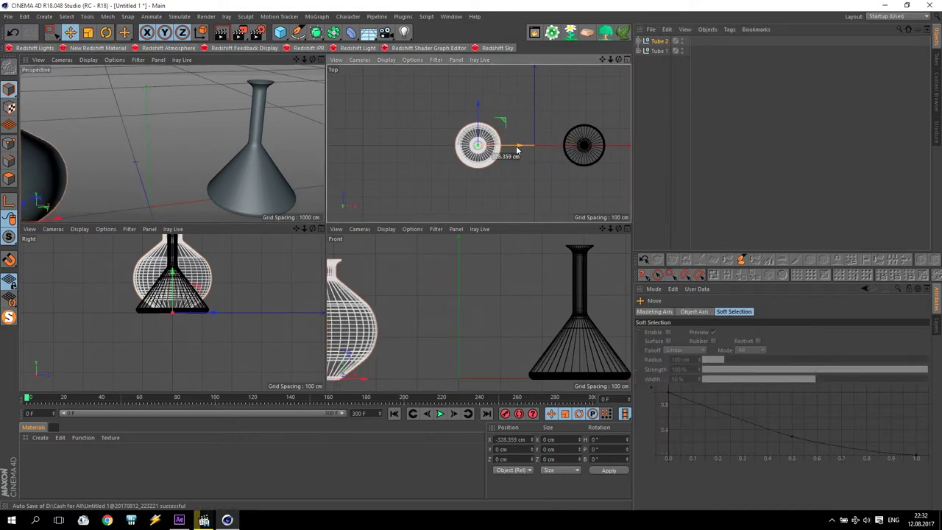
middle_click(208, 205)
Step: Check the Laboratory.mp4 reference video, then maximize the front view
click(203, 519)
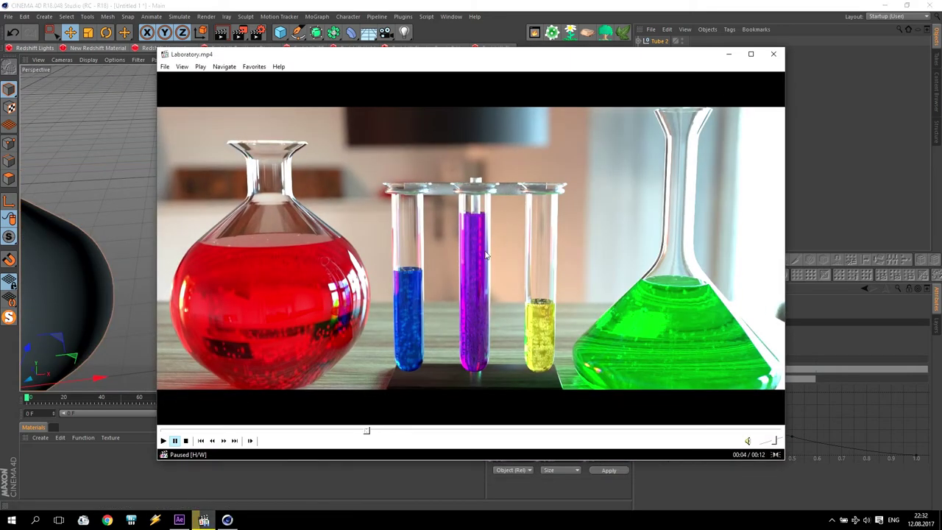
click(728, 55)
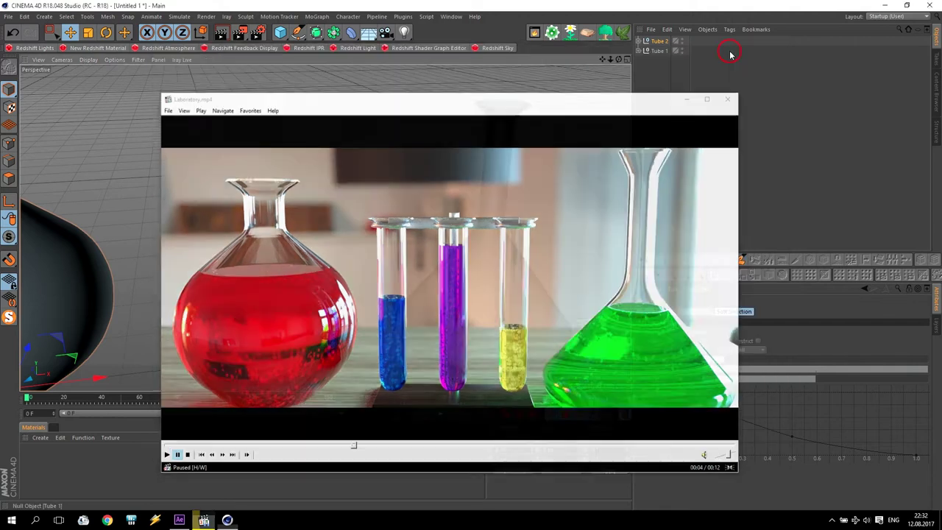
middle_click(330, 147)
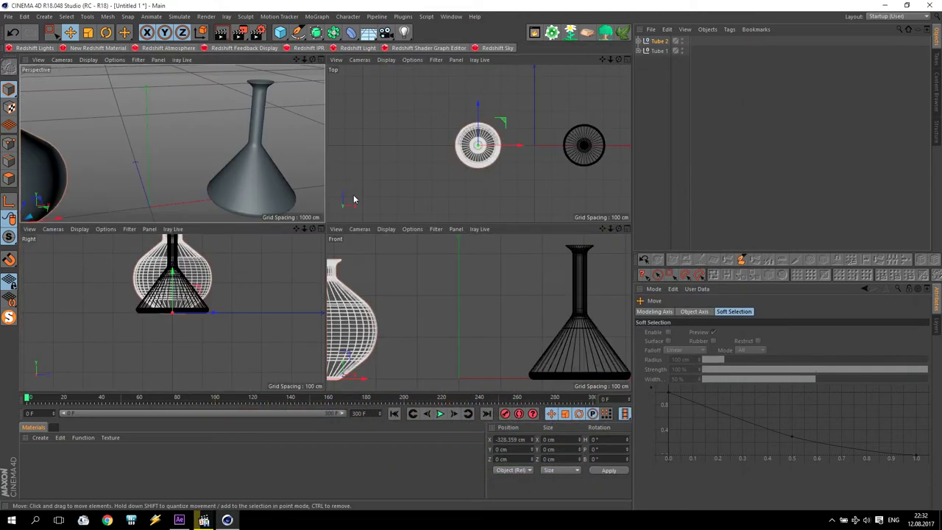
middle_click(445, 322)
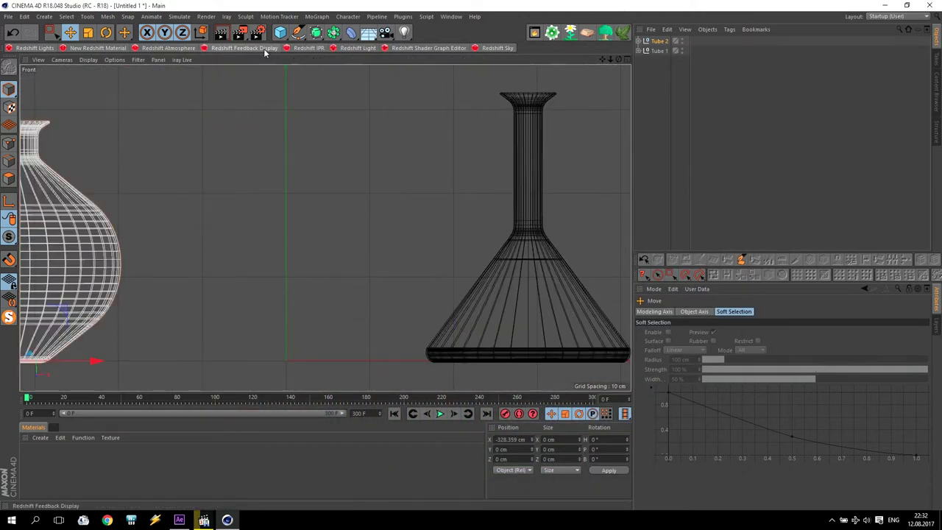
Step: Pen-draw a four-point test-tube profile: base, bottom corner, wall top and flared rim
click(298, 34)
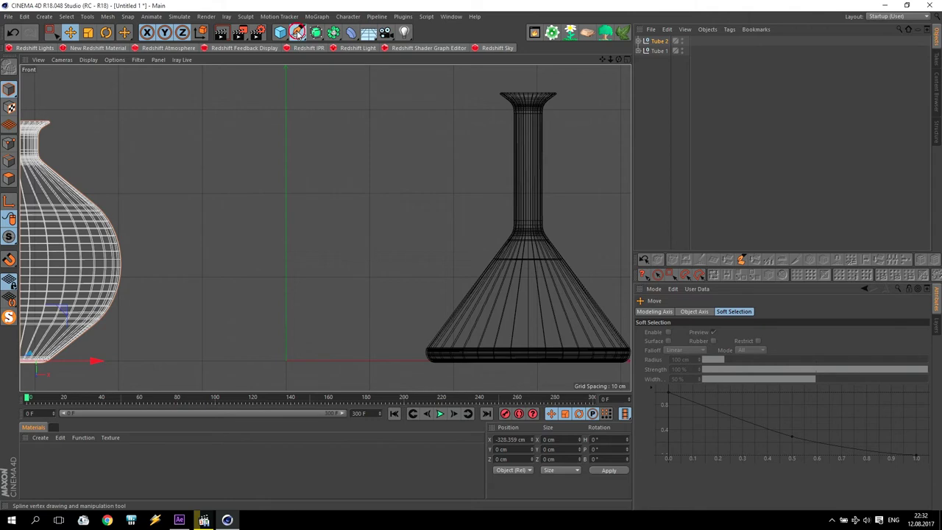
click(286, 361)
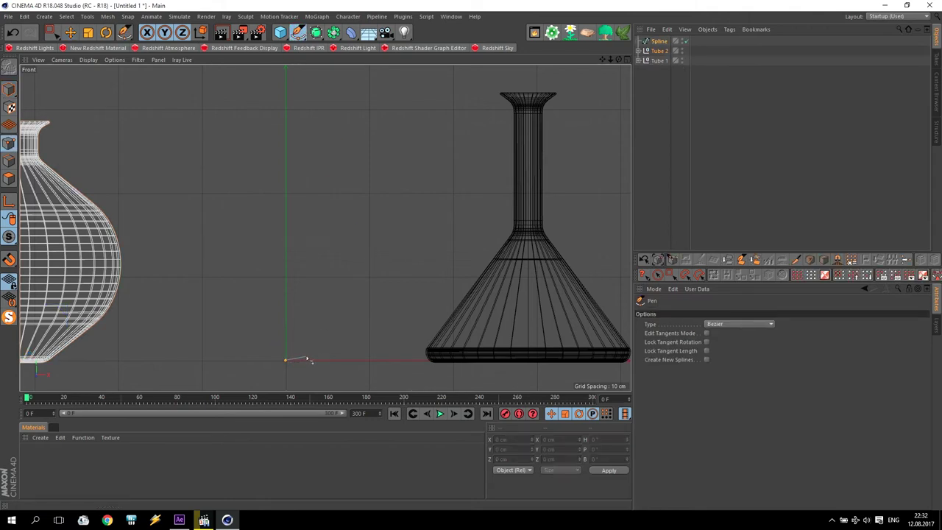
click(314, 356)
click(314, 134)
click(335, 124)
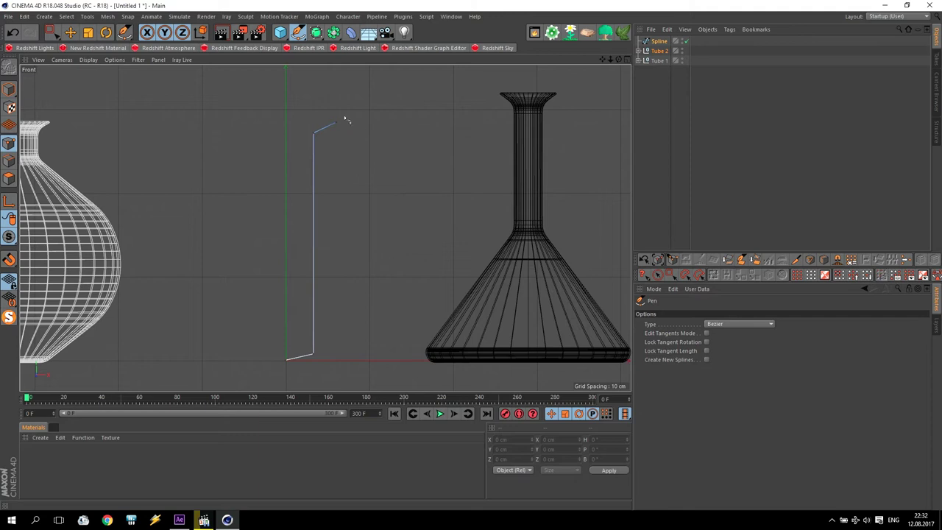
Step: Zero the new spline's X and Y position
click(70, 31)
click(296, 333)
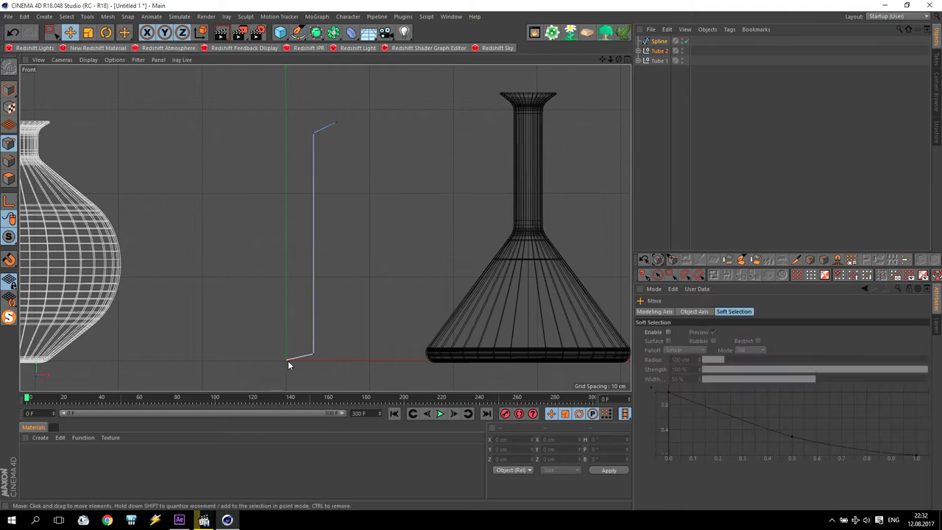
click(286, 358)
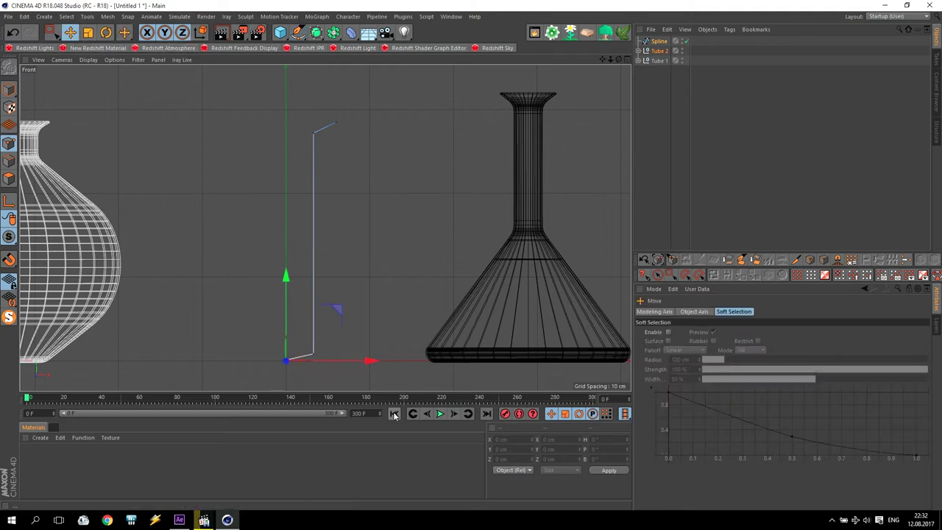
click(658, 48)
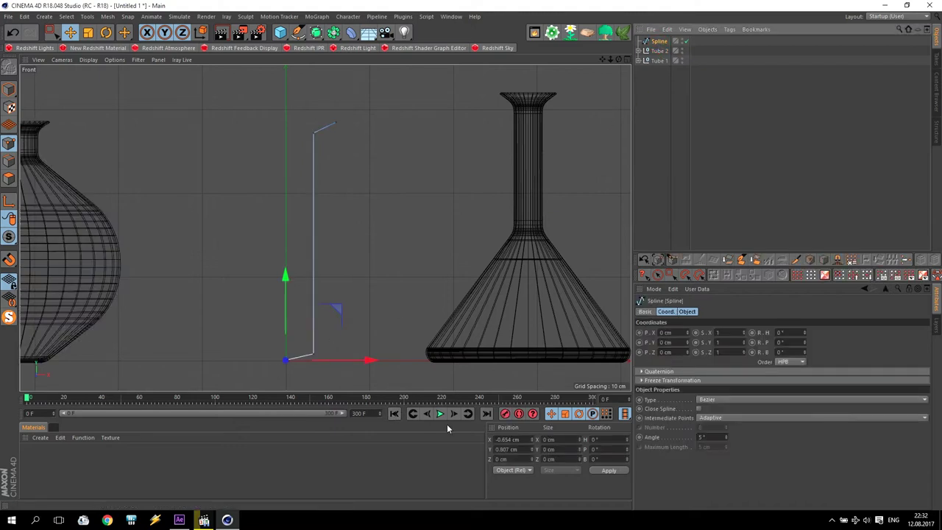
text(0)
key(Return)
click(508, 449)
text(0)
key(Return)
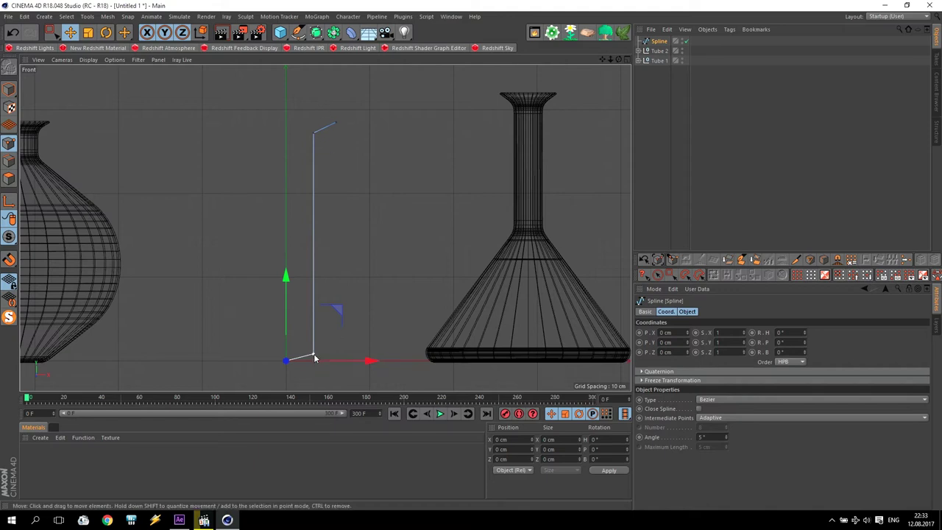
Step: Set the bottom corner point's X position, trying 30 cm then 35 cm
click(314, 354)
drag(517, 438, 427, 431)
text(30)
key(Return)
click(313, 134)
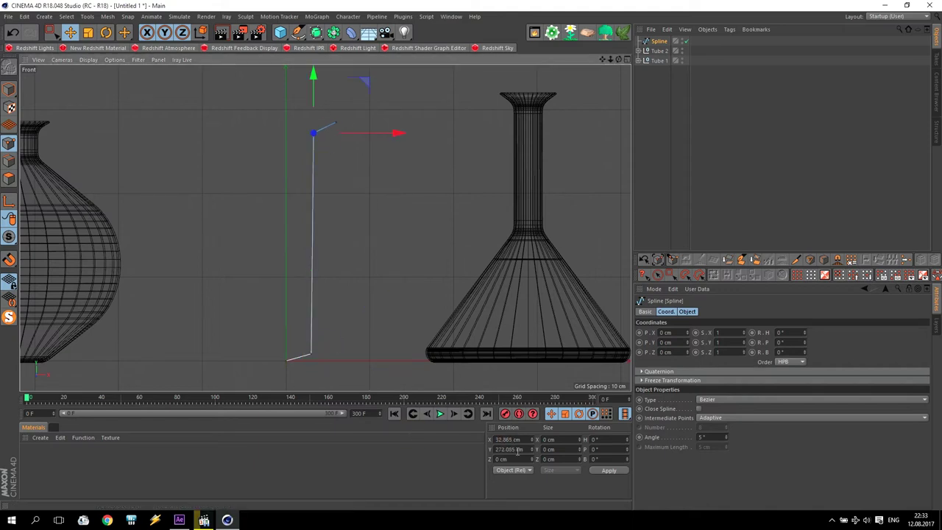
click(313, 353)
drag(515, 439, 436, 427)
text(35)
key(Return)
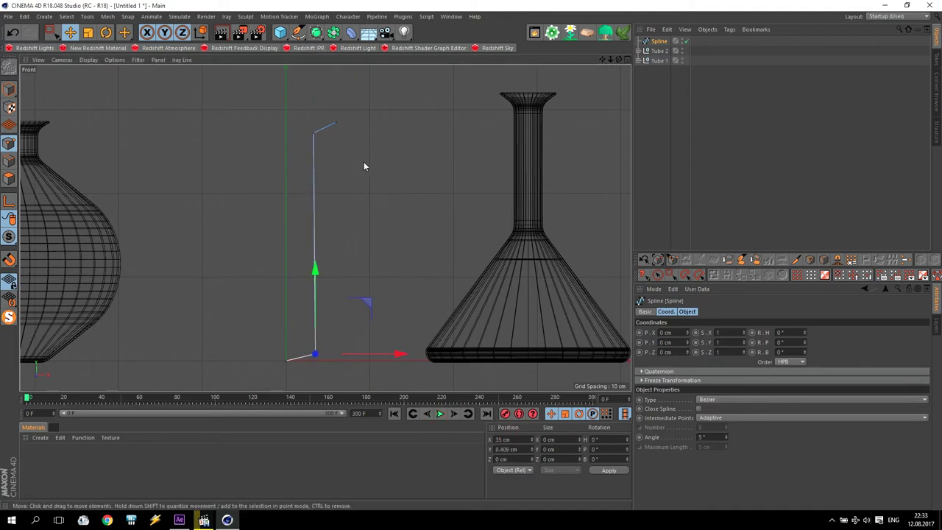
Step: Align the wall's top and bottom points at X 30 cm and clear the point selection
click(314, 134)
click(314, 354)
drag(513, 439, 457, 435)
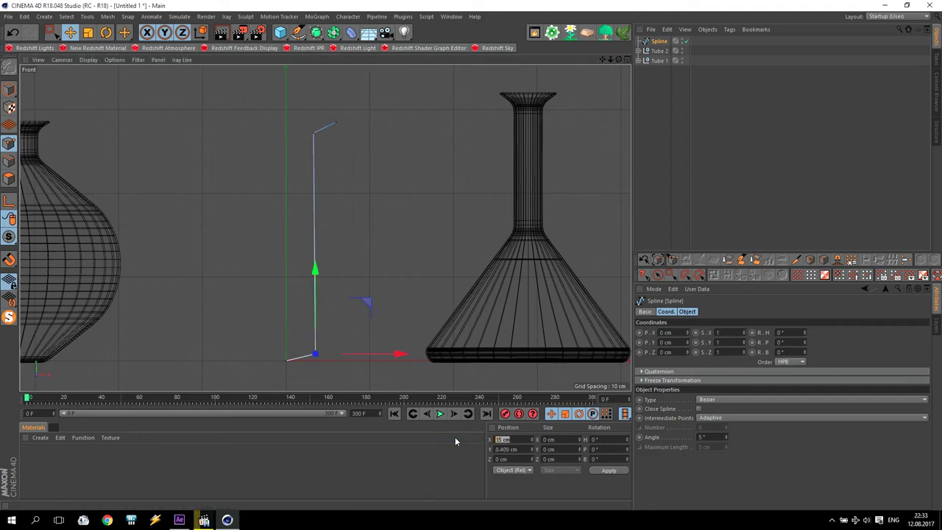
click(314, 133)
key(Return)
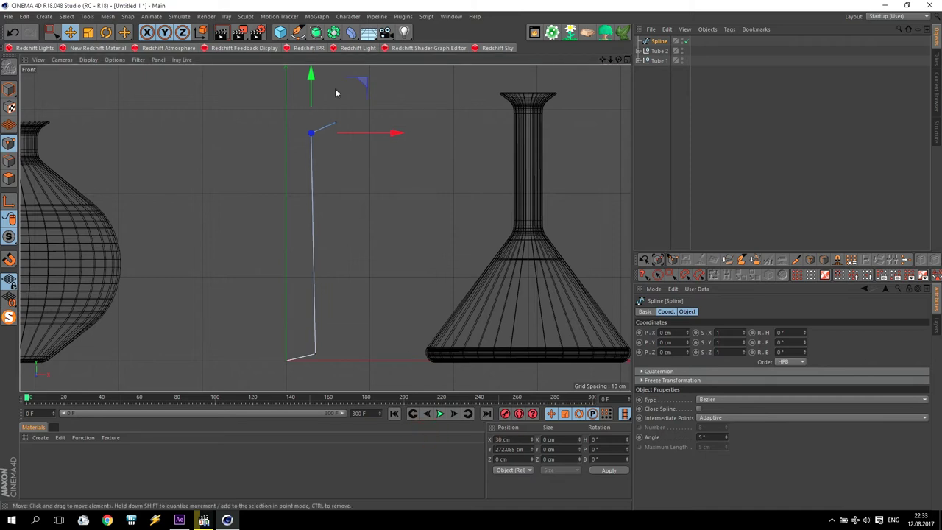
click(315, 354)
double_click(518, 438)
text(30)
key(Return)
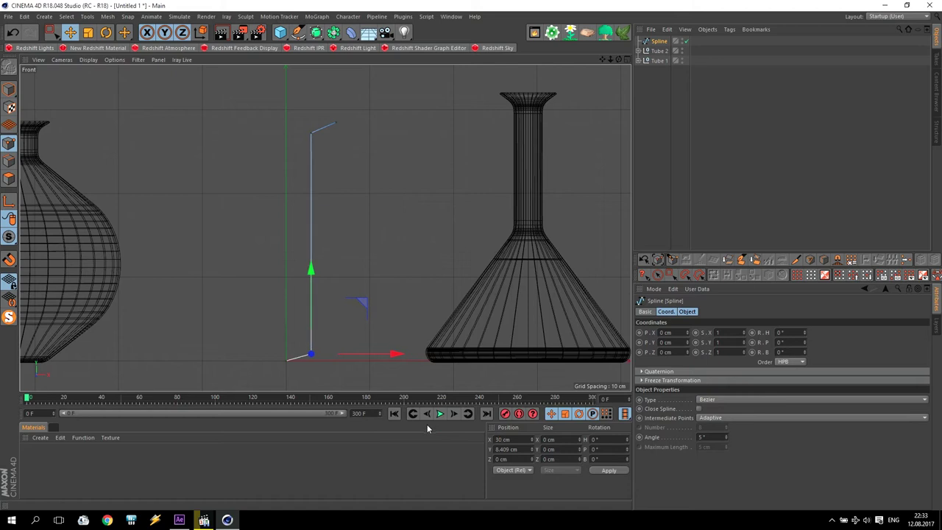
click(353, 216)
drag(52, 32, 81, 51)
Step: Chamfer the profile's bottom corner point into a rounded bend
click(310, 355)
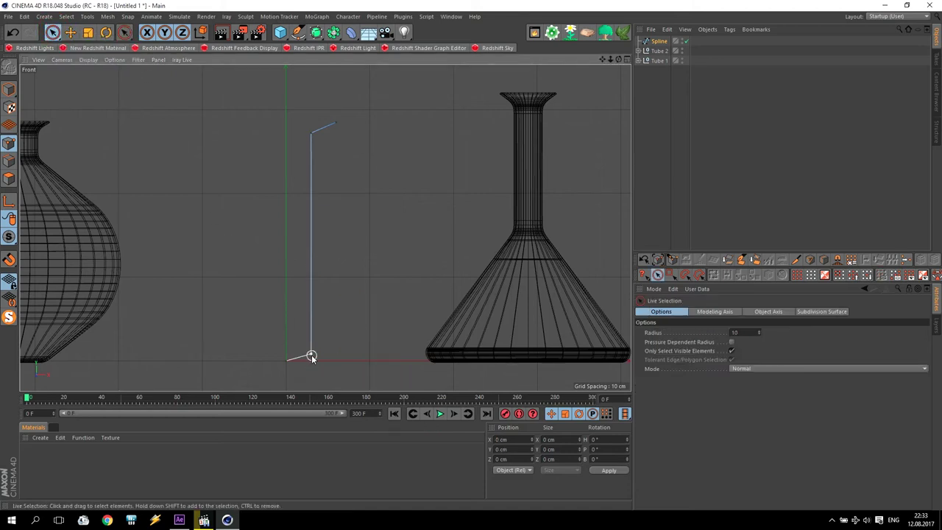
right_click(309, 354)
click(335, 395)
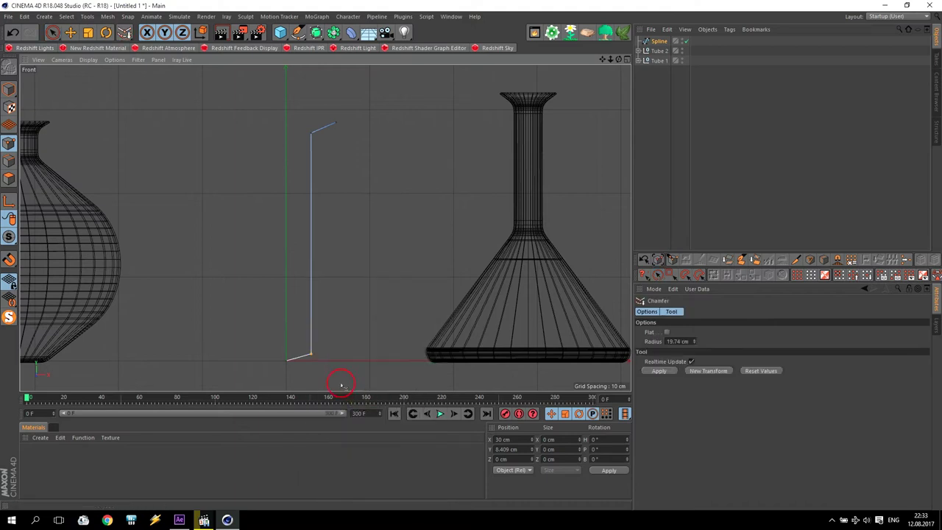
drag(316, 361, 346, 361)
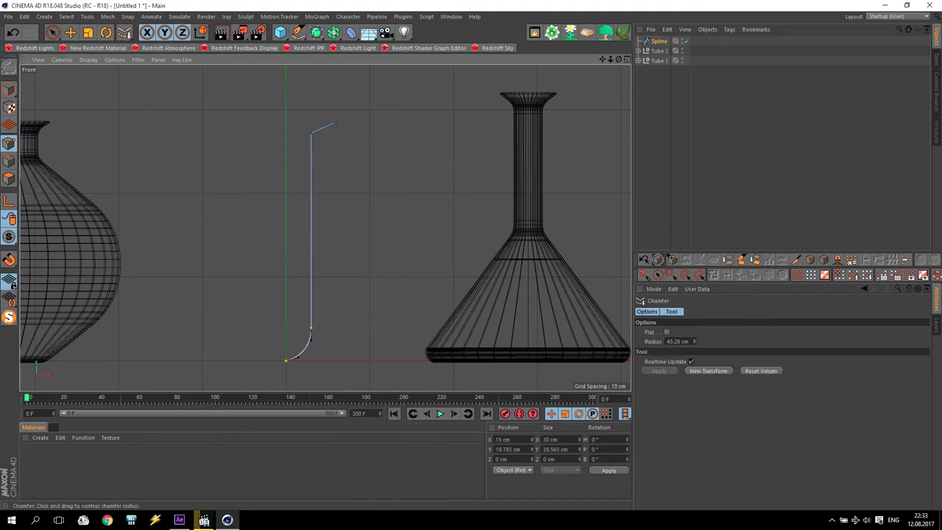
Step: Chamfer the top corner where the wall meets the lip into a softer bend
click(53, 32)
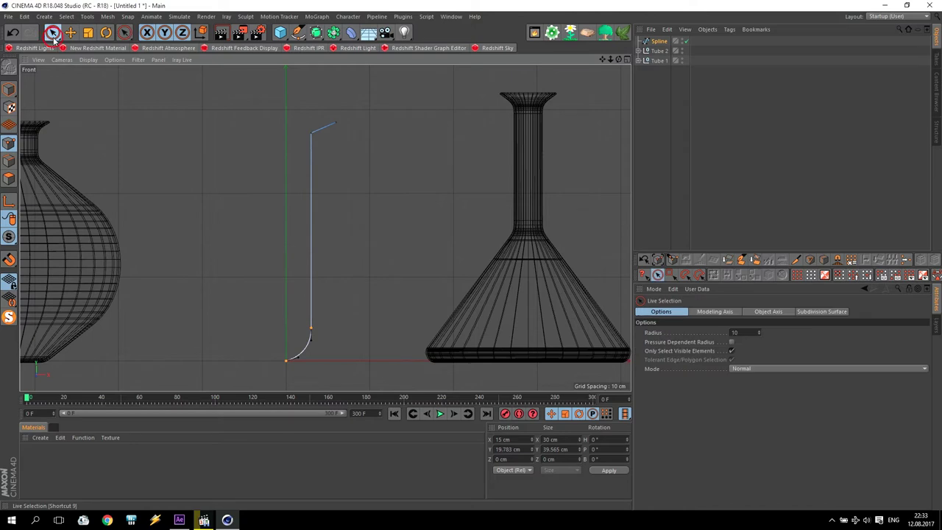
click(311, 132)
right_click(311, 132)
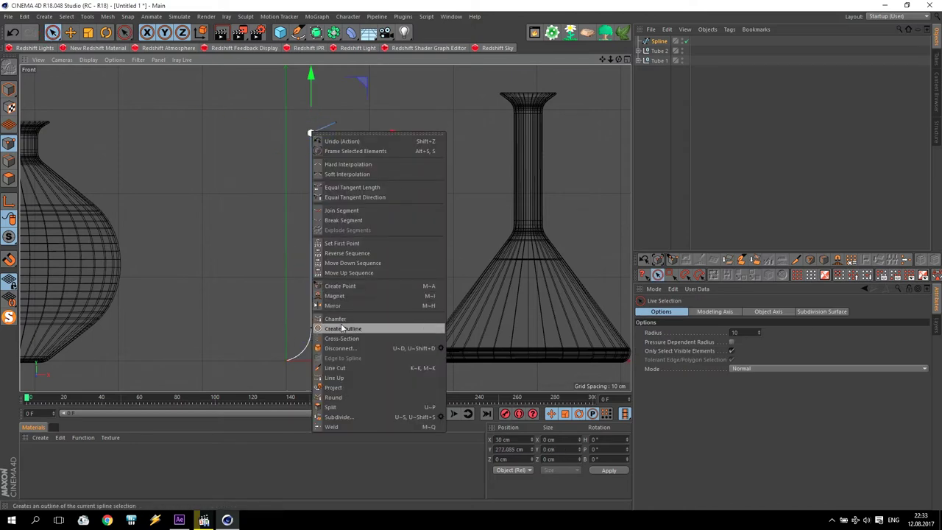
click(346, 325)
drag(311, 134, 328, 134)
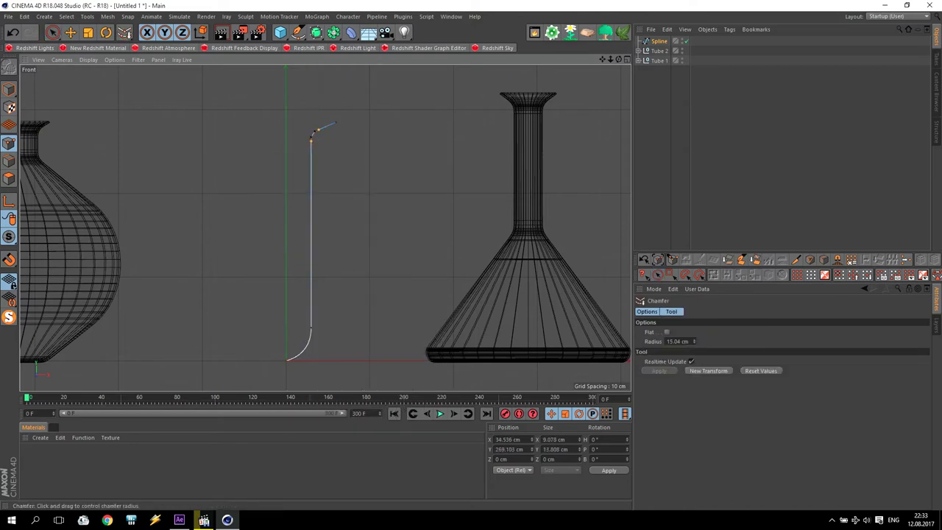
click(70, 32)
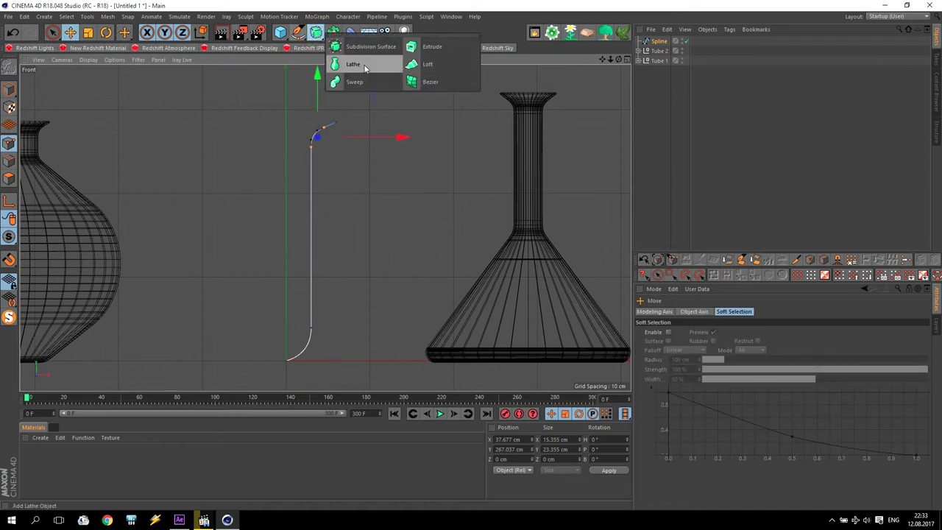
Step: Put the profile Spline in a new Lathe with isoparm subdivision 2, then disable the Lathe
alt+drag(317, 35, 342, 82)
drag(663, 53, 660, 42)
click(713, 408)
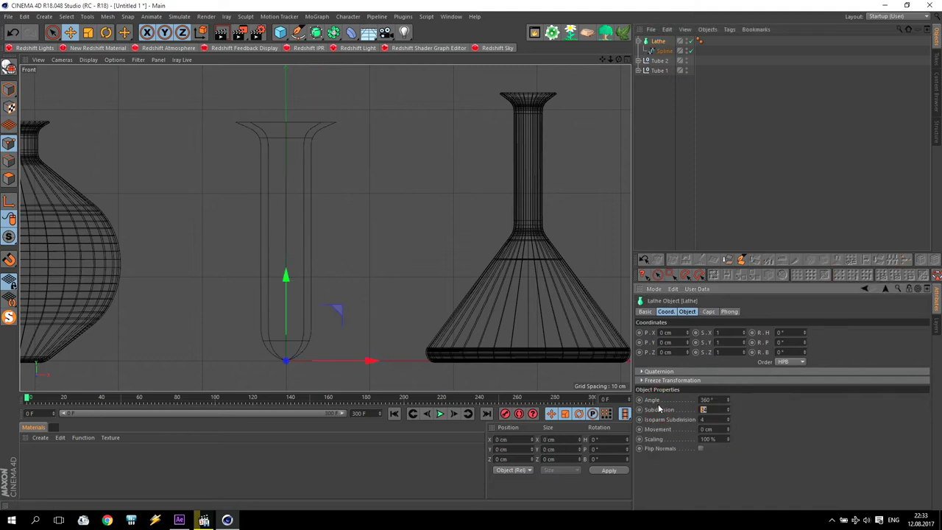
text(2)
key(Return)
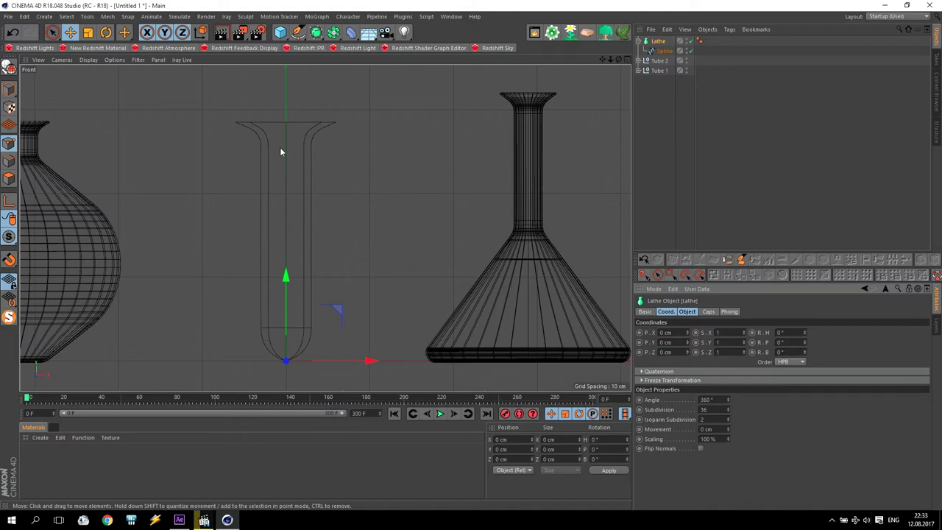
scroll(282, 261, down, 2)
scroll(287, 278, up, 1)
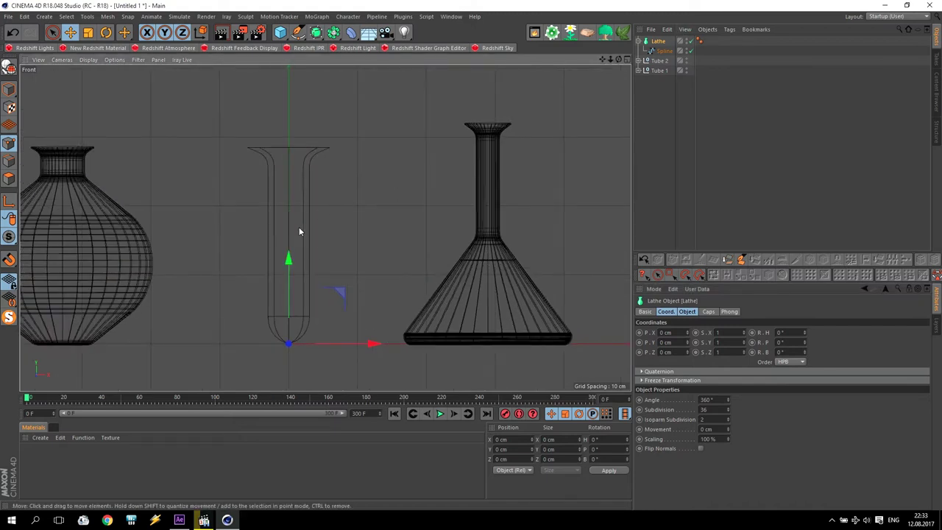
click(664, 51)
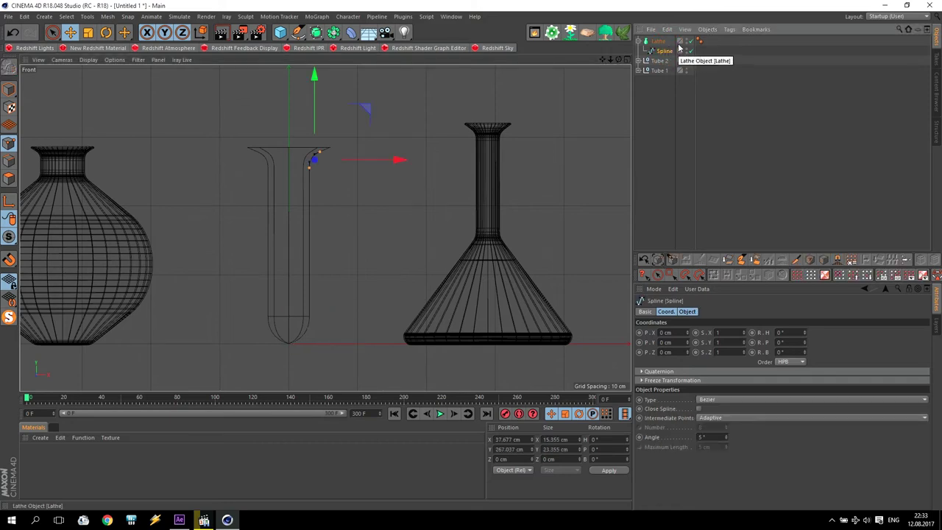
click(690, 42)
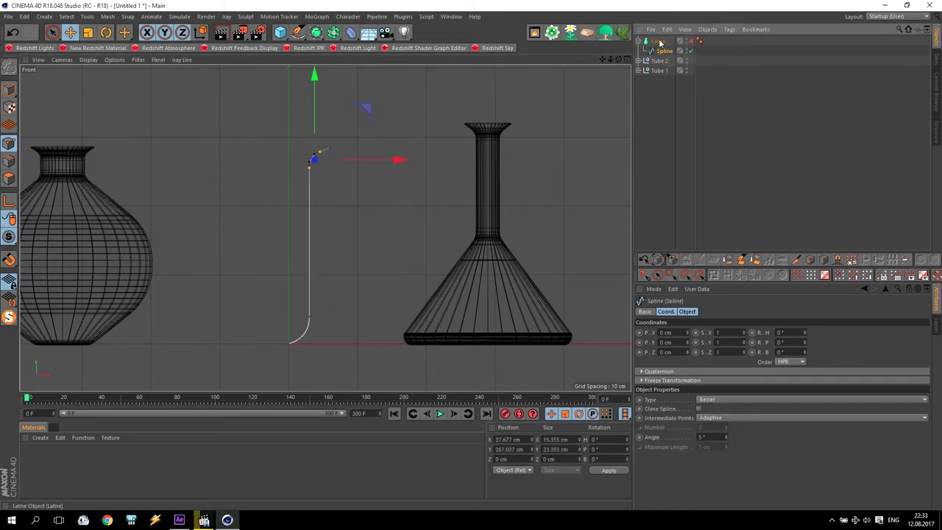
Step: Rectangle-select the rim points and reshape the lip, placing its tip near X 39.093 cm
click(52, 32)
click(103, 64)
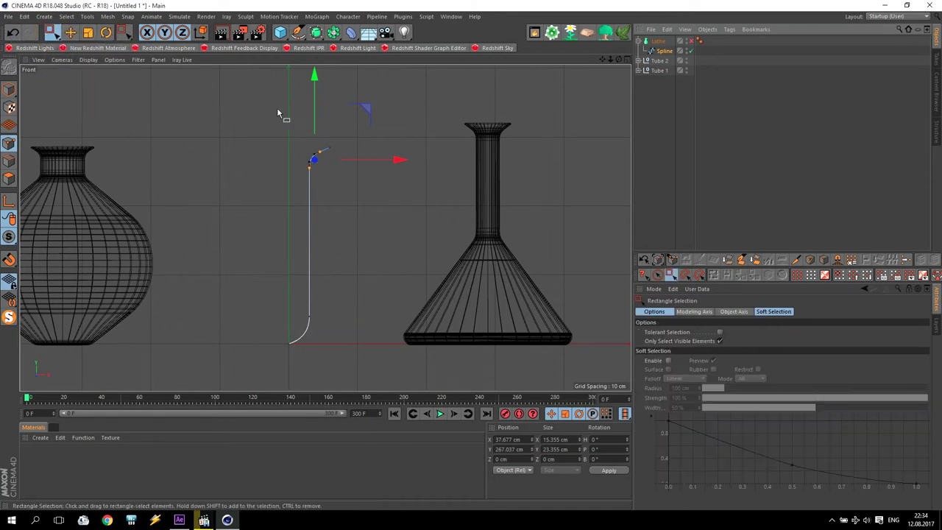
drag(280, 111, 347, 332)
drag(381, 231, 370, 225)
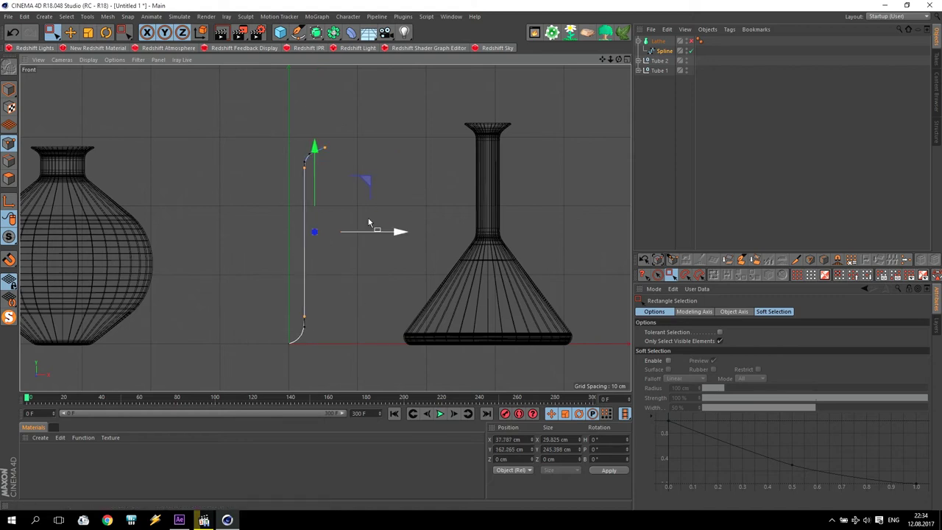
scroll(311, 152, up, 4)
mouse_move(307, 116)
mouse_down()
mouse_move(351, 155)
mouse_move(378, 147)
mouse_up()
drag(319, 95, 319, 107)
mouse_move(361, 150)
mouse_down()
mouse_move(348, 175)
mouse_move(357, 156)
mouse_up()
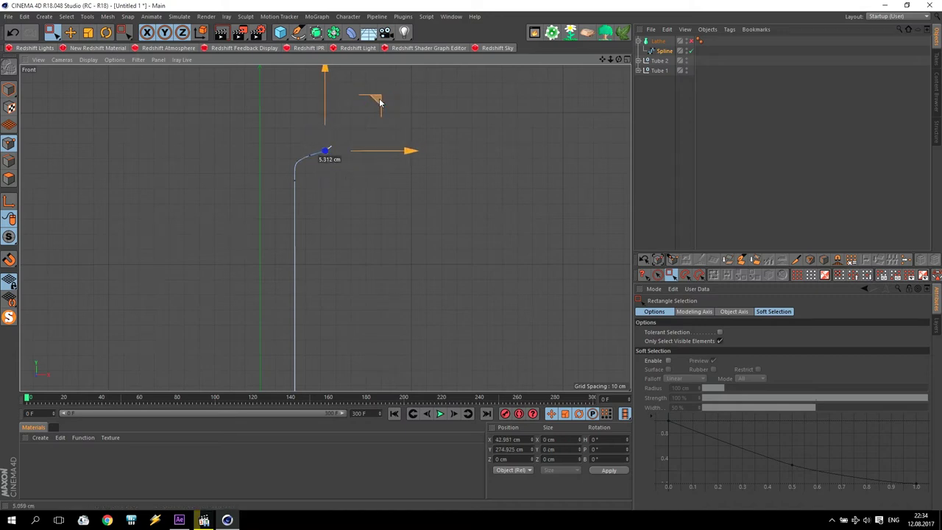
drag(387, 98, 374, 107)
drag(371, 165, 370, 163)
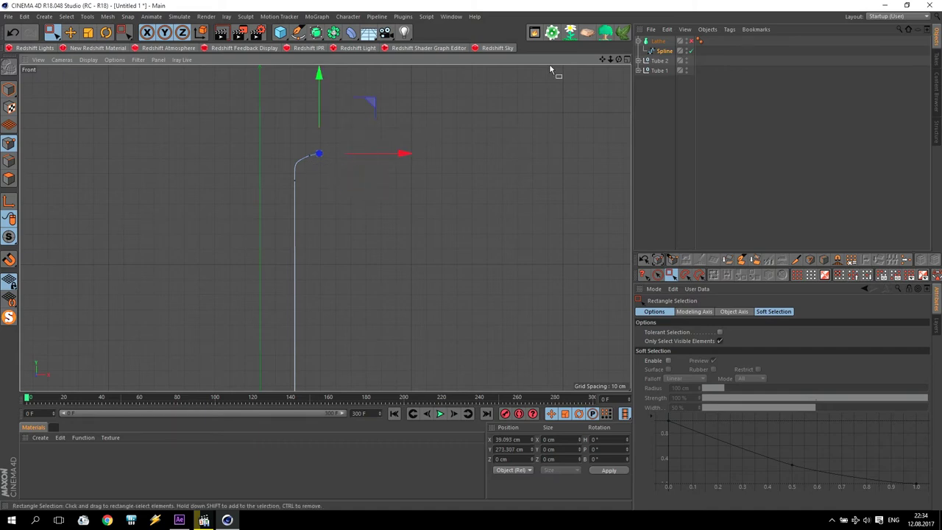
Step: Re-enable the Lathe and frame the tube between both flasks
click(689, 42)
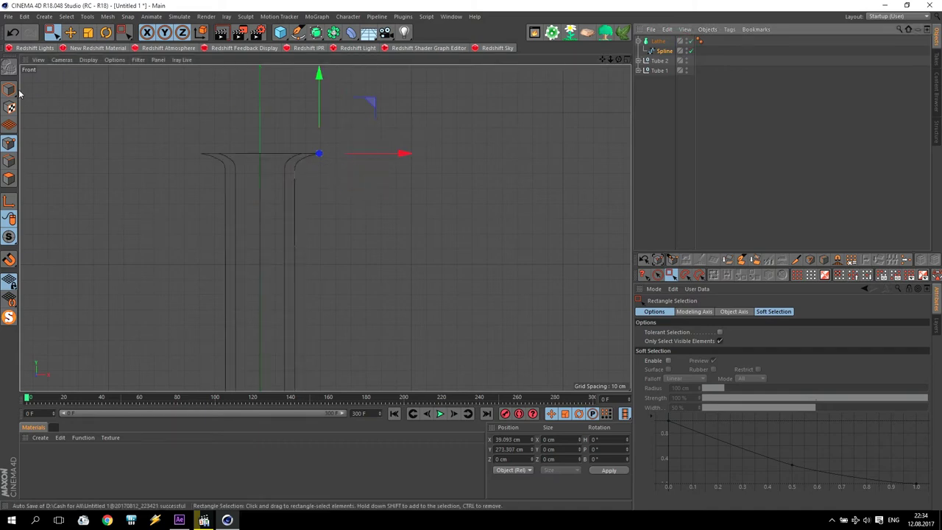
scroll(338, 254, down, 5)
scroll(357, 376, up, 2)
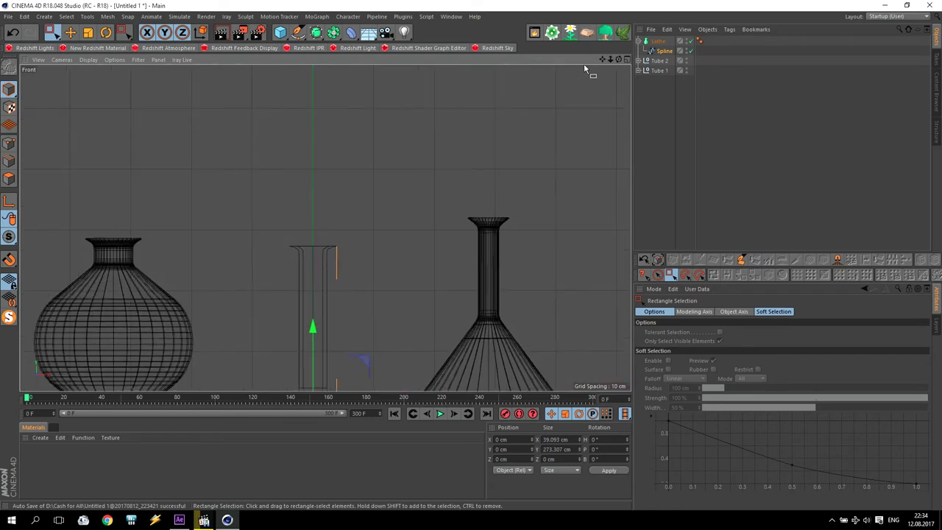
alt+middle_drag(358, 390, 360, 354)
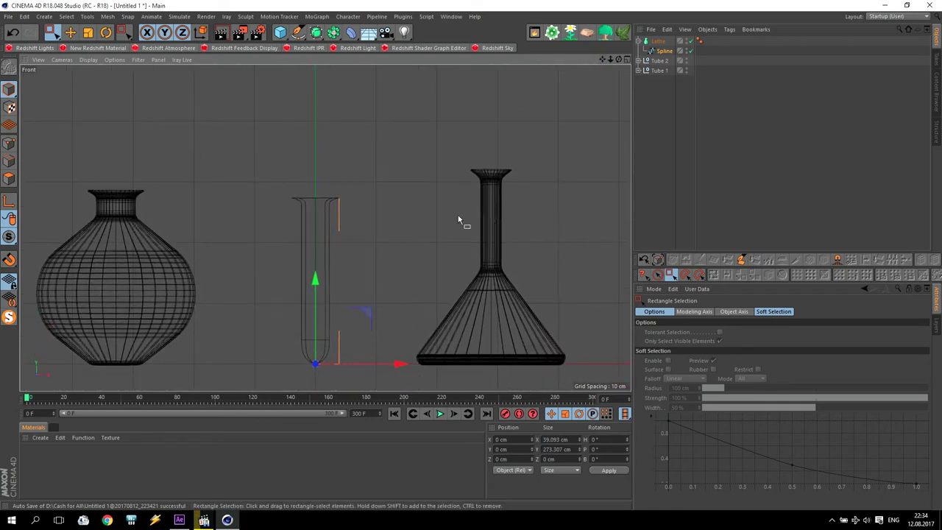
click(70, 32)
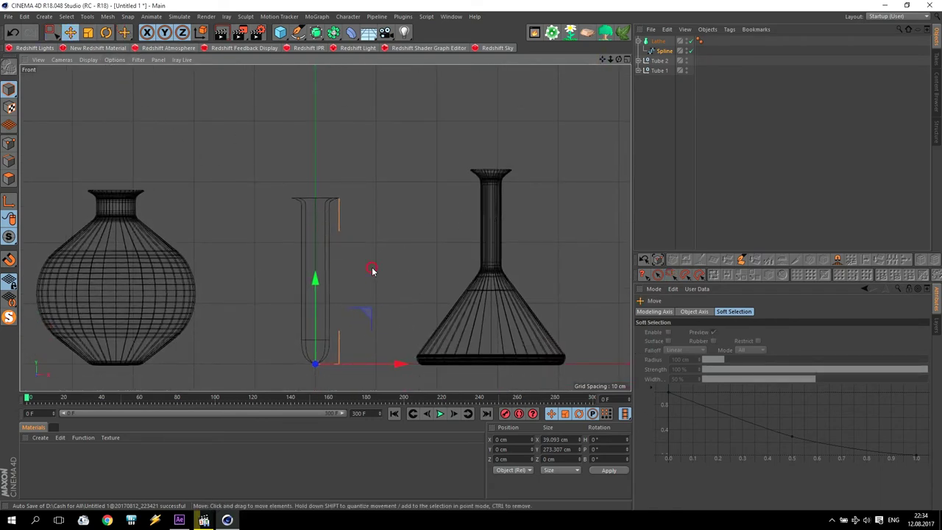
click(372, 271)
Step: Merge the Lathe and its profile spline into a single polygon tube with Connect Objects + Delete
click(660, 50)
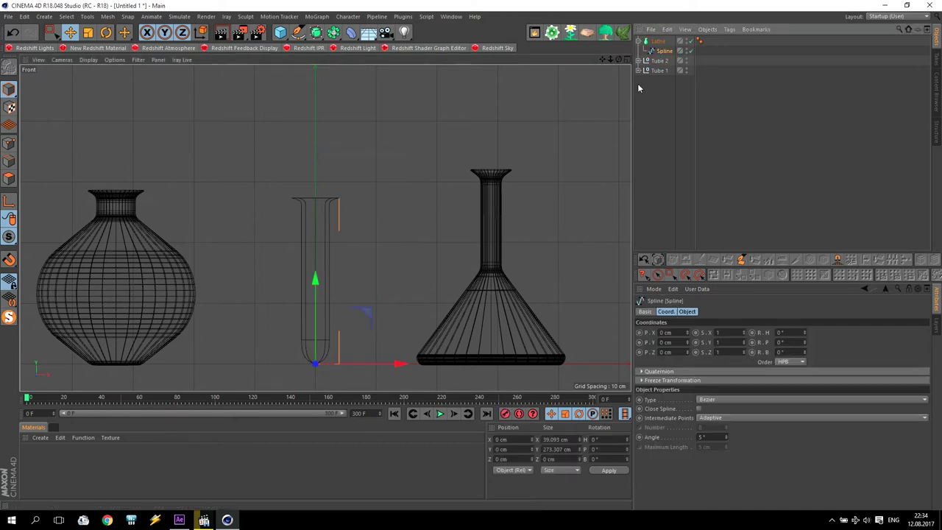
ctrl+click(660, 42)
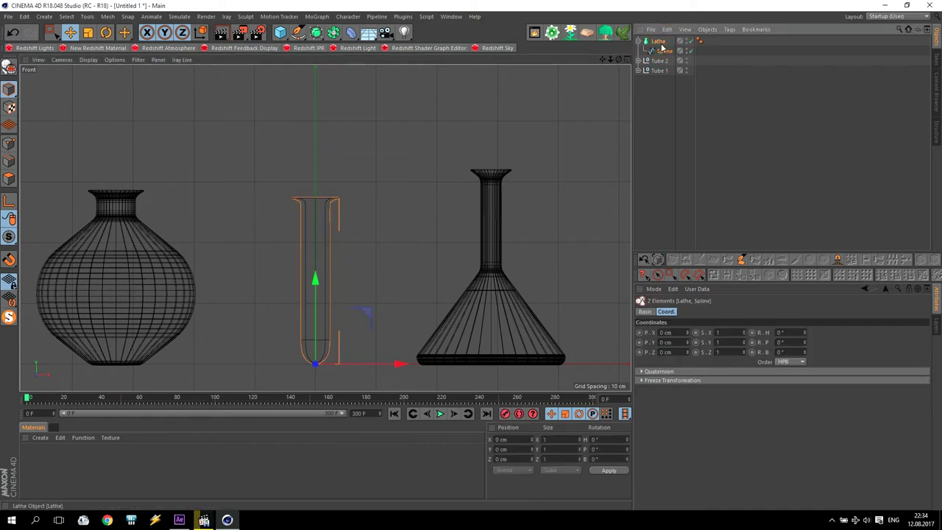
right_click(662, 46)
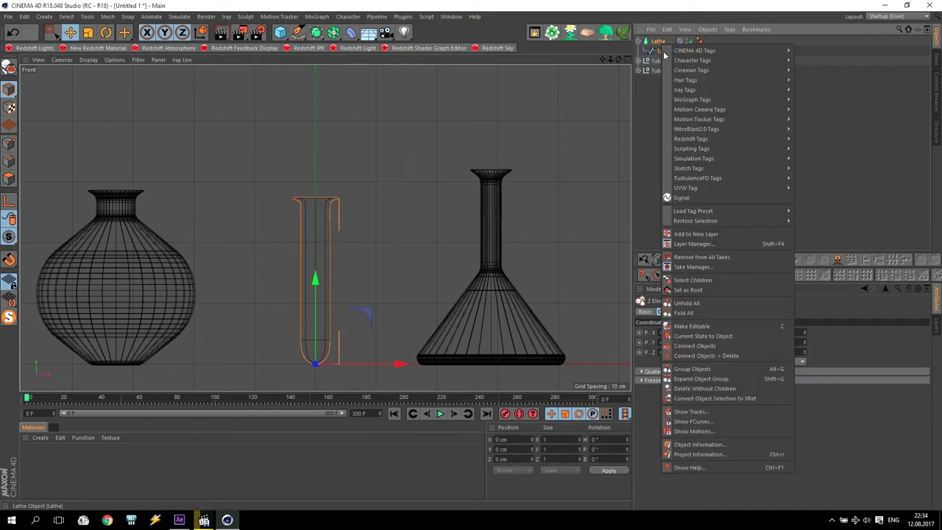
click(720, 357)
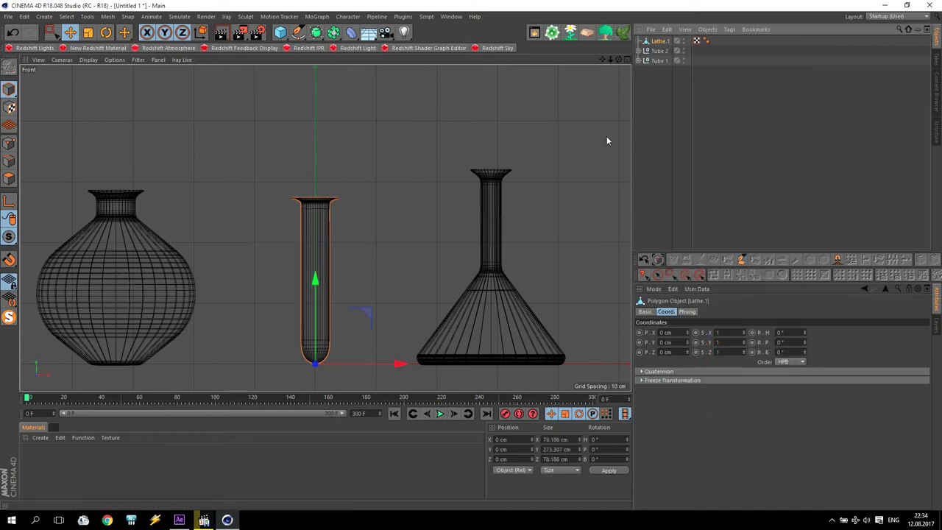
Step: Line up three test tubes between the flasks at roughly X -87, 0 and 89 cm
drag(380, 365, 328, 365)
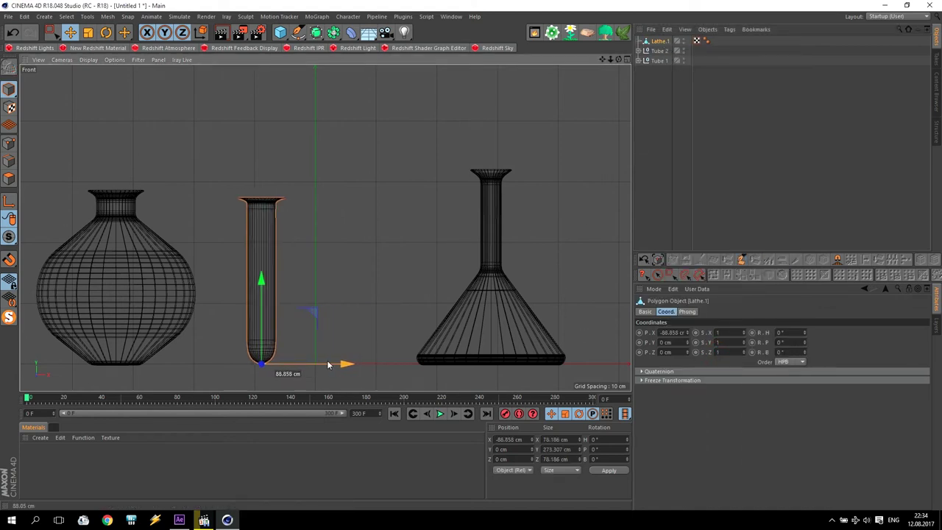
drag(328, 365, 434, 376)
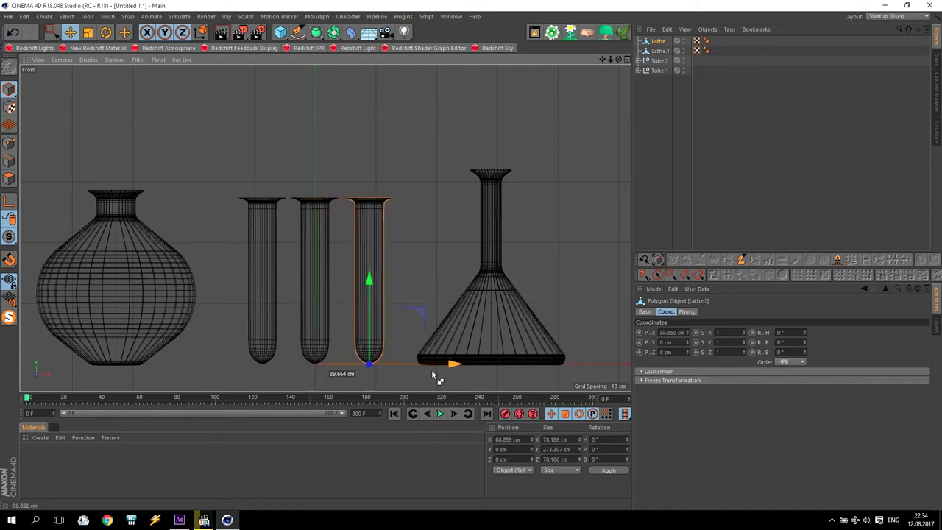
click(659, 61)
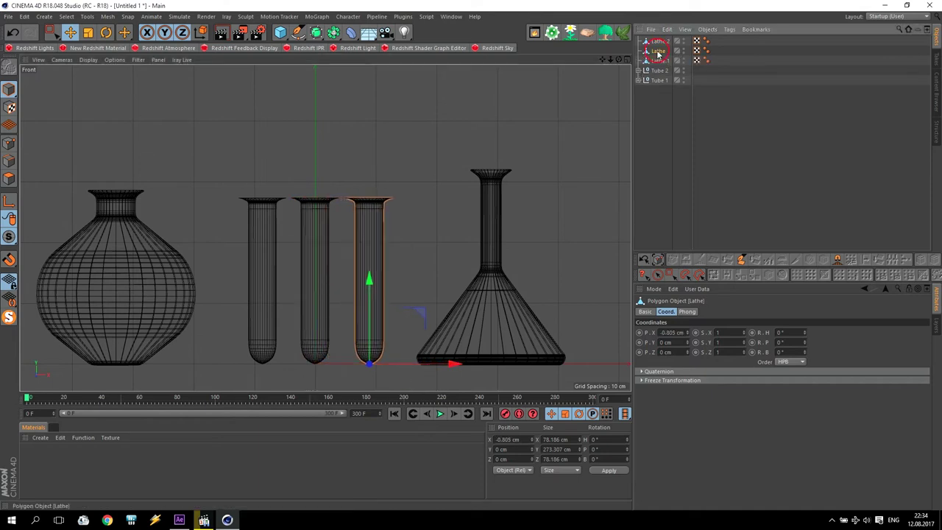
click(659, 61)
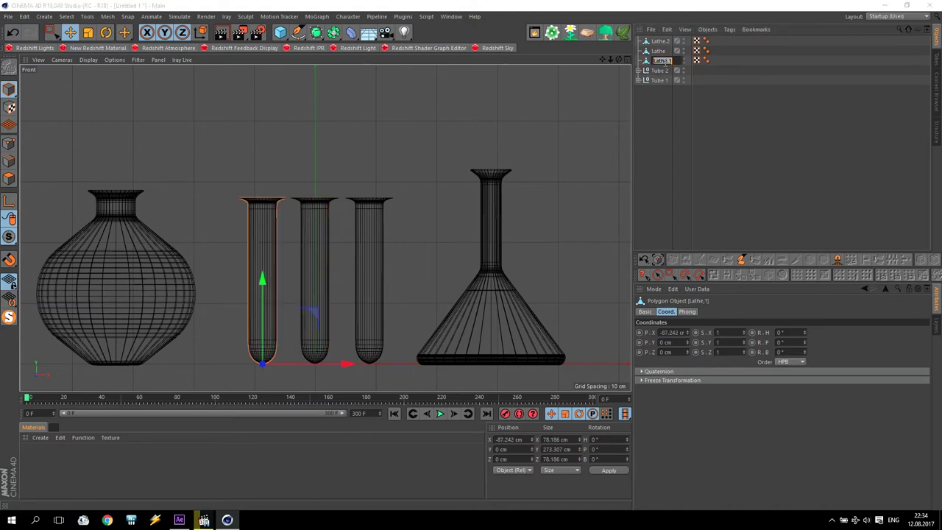
click(660, 52)
click(660, 42)
click(659, 61)
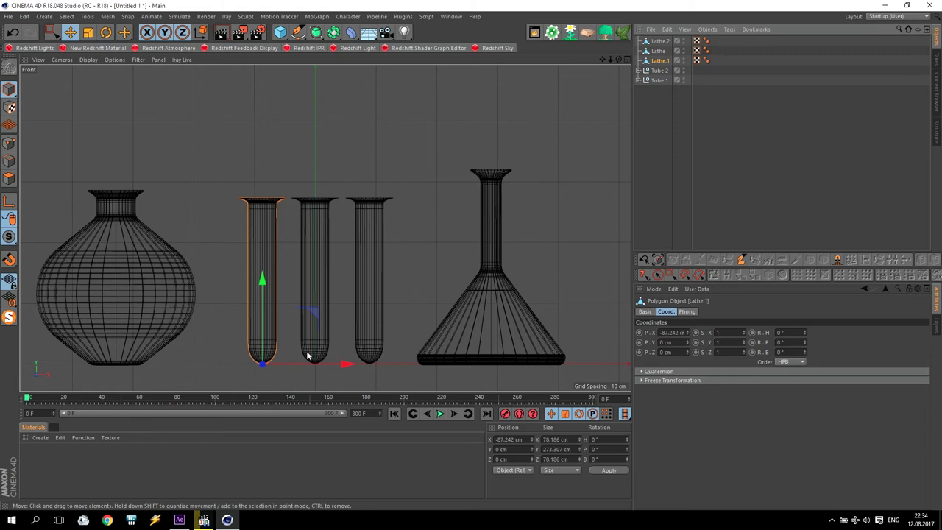
scroll(308, 356, up, 3)
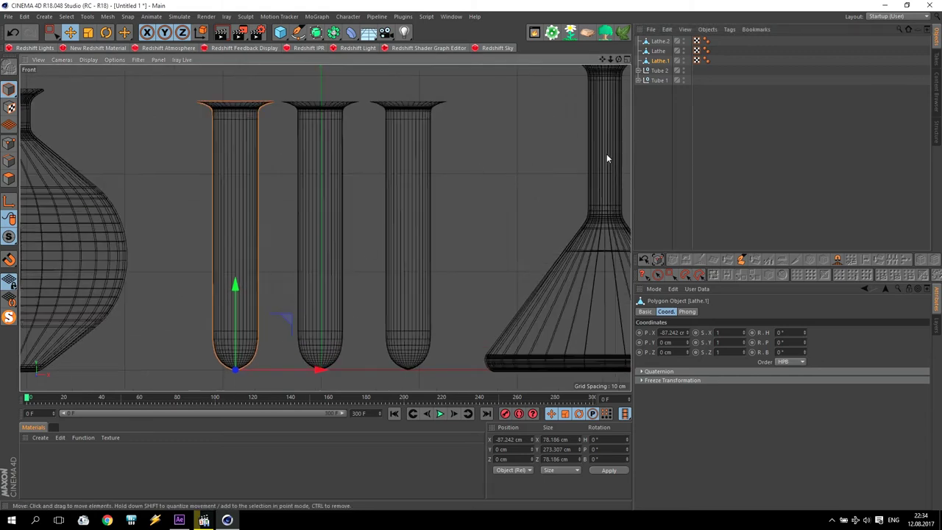
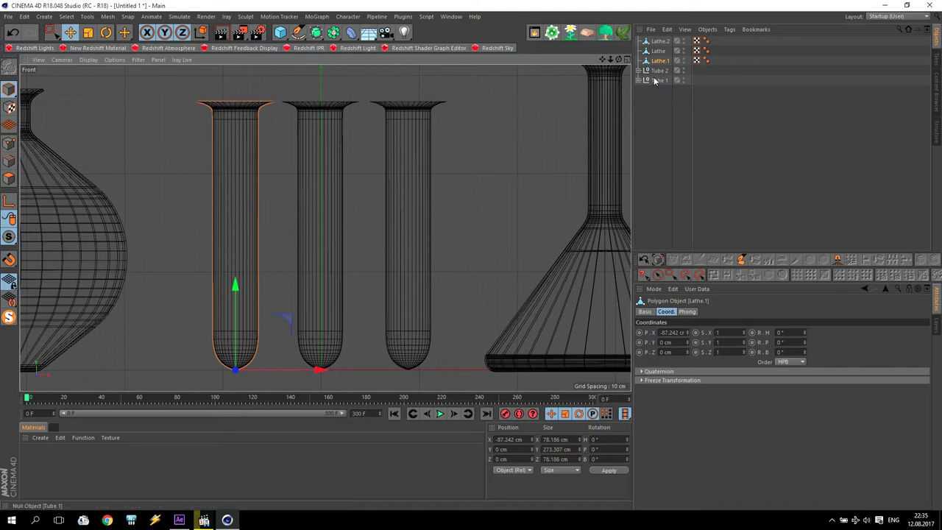
Step: Add horizontal edge-loop cuts partway up the left, middle and right test-tube lathes
click(6, 189)
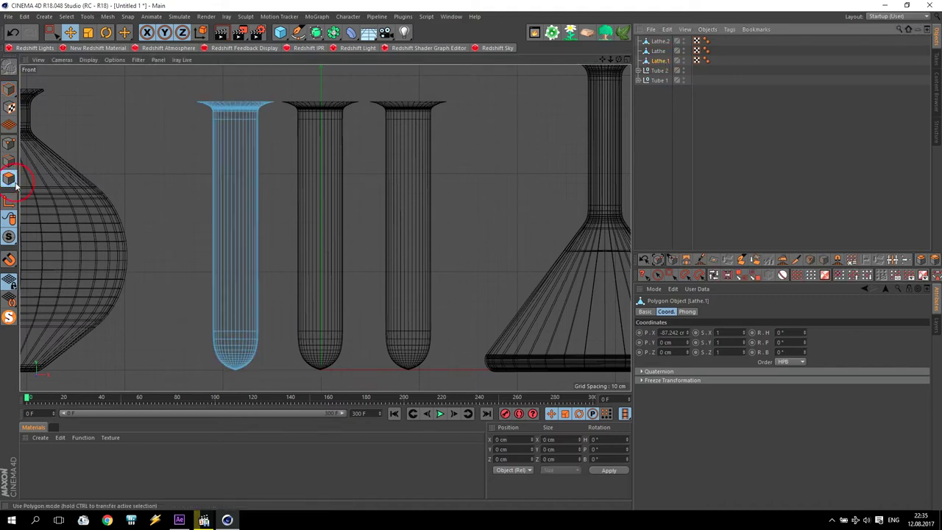
click(8, 162)
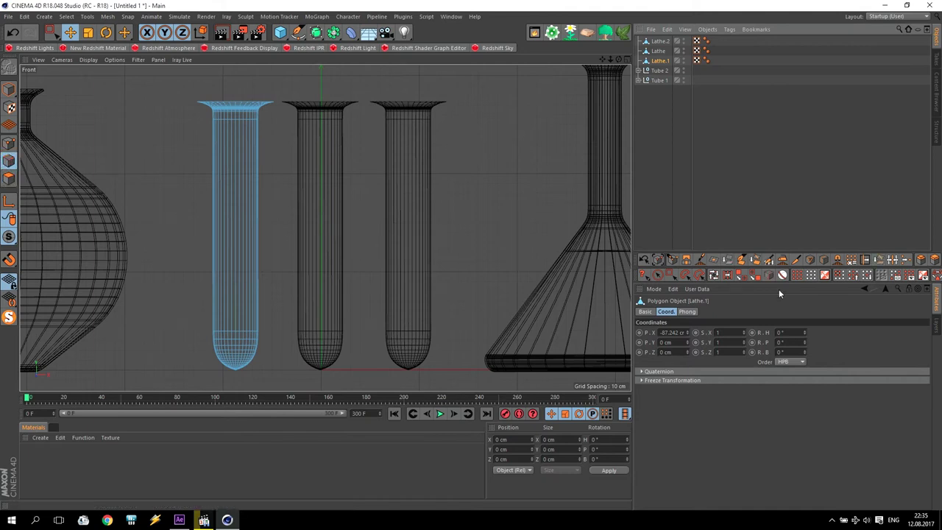
click(823, 259)
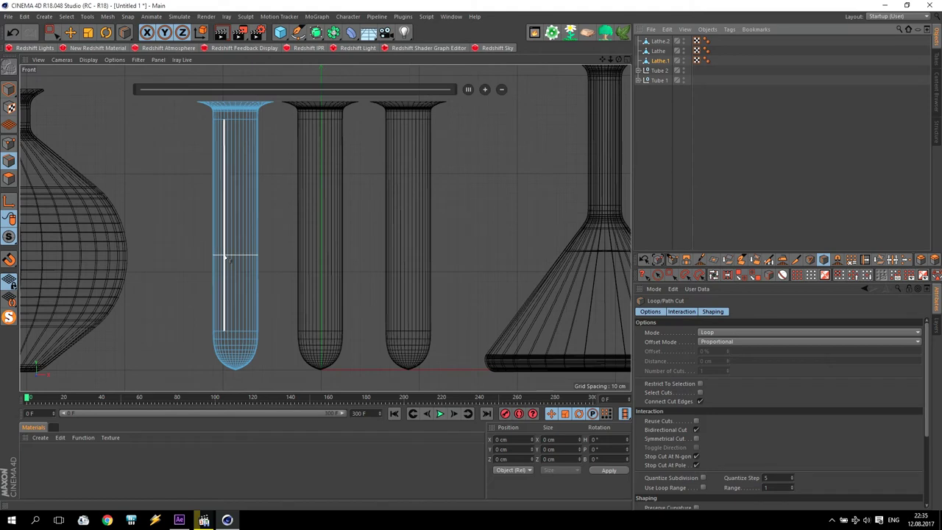
click(232, 255)
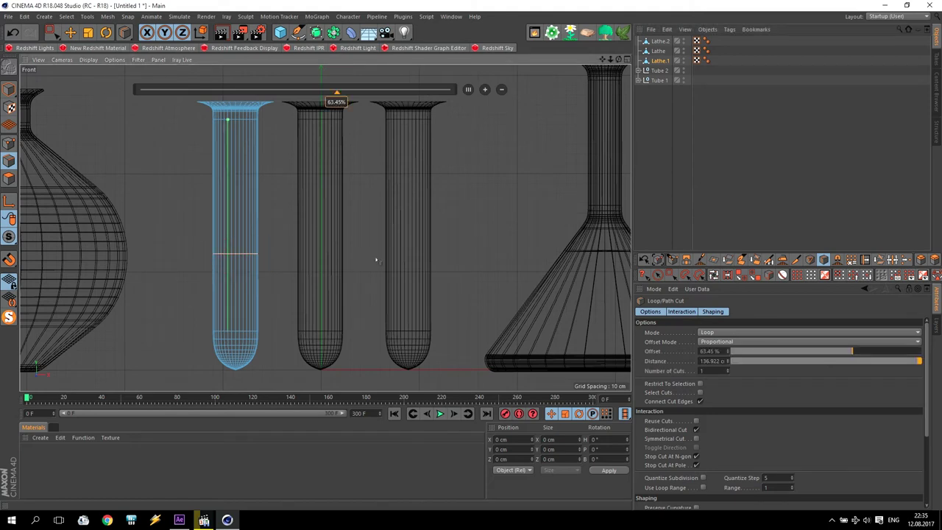
click(658, 50)
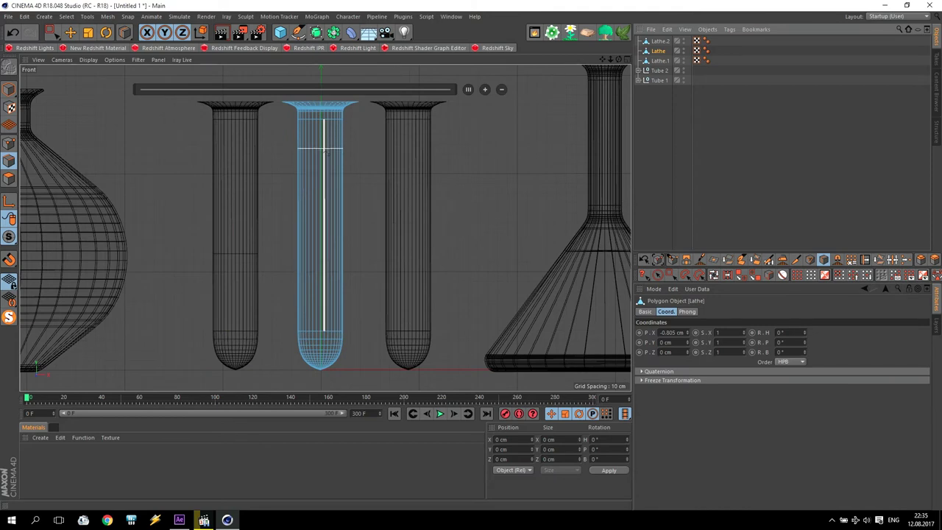
click(414, 190)
click(415, 189)
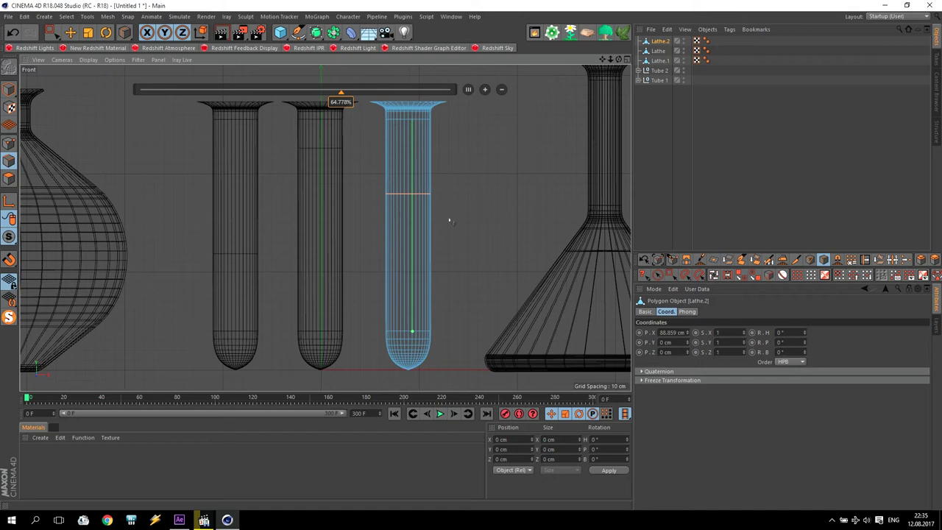
click(662, 62)
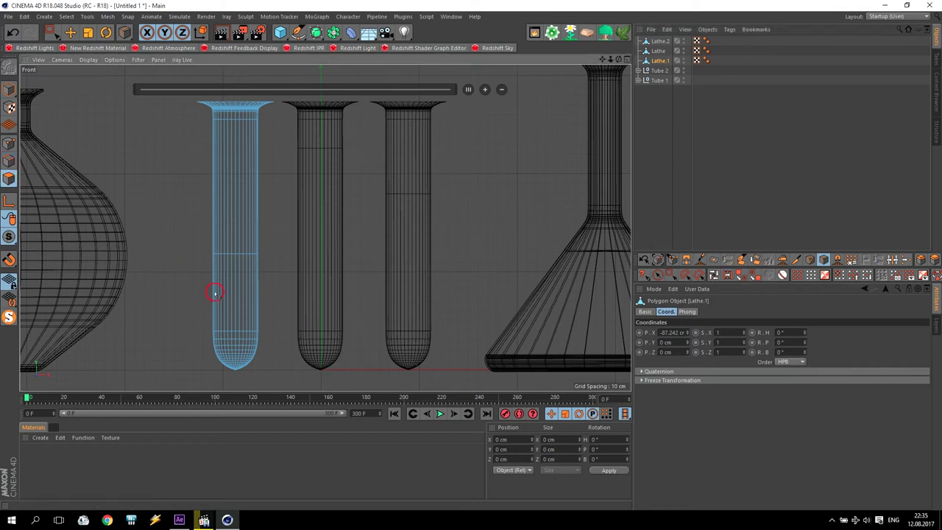
Step: Box-select the left tube's lower polygons and split them off as a trial
click(50, 32)
drag(189, 240, 269, 365)
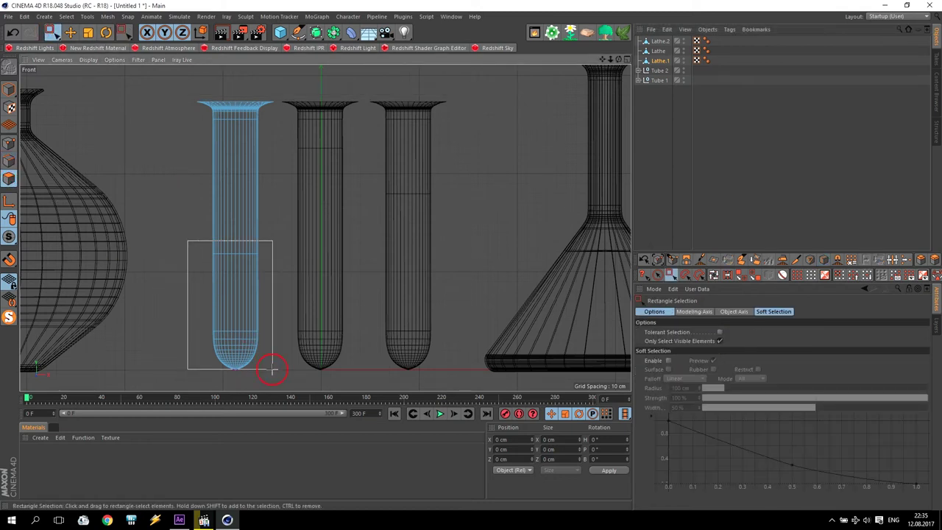
right_click(211, 294)
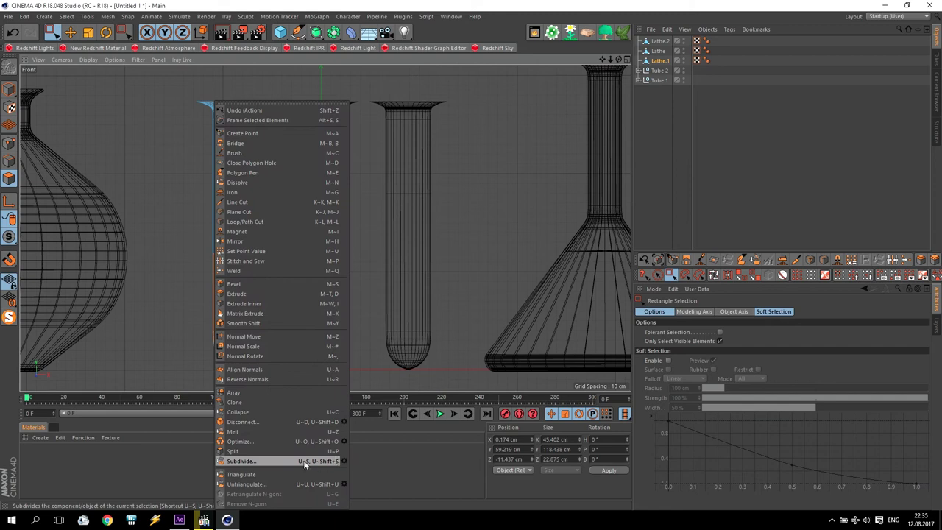
click(247, 454)
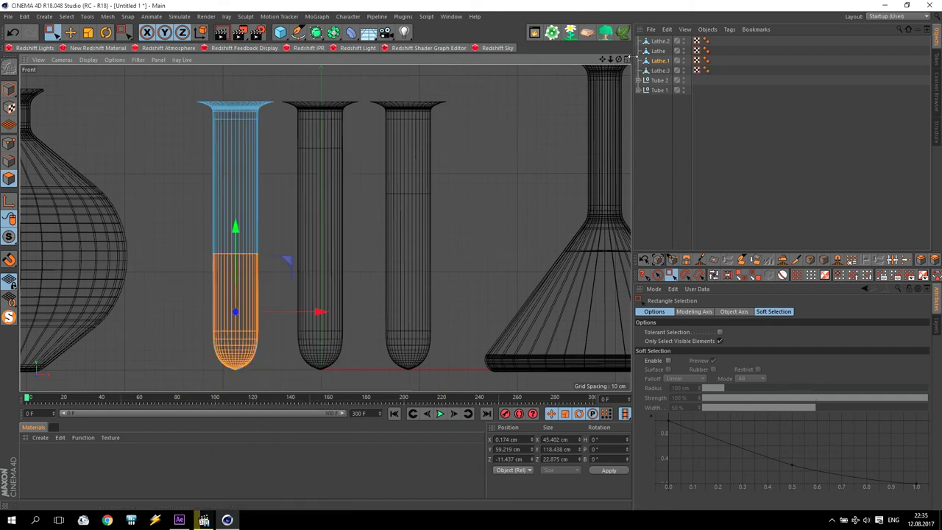
Step: Select the middle tube's lower polygons, dismiss the mesh commands, and allow selecting hidden polygons
click(654, 62)
drag(270, 134, 367, 395)
right_click(322, 300)
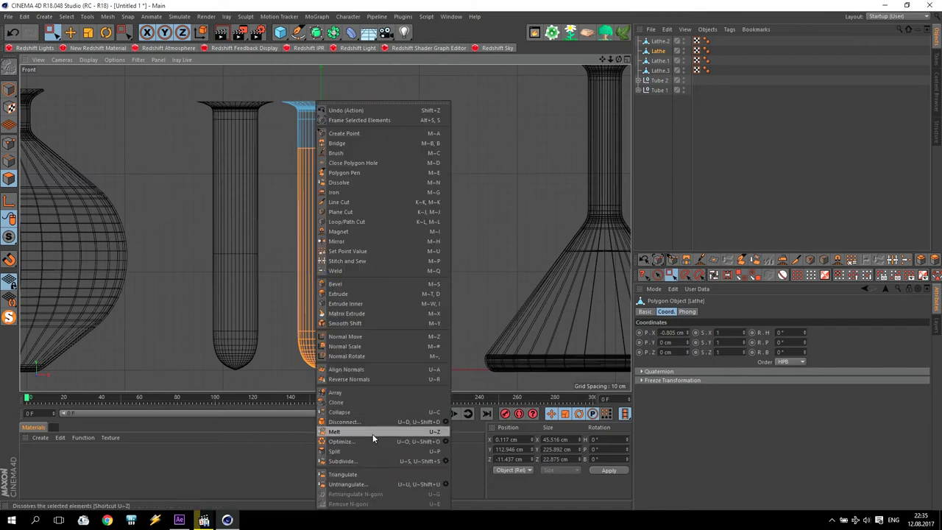
click(51, 33)
click(51, 33)
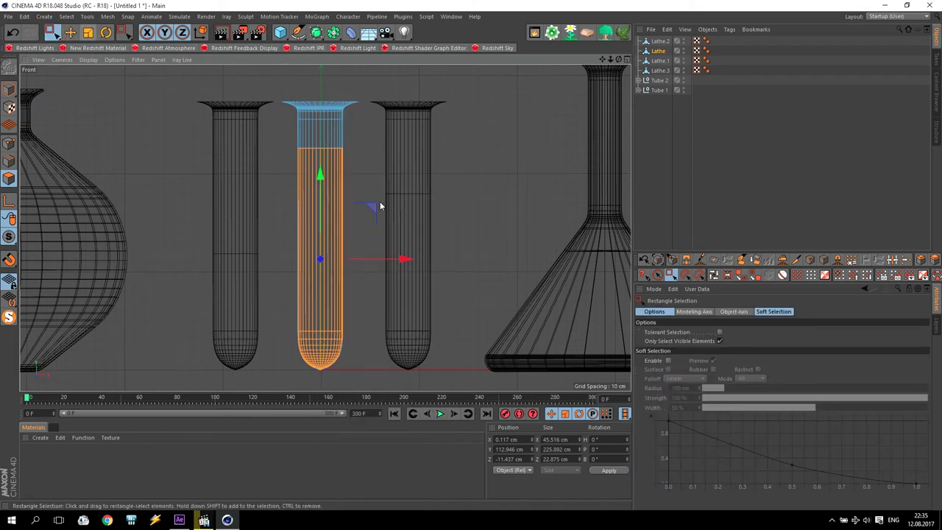
click(719, 341)
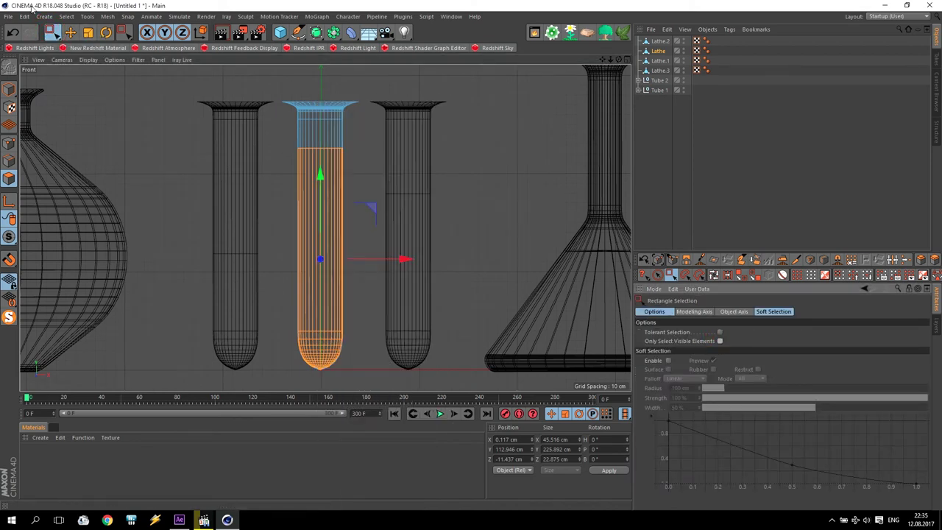
Step: Undo the trial splits and show the four-viewport layout
click(12, 33)
click(13, 33)
click(13, 34)
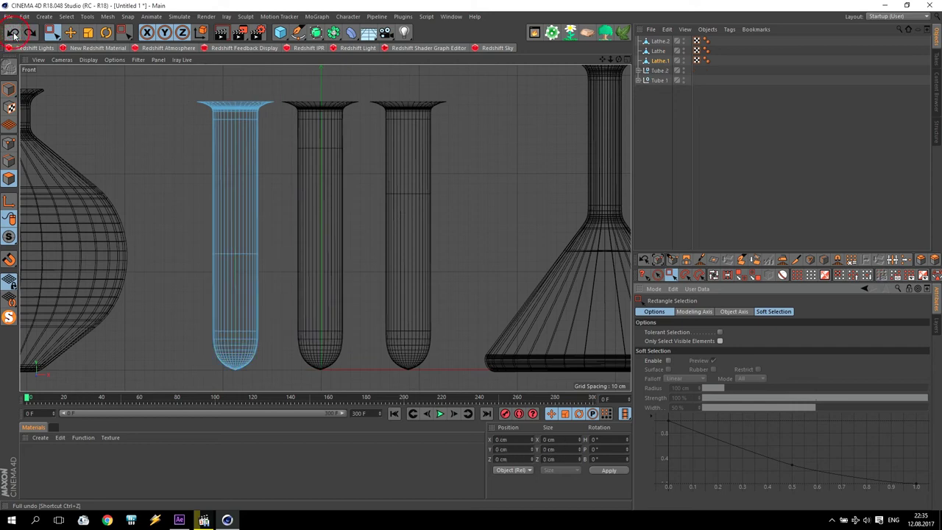
middle_click(308, 245)
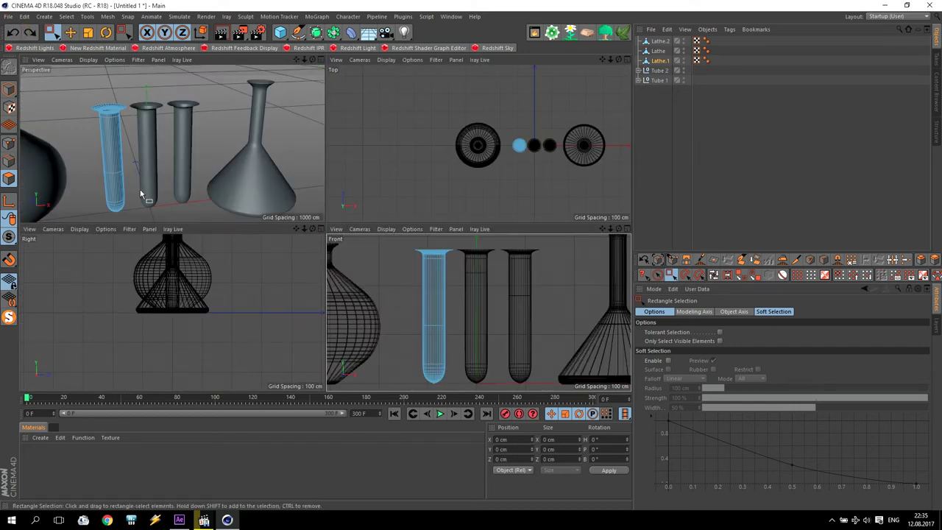
Step: In the full-size front view, split the left tube's lower polygons into a new object
middle_click(398, 305)
drag(177, 236, 258, 336)
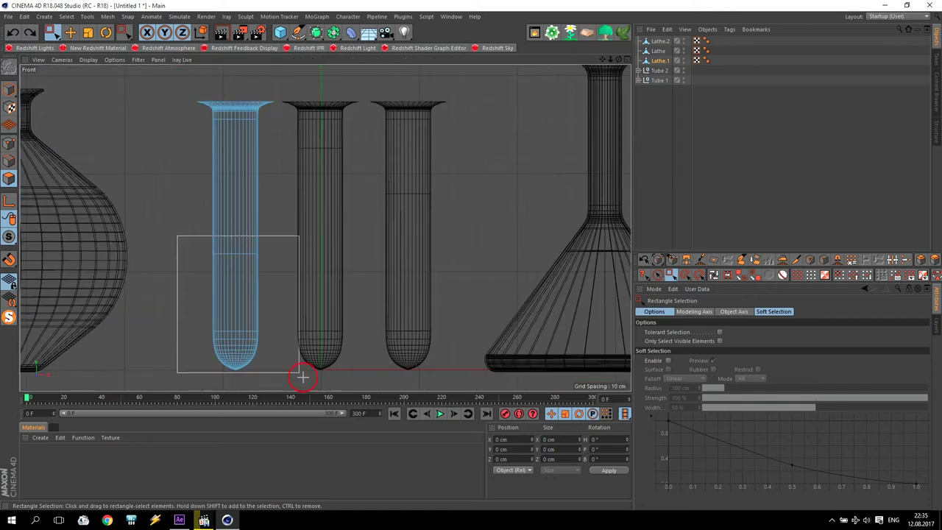
right_click(225, 293)
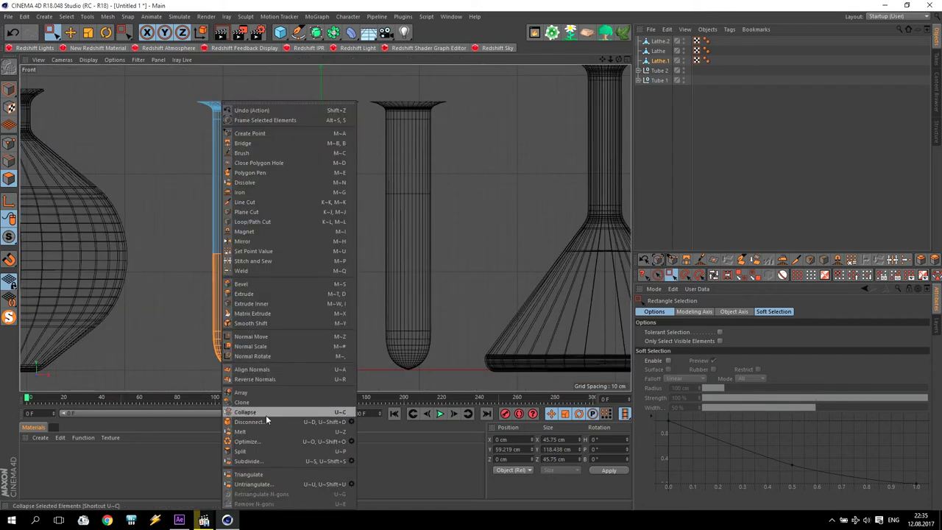
click(265, 451)
Step: Test-move the split part sideways, undo the move, and return to the front view
middle_click(260, 168)
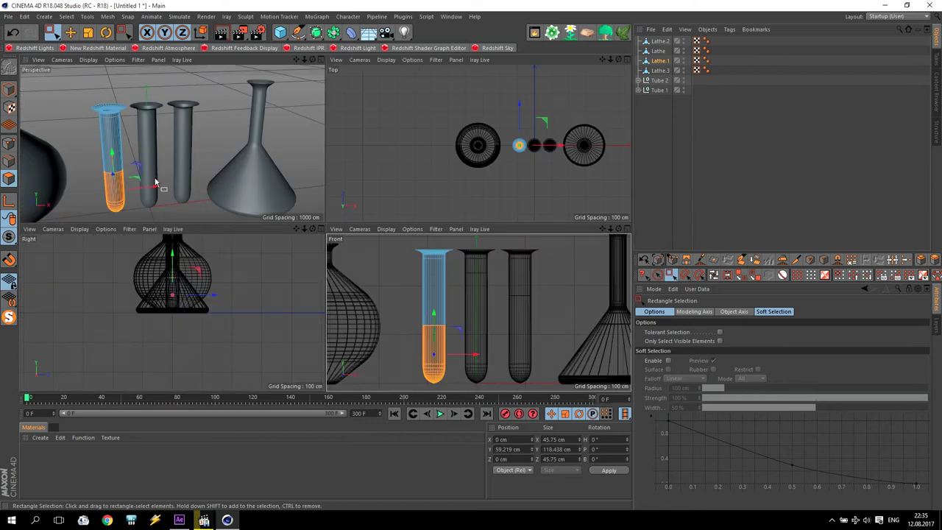
drag(151, 190, 173, 190)
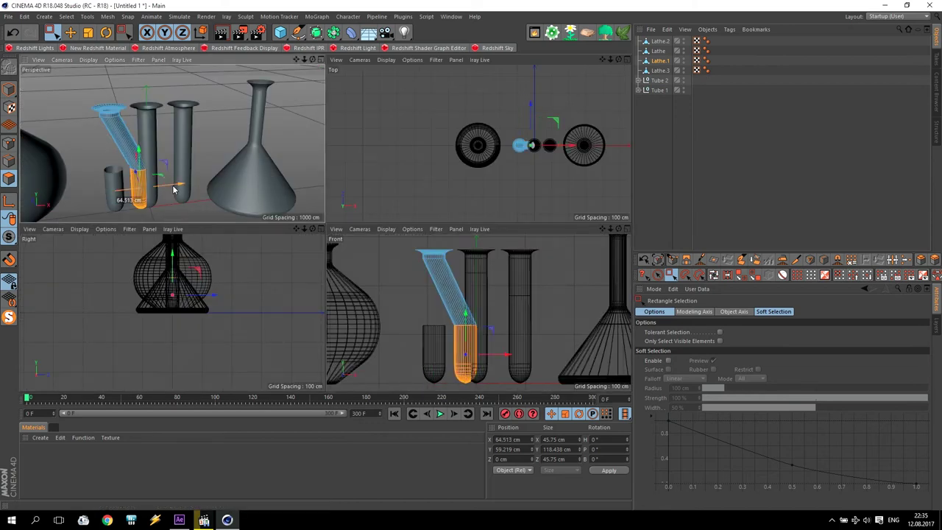
click(13, 33)
middle_click(217, 215)
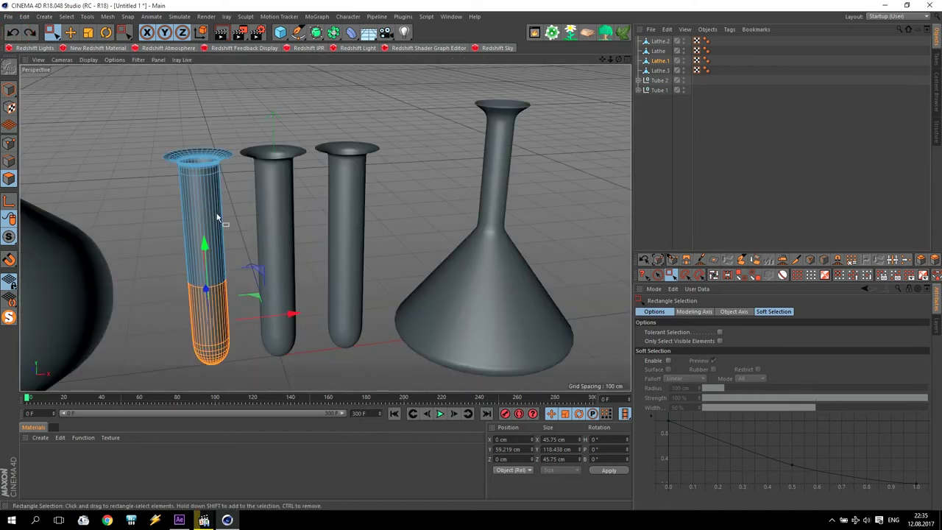
middle_click(311, 317)
middle_click(462, 331)
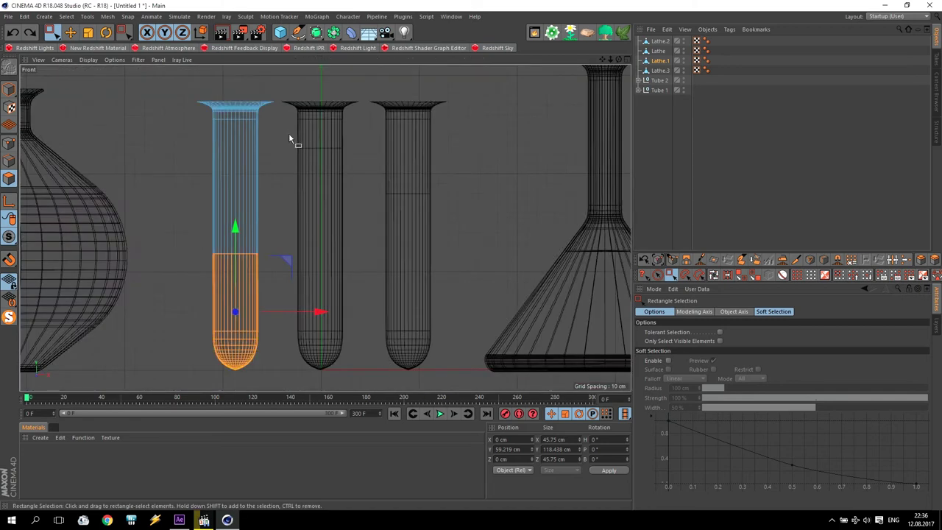
Step: Split the middle tube's lower polygons into a new object
key(Up)
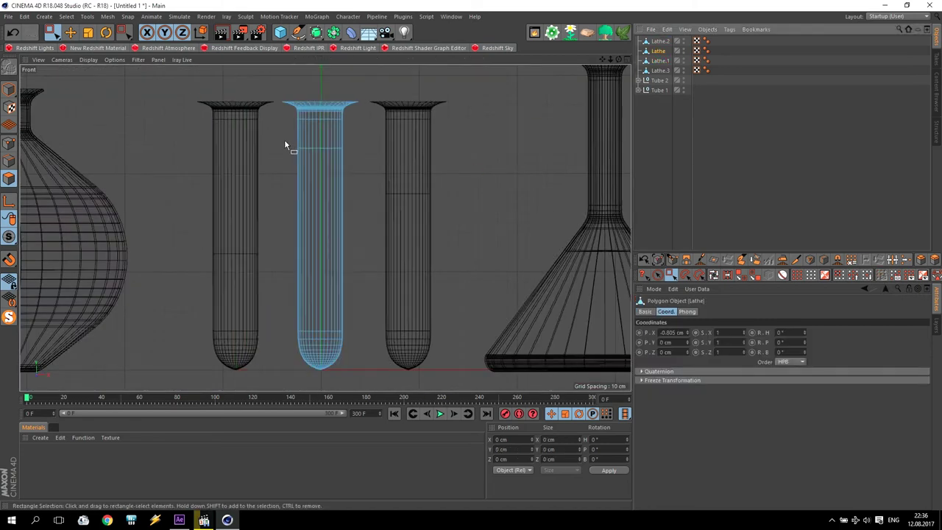
drag(274, 141, 361, 374)
right_click(314, 327)
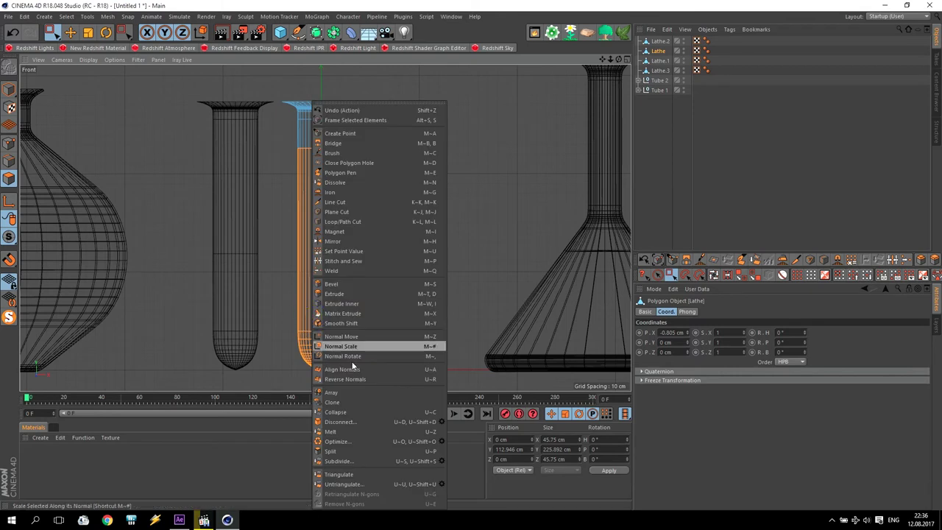
click(335, 450)
Step: Split the right tube's lower polygons into a new object, then begin renaming Lathe.3
key(Up)
drag(374, 185, 465, 384)
right_click(389, 265)
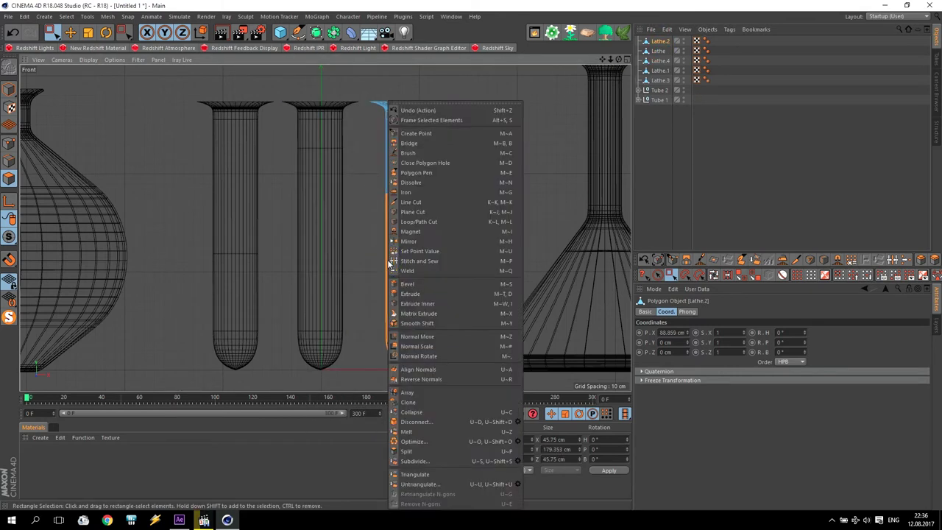
click(425, 450)
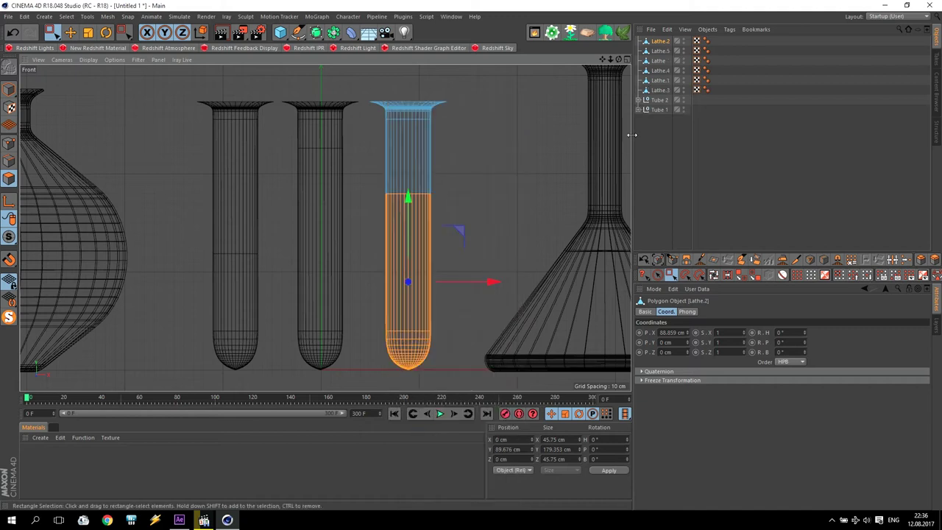
click(661, 91)
double_click(661, 91)
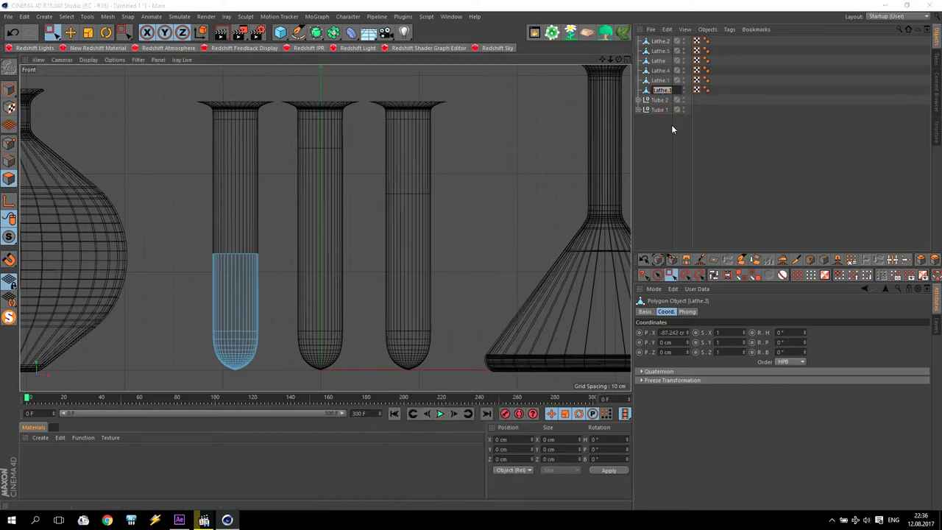
Step: Rename Lathe.3 to 'Liquid 3' and Lathe.4 to 'Liquid 4'
text(Liquid 3)
key(Return)
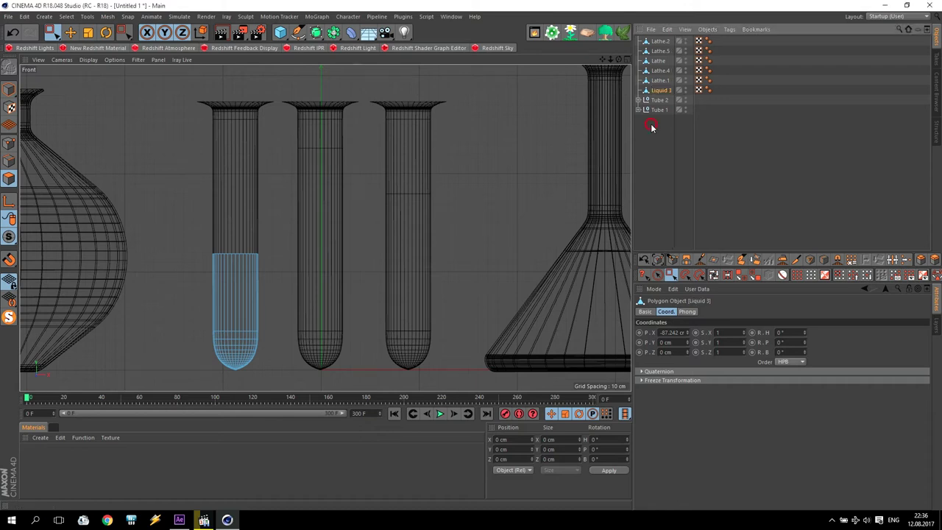
click(660, 71)
double_click(660, 71)
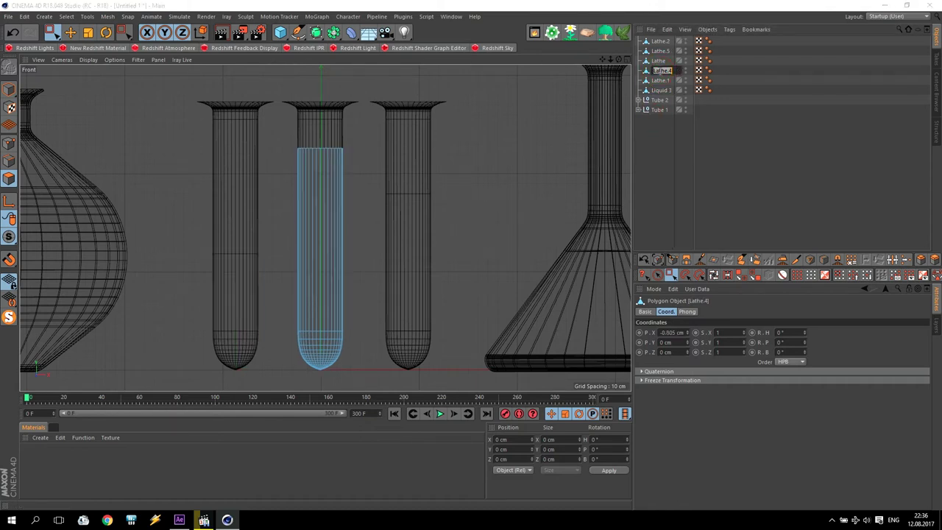
text(Liquid 4)
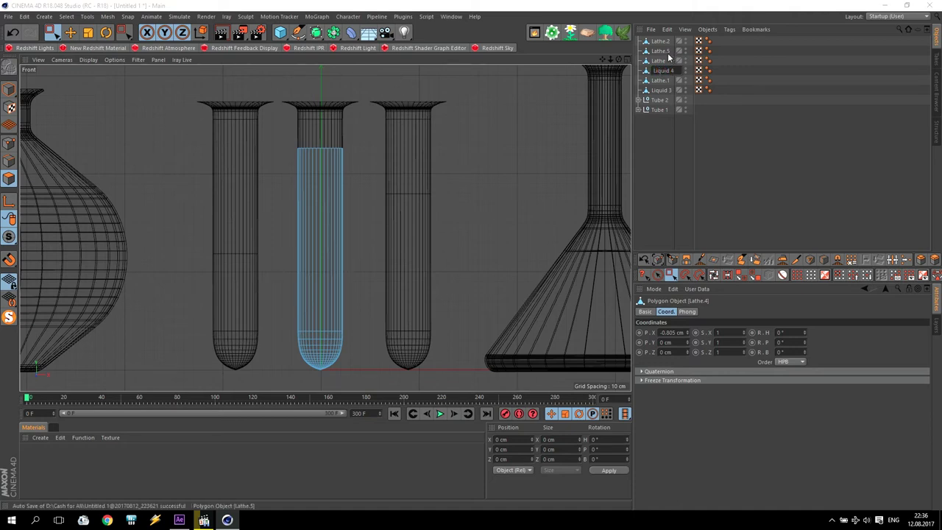
key(Return)
Step: Rename the third tube's liquid to 'Liquid 5' and move Liquid 4 below the tube lathes
click(662, 51)
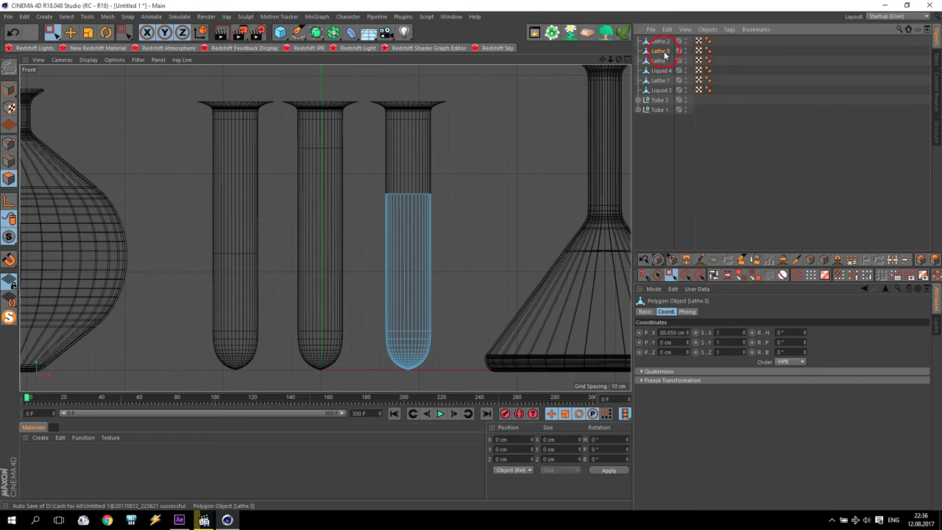
double_click(662, 51)
text(Liquid 5)
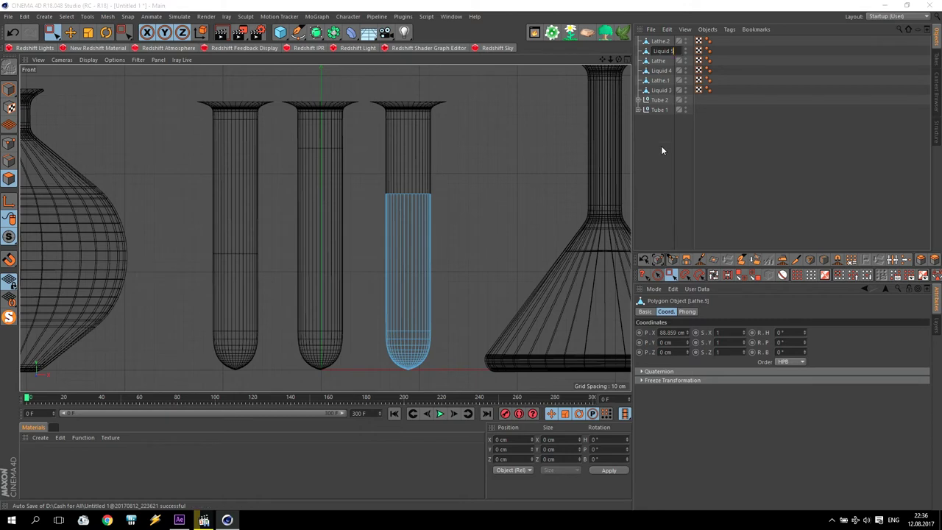
key(Return)
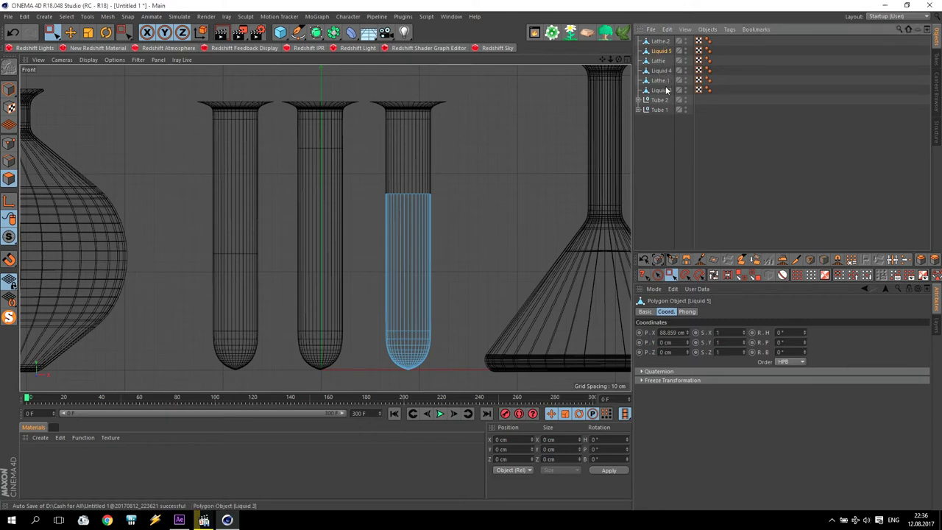
drag(671, 87, 666, 76)
Step: Put the first tube's lathe under a Cloth Surface with 0 subdivisions and 2 cm thickness
click(661, 61)
click(659, 51)
click(660, 41)
click(660, 61)
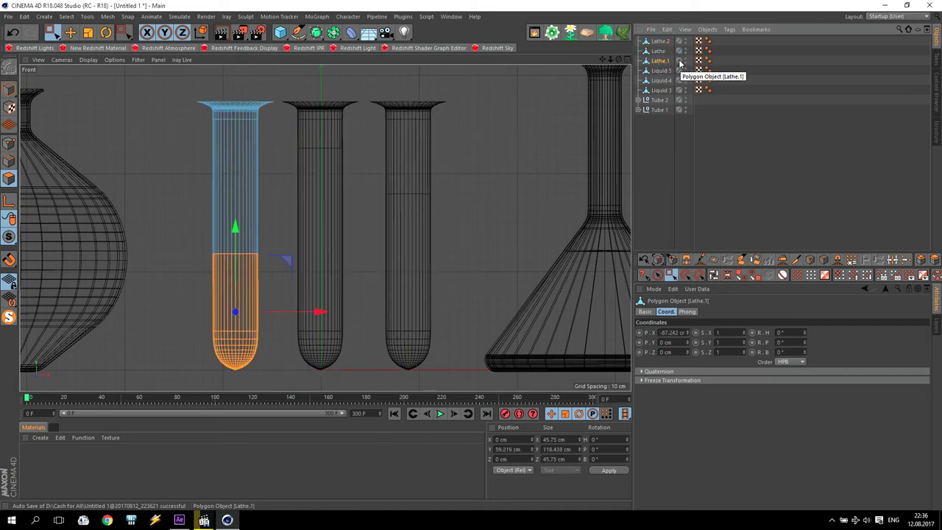
click(179, 16)
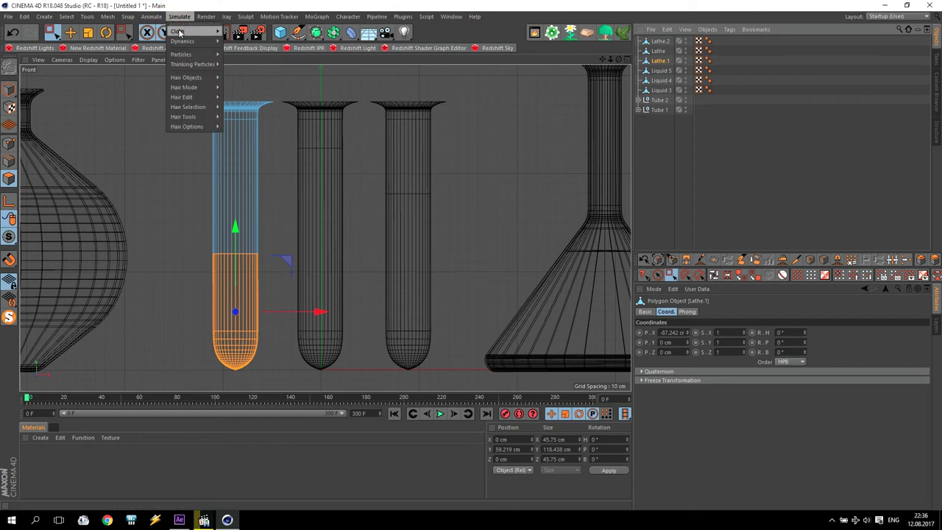
click(245, 36)
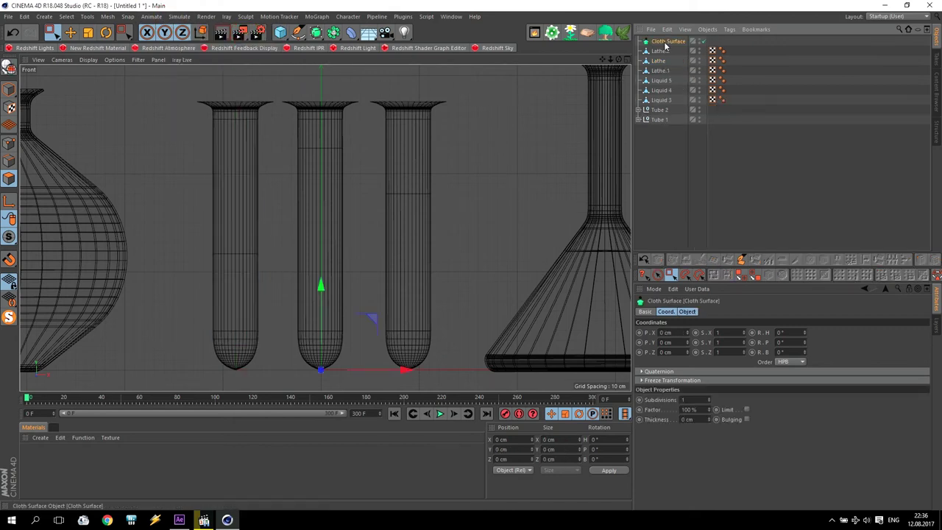
drag(664, 72, 668, 42)
click(709, 402)
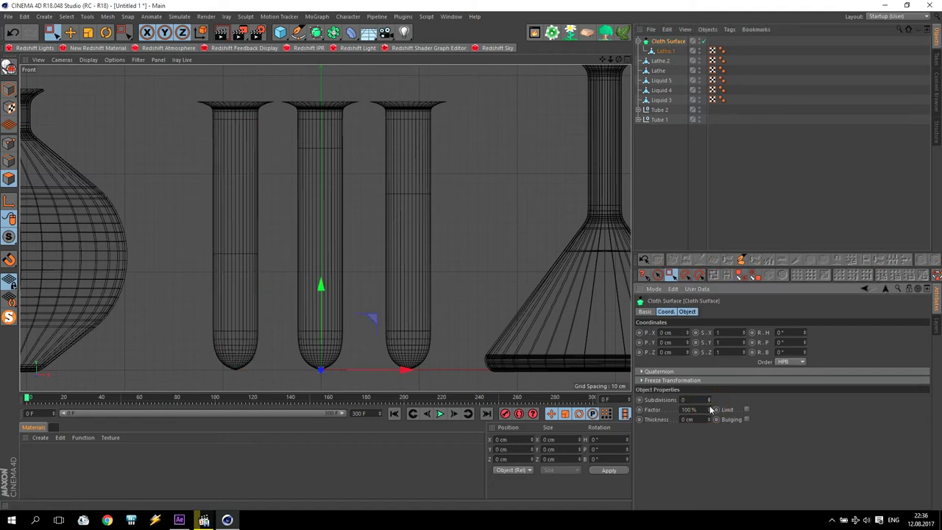
click(710, 421)
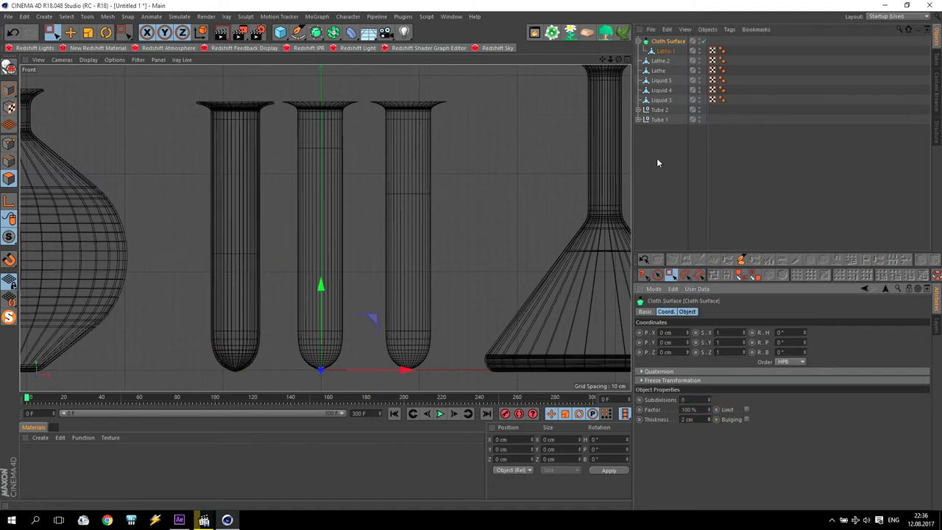
Step: Give the third tube's lathe its own Cloth Surface with 0 subdivisions and 2 cm thickness
click(179, 16)
mouse_move(193, 31)
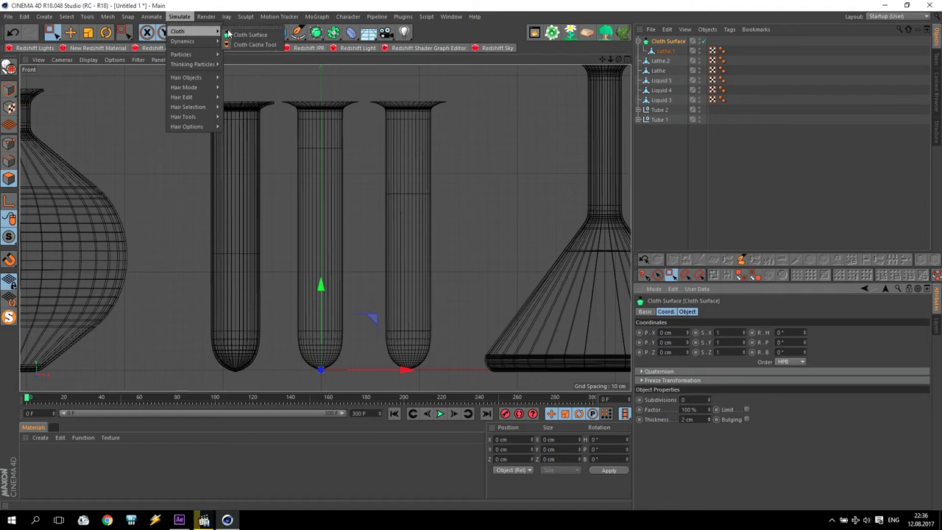
click(229, 35)
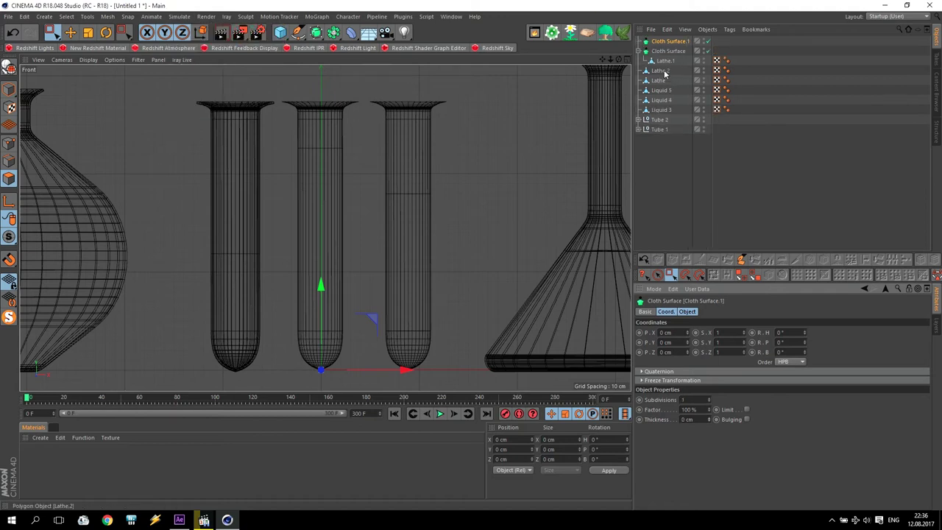
drag(662, 71, 670, 41)
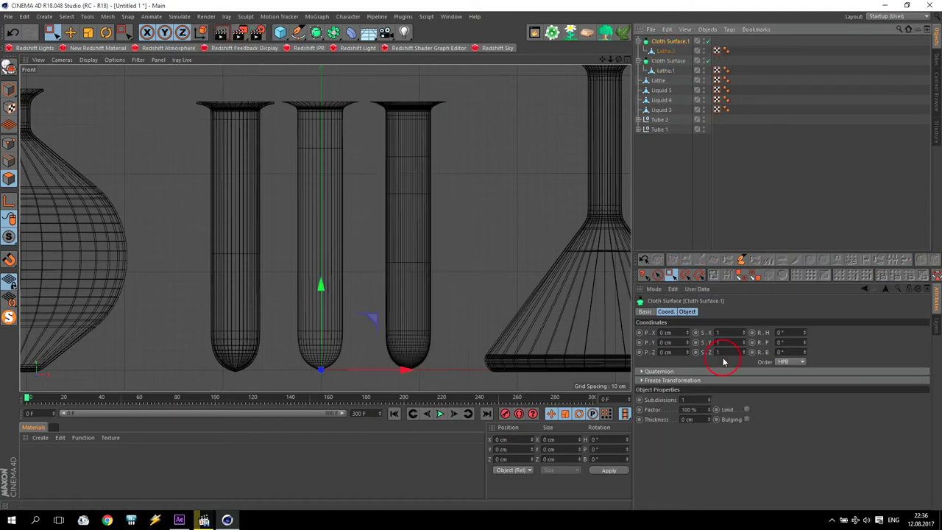
click(708, 401)
click(710, 418)
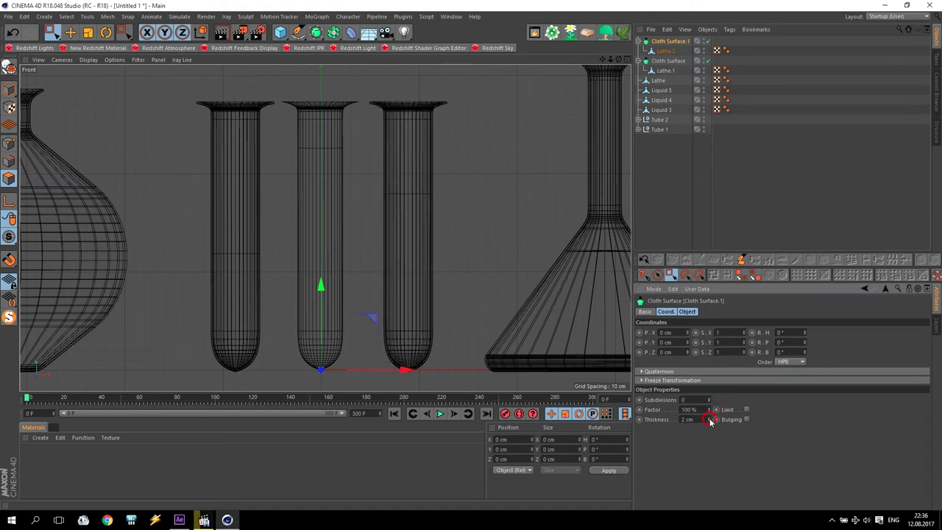
Step: Nest the middle tube's lathe under Cloth Surface.2 with 0 subdivisions and 2 cm thickness
click(659, 81)
click(178, 16)
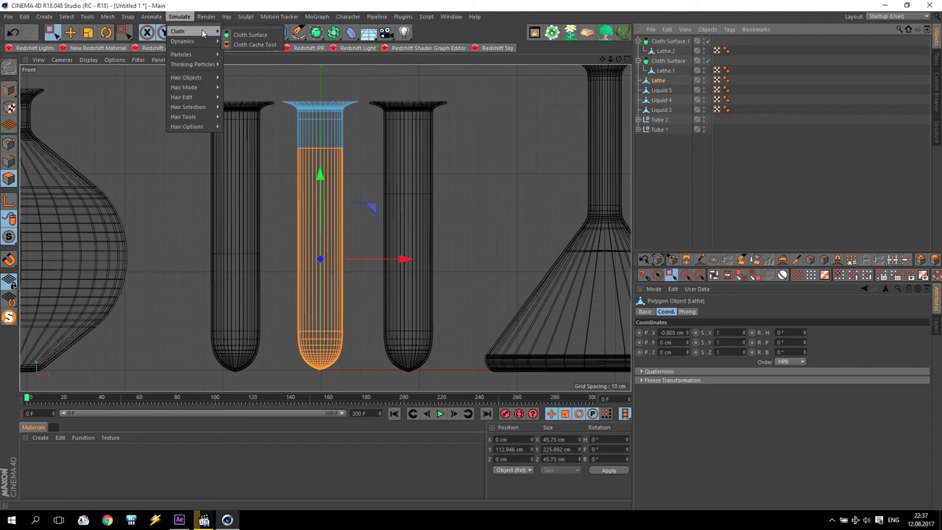
click(250, 35)
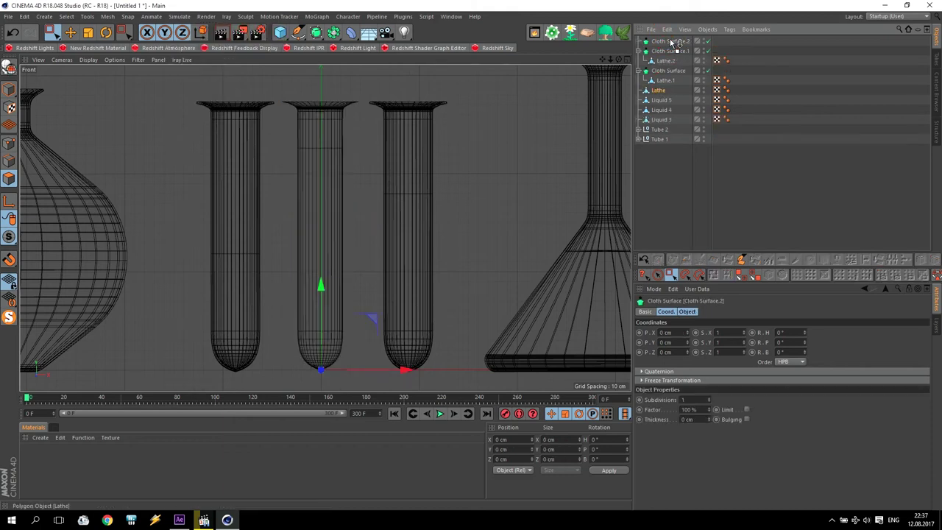
drag(671, 42, 671, 43)
click(708, 402)
click(710, 420)
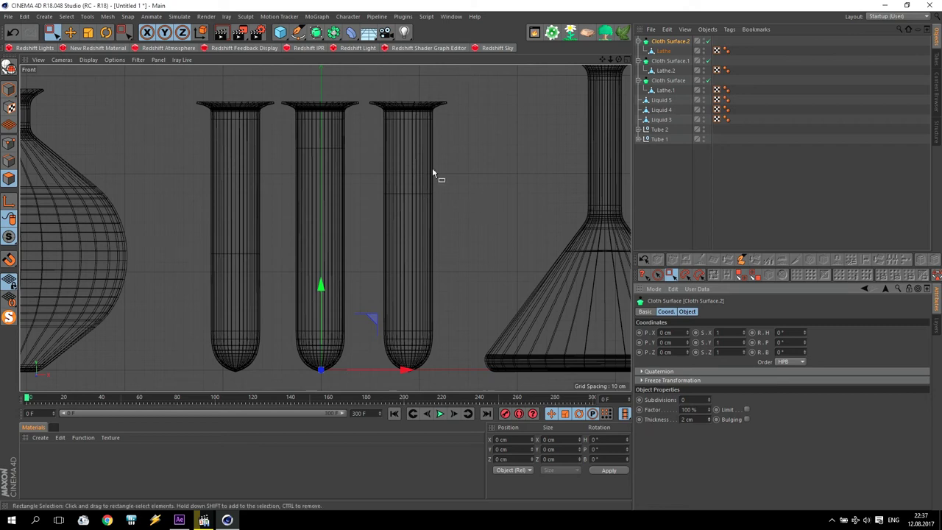
Step: Connect Objects + Delete the middle tube into one polygon object
ctrl+click(664, 51)
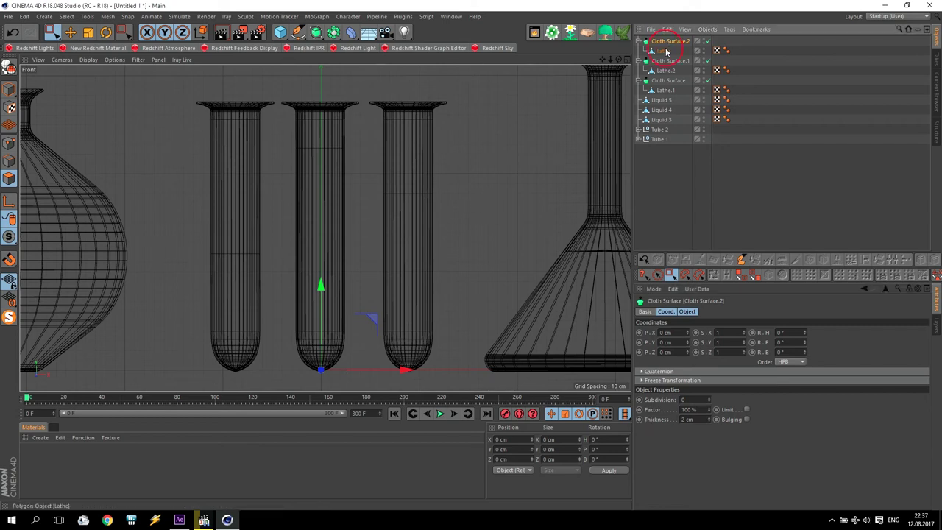
right_click(666, 51)
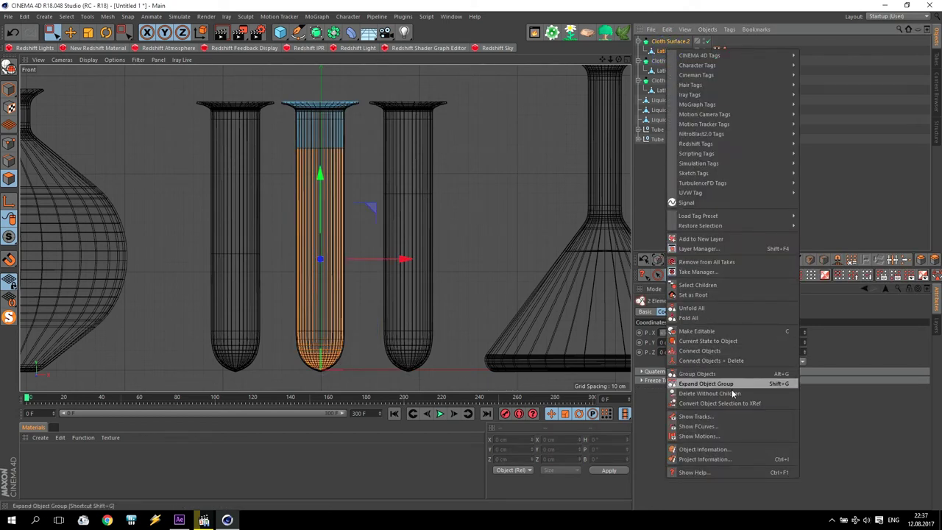
click(702, 358)
Step: Connect Objects + Delete the third and first tubes' cloth surfaces with their lathes
click(667, 50)
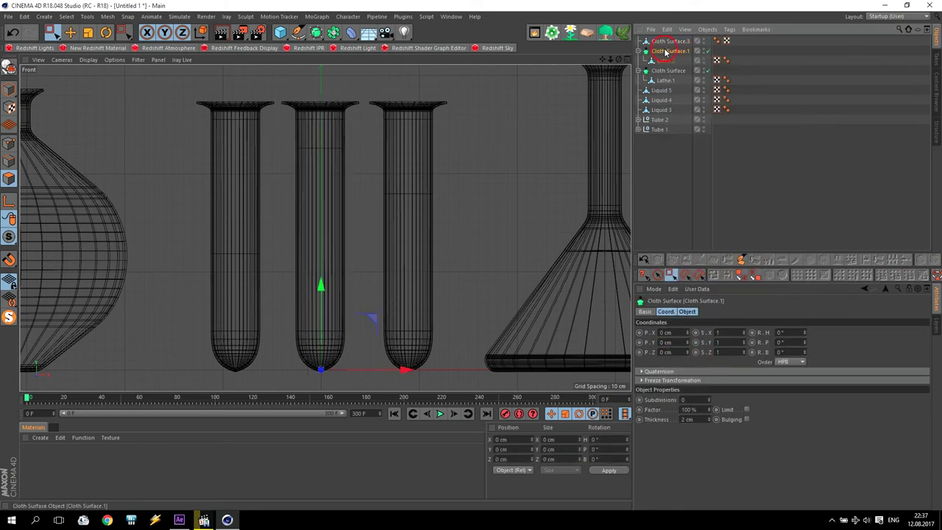
ctrl+click(665, 60)
right_click(664, 59)
click(706, 368)
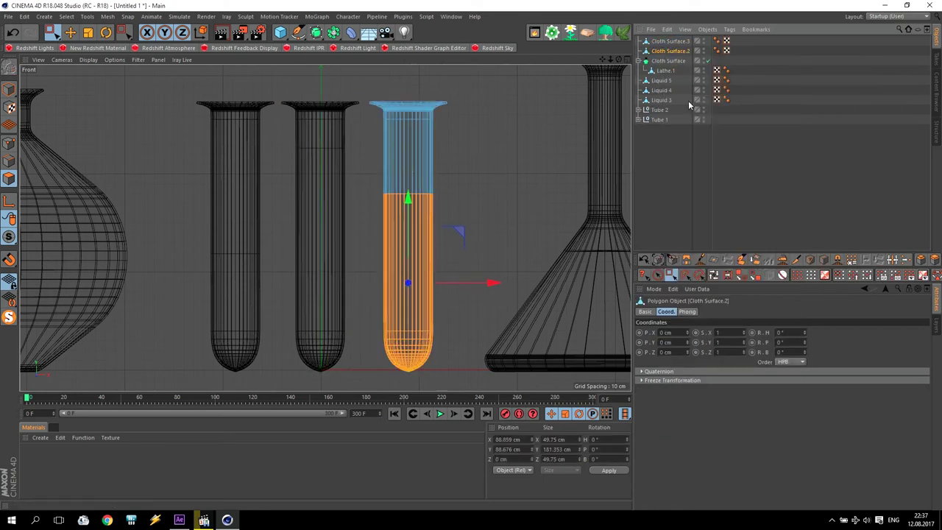
click(658, 73)
right_click(659, 74)
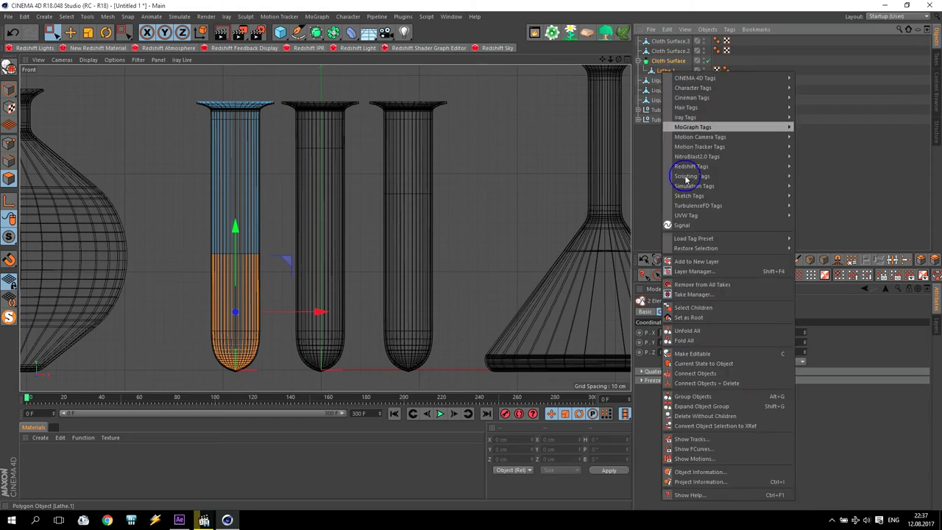
click(712, 395)
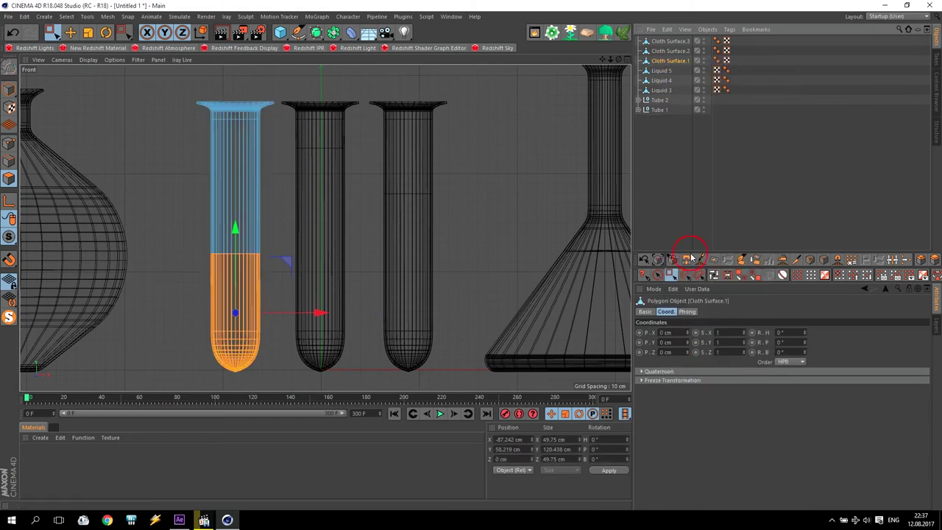
Step: Rename the merged test tubes to 'Tube 3', 'Tube 4' and 'Tube 5'
double_click(673, 61)
text(Tube 3)
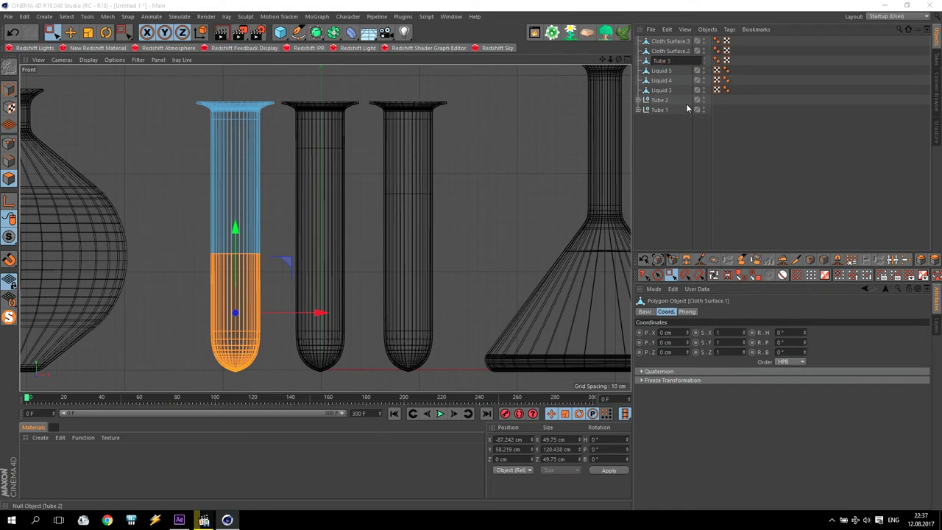
key(Return)
click(671, 52)
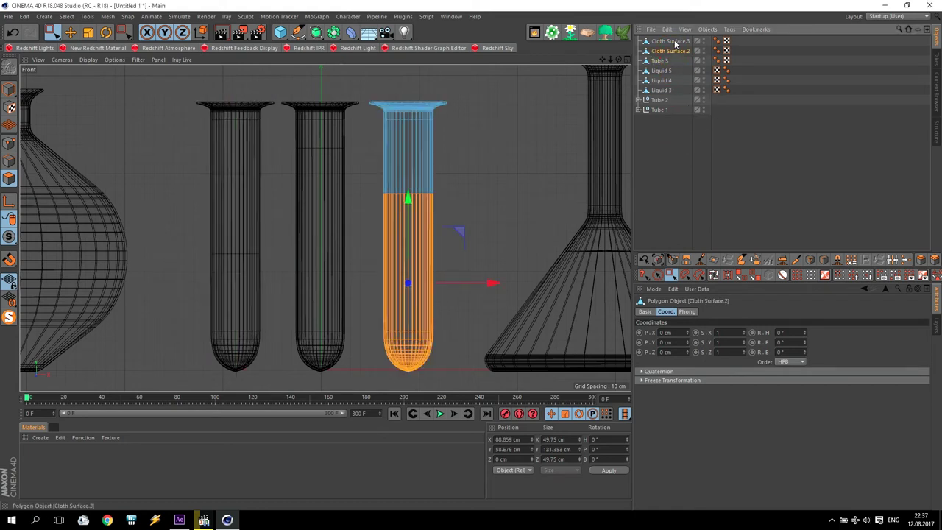
double_click(671, 41)
text(Tu)
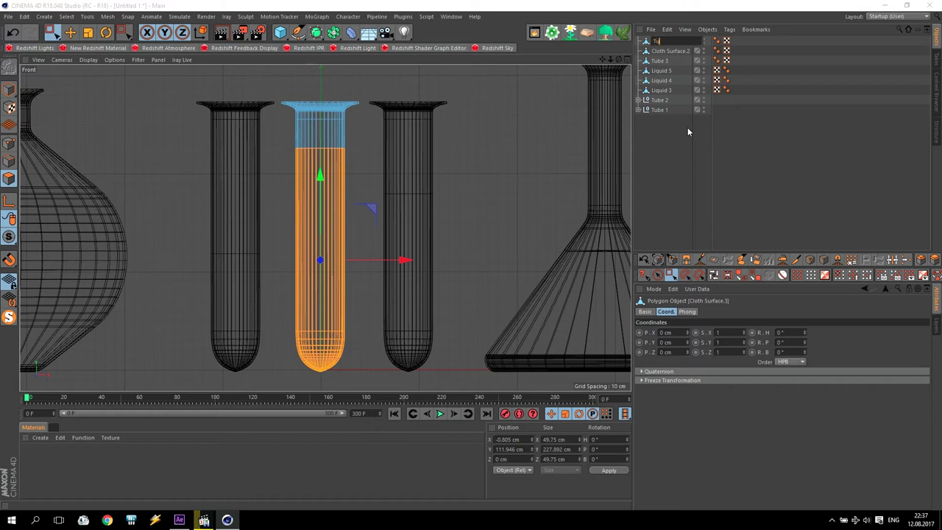
text(be 4)
key(Return)
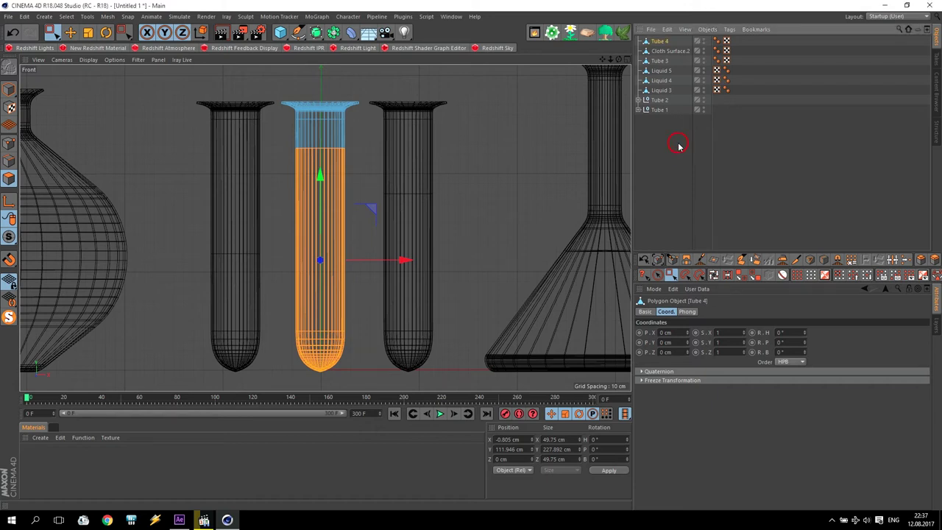
double_click(671, 51)
text(Tube 5)
key(Return)
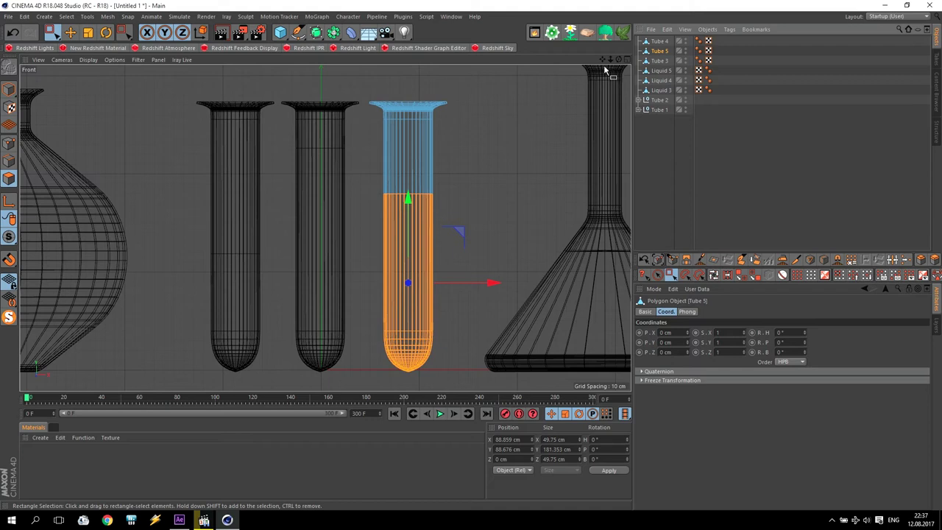
drag(602, 59, 607, 42)
click(658, 61)
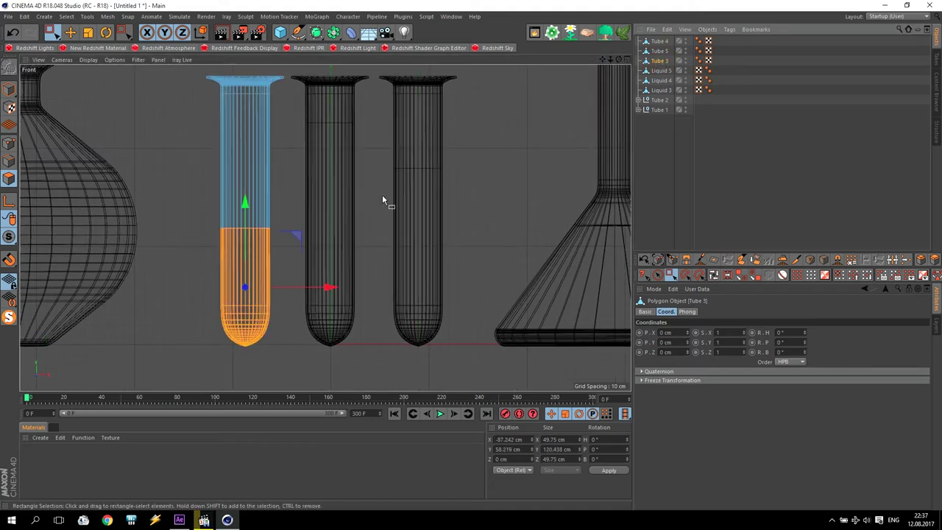
scroll(257, 265, up, 3)
alt+middle_drag(257, 265, 298, 199)
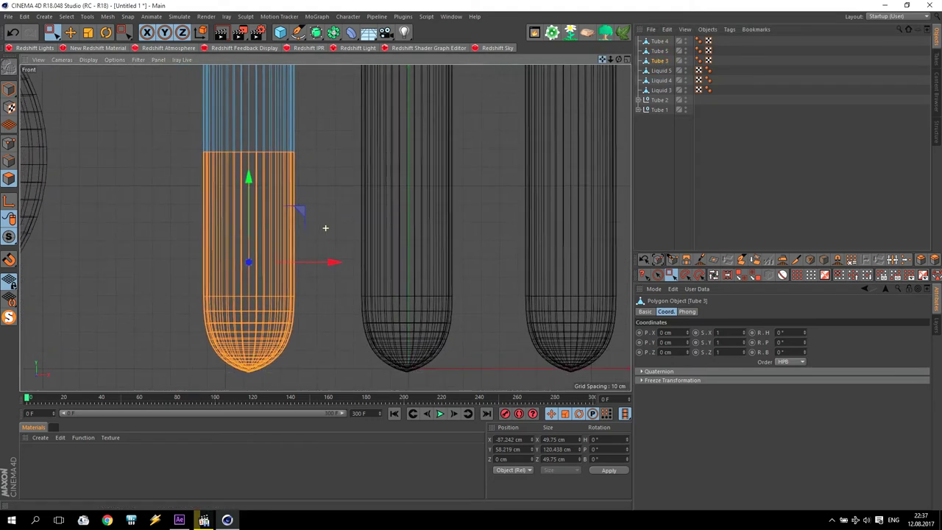
click(51, 32)
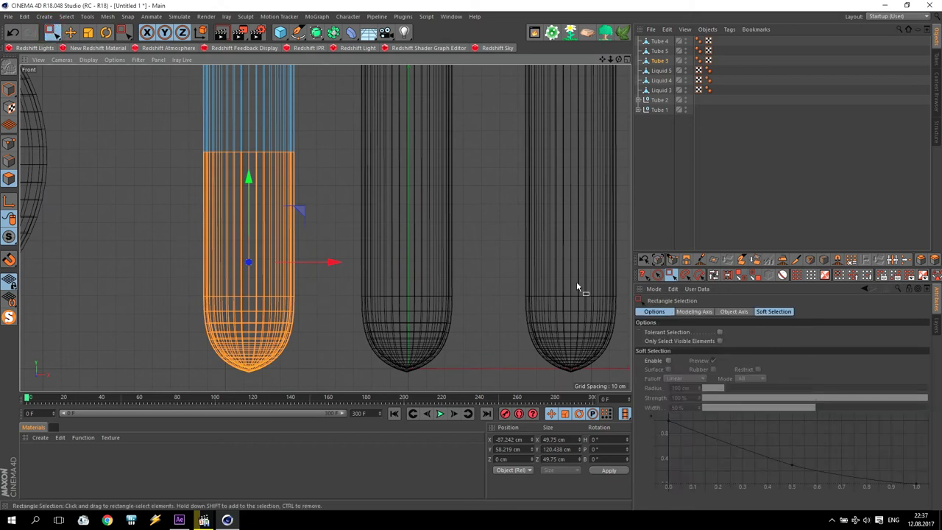
click(720, 341)
drag(125, 132, 352, 384)
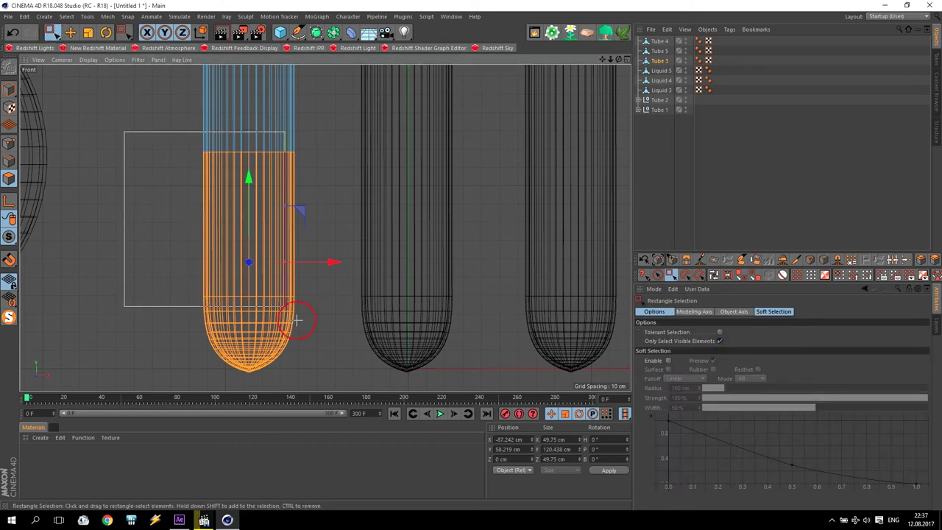
middle_click(302, 340)
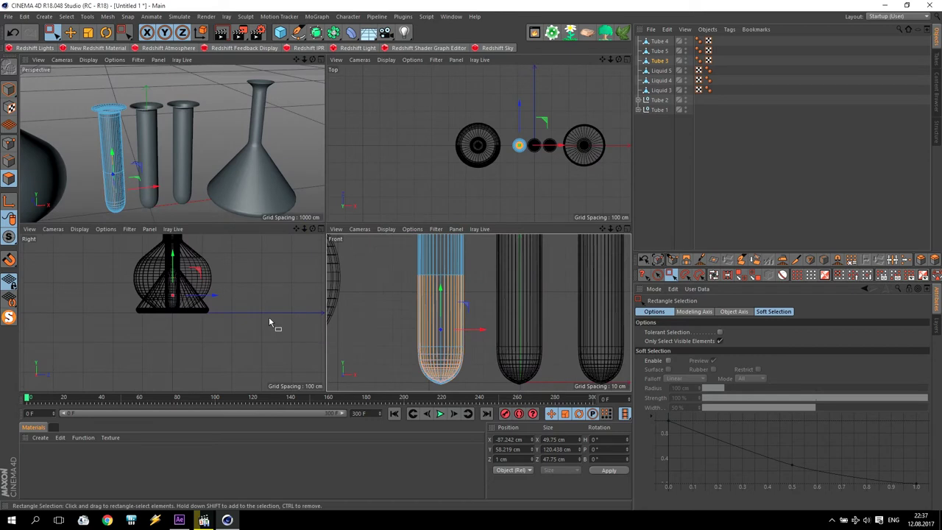
alt+drag(200, 188, 235, 162)
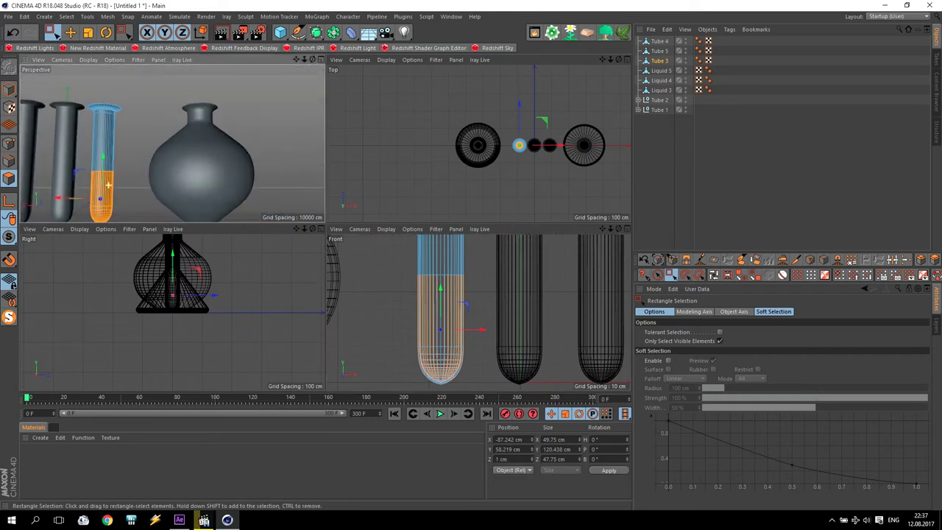
middle_click(199, 151)
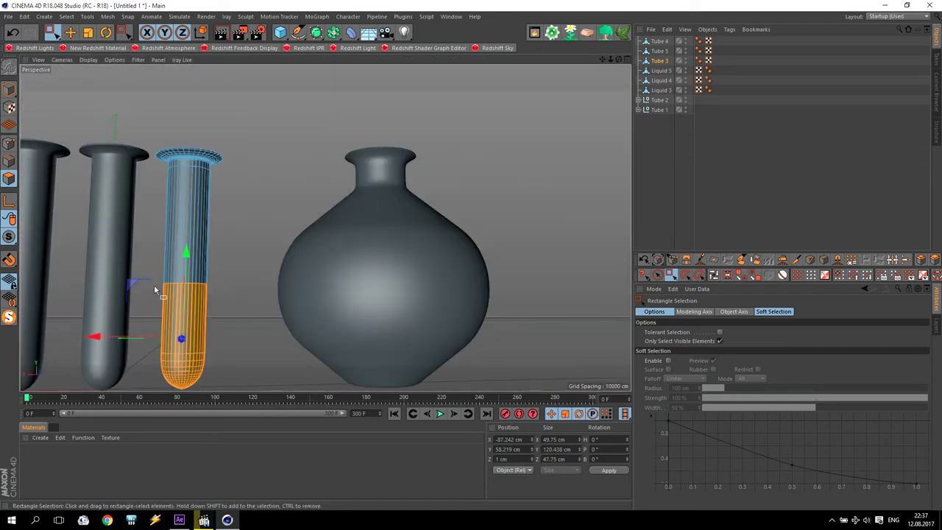
alt+drag(243, 213, 270, 196)
mouse_move(219, 217)
mouse_down()
mouse_move(316, 353)
mouse_move(261, 356)
mouse_move(266, 217)
mouse_move(367, 346)
mouse_move(278, 334)
mouse_move(312, 254)
mouse_move(405, 282)
mouse_move(467, 267)
mouse_up()
mouse_move(108, 166)
mouse_down()
mouse_move(222, 252)
mouse_move(247, 255)
mouse_move(252, 204)
mouse_move(301, 332)
mouse_move(297, 375)
mouse_move(275, 360)
mouse_move(394, 326)
mouse_move(413, 341)
mouse_move(299, 374)
mouse_up()
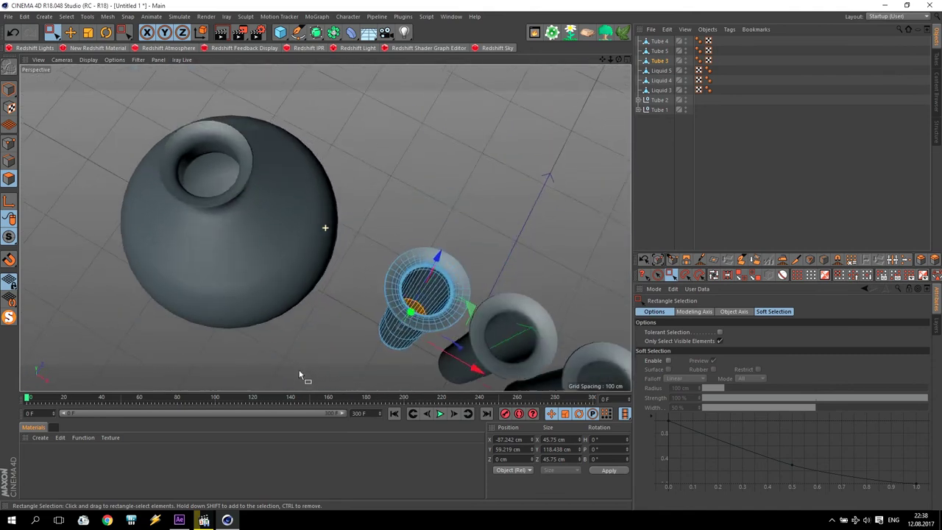
click(659, 51)
middle_click(536, 198)
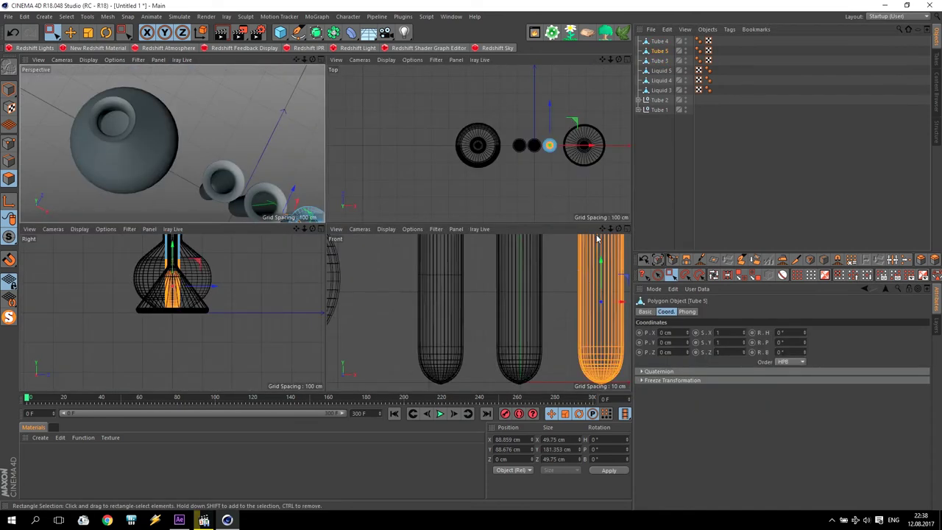
middle_click(597, 239)
scroll(543, 184, down, 2)
scroll(543, 184, down, 3)
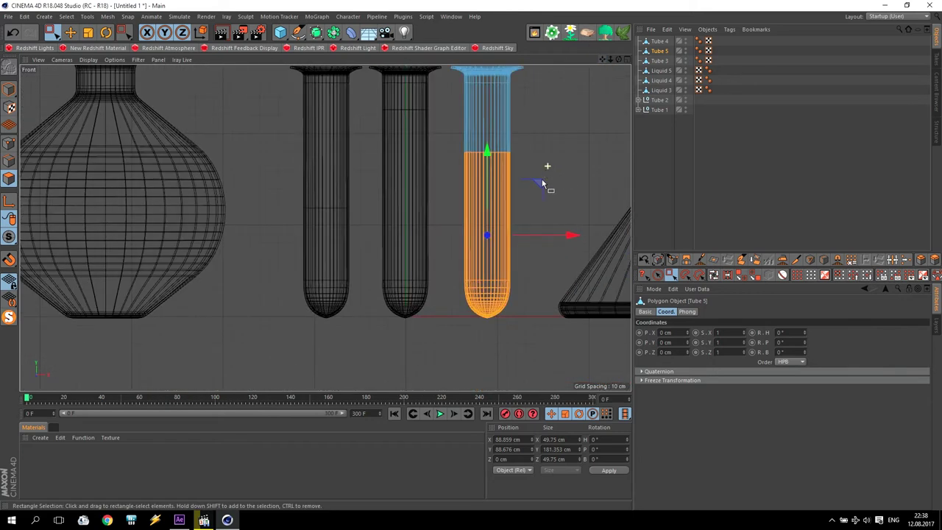
drag(470, 200, 546, 344)
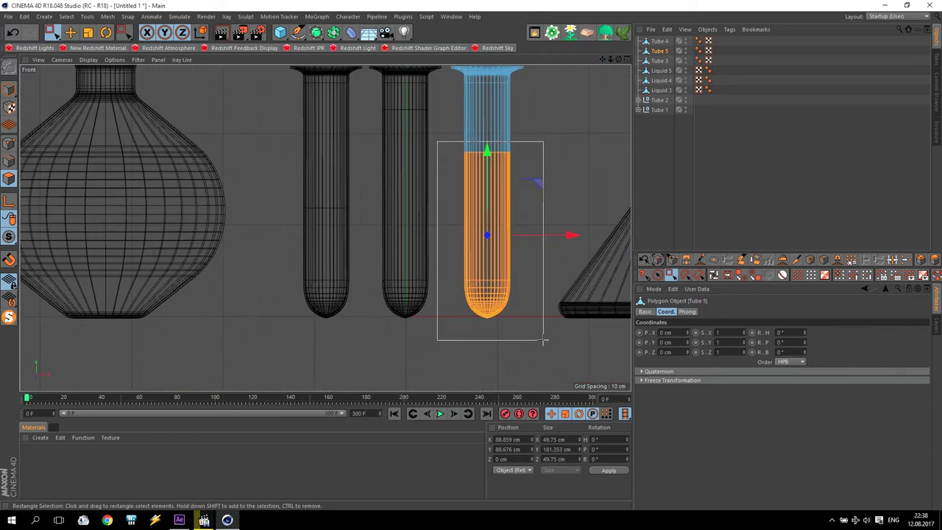
middle_click(488, 269)
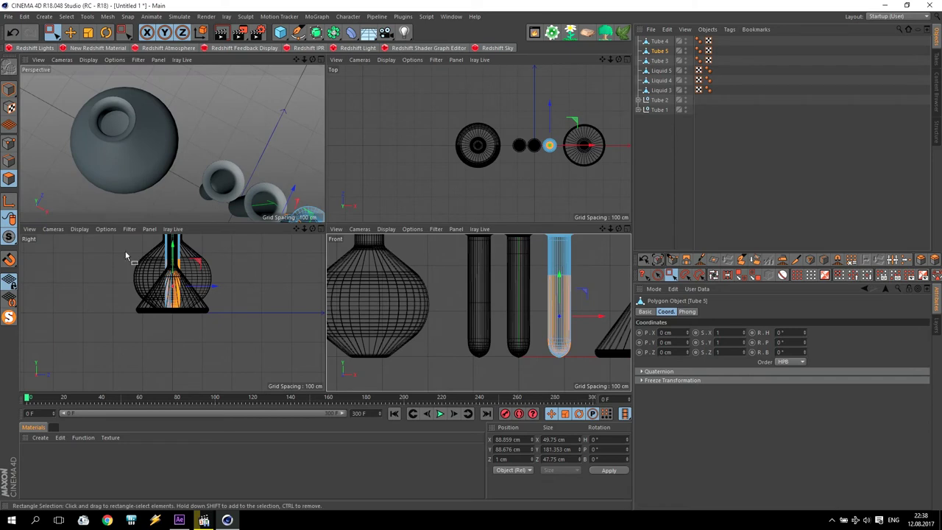
click(227, 338)
middle_click(298, 153)
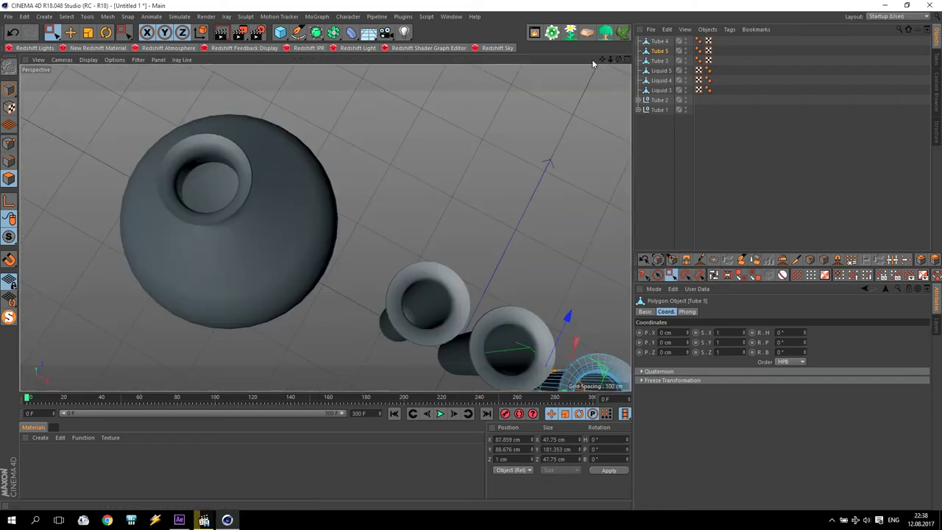
key(o)
mouse_move(576, 155)
alt+mouse_down()
mouse_move(499, 253)
mouse_move(483, 130)
mouse_move(548, 74)
mouse_move(518, 192)
mouse_move(379, 248)
mouse_move(411, 252)
mouse_move(393, 214)
alt+mouse_up()
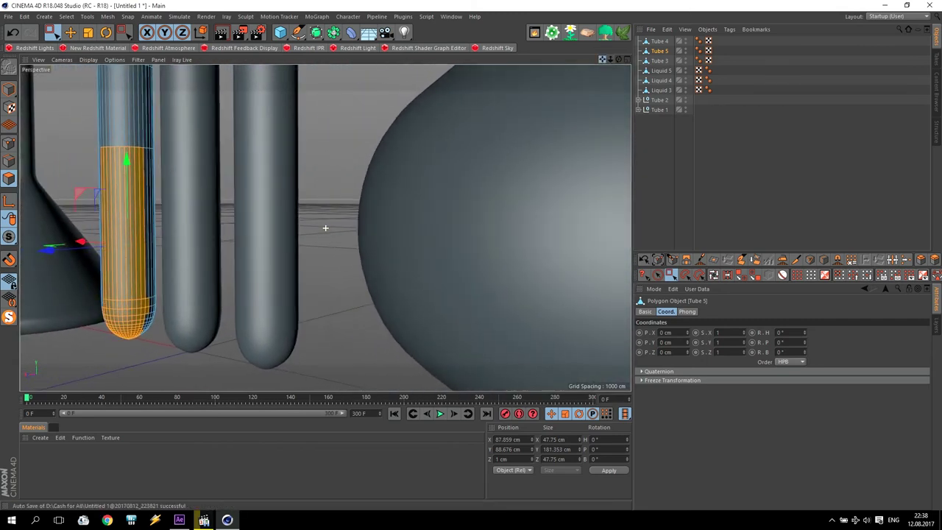
alt+drag(324, 225, 258, 125)
drag(127, 126, 332, 357)
drag(143, 123, 331, 307)
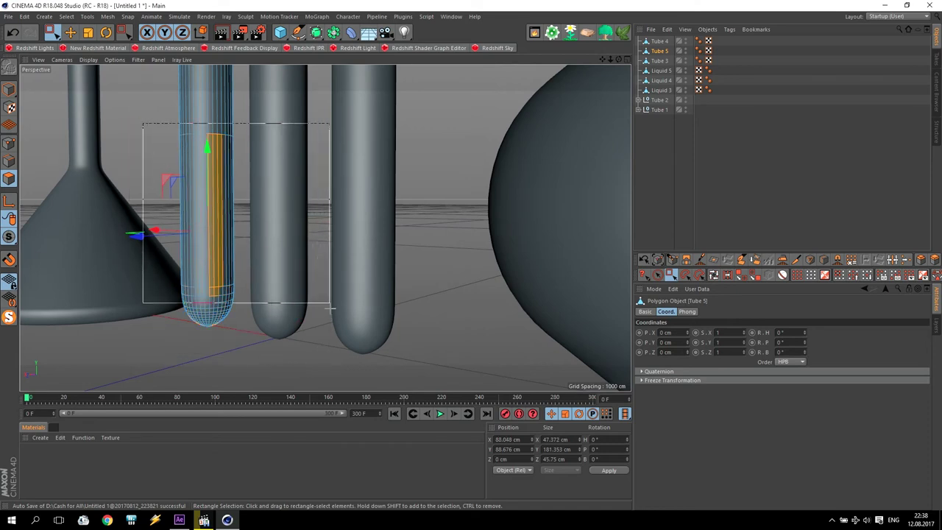
scroll(169, 125, up, 2)
drag(146, 112, 344, 354)
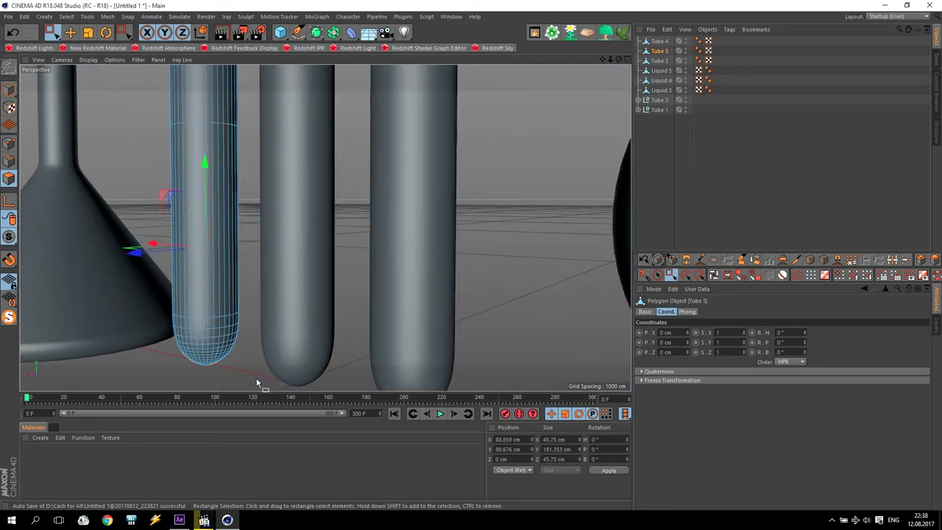
mouse_move(253, 328)
alt+mouse_down()
mouse_move(301, 227)
mouse_move(130, 183)
mouse_move(219, 295)
alt+mouse_up()
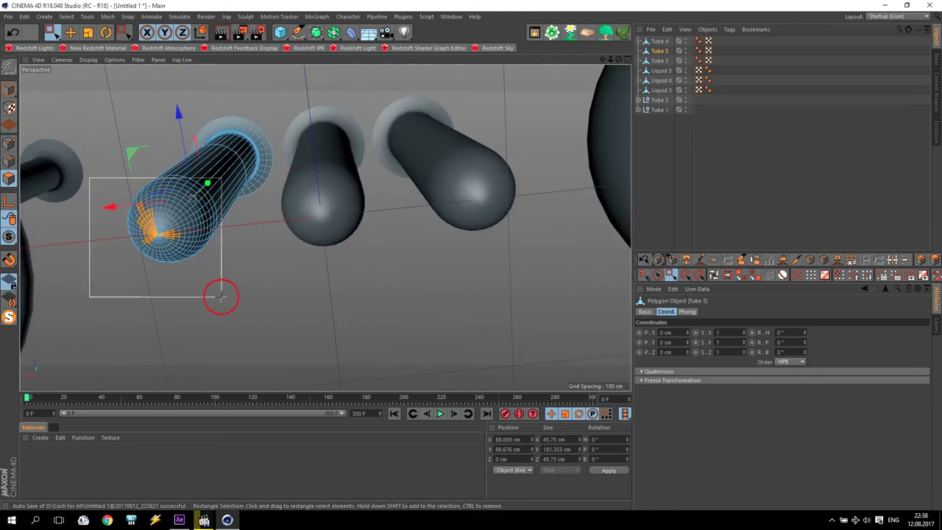
mouse_move(258, 270)
alt+mouse_down()
mouse_move(260, 361)
mouse_move(37, 248)
mouse_move(26, 326)
alt+mouse_up()
drag(609, 62, 609, 64)
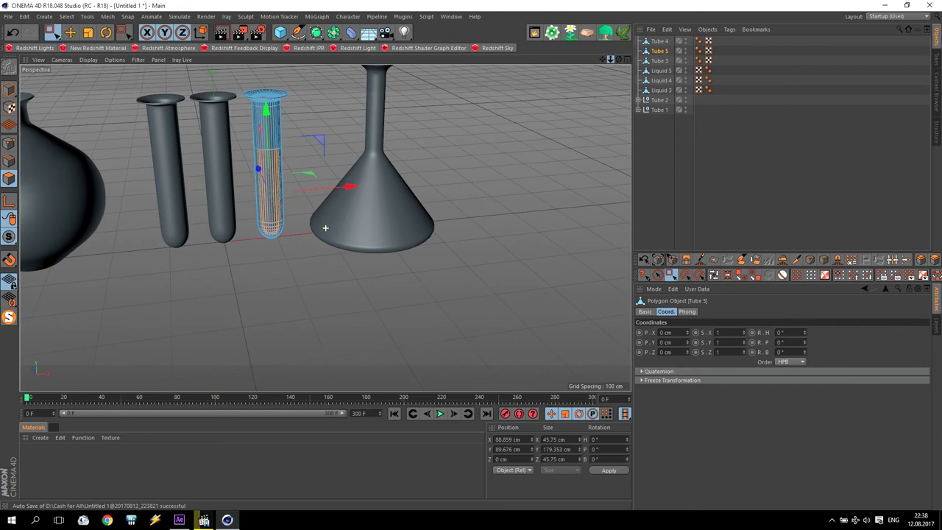
key(ctrl+shift+a)
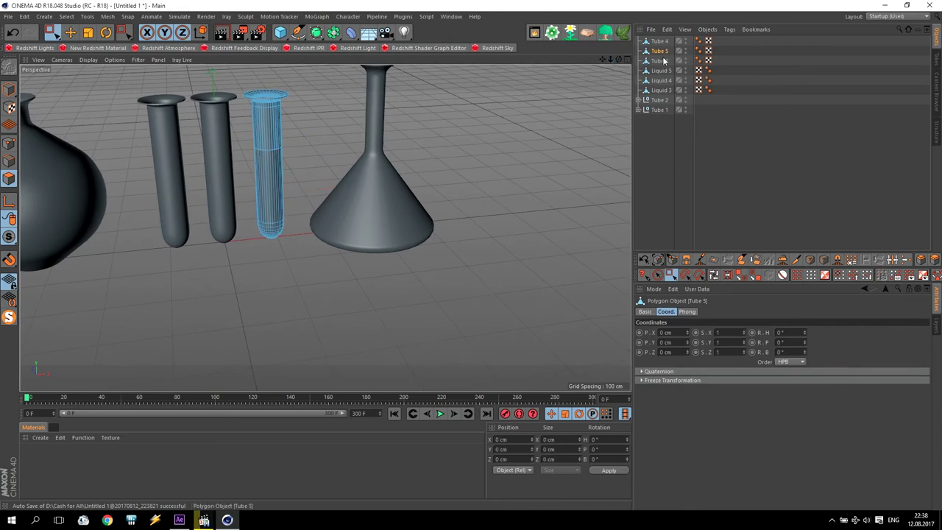
Step: Select Tube 4 and box-select its polygons from several angles to inspect them
click(661, 42)
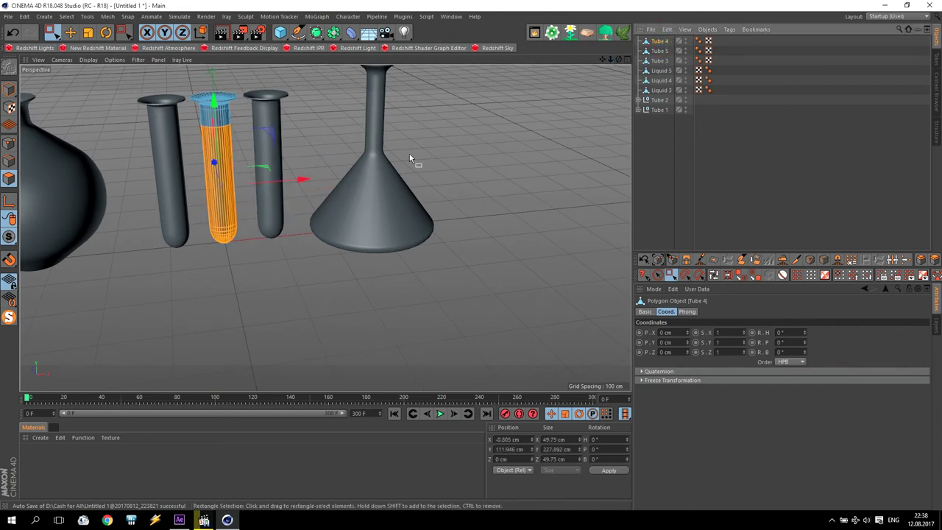
drag(131, 125, 311, 281)
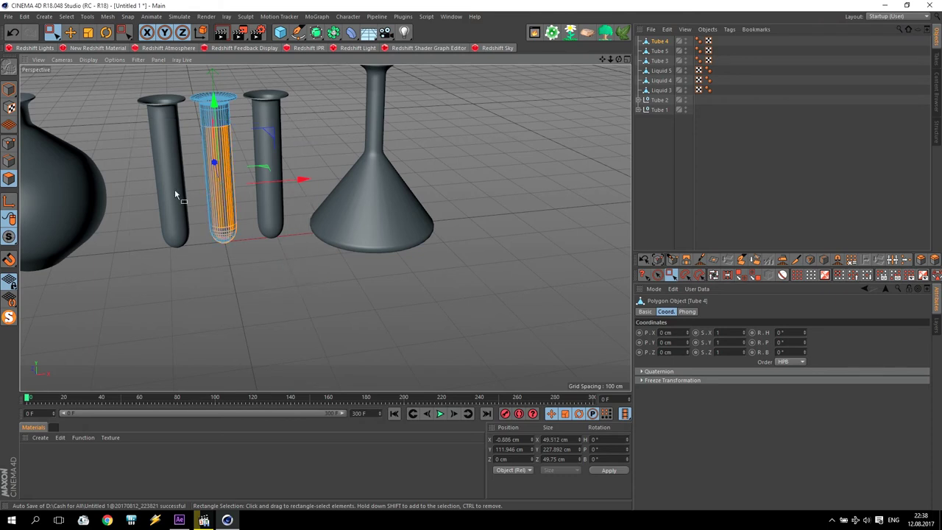
scroll(210, 129, up, 2)
drag(125, 129, 329, 320)
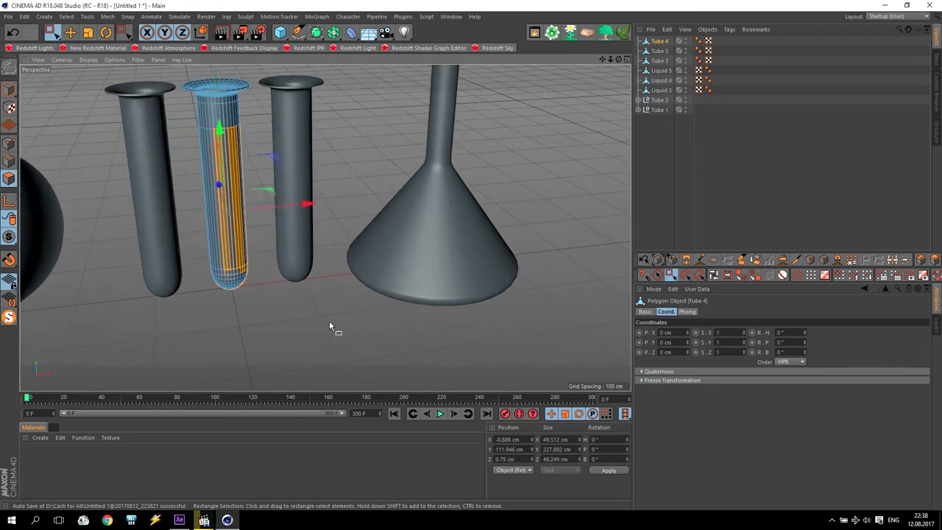
scroll(216, 153, up, 2)
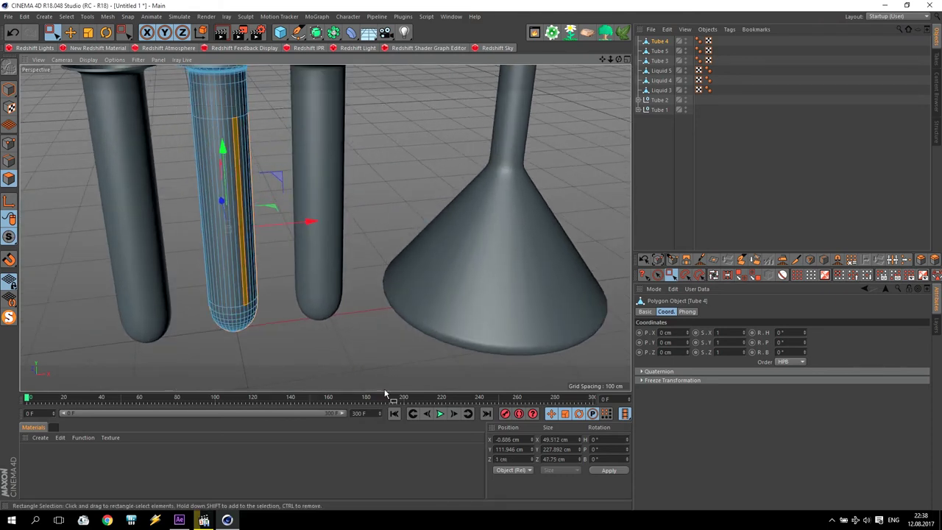
mouse_move(414, 266)
alt+mouse_down()
mouse_move(190, 242)
mouse_move(258, 224)
mouse_move(326, 227)
mouse_move(441, 141)
alt+mouse_up()
mouse_move(298, 121)
mouse_down()
mouse_move(530, 326)
mouse_move(517, 344)
mouse_up()
alt+right_drag(493, 272, 441, 242)
mouse_move(442, 242)
alt+mouse_down()
mouse_move(386, 265)
mouse_move(331, 118)
mouse_move(441, 299)
alt+mouse_up()
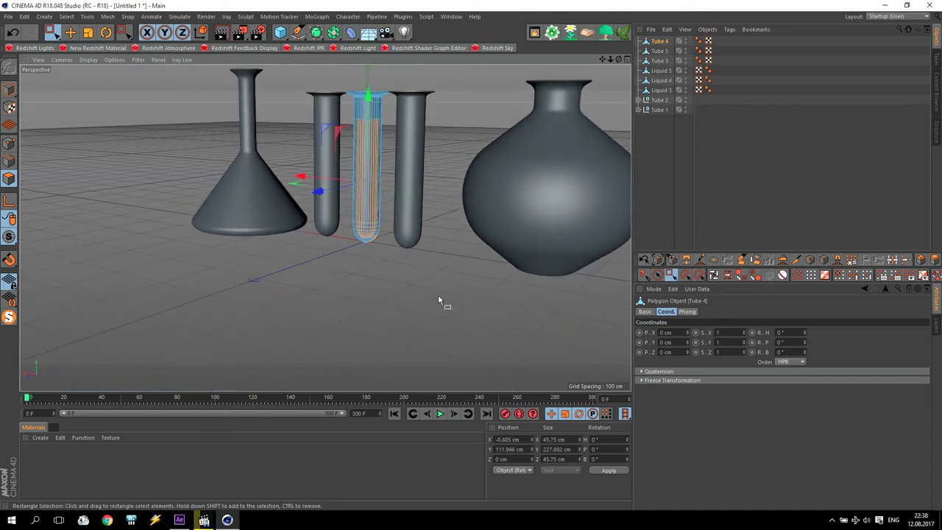
Step: View Tube 4 from above and the side, deselect its polygons, and switch to the Move tool
scroll(381, 203, up, 2)
scroll(370, 265, up, 2)
scroll(369, 285, up, 2)
mouse_move(370, 286)
alt+mouse_down()
mouse_move(440, 120)
mouse_move(409, 171)
alt+mouse_up()
mouse_move(280, 204)
alt+mouse_down()
mouse_move(385, 280)
mouse_move(463, 361)
mouse_move(582, 370)
mouse_move(280, 200)
mouse_move(288, 208)
alt+mouse_up()
click(288, 208)
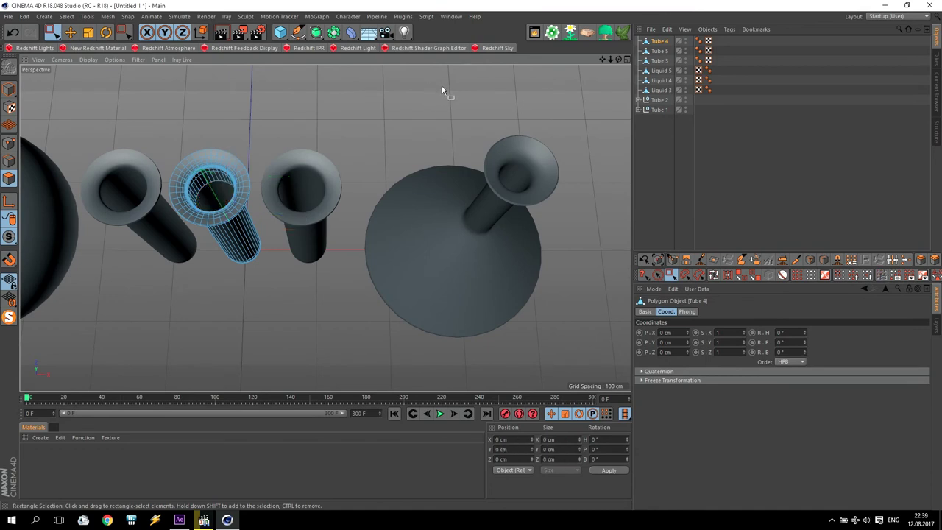
click(70, 32)
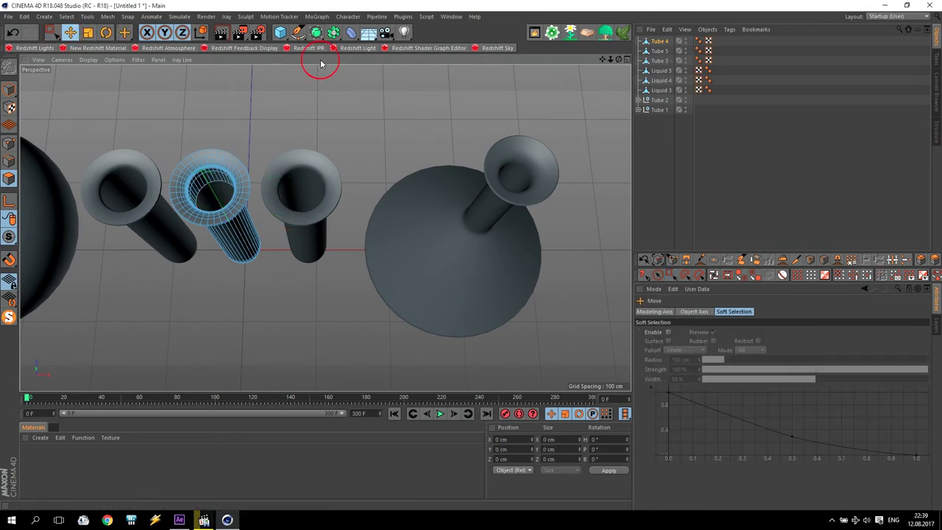
drag(601, 61, 290, 245)
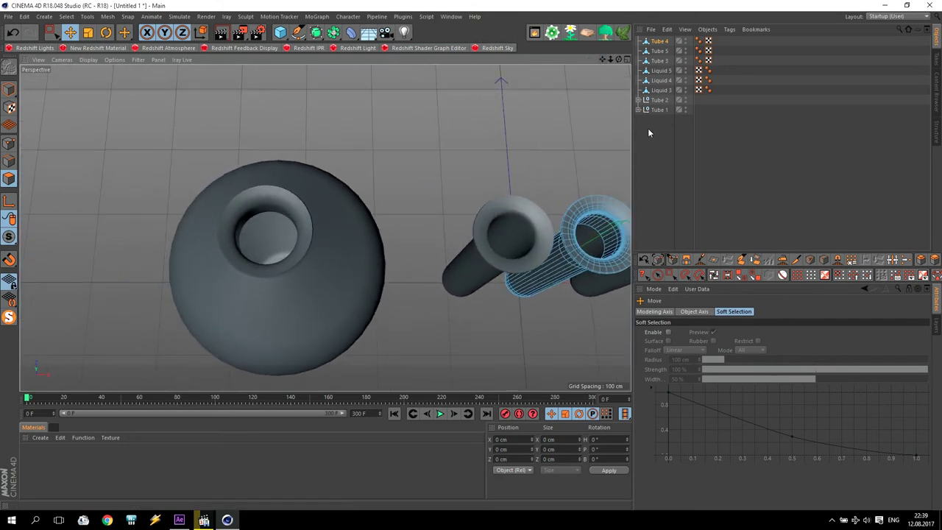
Step: Delete the Liquid 2 Collider under Tube 2, then trial-solo and delete Liquid 2
click(638, 100)
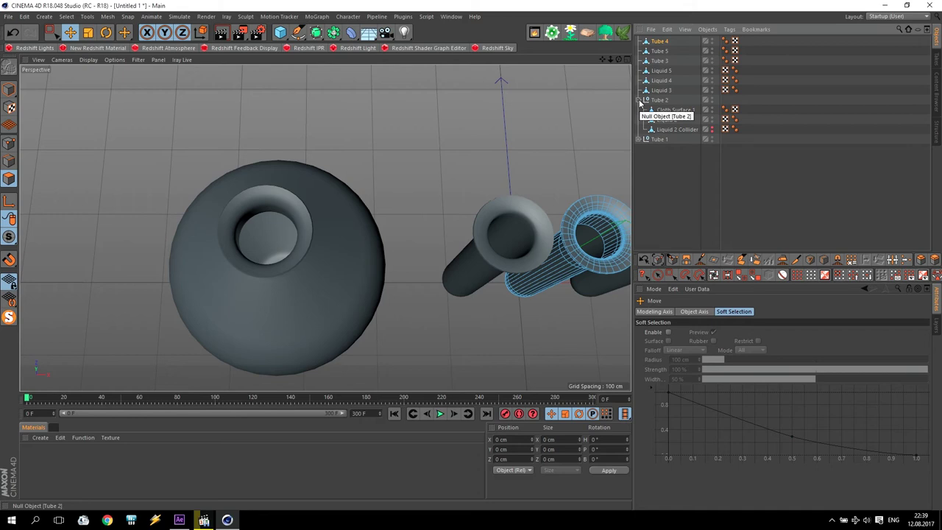
click(675, 130)
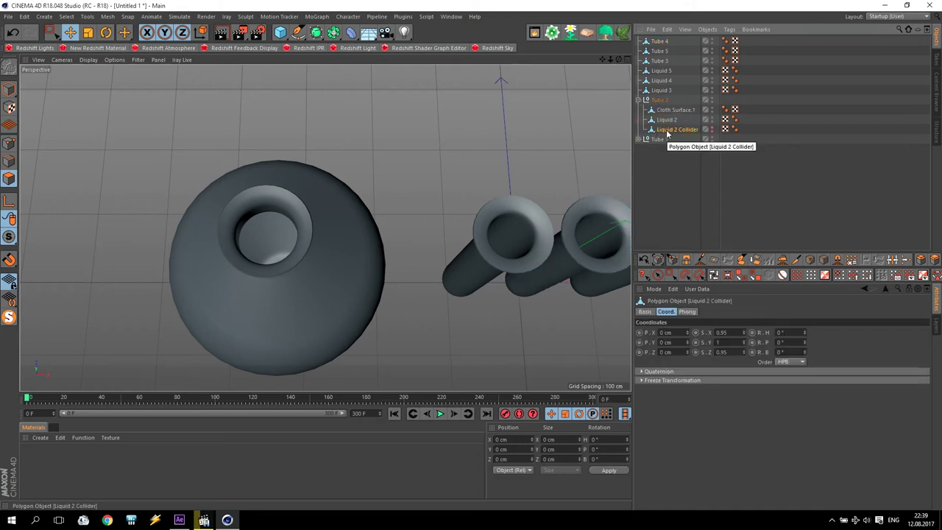
key(Delete)
click(667, 119)
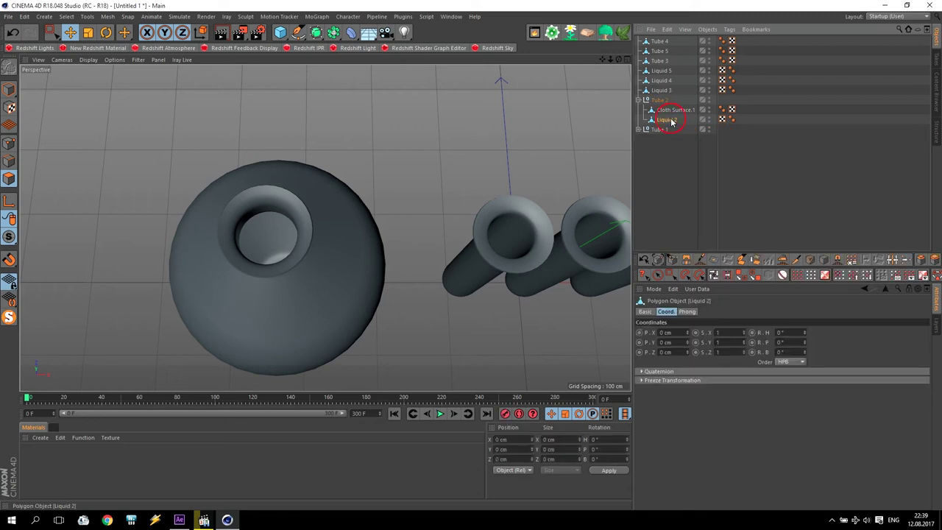
click(9, 316)
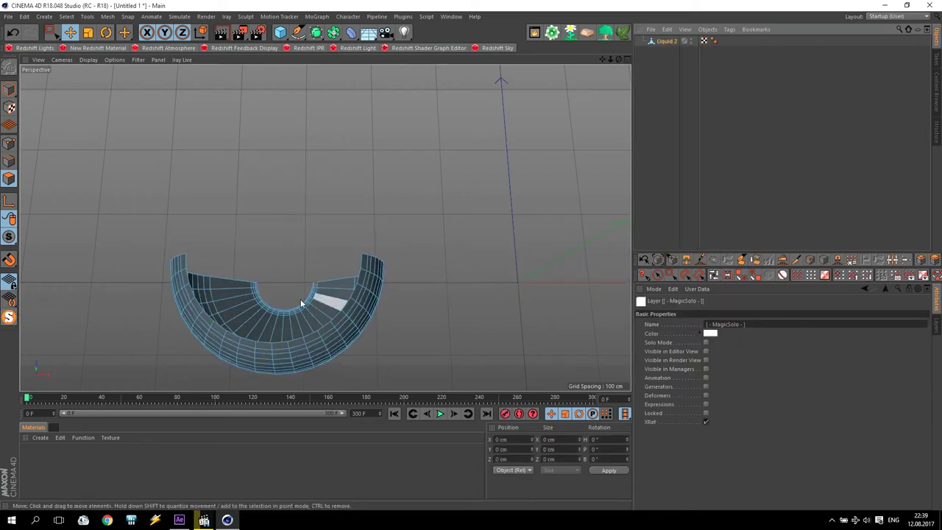
click(666, 42)
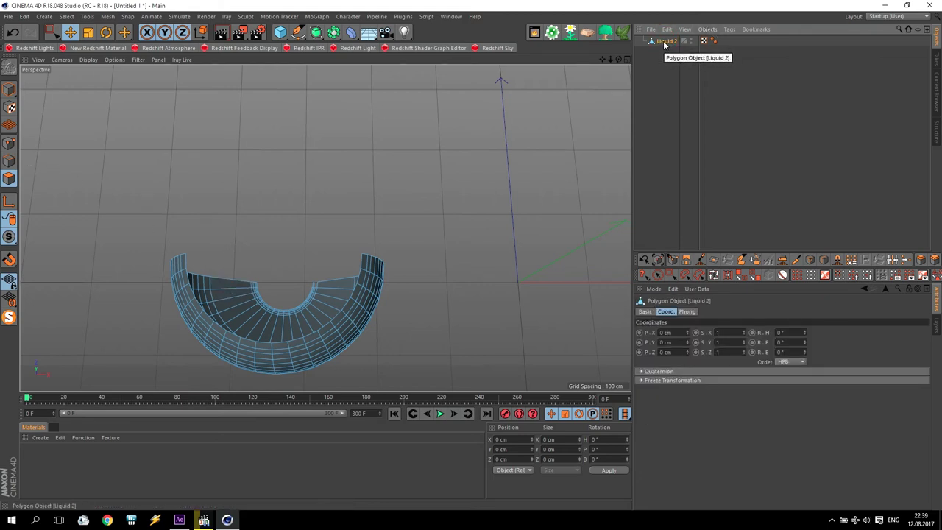
key(Delete)
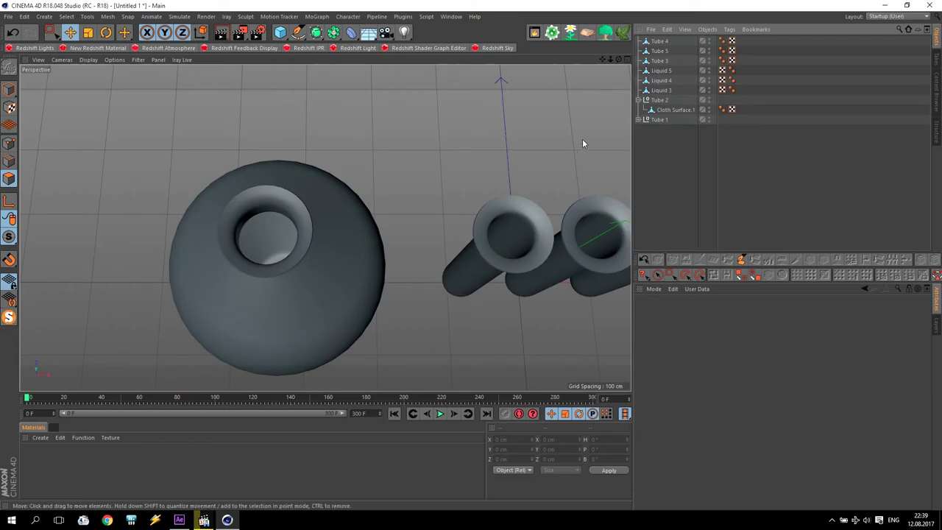
click(675, 109)
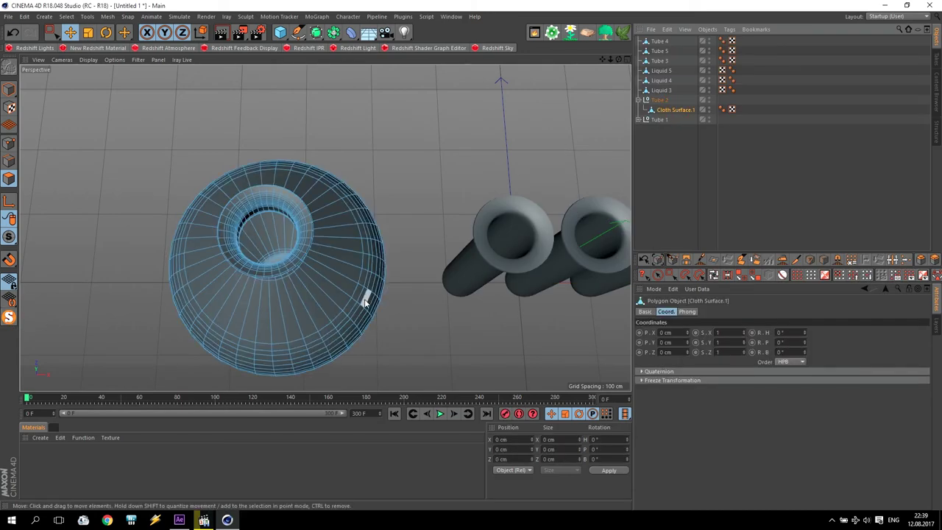
Step: Restore Liquid 2 with an undo and solo it with MagicSolo
alt+drag(309, 298, 309, 252)
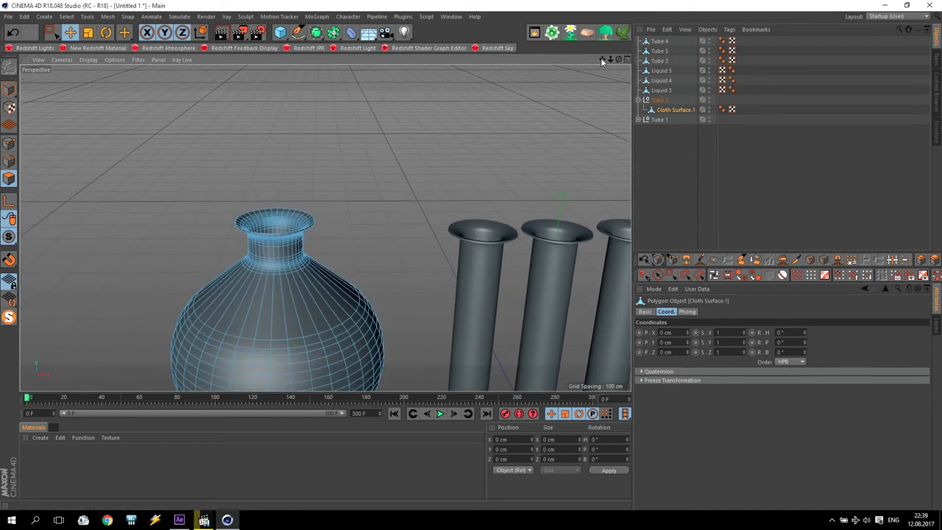
drag(601, 62, 326, 225)
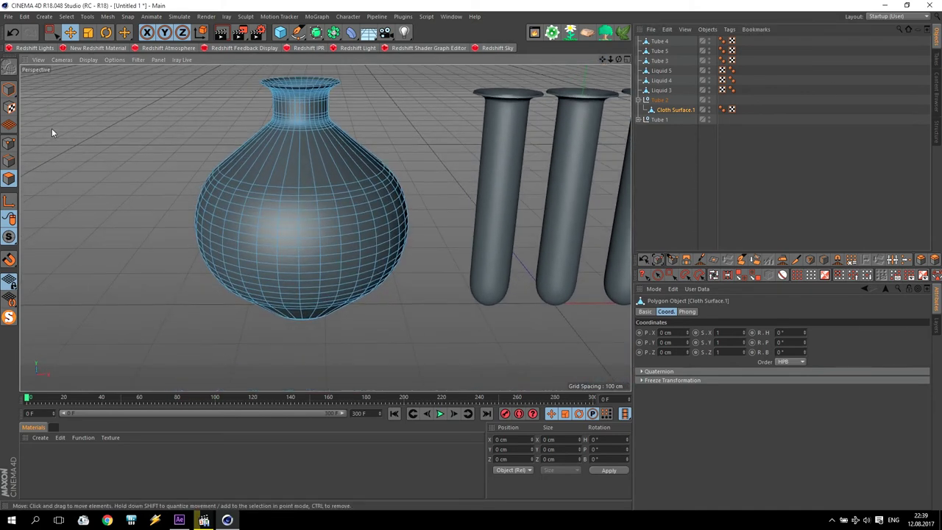
click(13, 32)
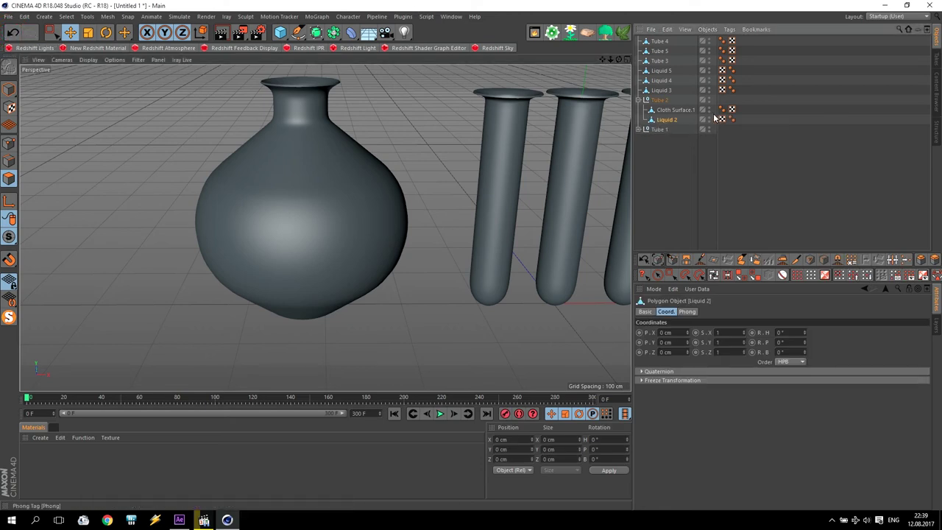
click(9, 316)
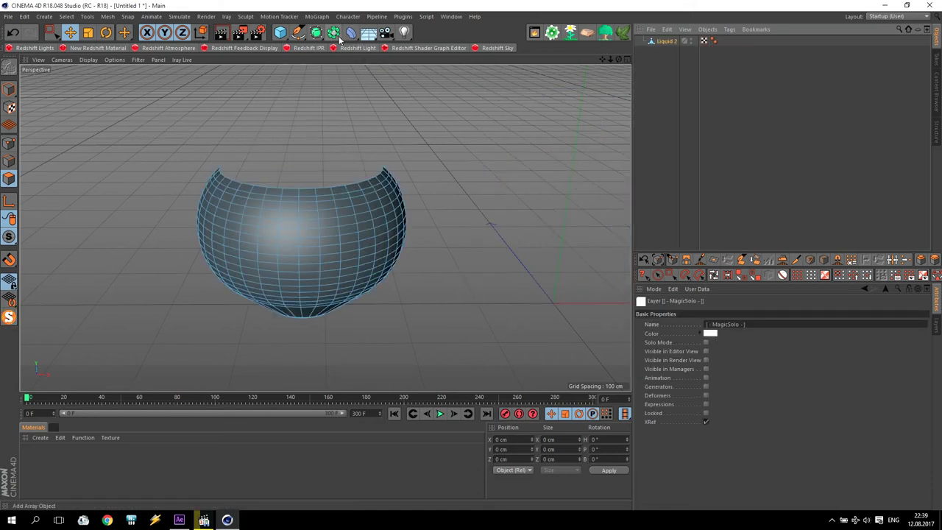
click(334, 32)
Step: Wrap Liquid 2 in a Symmetry object mirrored on the XY plane
alt+click(447, 82)
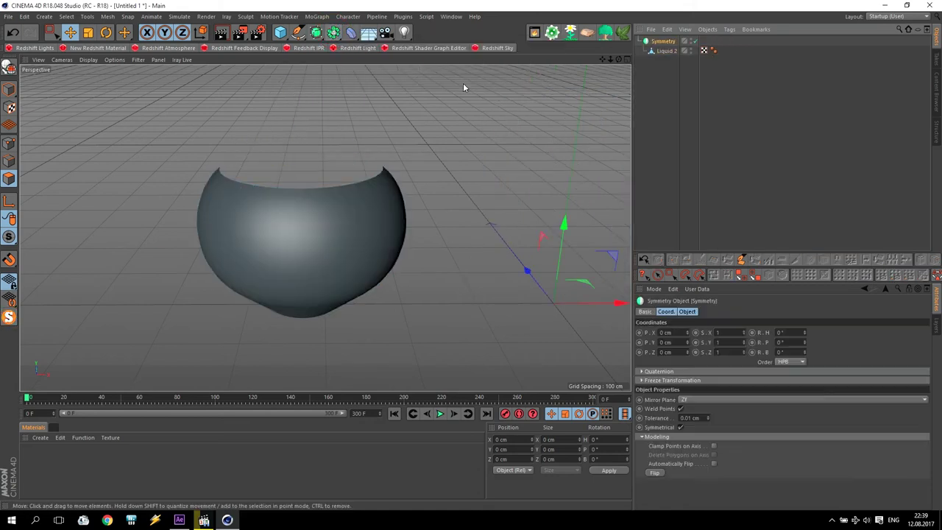
click(665, 49)
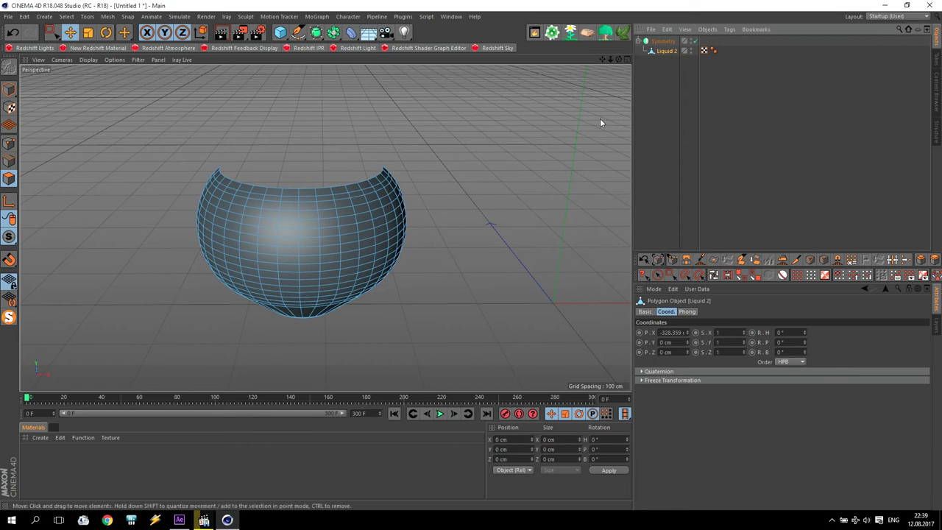
click(663, 41)
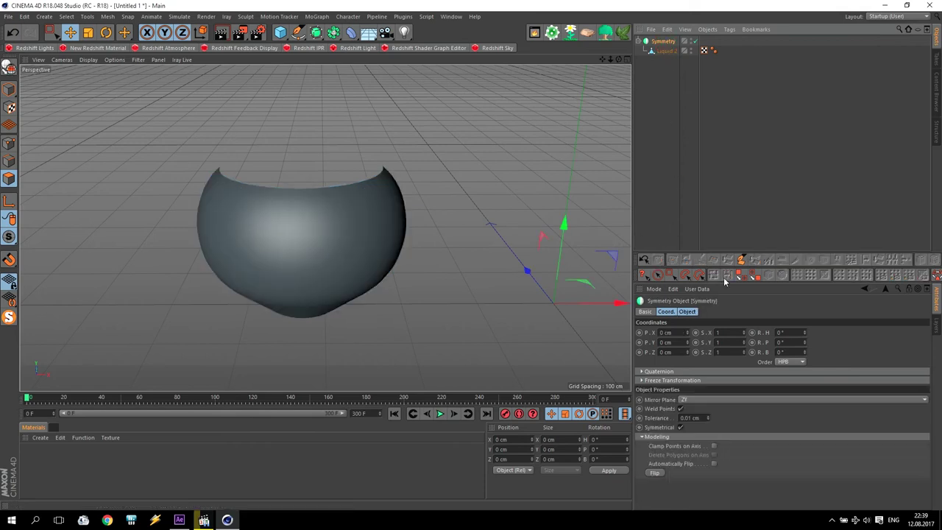
click(700, 399)
click(699, 410)
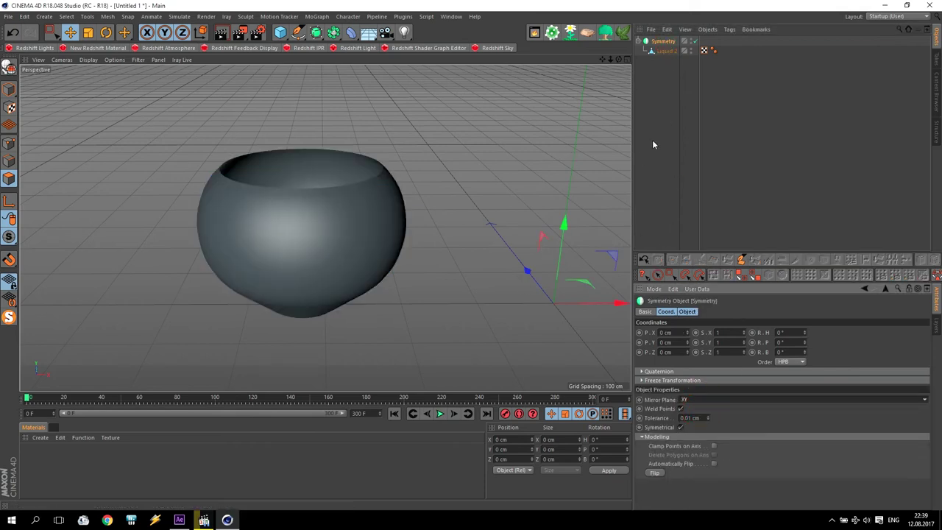
Step: Connect Objects + Delete Symmetry with Liquid 2, then switch to Edge mode
ctrl+click(664, 51)
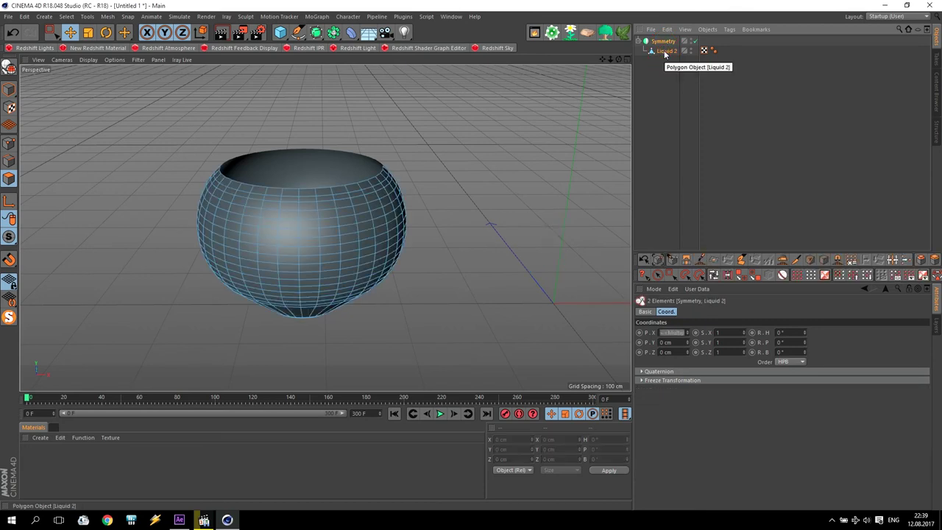
right_click(664, 53)
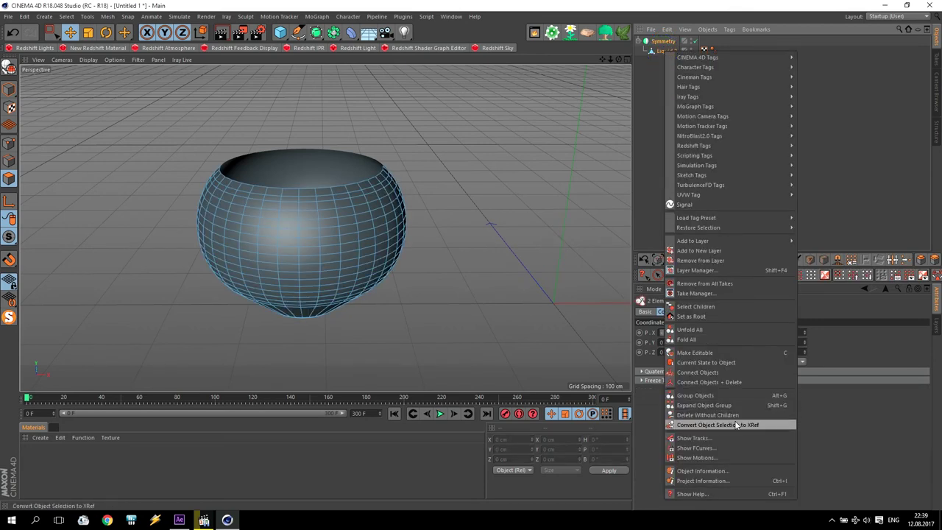
click(701, 382)
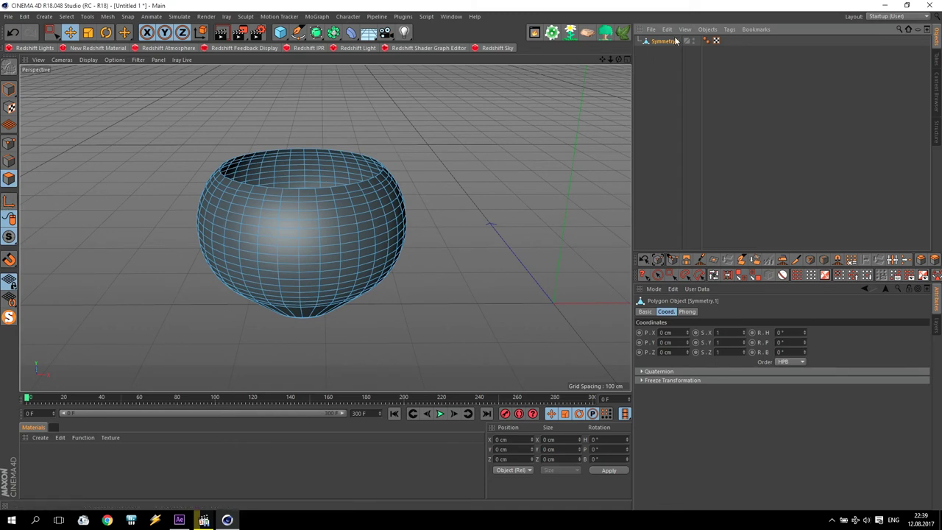
click(9, 160)
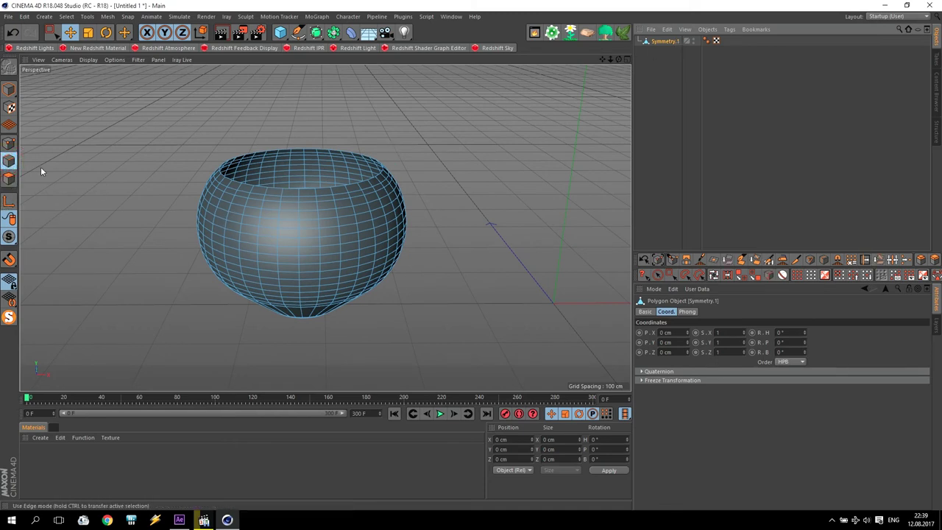
Step: Extrude the bowl's top rim edge loop upward about 9 cm
click(713, 274)
click(307, 190)
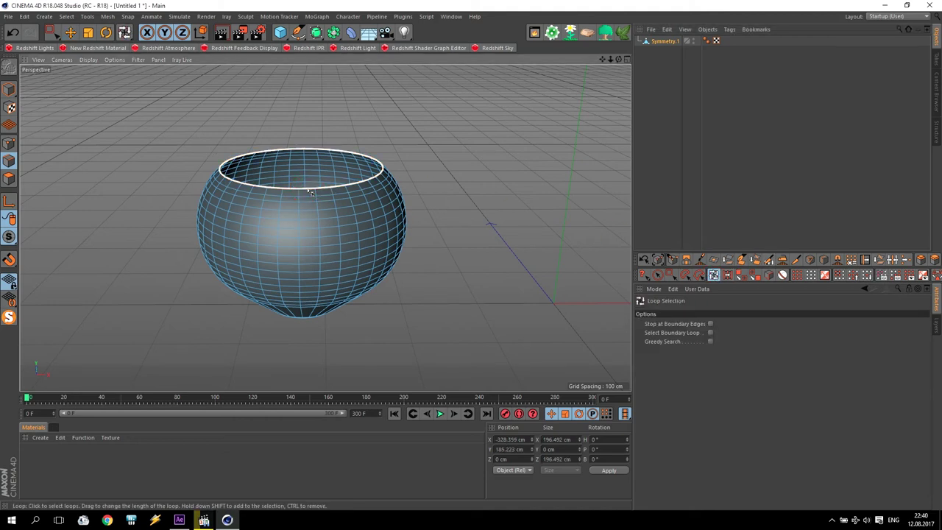
drag(606, 58, 606, 95)
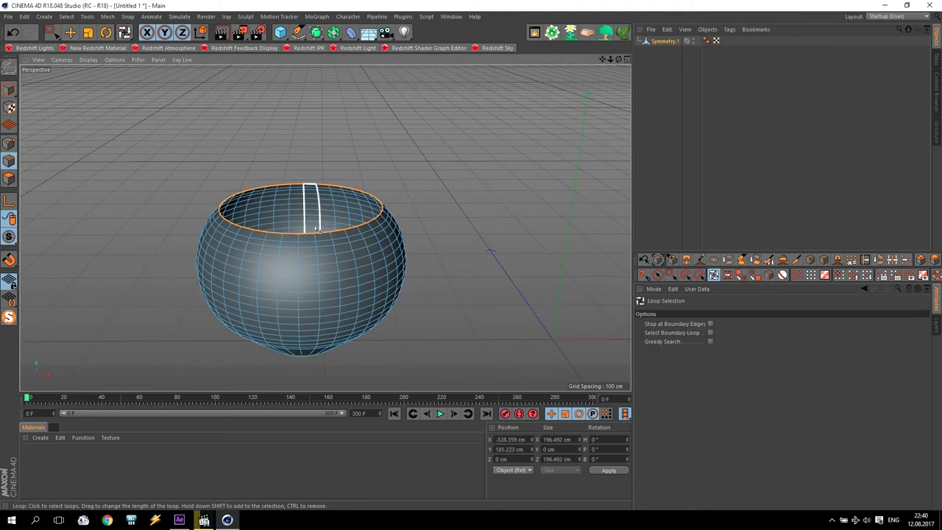
right_click(303, 231)
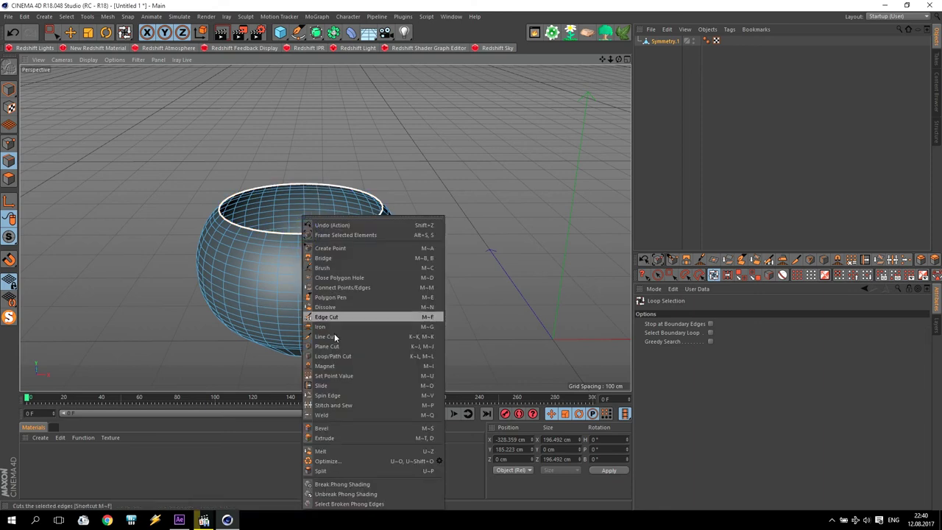
click(331, 437)
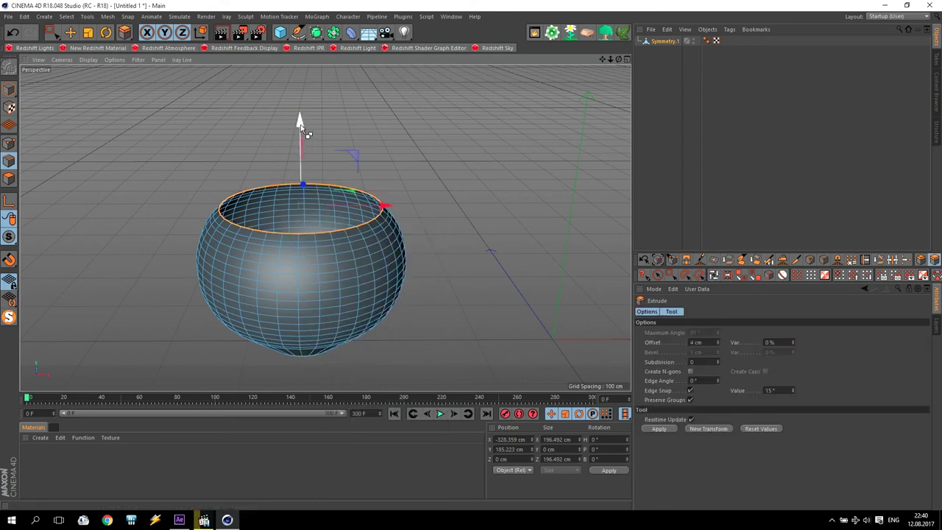
drag(302, 129, 300, 117)
Step: Weld the top rim loop of points into a single centre point
click(9, 142)
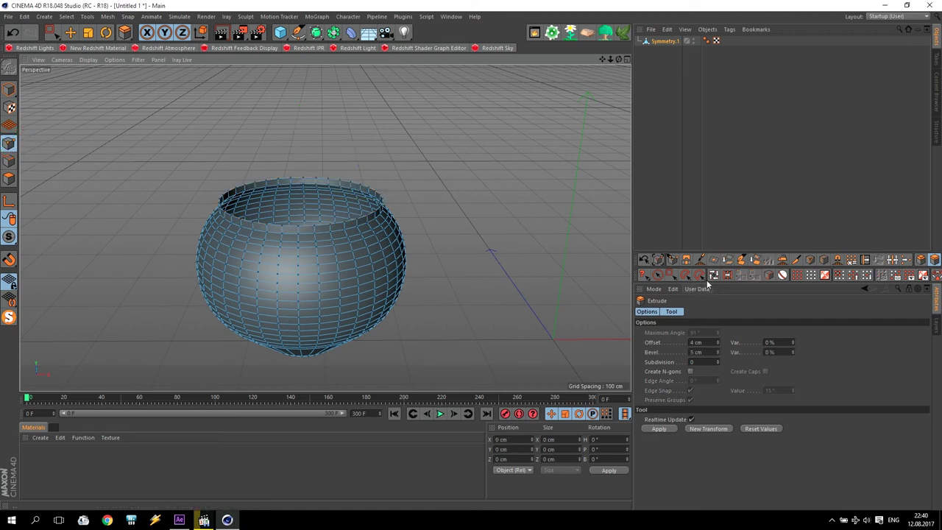
click(712, 275)
click(322, 224)
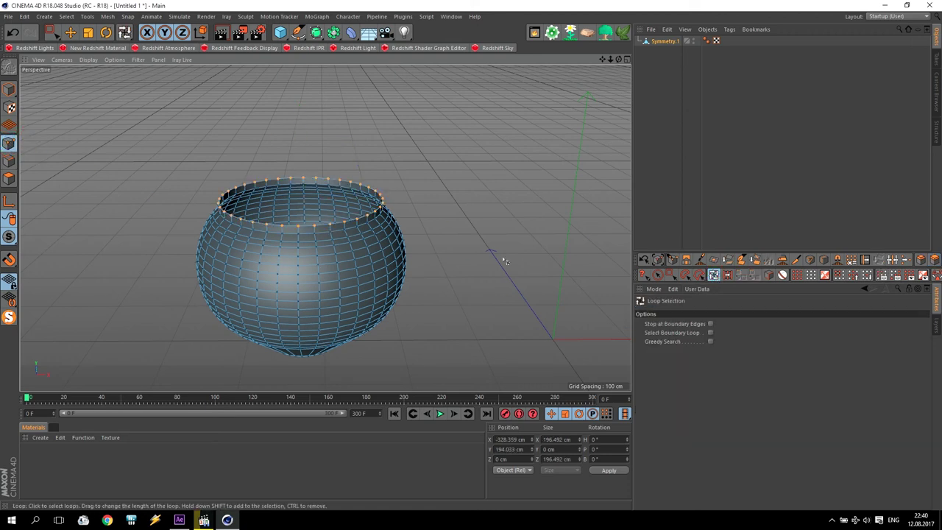
right_click(348, 221)
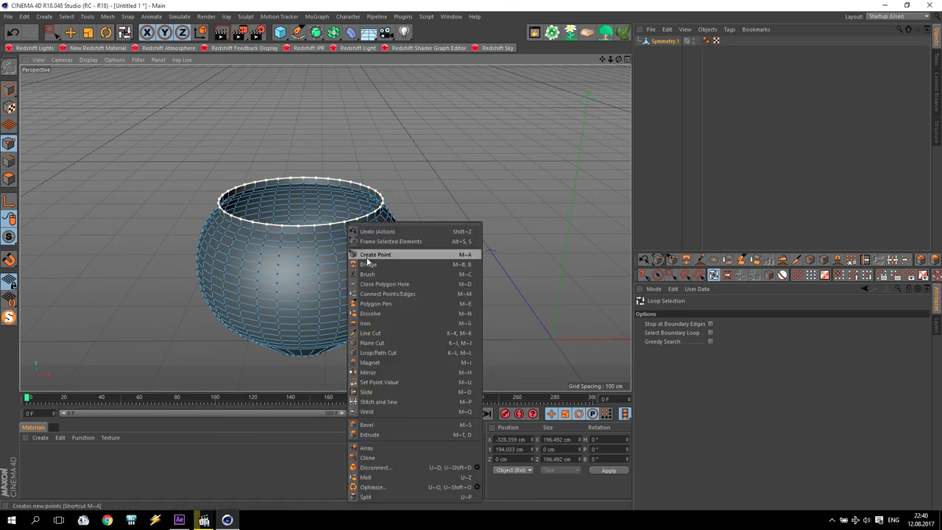
click(367, 411)
click(305, 200)
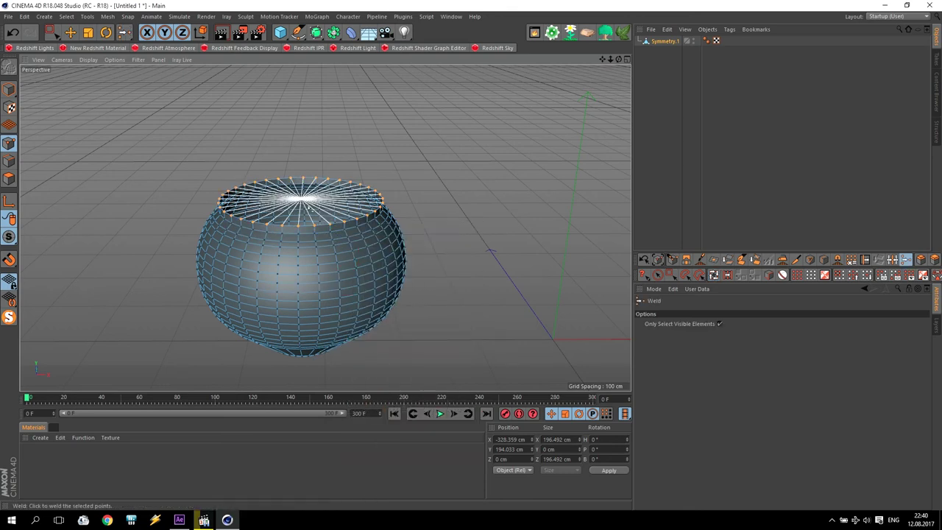
Step: Lower the apex point in Front view so the top sits nearly flat
middle_click(298, 199)
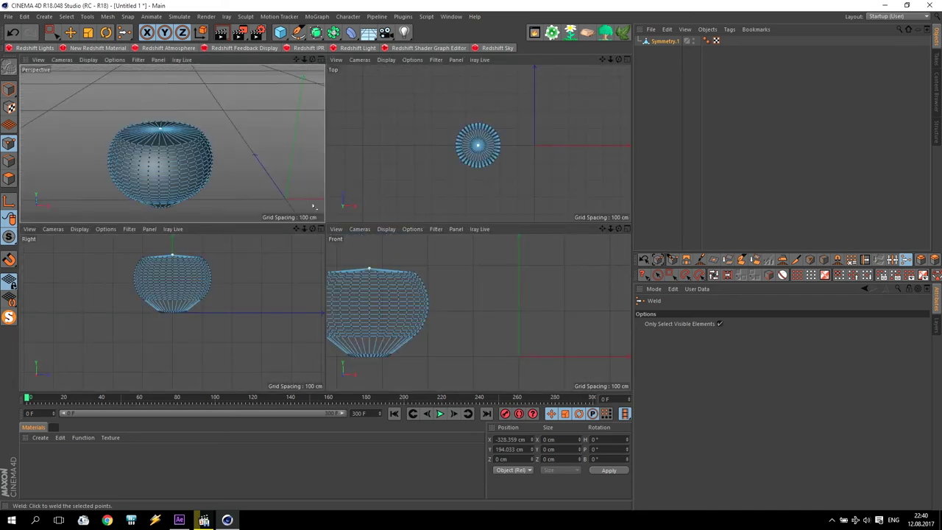
middle_click(366, 302)
drag(601, 59, 233, 186)
click(70, 31)
drag(285, 148, 286, 164)
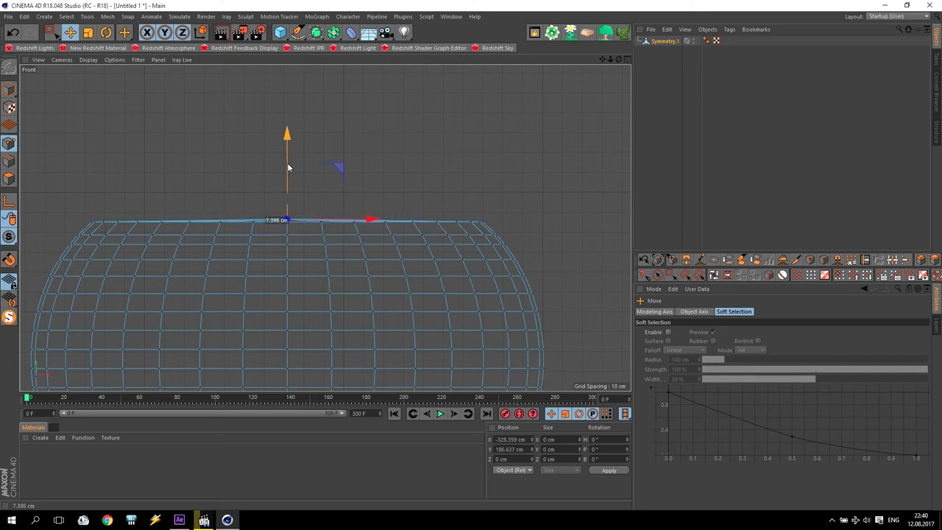
click(465, 186)
Step: Rename Symmetry.1 to Liquid 2
double_click(665, 40)
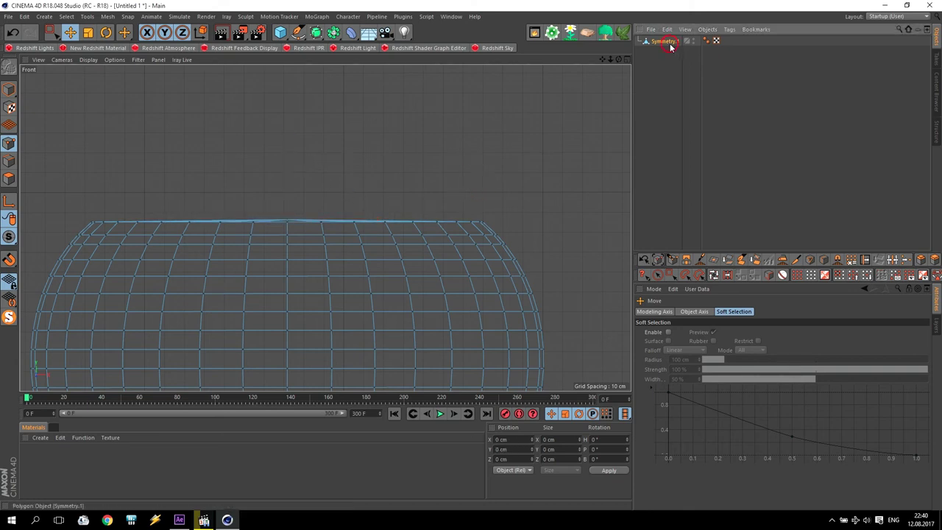
text(L)
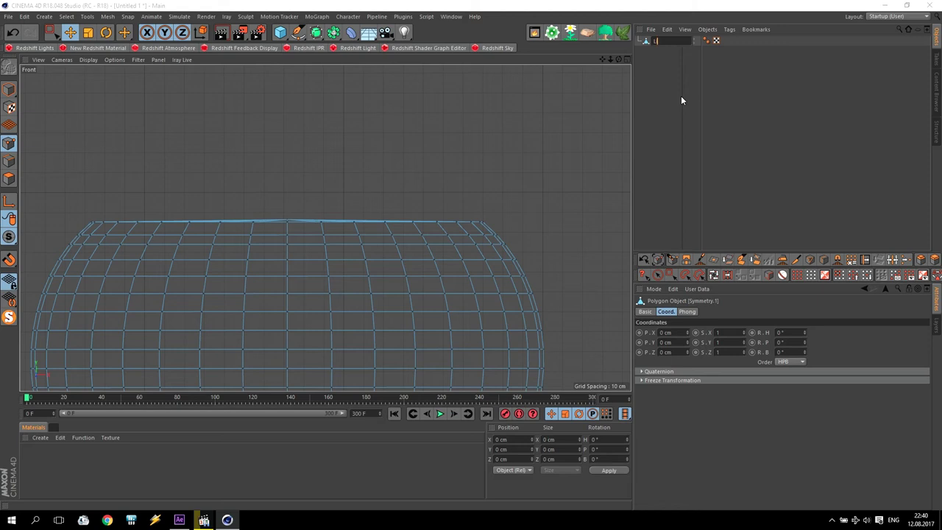
text(iquid 2)
click(664, 42)
key(Return)
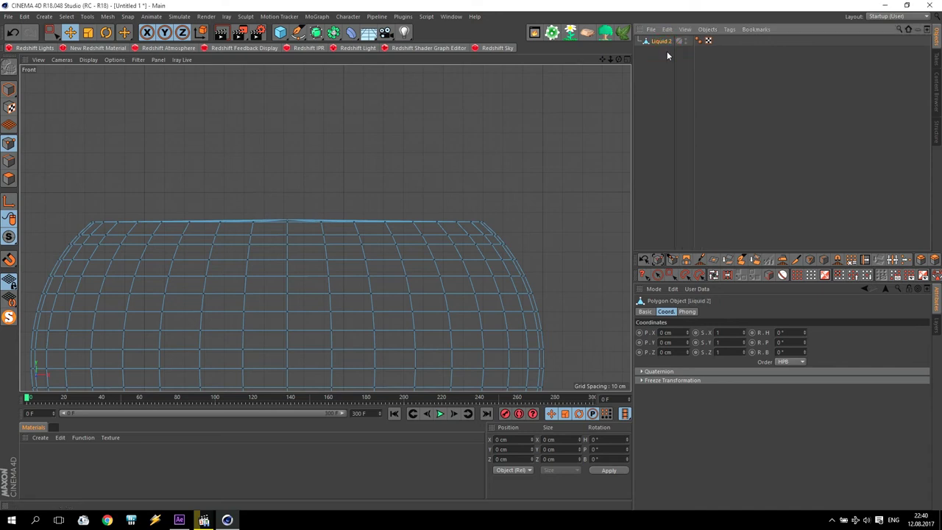
Step: Duplicate Liquid 2 as Liquid 2 Collider and scale it to 0.95 in X and Z
ctrl+drag(659, 41, 662, 52)
double_click(670, 53)
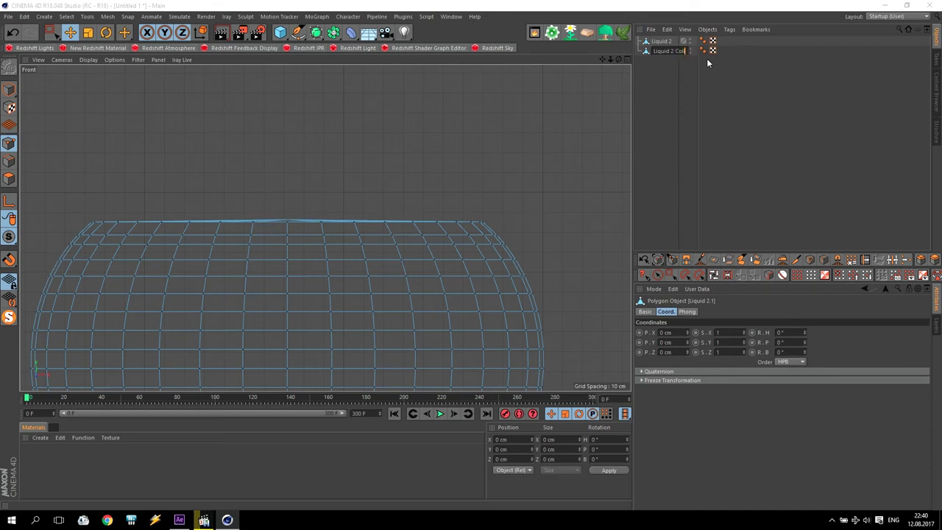
key(Return)
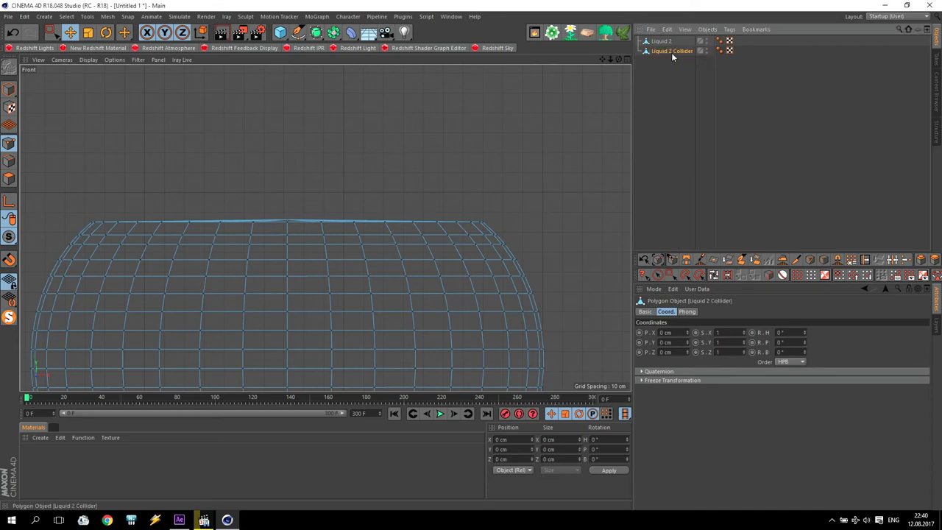
click(717, 332)
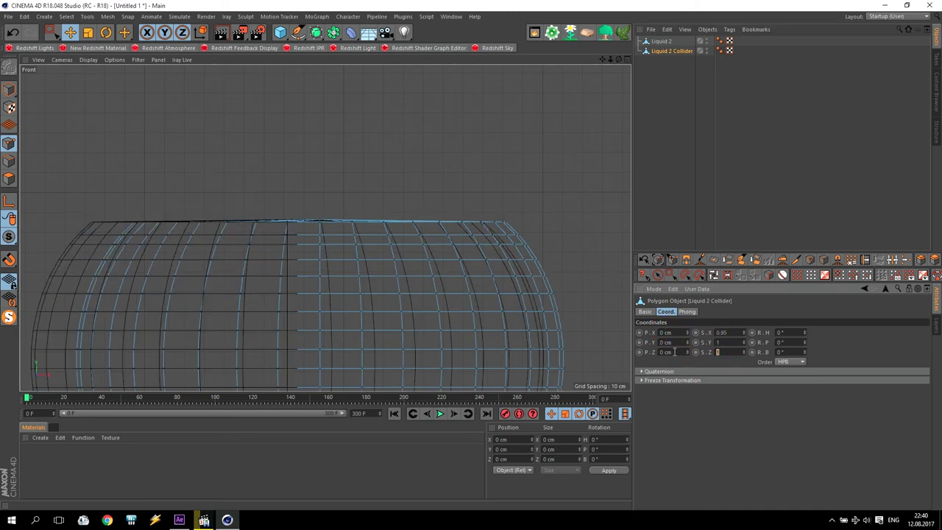
text(.95)
text(0.95)
key(Return)
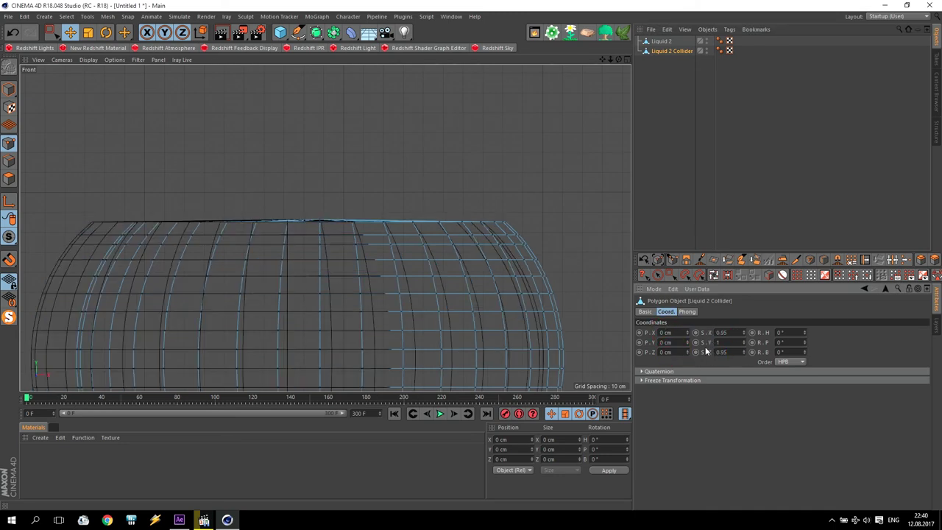
Step: Slide Liquid 2 Collider left along X to -16.549 cm in Front view
scroll(437, 261, down, 3)
scroll(439, 313, down, 2)
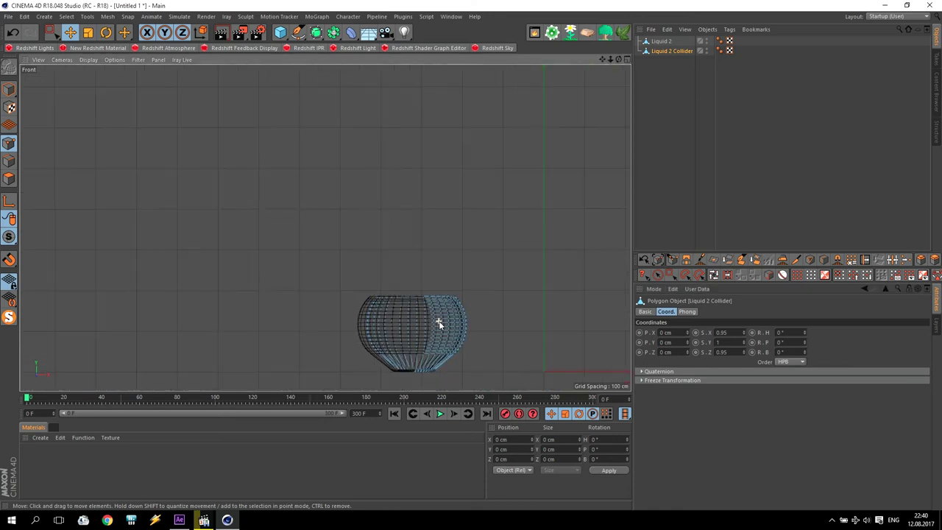
scroll(419, 373, up, 3)
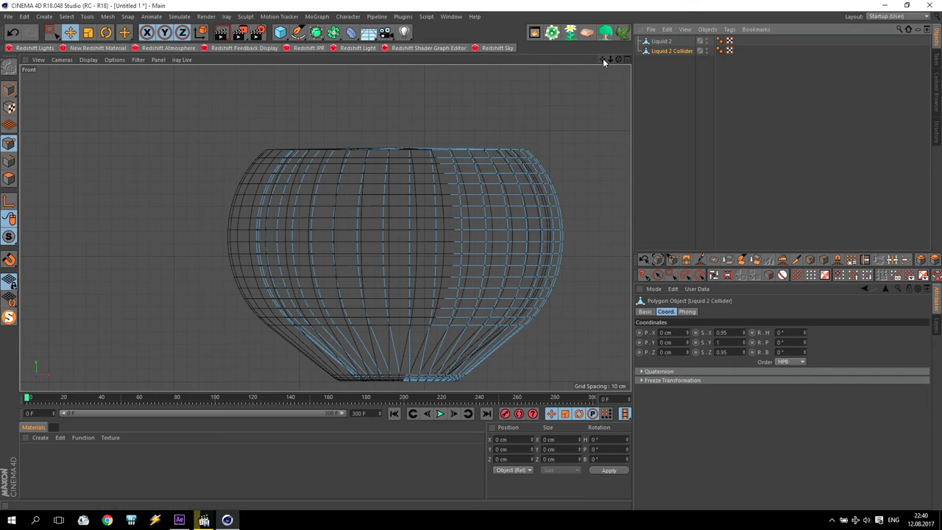
drag(603, 62, 566, 37)
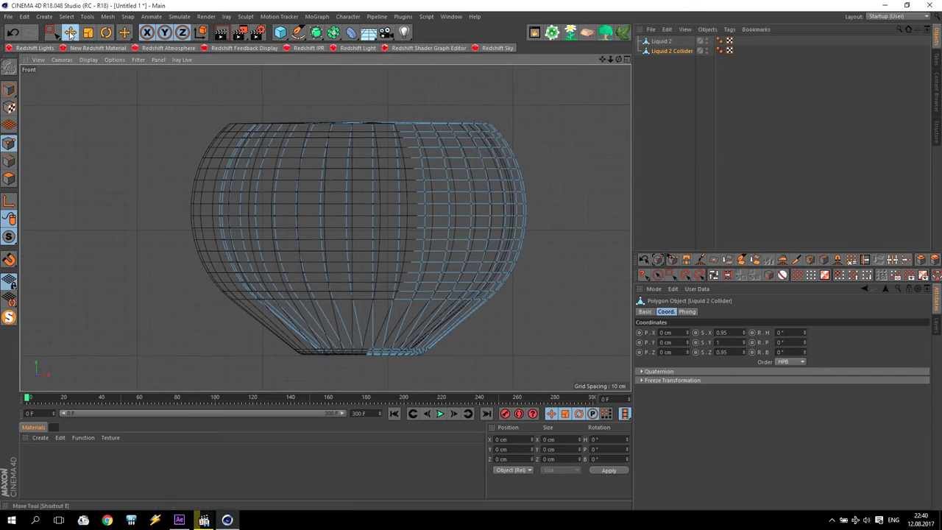
click(70, 33)
scroll(471, 298, down, 1)
scroll(515, 299, down, 4)
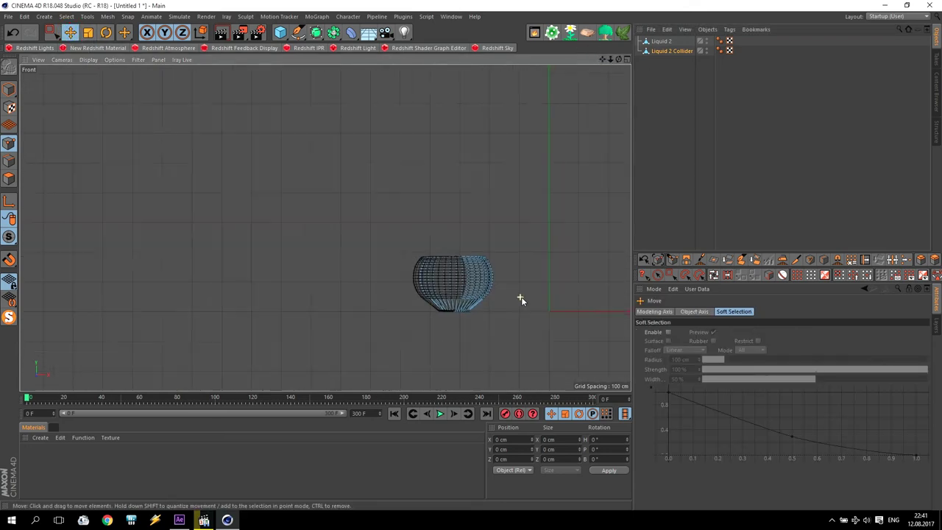
scroll(544, 303, up, 2)
scroll(548, 276, up, 1)
mouse_move(588, 241)
middle_down()
mouse_move(325, 228)
mouse_move(534, 245)
middle_up()
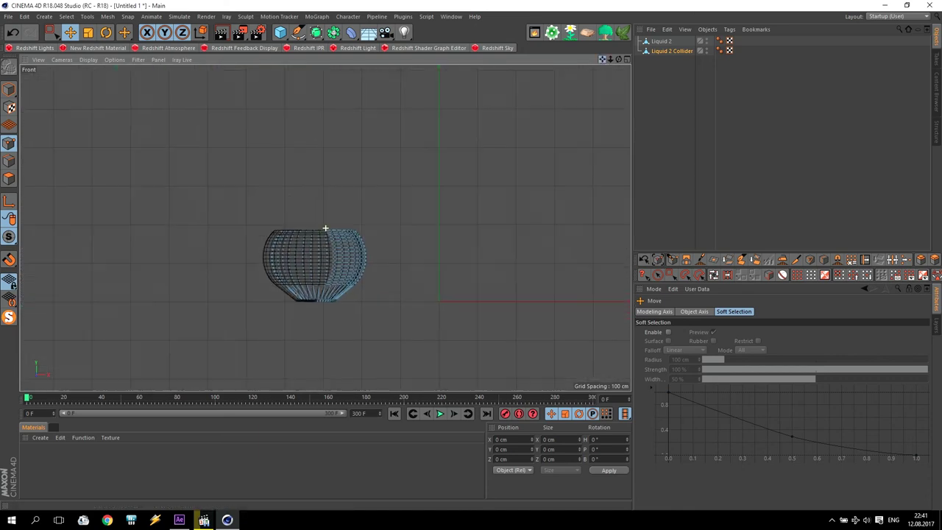
click(662, 43)
click(664, 51)
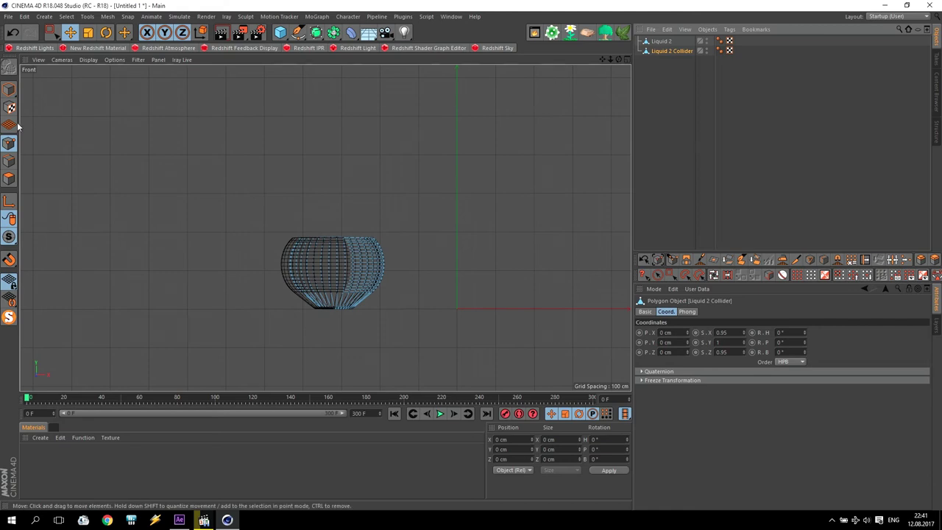
click(9, 90)
drag(480, 311, 470, 311)
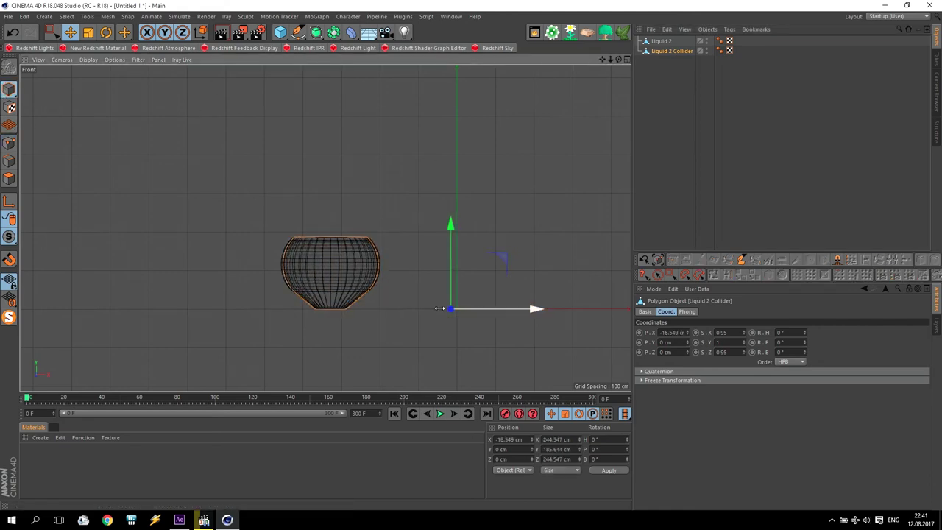
Step: Compare the collider's position with Liquid 2 and maximize the Perspective view
scroll(317, 309, up, 5)
drag(601, 59, 325, 227)
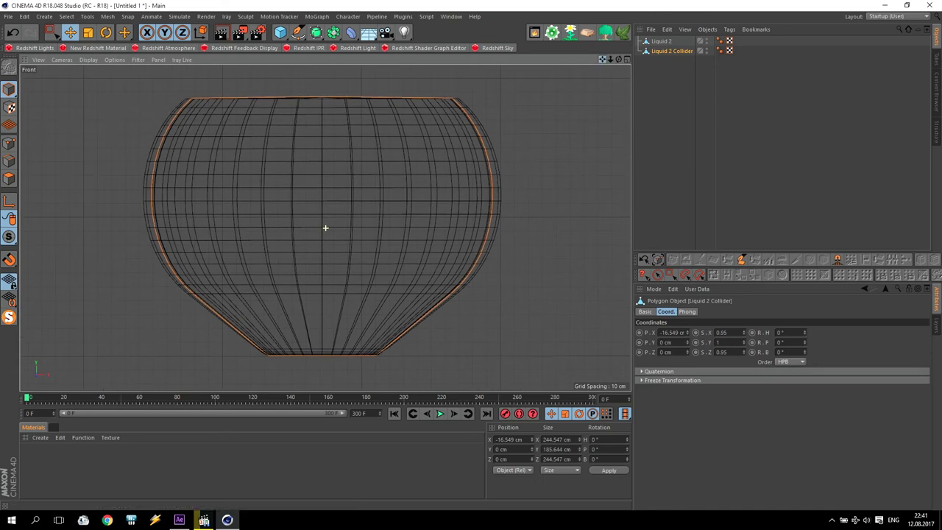
click(660, 42)
click(664, 52)
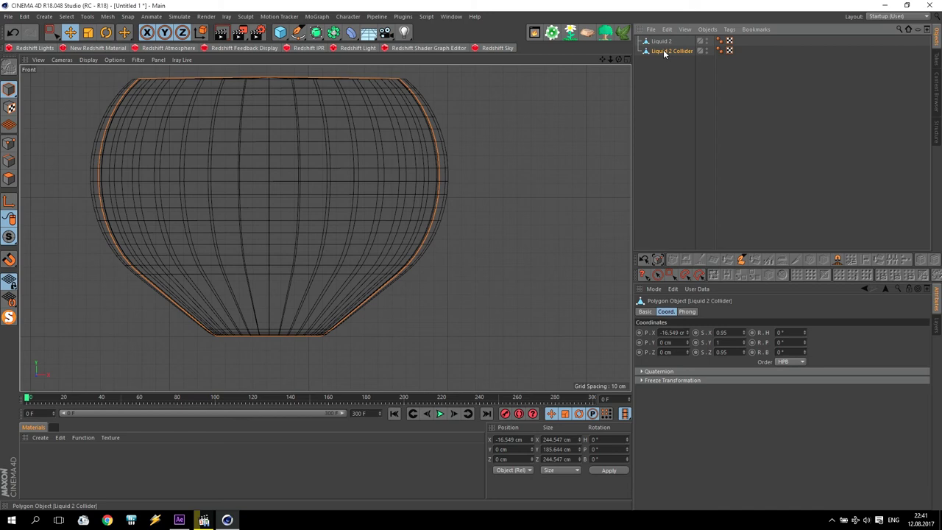
middle_click(475, 198)
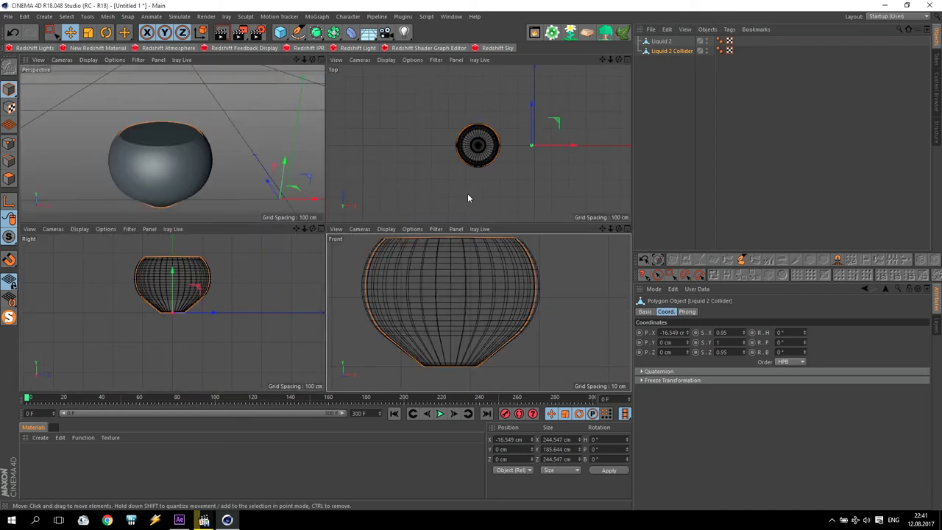
middle_click(181, 169)
Step: Turn off MagicSolo and move Liquid 2 Collider into the Tube 2 group
click(518, 212)
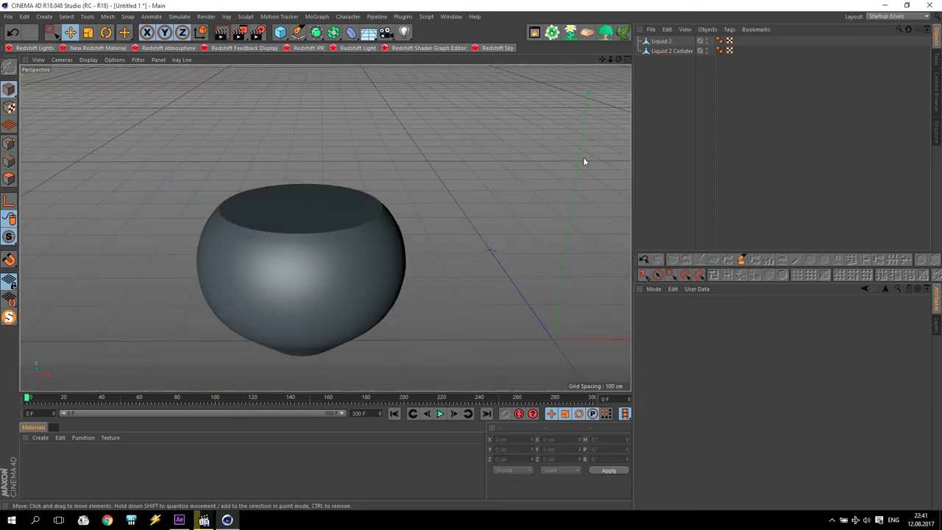
click(8, 318)
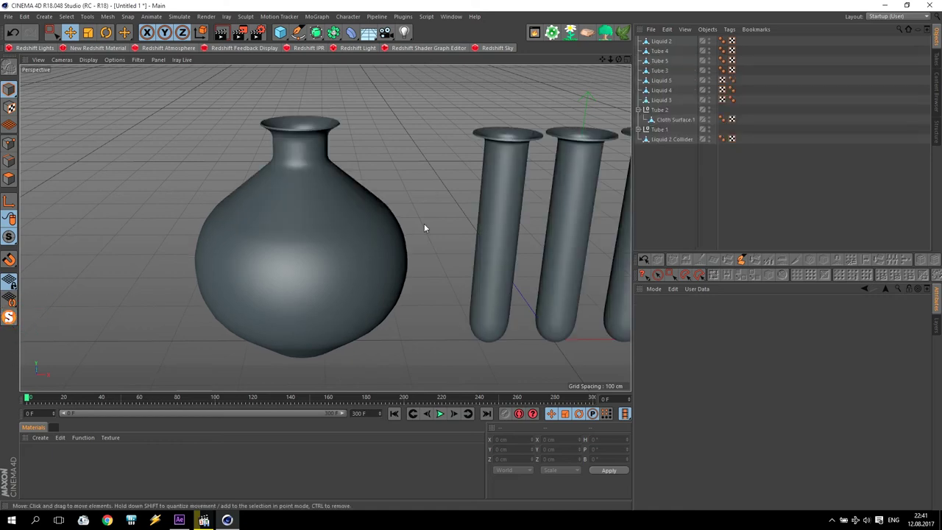
drag(602, 58, 682, 125)
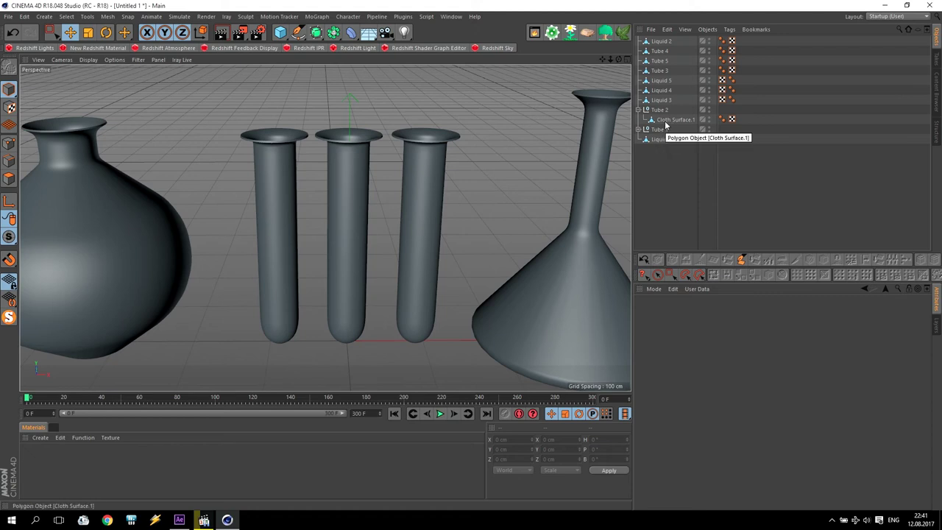
click(673, 119)
drag(676, 122, 673, 125)
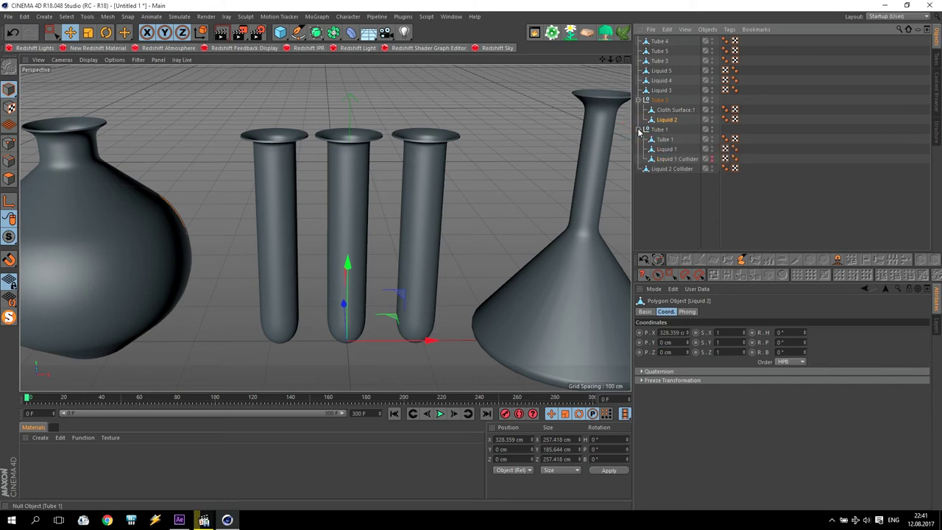
drag(671, 168, 676, 125)
Step: Rename Cloth Surface.1 to Tube 2 and collapse the Tube 1 and Tube 2 groups
click(671, 112)
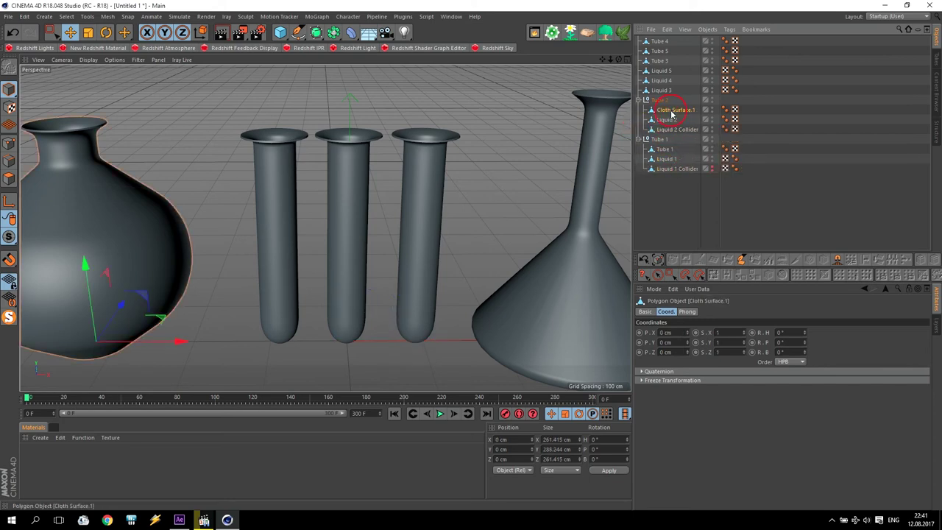
double_click(671, 110)
text(1)
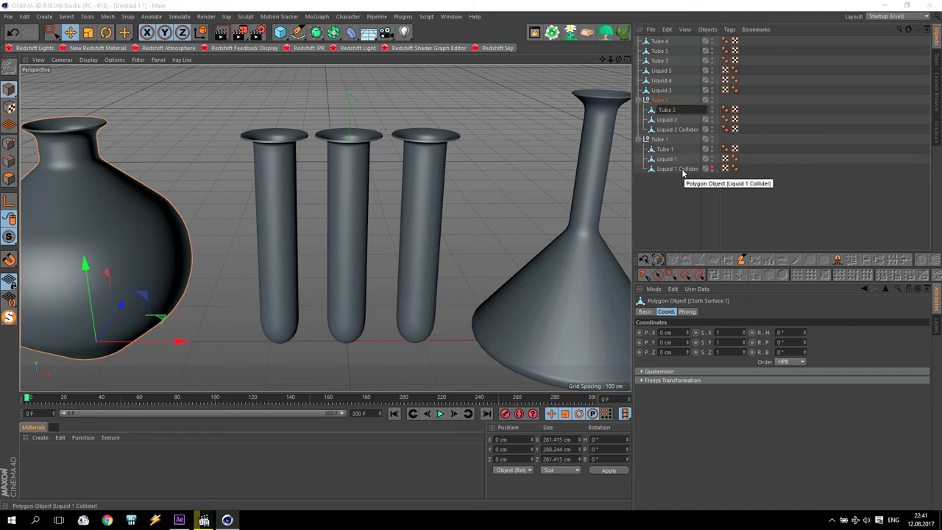
click(637, 139)
click(637, 99)
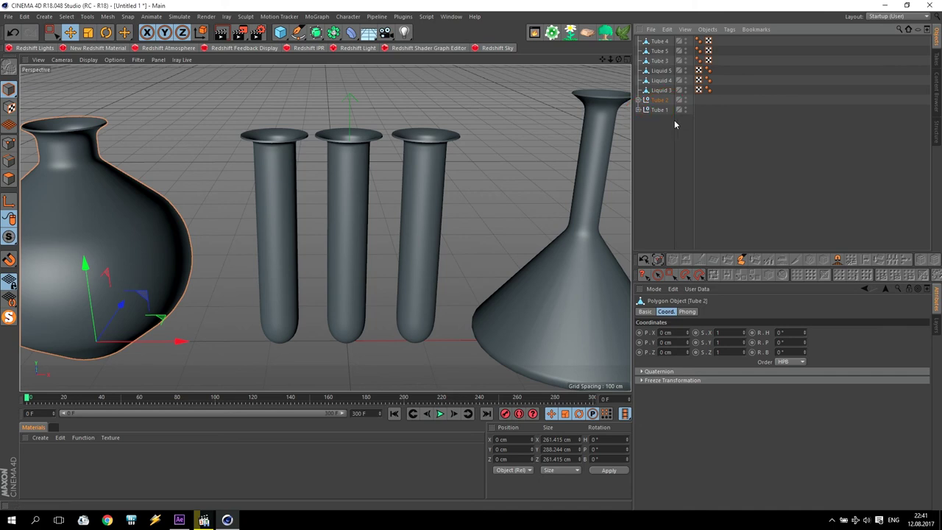
Step: Select Liquid 5, Liquid 4 and Liquid 3 and isolate them with MagicSolo
click(659, 70)
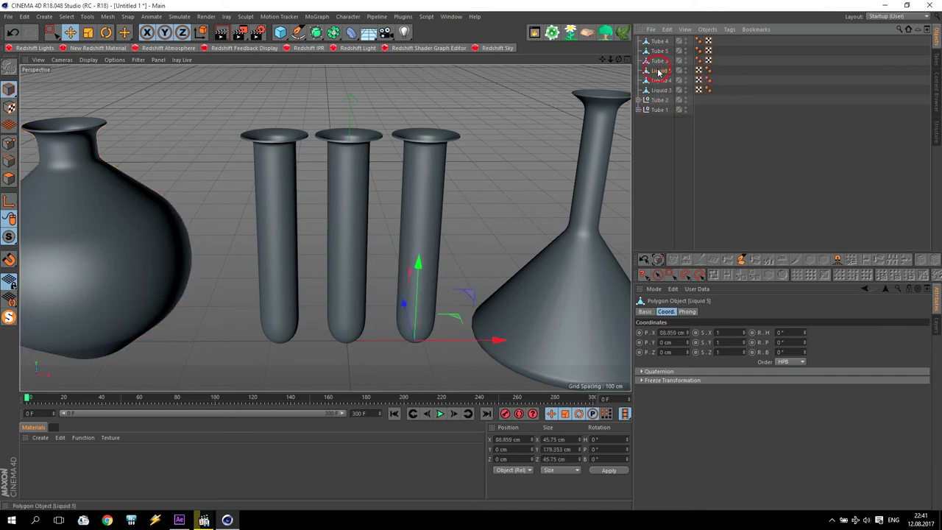
click(659, 80)
click(660, 89)
click(660, 70)
shift+click(660, 89)
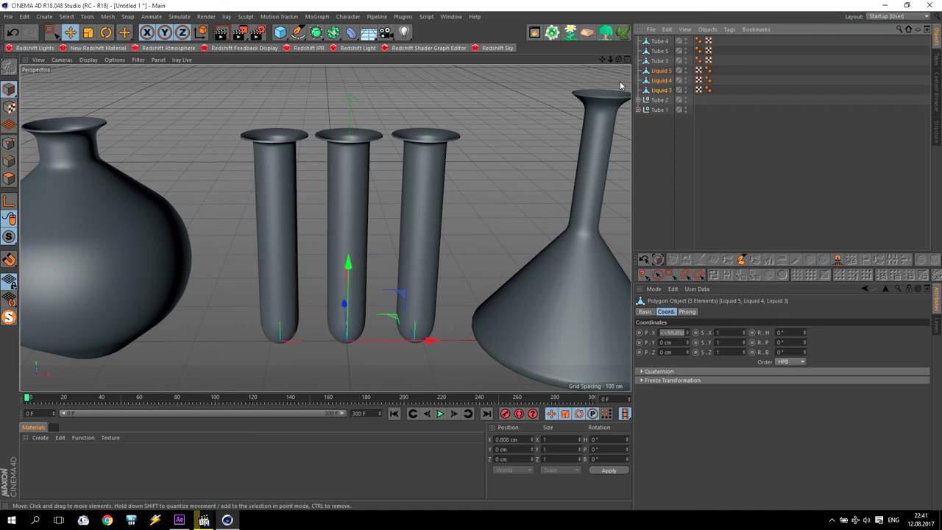
click(9, 316)
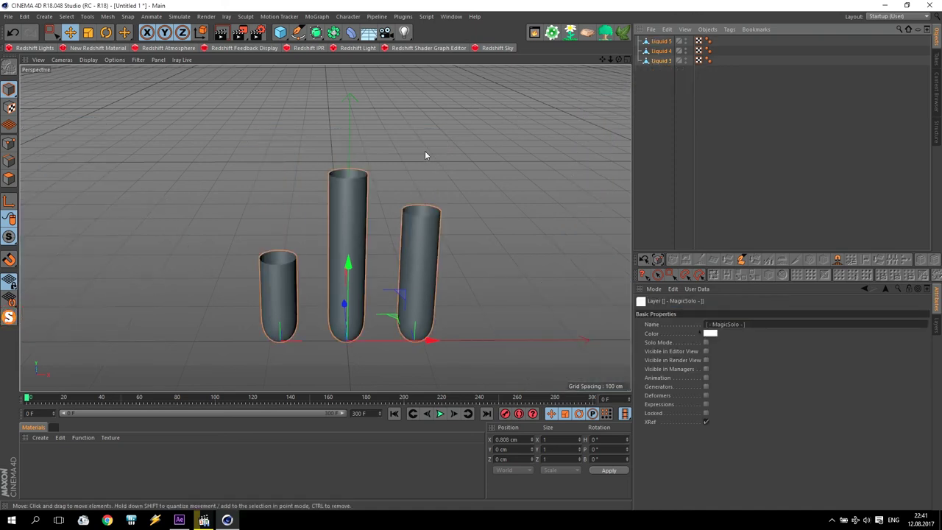
Step: Select only Liquid 5 and switch to Edge mode
click(660, 41)
scroll(377, 241, up, 2)
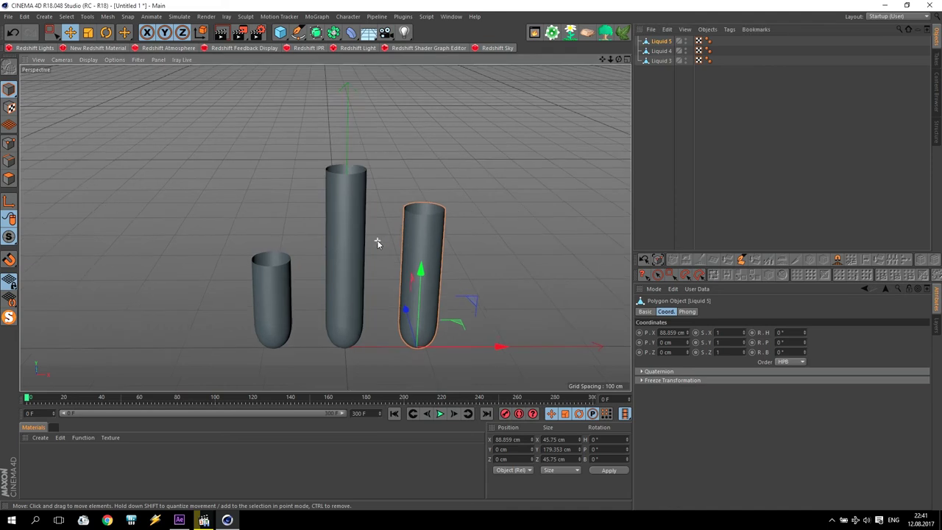
scroll(383, 242, up, 3)
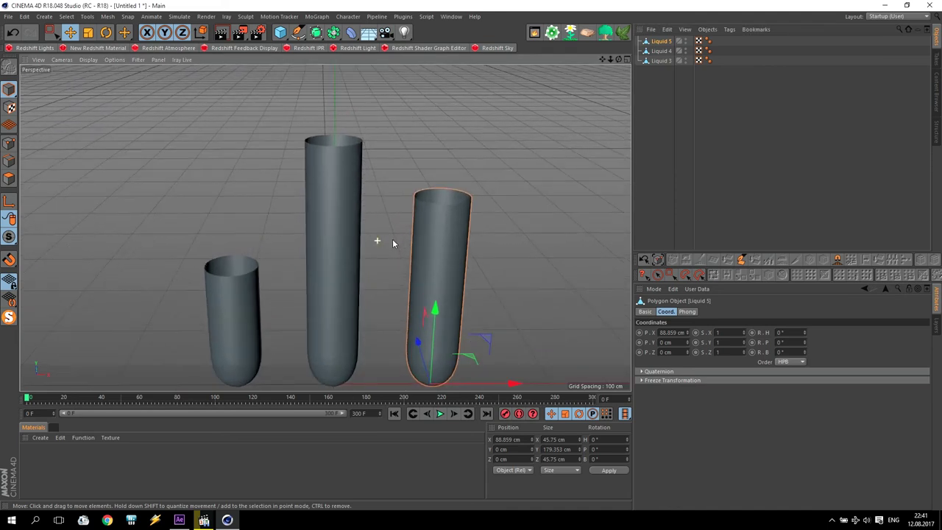
click(10, 161)
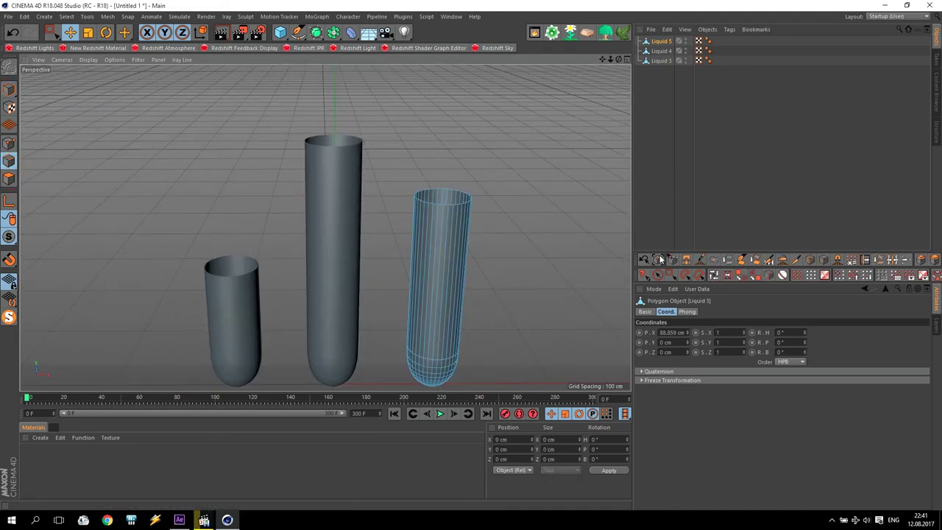
Step: Close Polygon Hole on the top rims of Liquid 5, 4 and 3, then return to Model mode
click(713, 275)
click(712, 259)
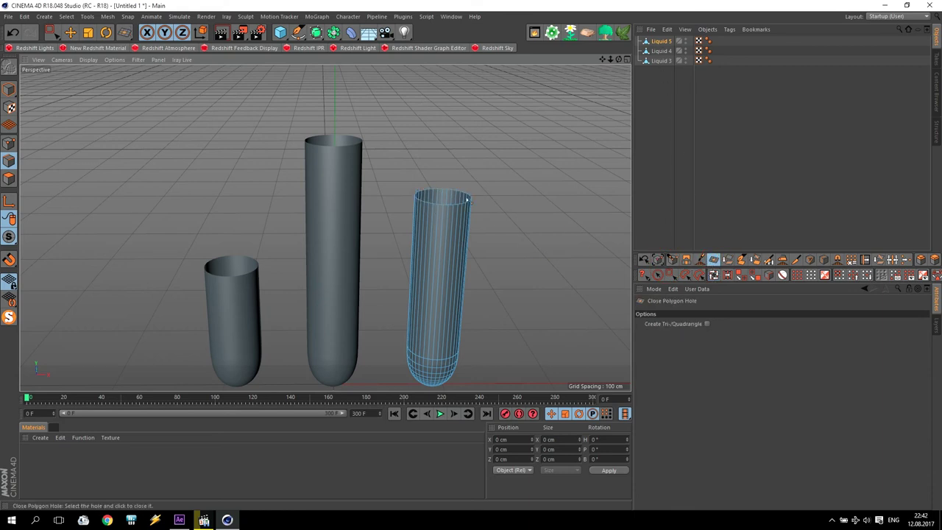
click(466, 198)
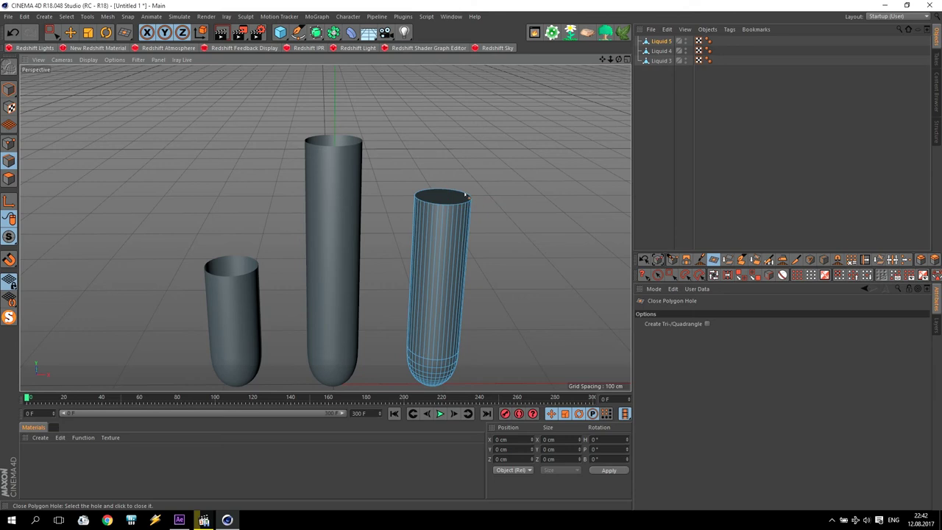
click(667, 52)
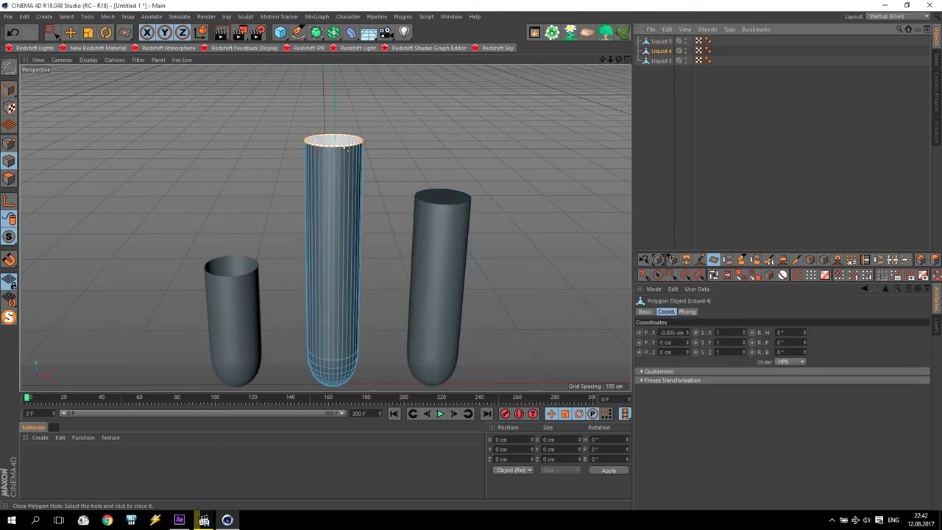
click(343, 148)
mouse_move(362, 149)
alt+mouse_down()
mouse_move(377, 179)
mouse_move(368, 168)
alt+mouse_up()
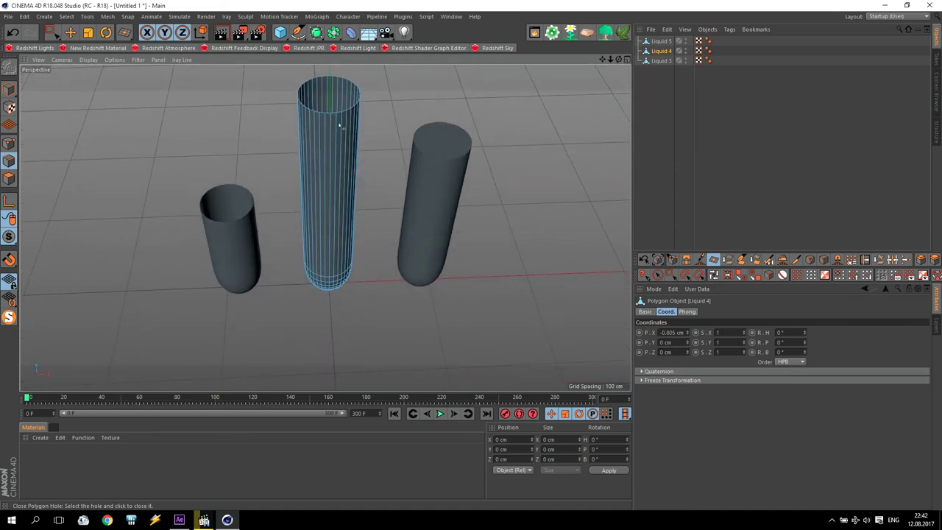
alt+drag(390, 107, 343, 248)
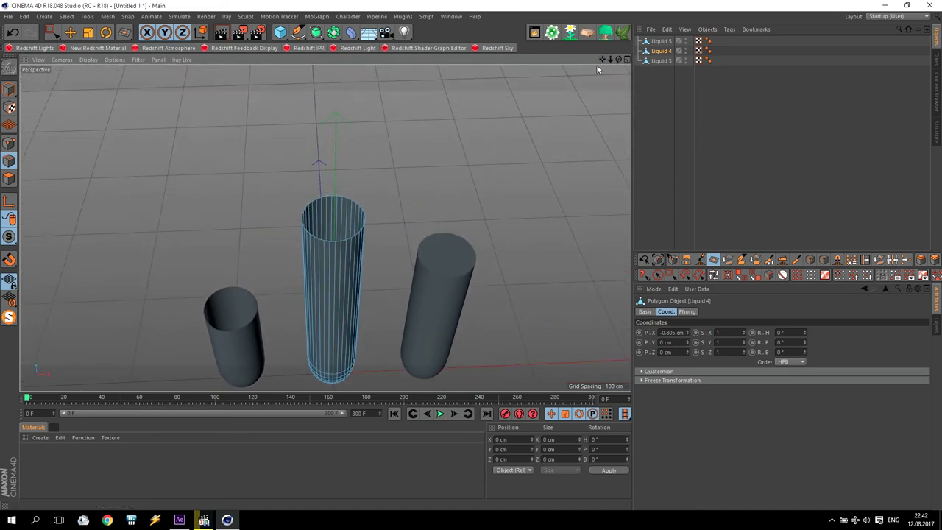
scroll(342, 248, up, 3)
click(346, 234)
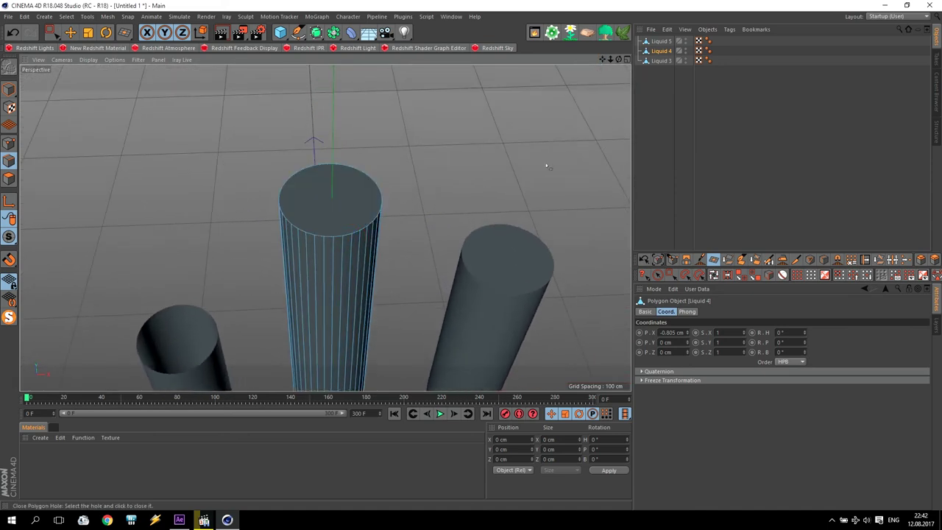
click(657, 62)
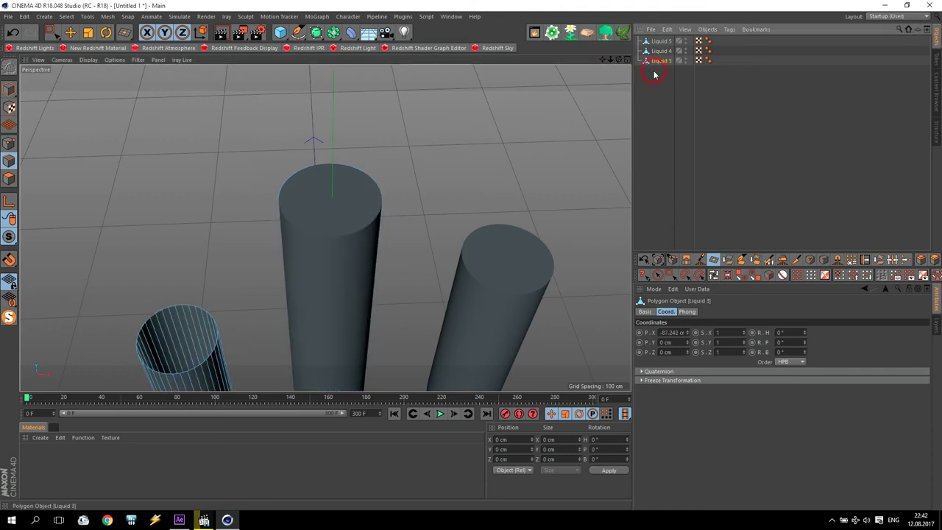
click(210, 358)
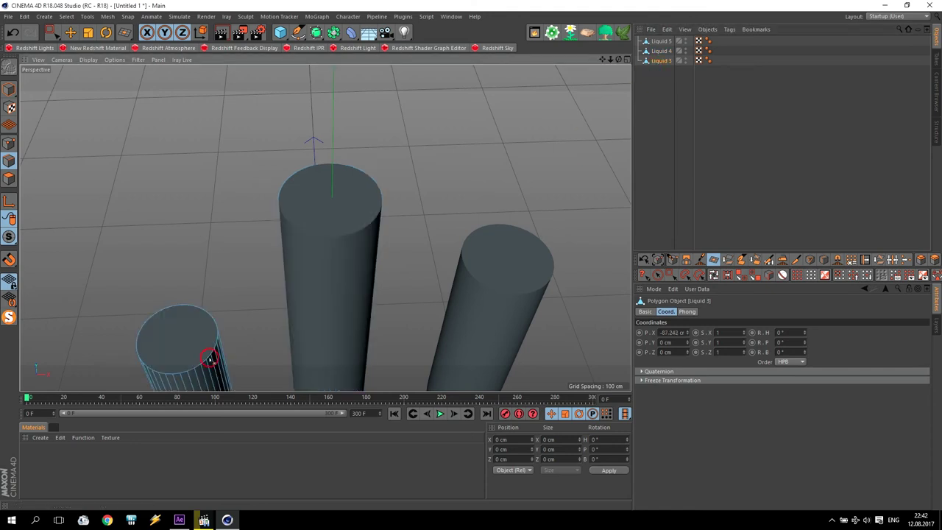
click(9, 89)
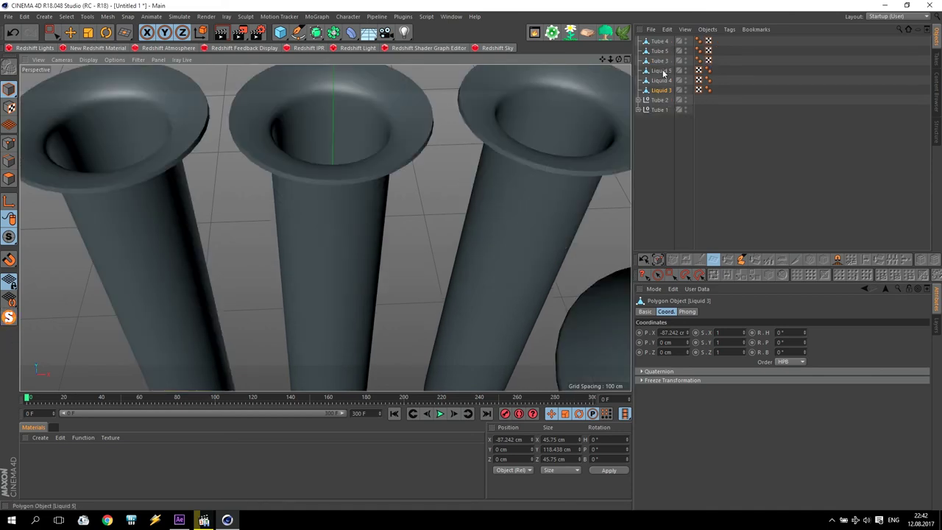
Step: Duplicate Liquid 5, 4 and 3 and rename the first copy Liquid 5 Collider
click(662, 70)
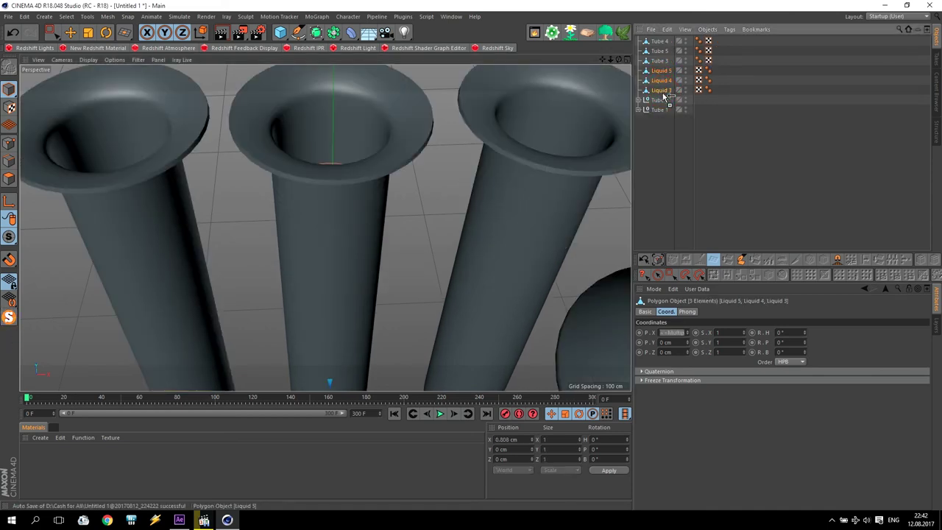
ctrl+drag(665, 89, 669, 106)
double_click(675, 100)
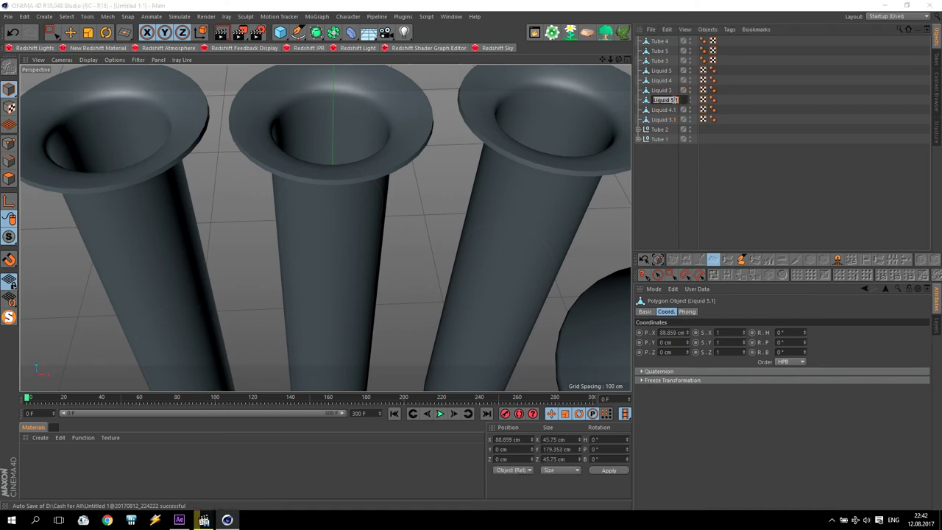
key(BackSpace)
key(BackSpace)
text(Collider)
click(667, 110)
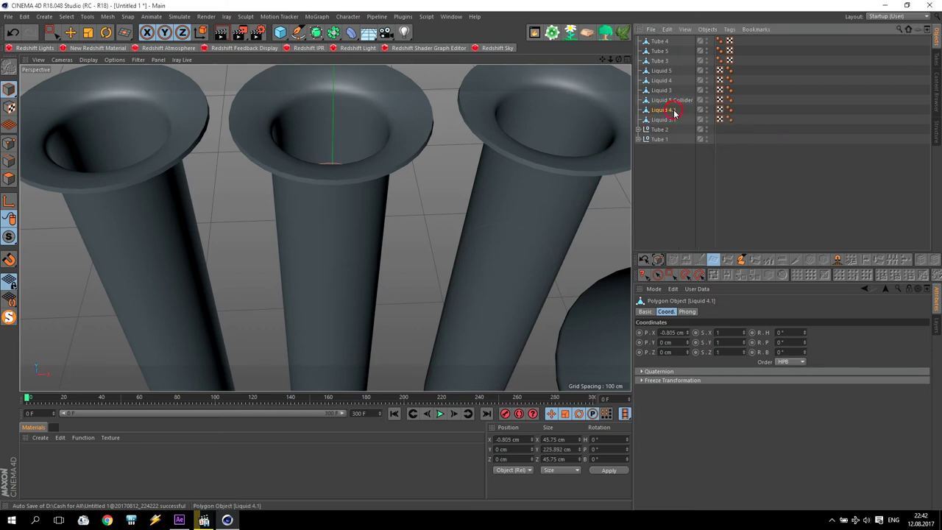
Step: Rename the remaining copies Liquid 4 Collider and Liquid 3 Collider
double_click(673, 111)
key(BackSpace)
key(BackSpace)
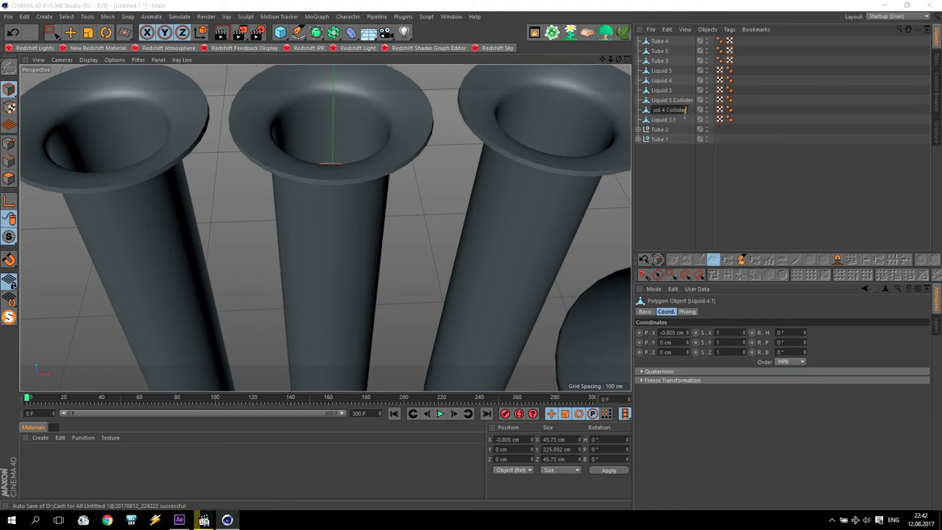
click(666, 120)
double_click(665, 119)
key(End)
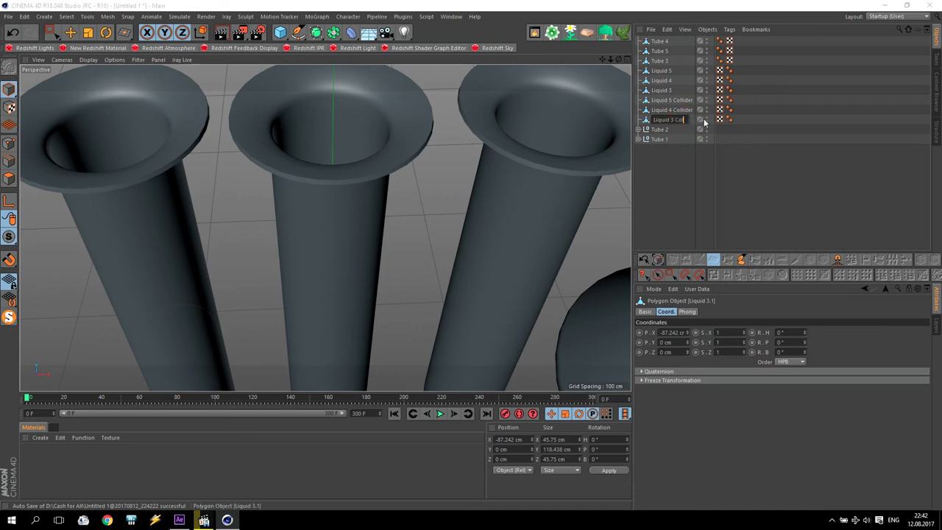
key(Return)
click(681, 101)
Step: Set S.X and S.Z to 0.95 on Liquid 5, Liquid 4 and Liquid 3 Collider
click(730, 333)
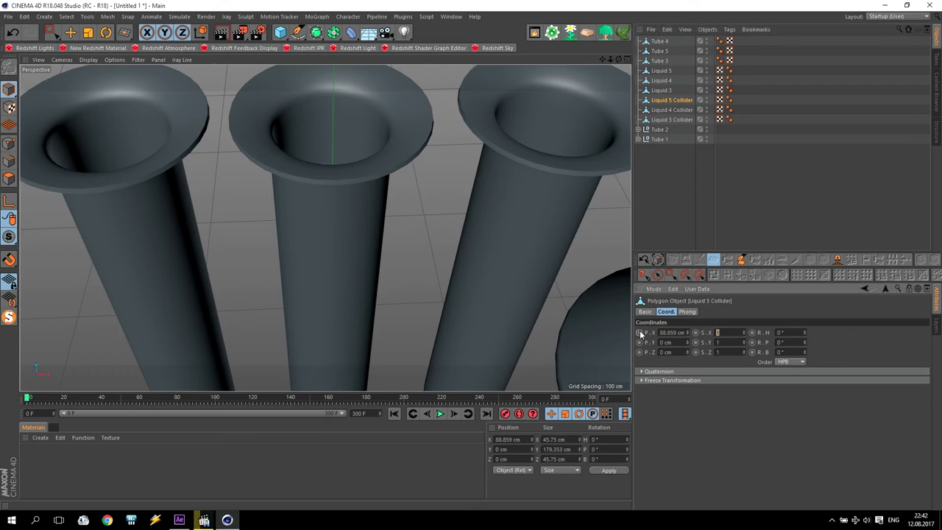
text(.9)
key(Return)
click(671, 110)
click(721, 332)
click(715, 352)
key(Return)
click(672, 120)
click(718, 332)
click(735, 350)
key(Return)
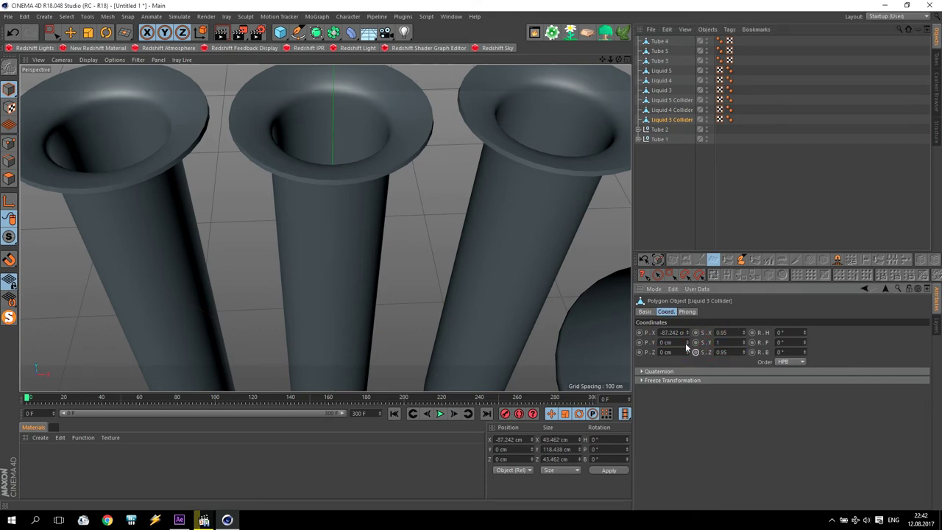
click(70, 32)
middle_click(313, 197)
Step: Frame the vase, test tubes and flask in Front view, then return to four viewports
middle_click(521, 332)
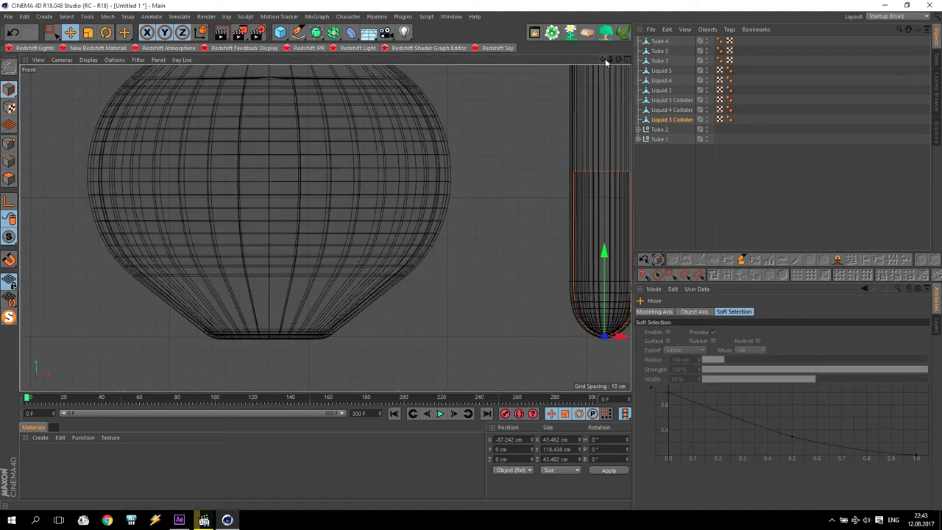
drag(610, 59, 325, 228)
scroll(529, 183, down, 3)
mouse_move(610, 63)
mouse_down()
mouse_move(325, 228)
mouse_move(526, 164)
mouse_up()
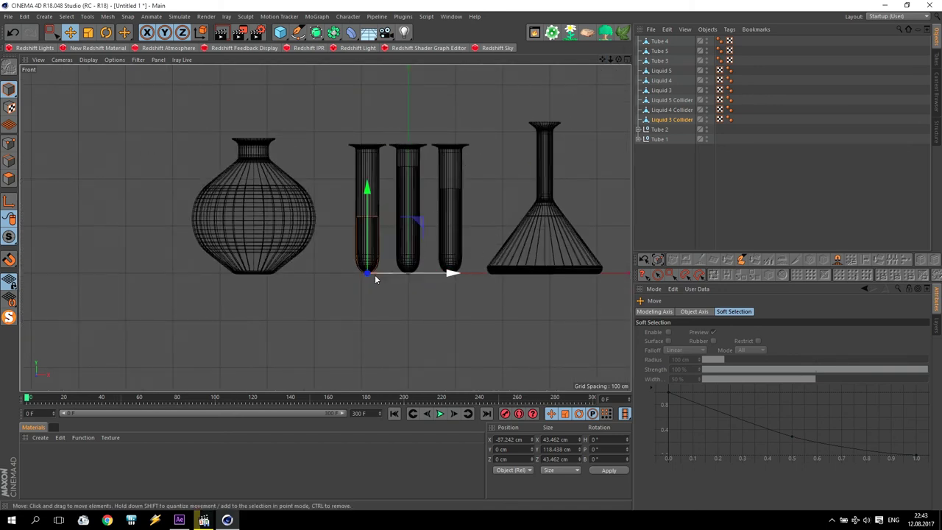
middle_click(465, 160)
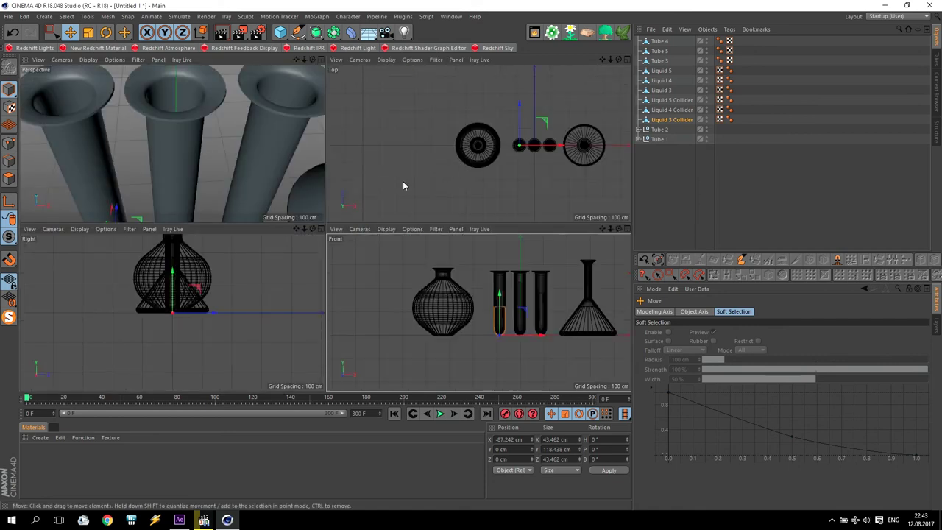
scroll(263, 147, down, 5)
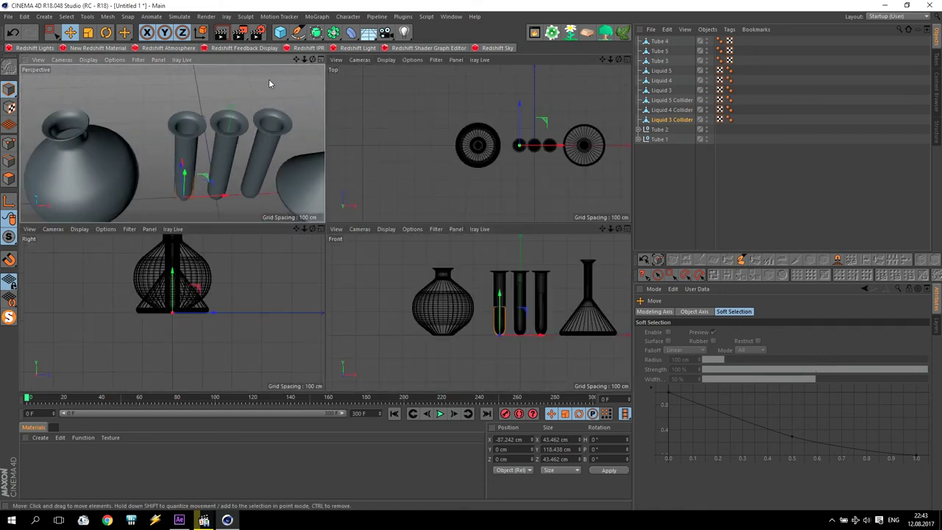
Step: Add a Cube sized 245 × 10 × 100 cm as a flat base plate
click(279, 32)
click(313, 42)
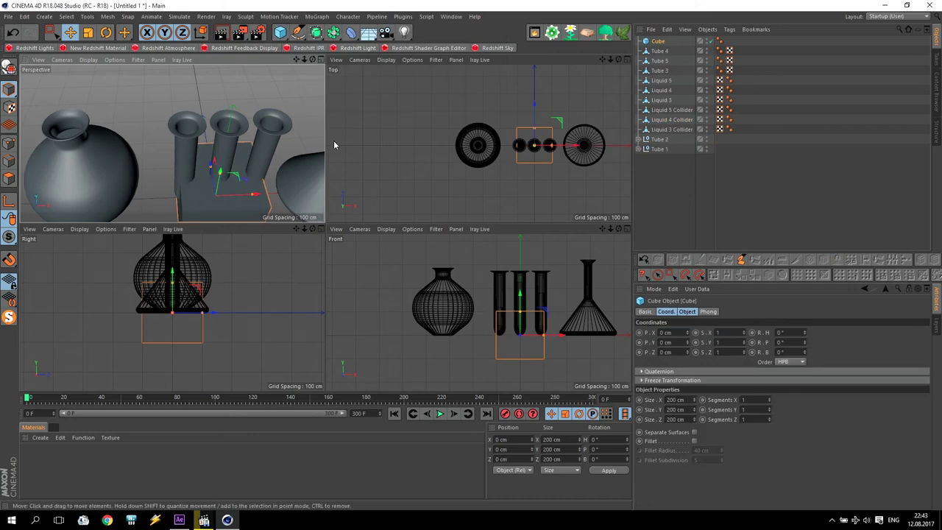
drag(695, 411, 694, 442)
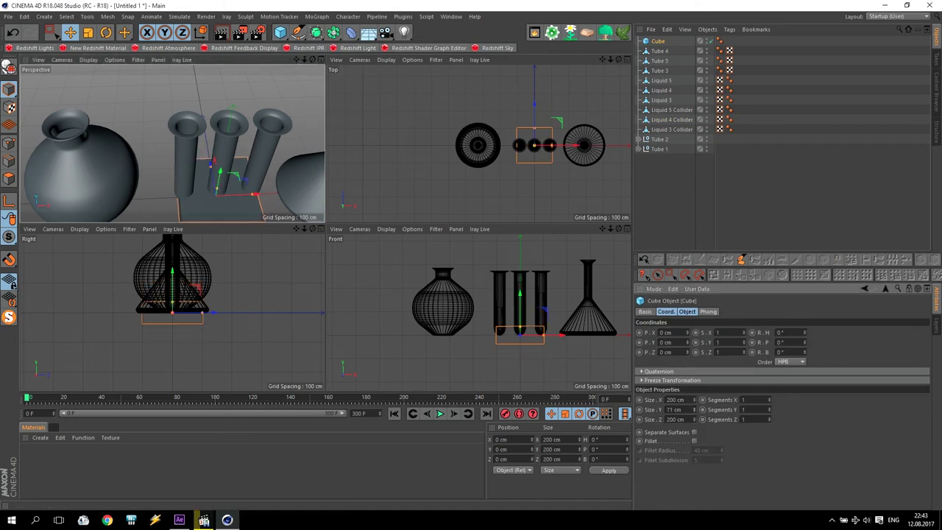
click(686, 410)
text(10)
key(Return)
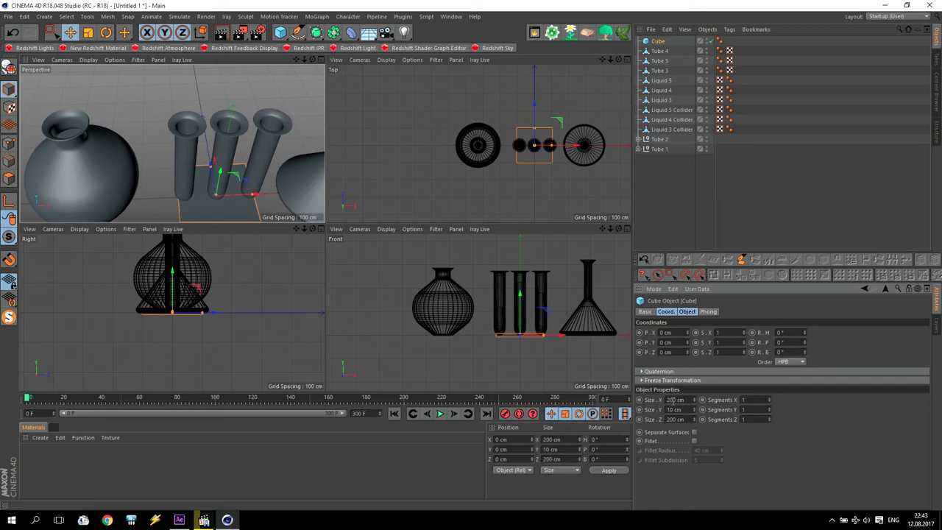
drag(693, 401, 694, 383)
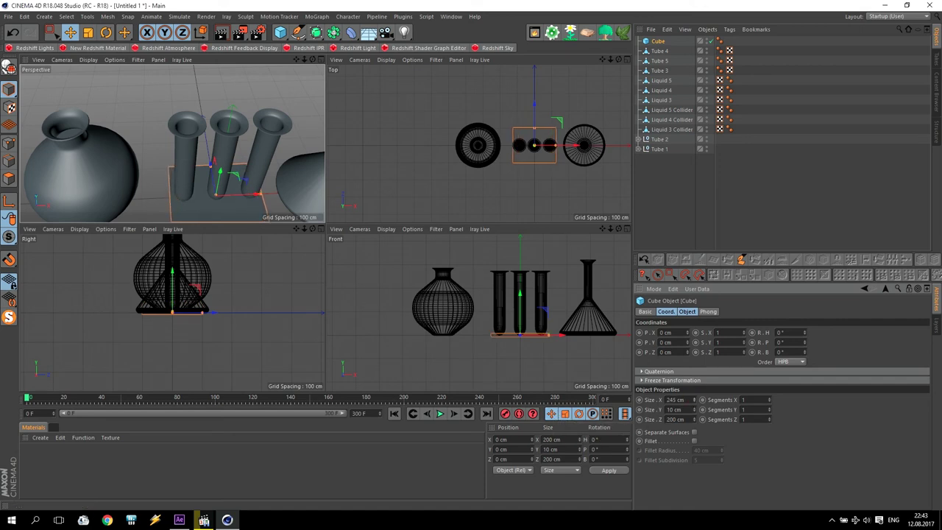
drag(694, 420, 693, 422)
text(100)
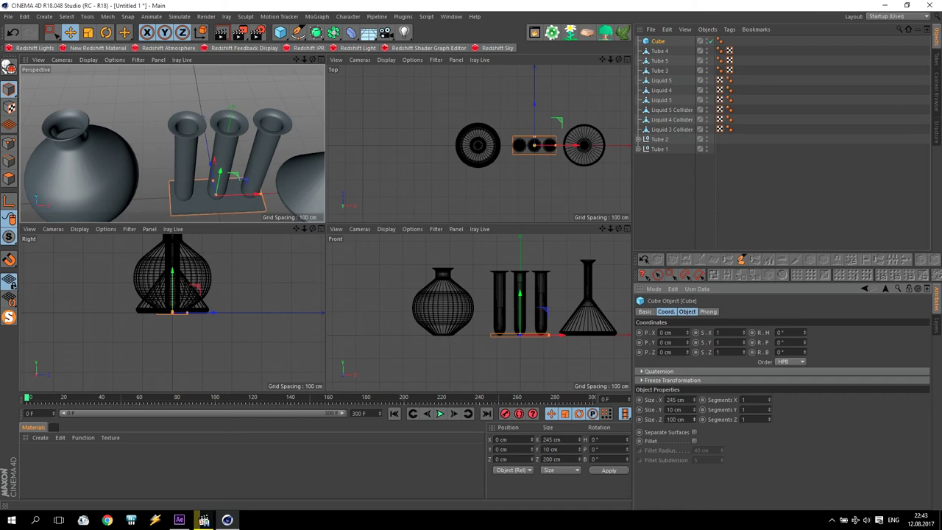
key(Return)
click(667, 53)
Step: Group Tube 4 through Liquid 3 Collider under a null named Tubes 3
shift+click(670, 130)
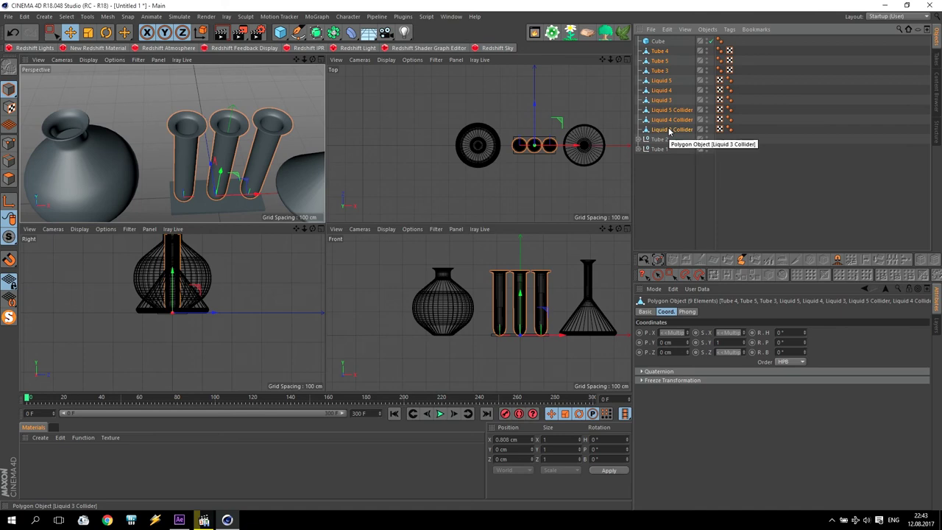
key(alt+g)
double_click(658, 50)
text(Tubes 3)
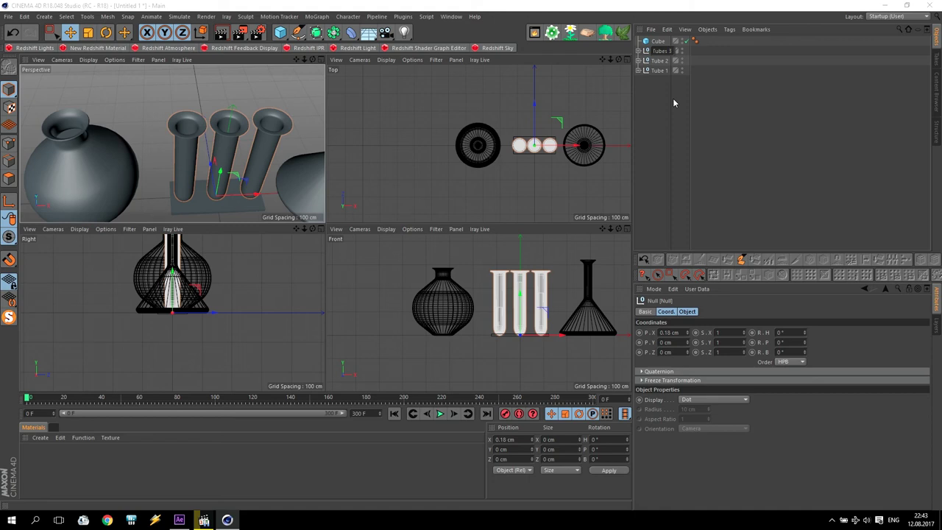
key(Return)
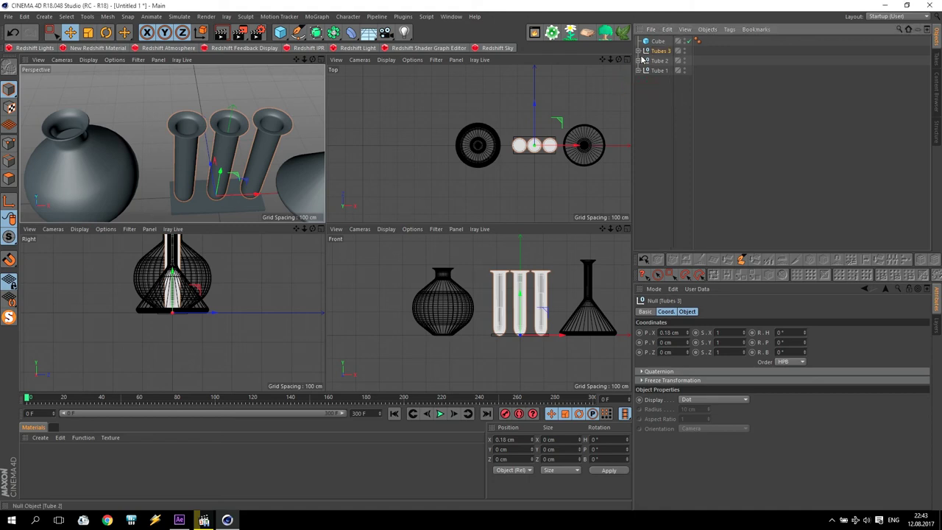
Step: Toggle the visibility of Liquid 5, 4 and 3 Collider inside Tubes 3
click(637, 51)
click(712, 121)
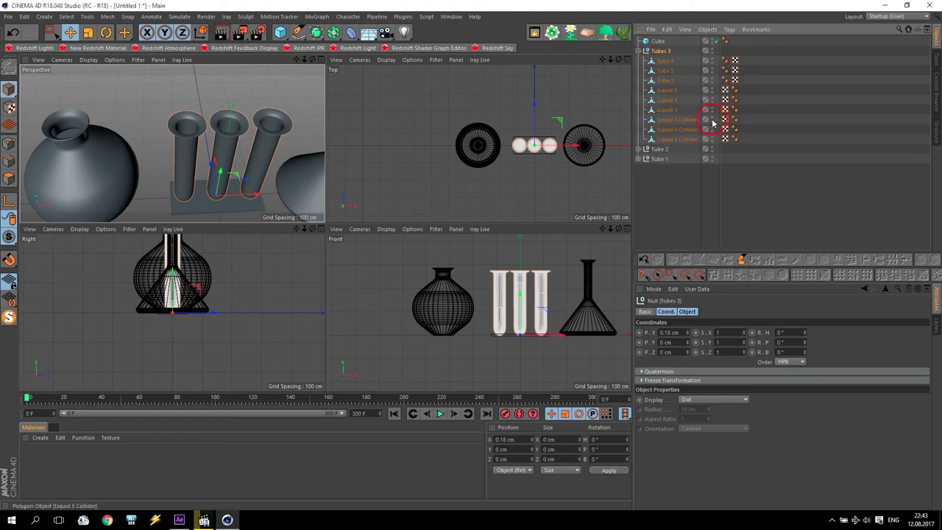
click(712, 130)
click(712, 140)
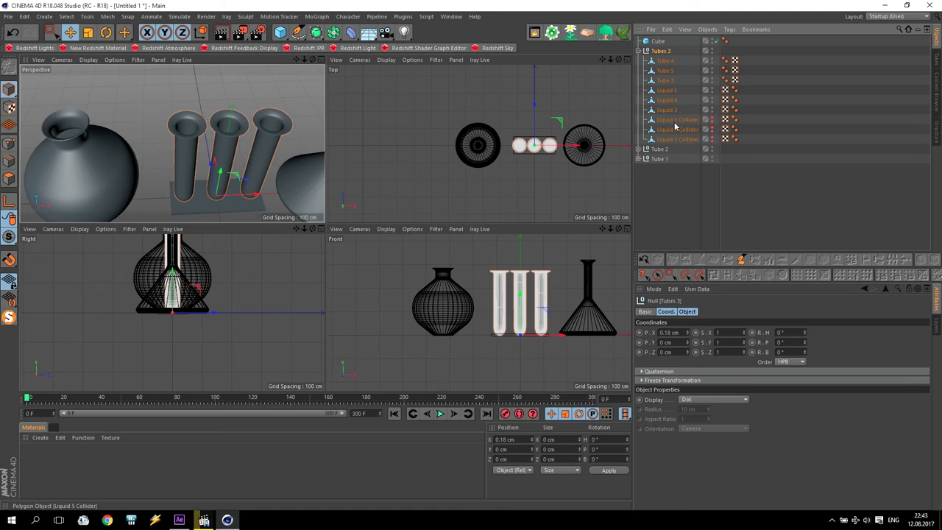
click(638, 50)
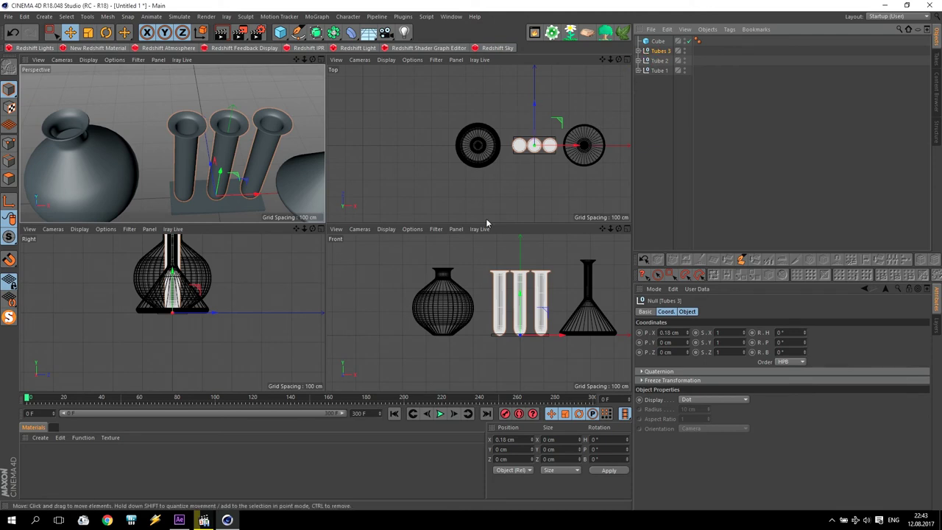
Step: Raise Tubes 3 by 27.168 cm, then try sliding it off the plate and undo
drag(524, 294, 524, 287)
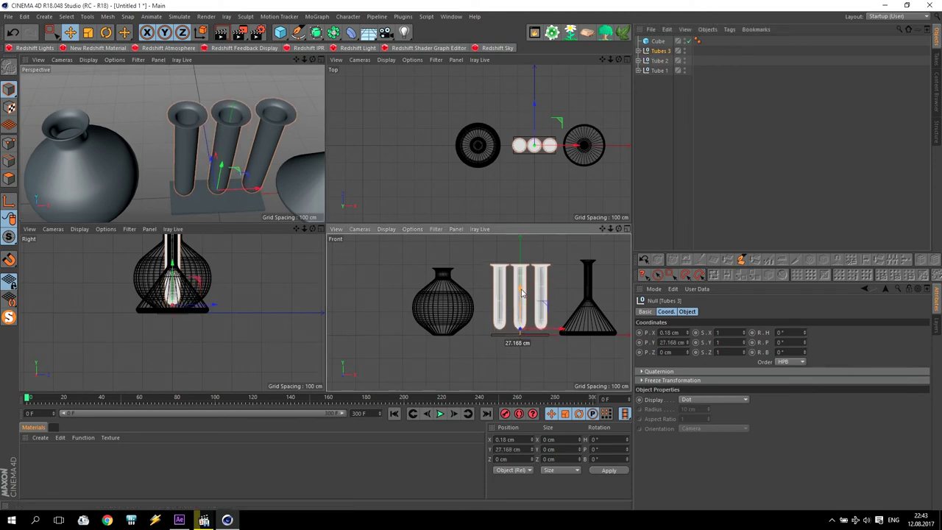
click(656, 41)
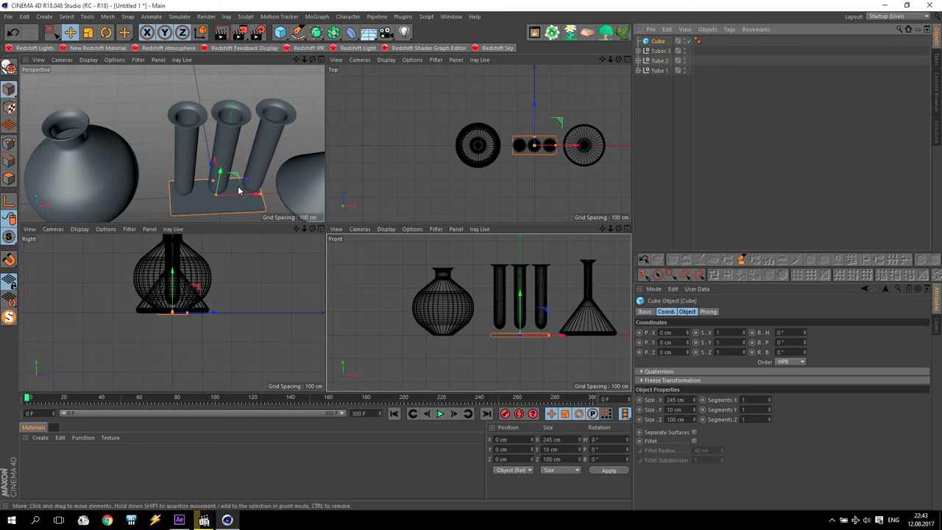
middle_click(215, 190)
alt+drag(263, 258, 430, 256)
click(660, 50)
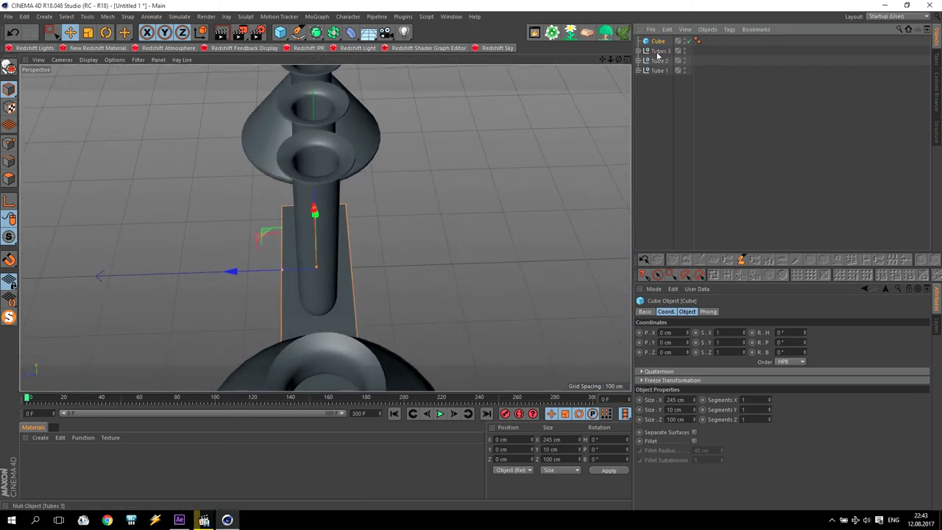
drag(231, 259, 315, 259)
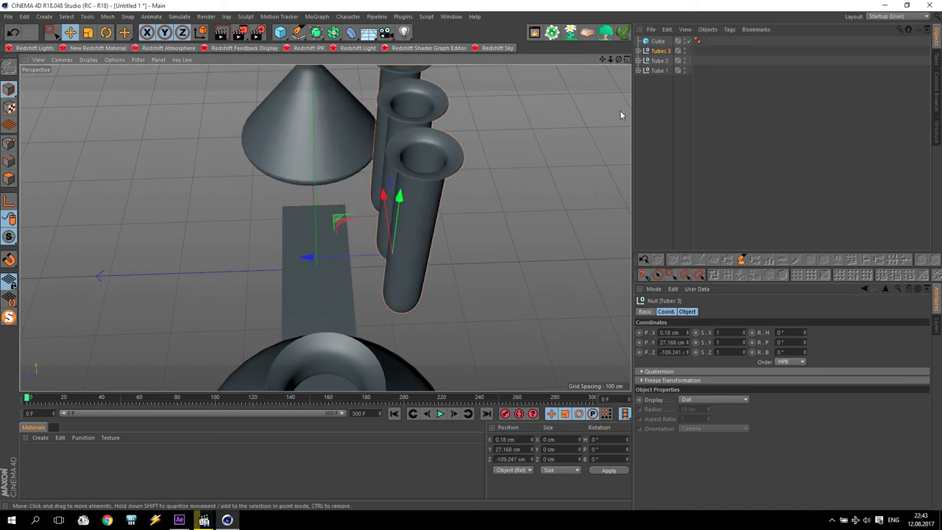
key(ctrl+z)
key(ctrl+z)
Step: Thin the rod cylinder to a 5 cm radius, shift it to Z 41.505 cm, and raise it
mouse_move(281, 33)
mouse_down()
mouse_move(313, 46)
mouse_move(479, 46)
mouse_up()
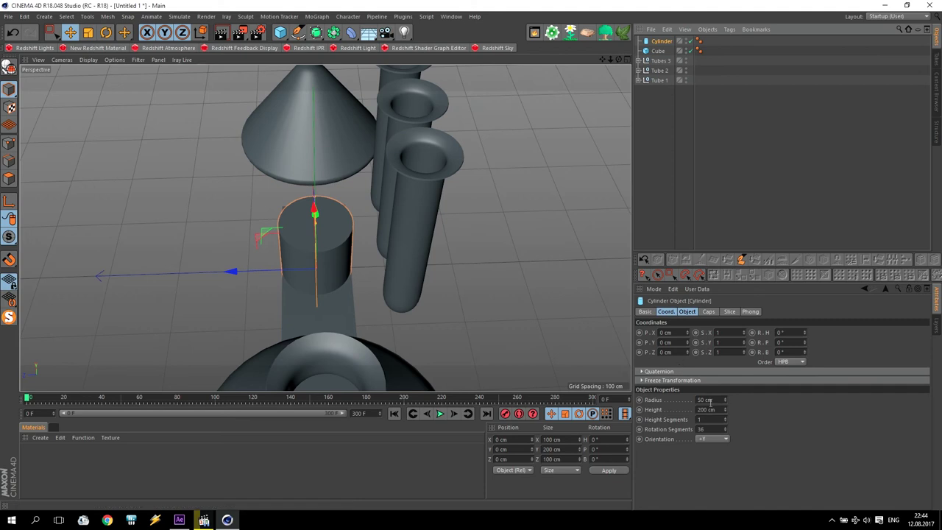
drag(725, 403, 569, 363)
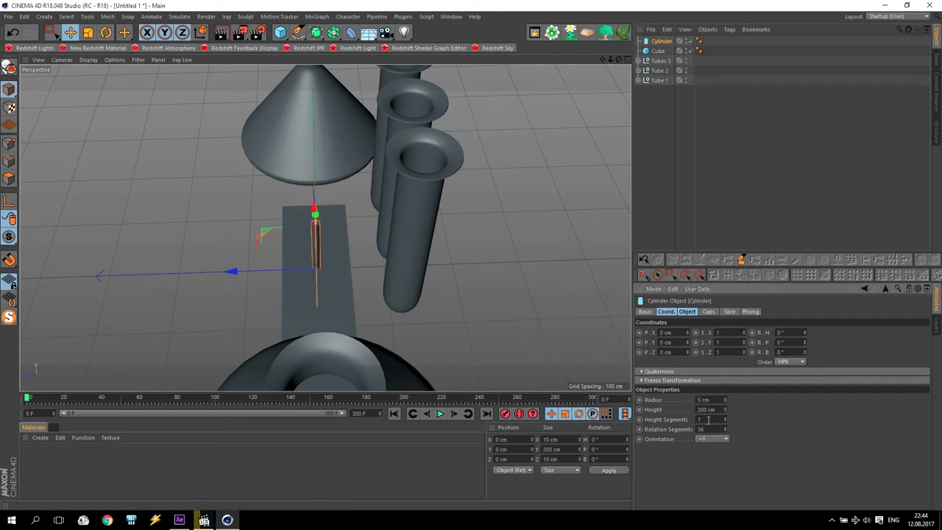
drag(237, 272, 206, 273)
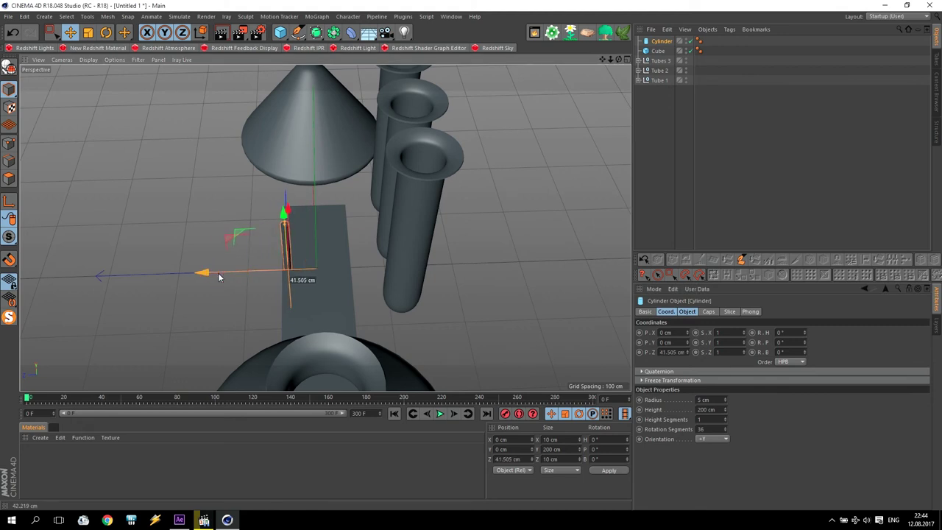
drag(289, 221, 281, 166)
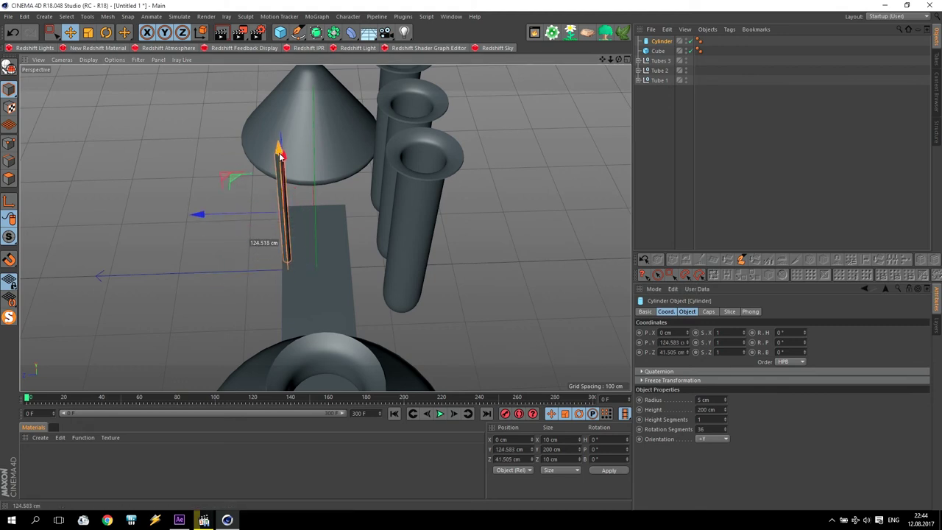
Step: In the Front view, lengthen the rod to 322 cm and raise it to sit on the plate
alt+drag(426, 197, 318, 162)
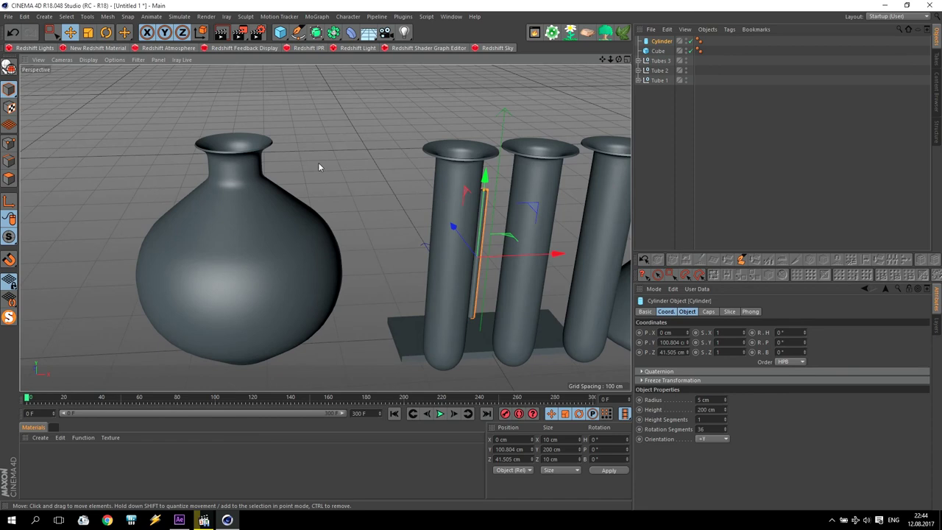
middle_click(459, 189)
middle_click(532, 302)
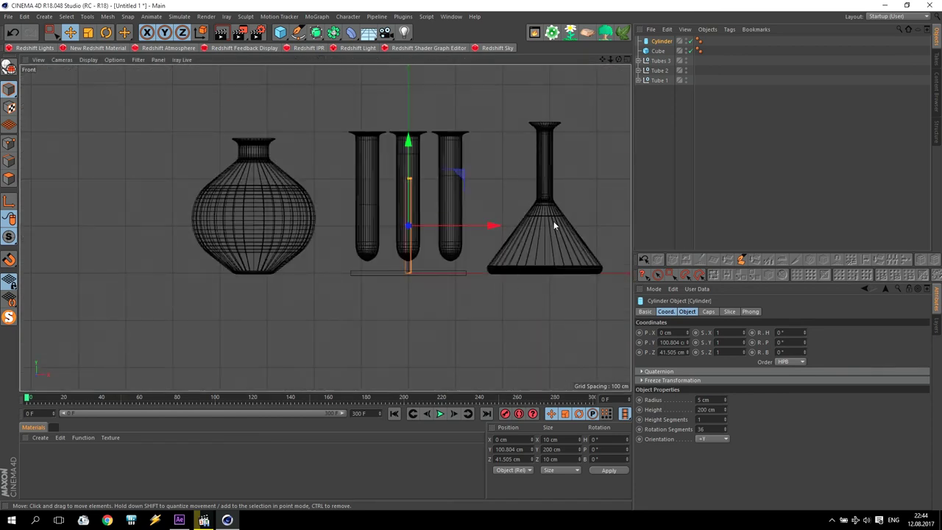
drag(723, 409, 723, 382)
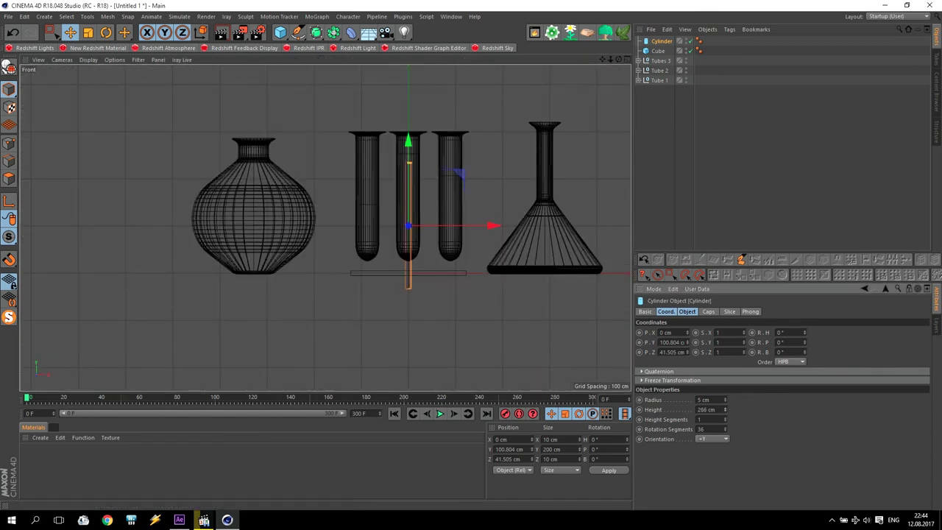
drag(407, 195, 410, 174)
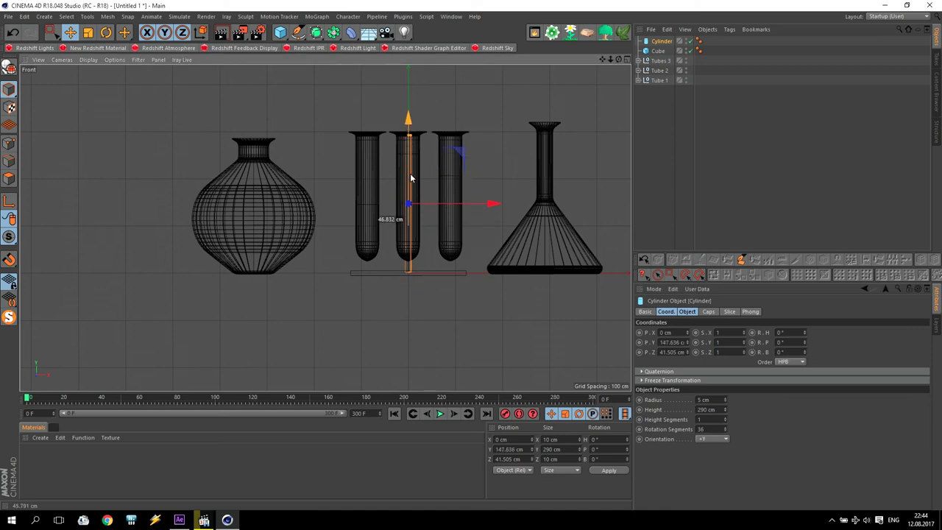
drag(718, 409, 717, 396)
drag(408, 178, 410, 170)
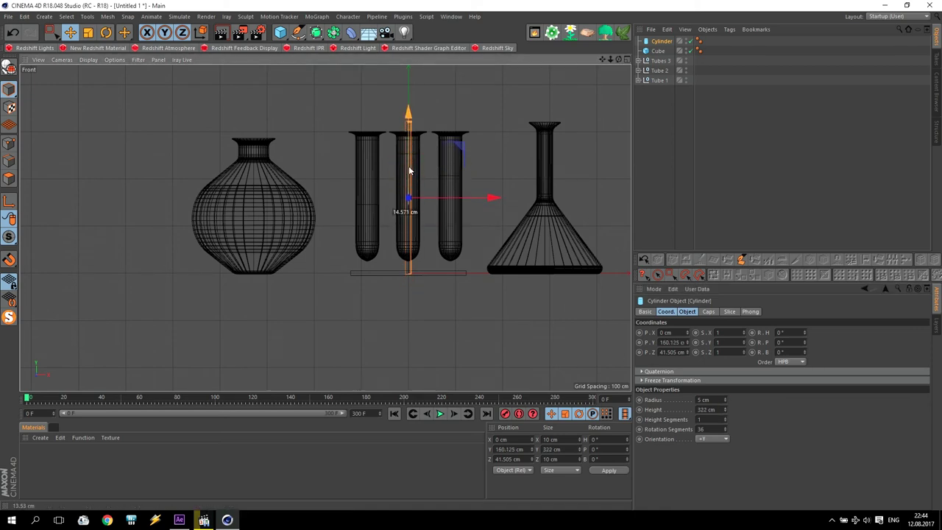
Step: Deselect the rod, orbit the Perspective view toward the flask, and add a new cylinder
scroll(416, 189, up, 2)
scroll(418, 208, up, 2)
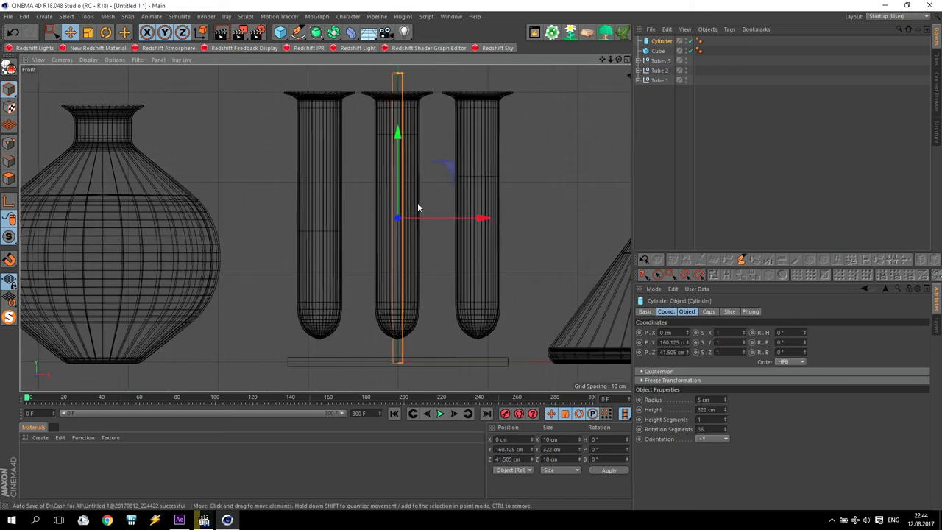
click(433, 167)
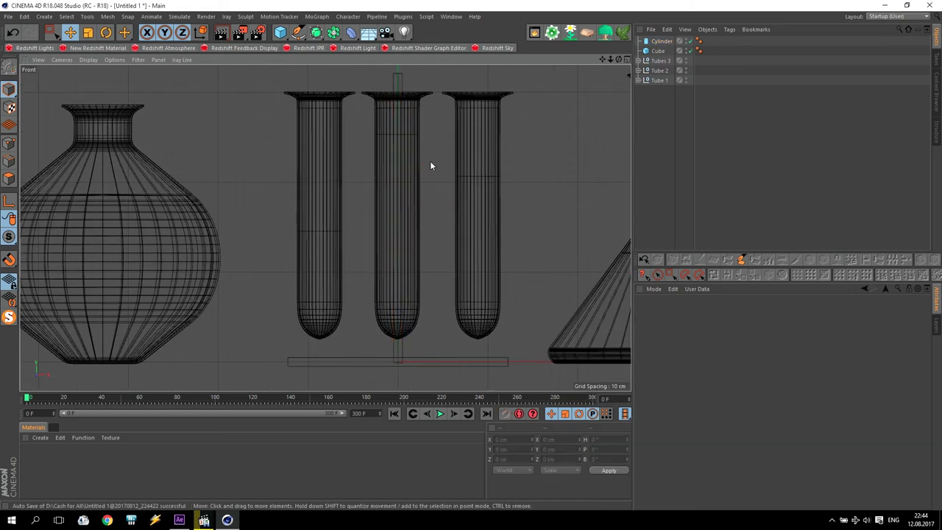
middle_click(430, 162)
middle_click(257, 125)
mouse_move(381, 189)
alt+mouse_down()
mouse_move(473, 197)
mouse_move(547, 114)
alt+mouse_up()
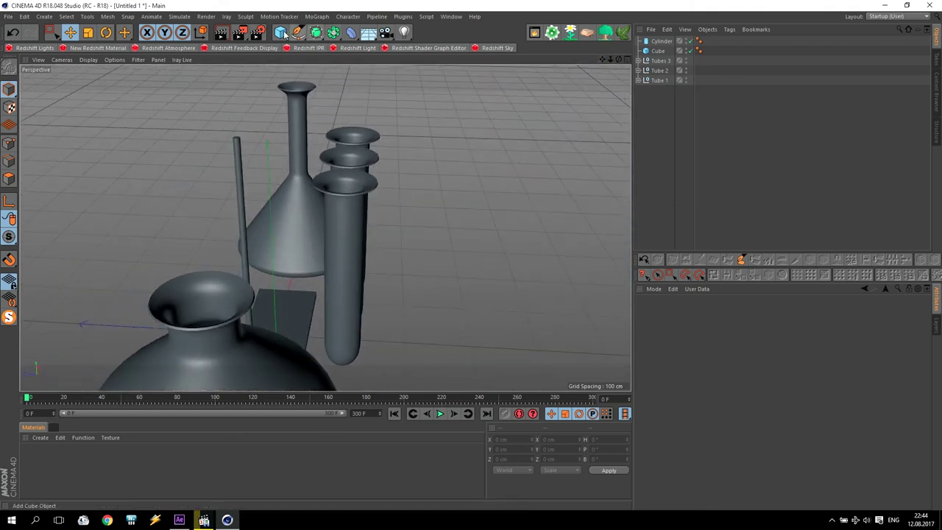
drag(280, 32, 427, 44)
Step: Orient Cylinder.1 along +Z and lift it above the flask
click(710, 438)
click(717, 465)
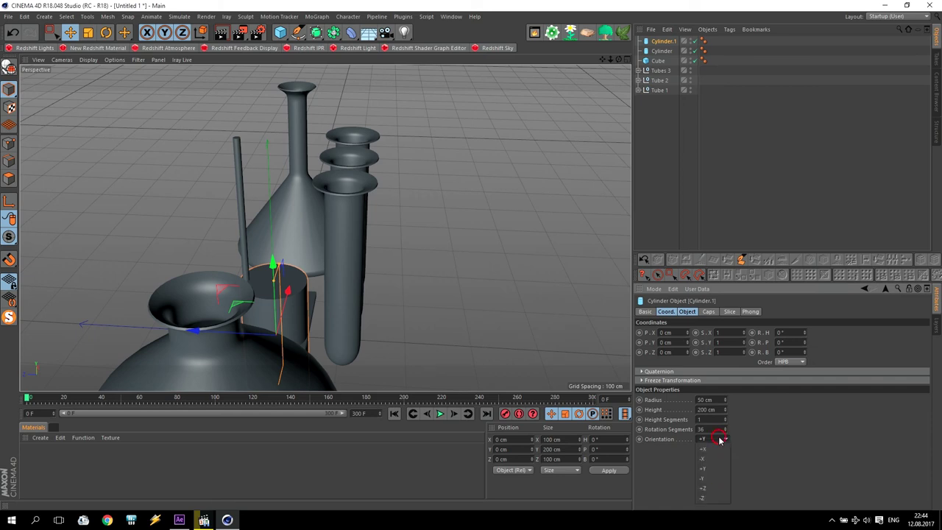
click(713, 488)
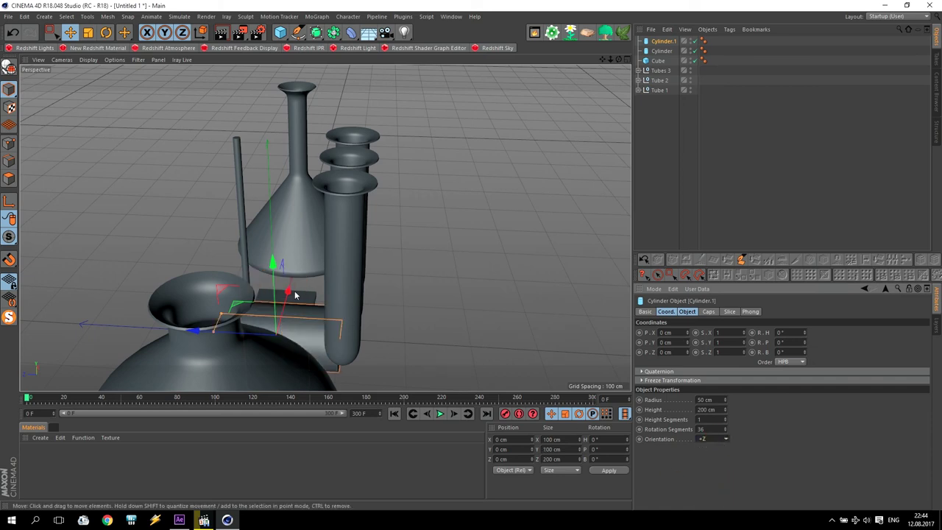
drag(273, 277, 276, 114)
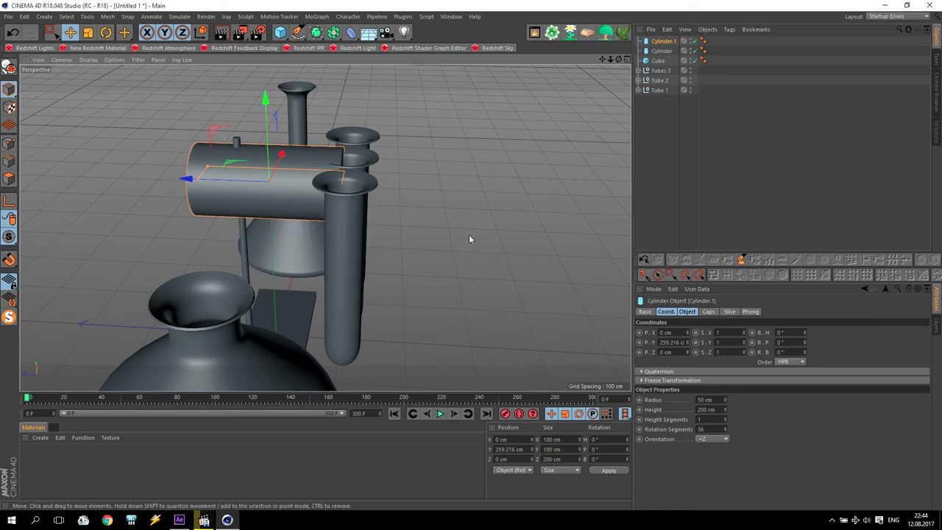
Step: Set the arm's radius to 4 cm and raise it higher up the stand
drag(725, 401, 725, 441)
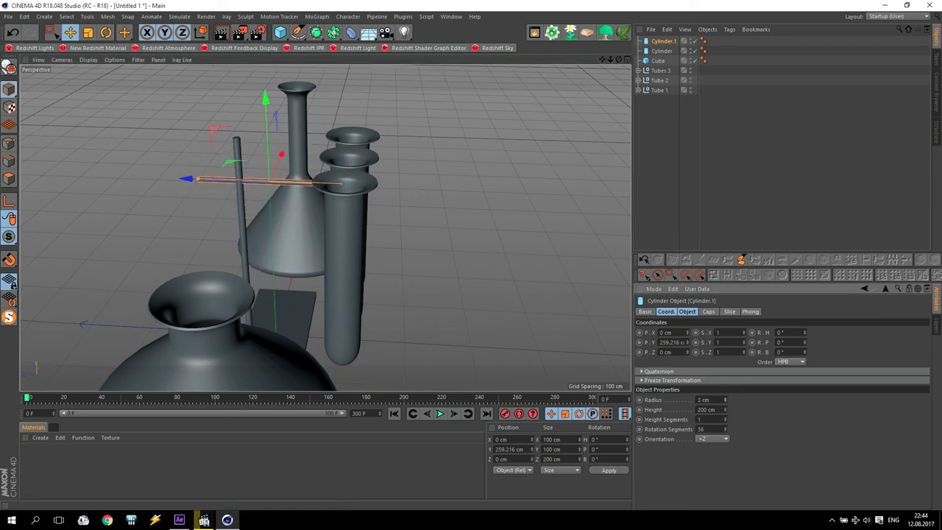
text(4)
key(Return)
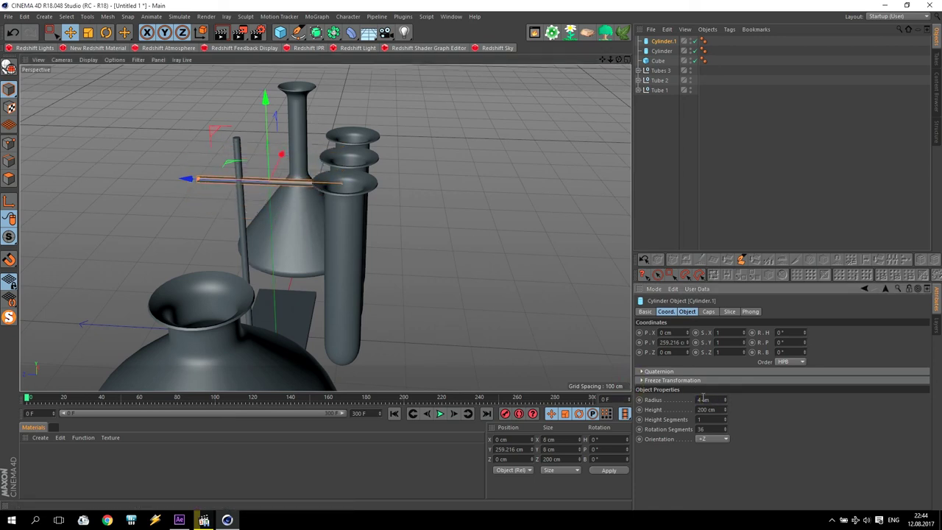
drag(267, 146, 266, 118)
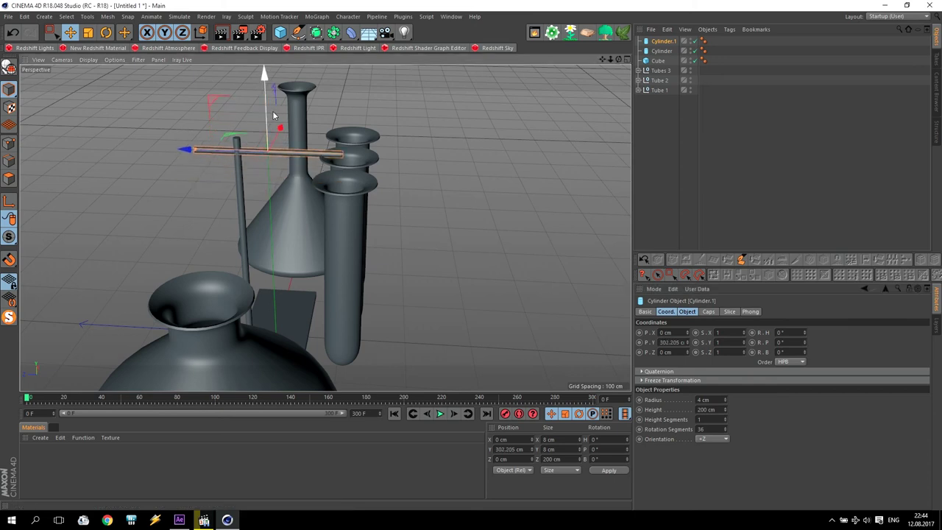
Step: Set the arm's length to 50 cm, slide it along Z onto the rod, and add a cube
drag(724, 412, 724, 419)
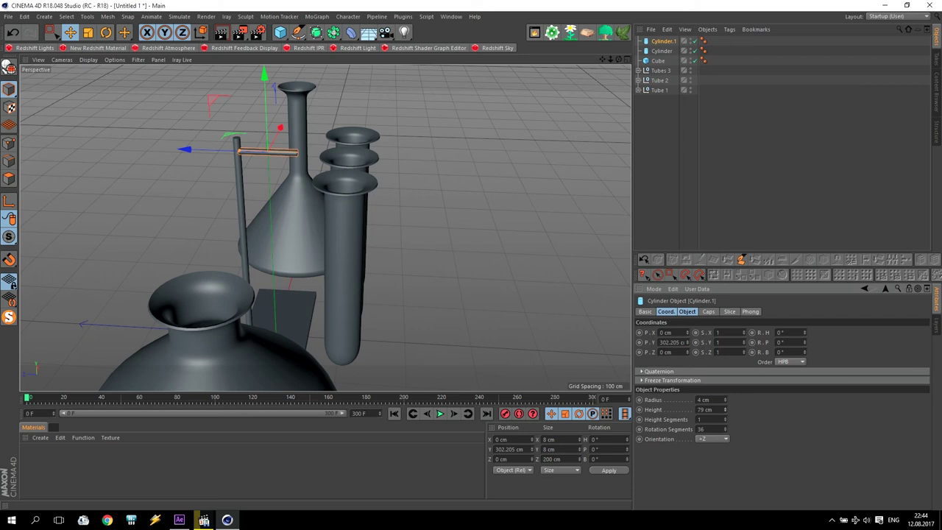
text(50)
key(Return)
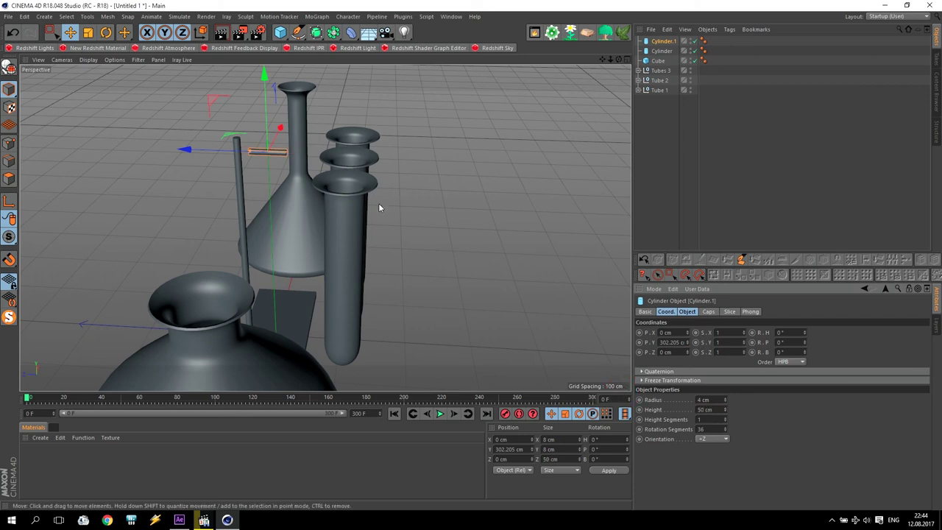
drag(185, 149, 193, 151)
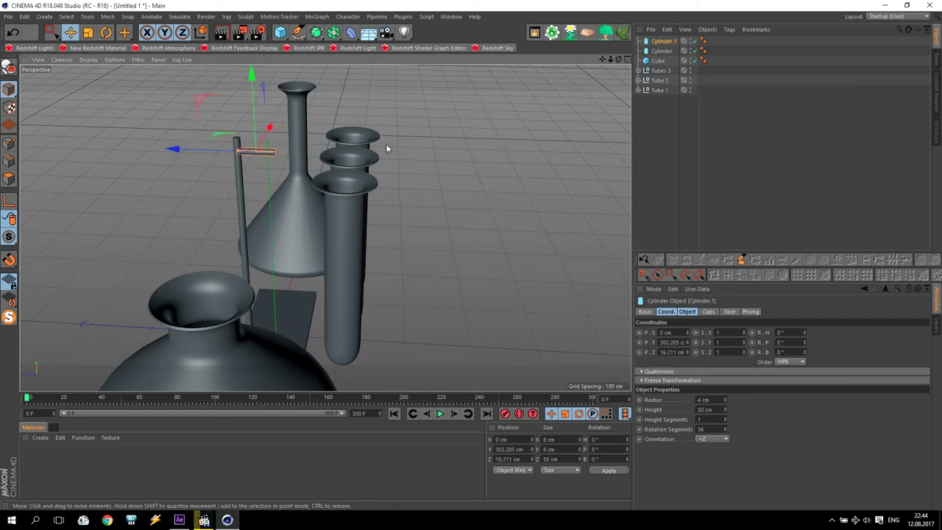
click(279, 31)
Step: Flatten the new cube into a plate with a 5 cm Z thickness
drag(212, 332, 268, 352)
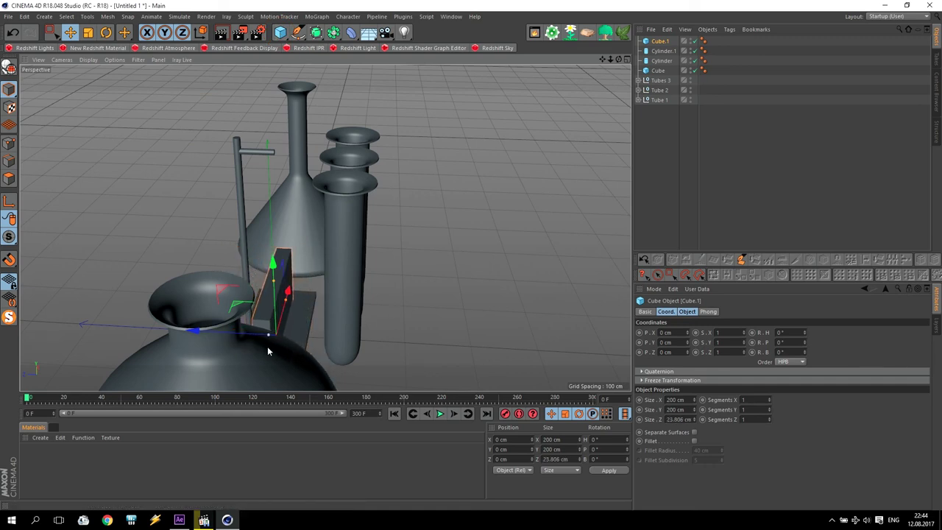
mouse_move(275, 284)
mouse_down()
mouse_move(281, 325)
mouse_move(274, 140)
mouse_up()
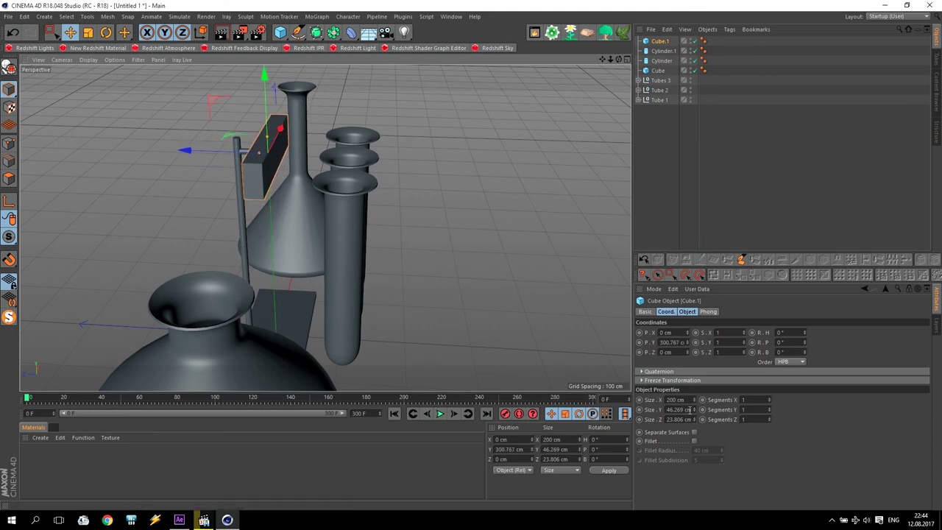
click(755, 418)
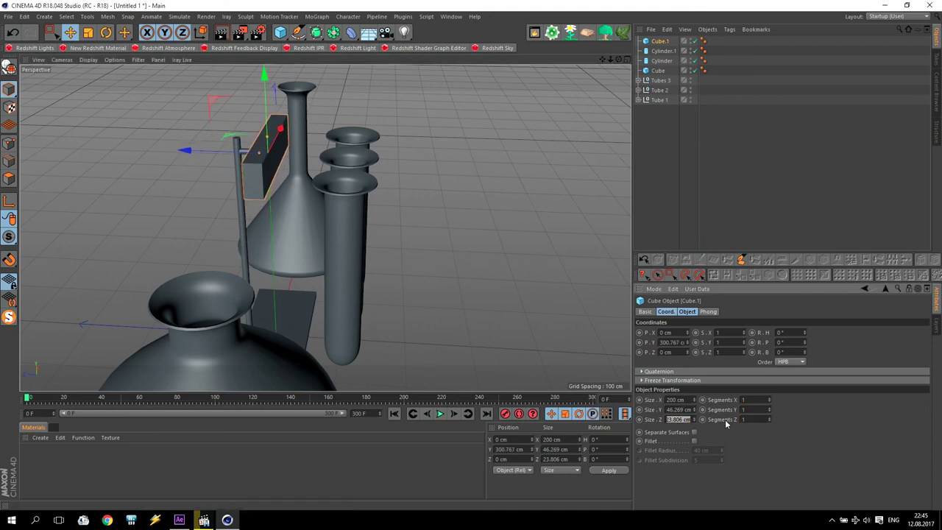
text(5)
key(Return)
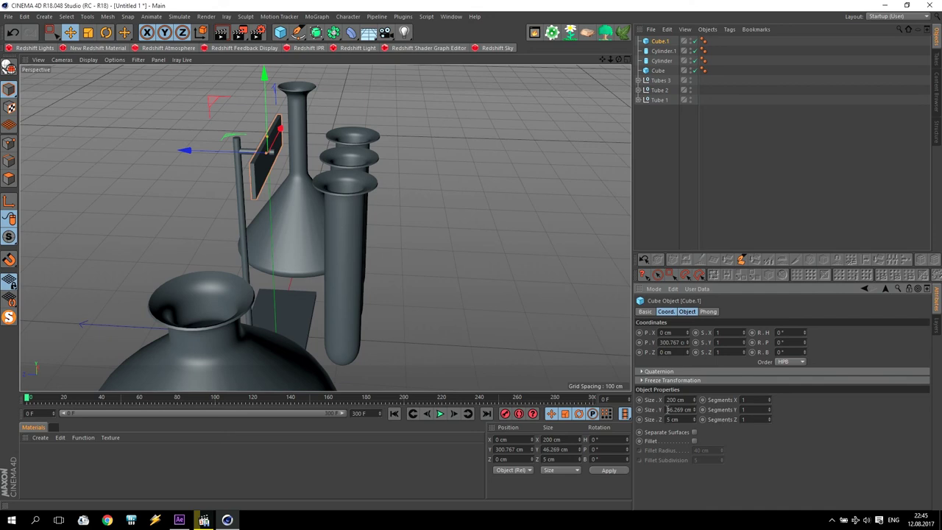
Step: In the Top view, adjust the plate's X and Y sizes and move it along Z toward the rod
middle_click(429, 253)
middle_click(490, 167)
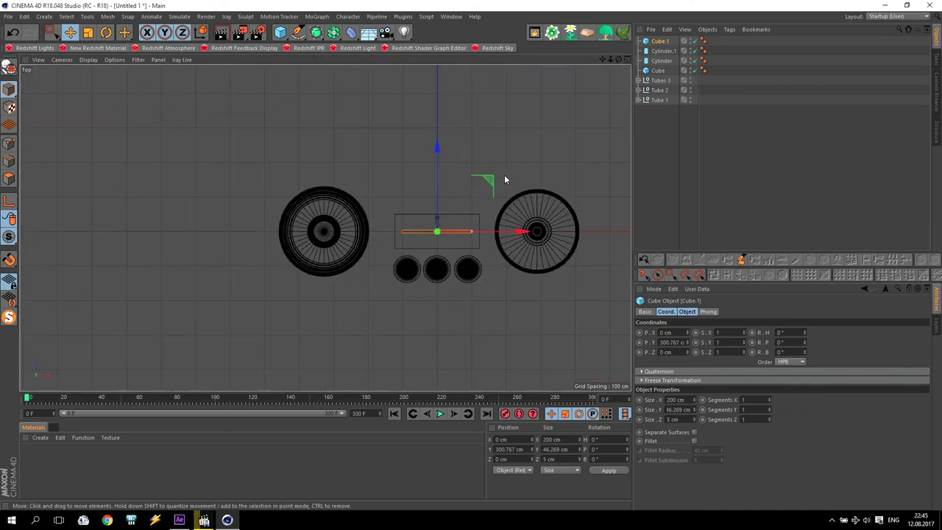
scroll(462, 272, up, 2)
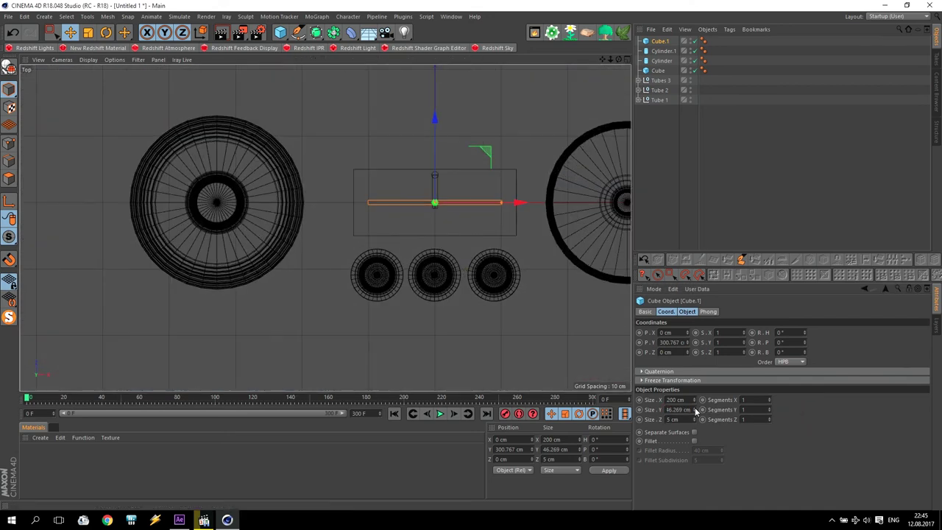
double_click(672, 409)
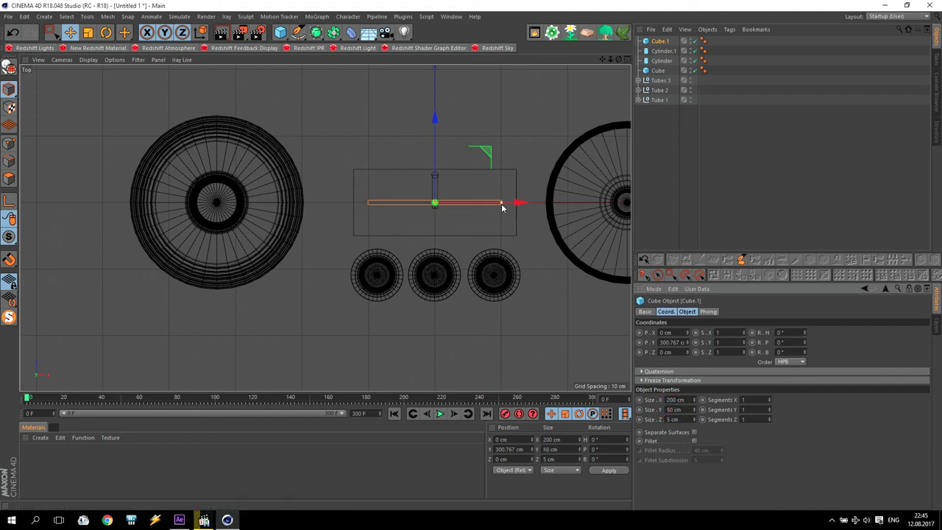
drag(504, 204, 505, 205)
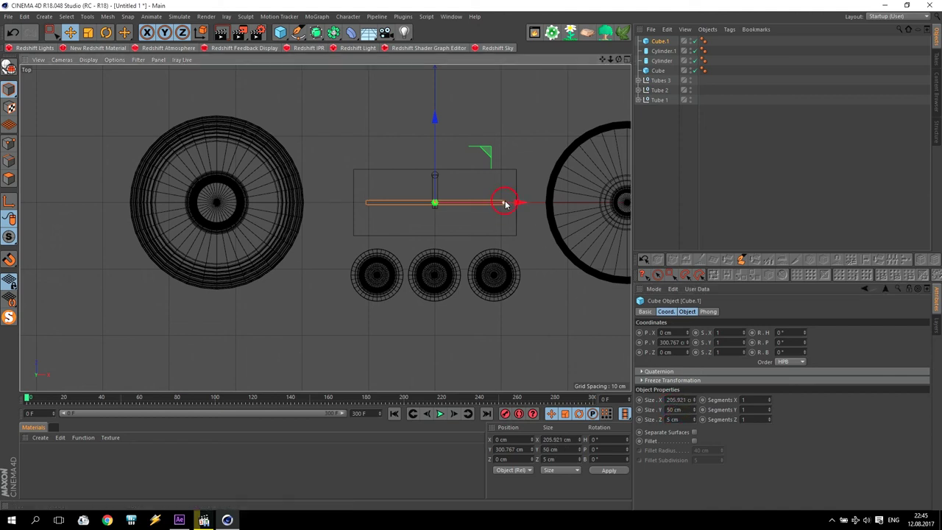
double_click(677, 399)
text(220)
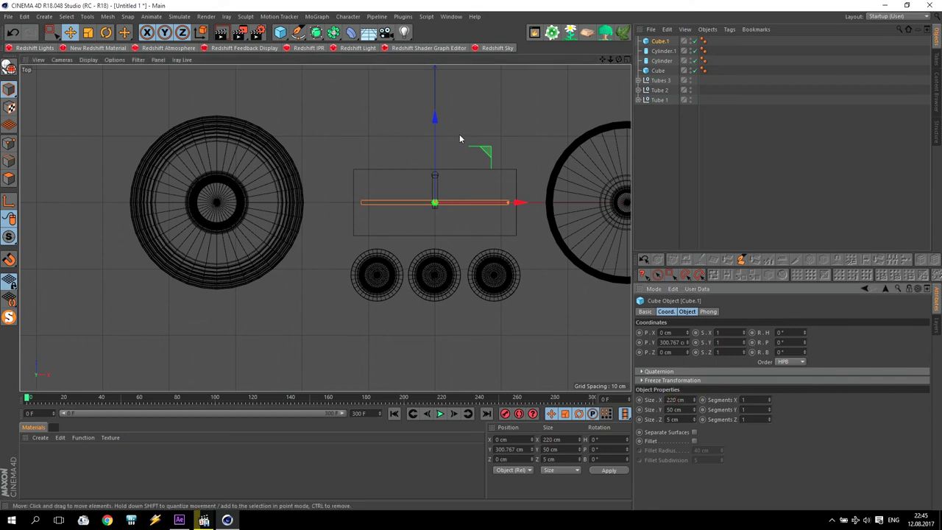
scroll(373, 182, up, 5)
drag(442, 173, 446, 153)
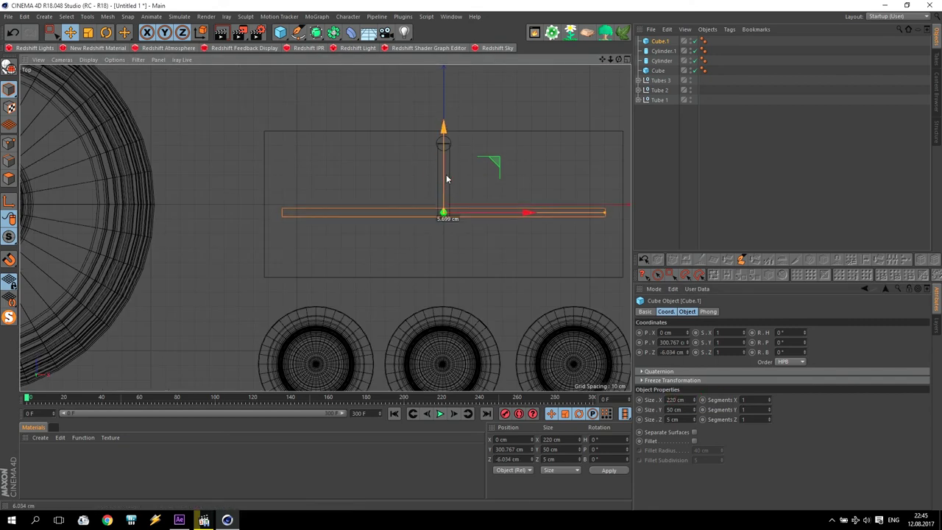
Step: Shorten the clamp arm to 31 cm, then the rod cylinder to 24 cm, raising it along Z
click(445, 156)
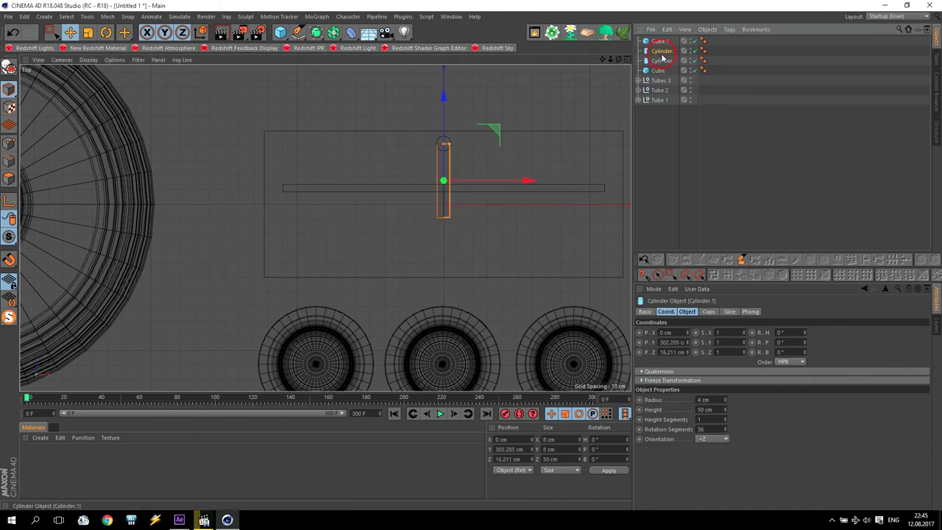
drag(726, 413, 725, 434)
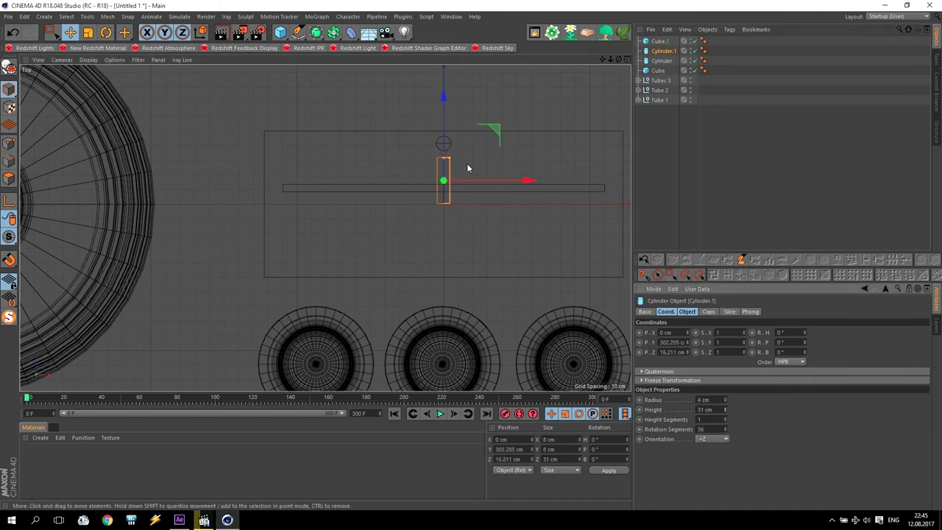
drag(445, 138, 446, 127)
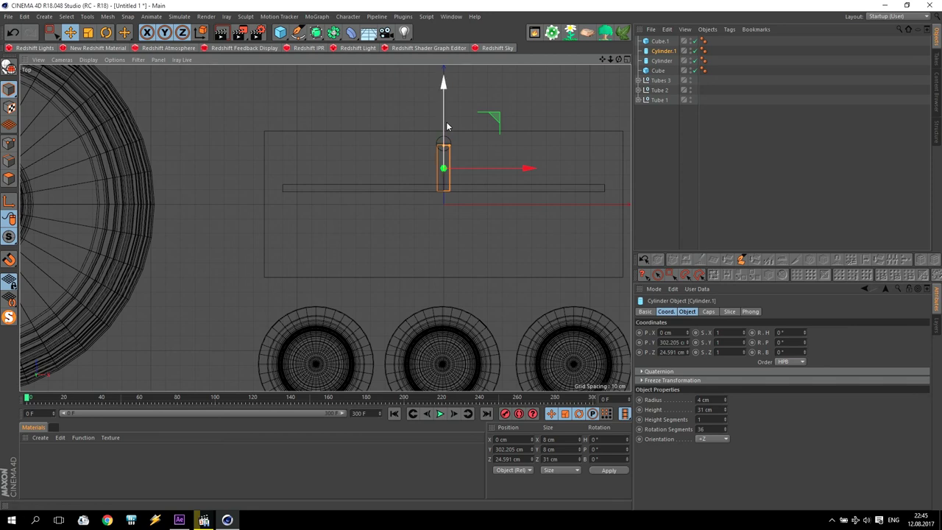
drag(725, 412, 724, 419)
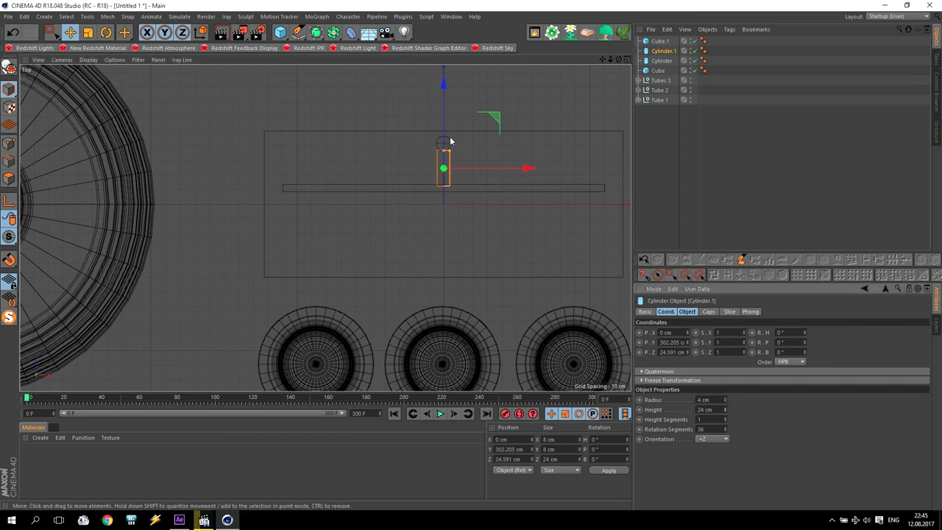
drag(443, 134, 443, 130)
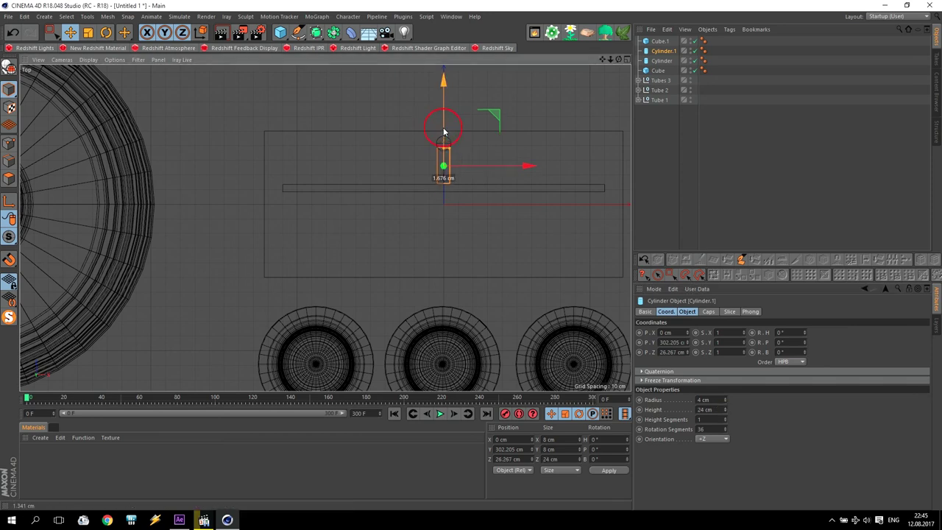
Step: Nudge the Cube.1 bar up along Z, recentre the stand, and check the Laboratory.mp4 reference
click(659, 42)
drag(442, 147, 442, 141)
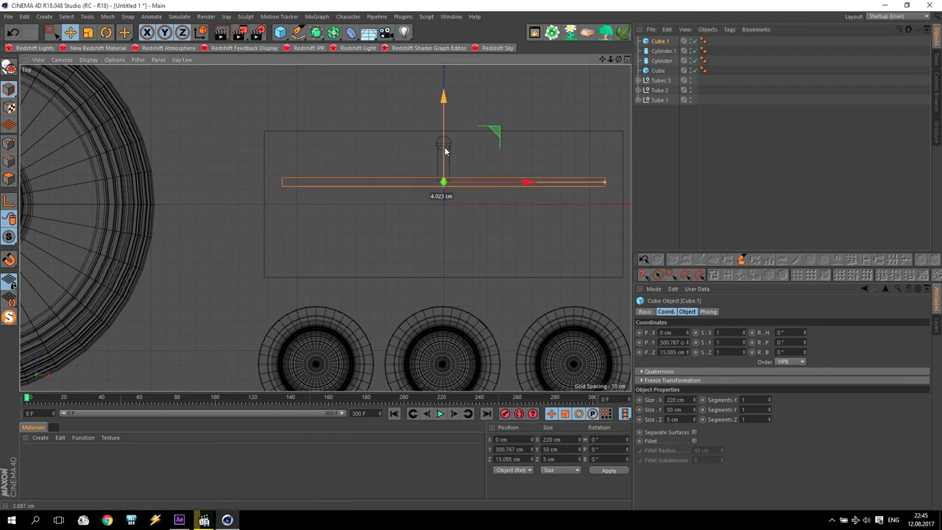
click(448, 168)
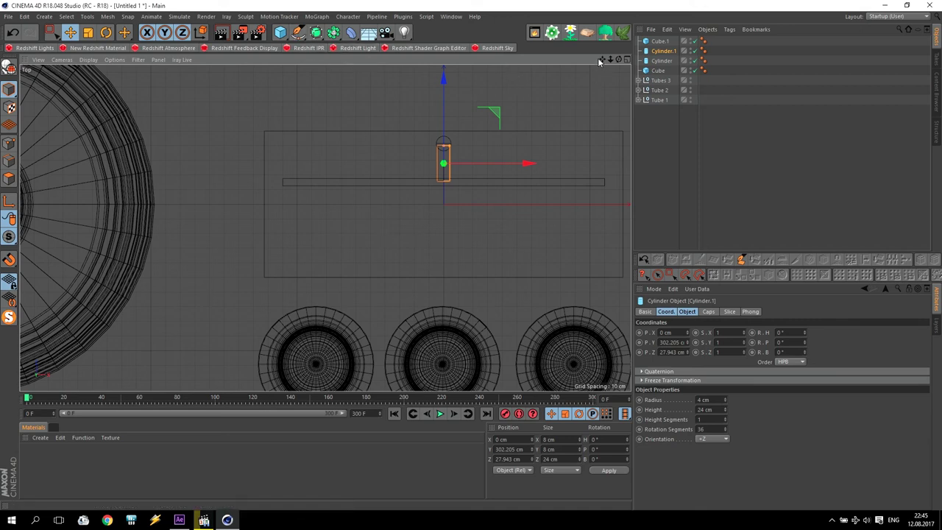
drag(602, 58, 597, 64)
click(226, 519)
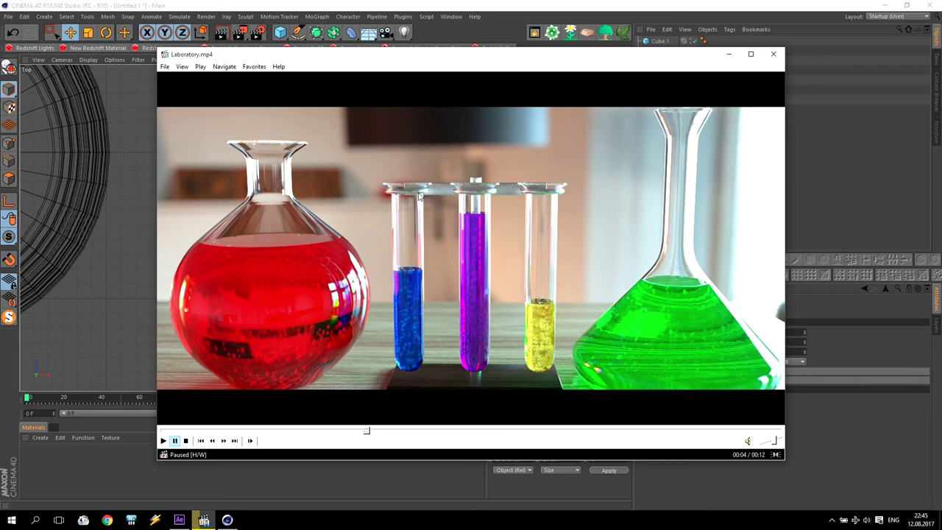
click(728, 54)
Step: Add a Circle spline with a 30 cm radius, undoing an accidental move
click(298, 32)
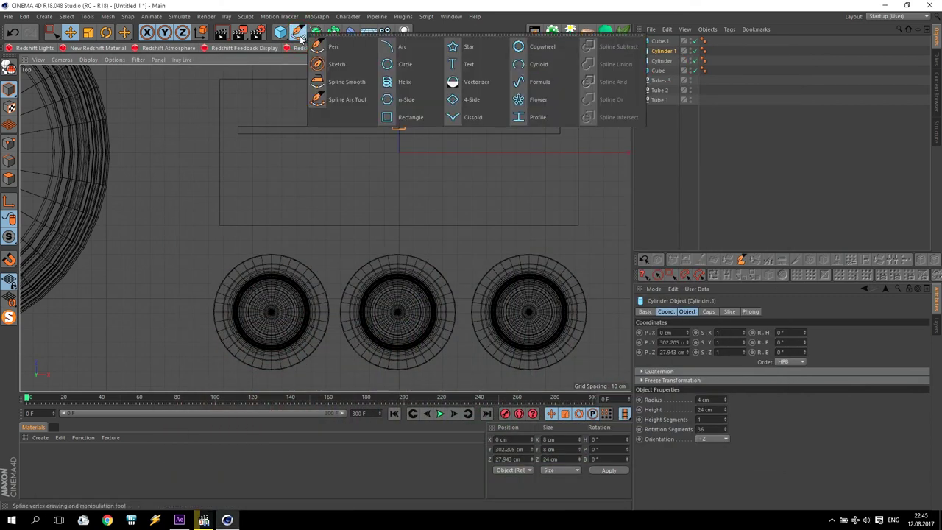
click(423, 69)
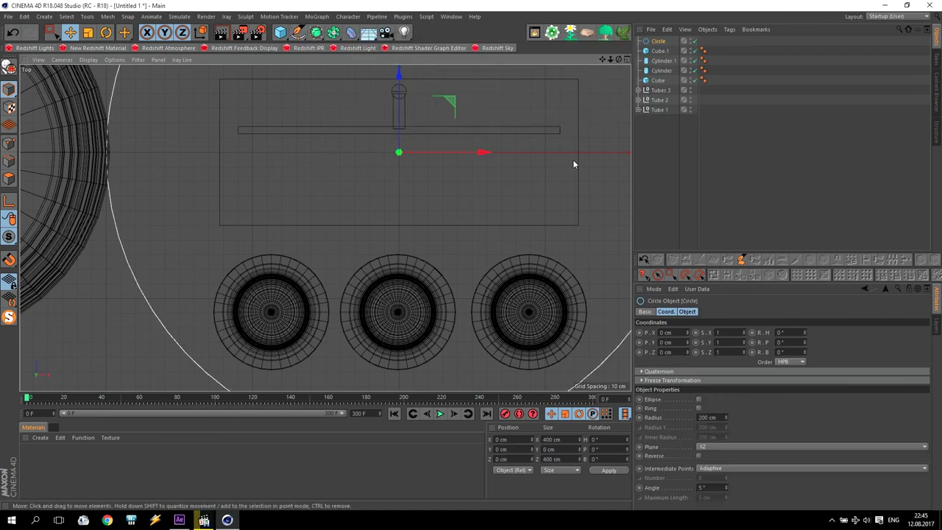
scroll(464, 231, down, 3)
scroll(567, 267, up, 2)
drag(726, 417, 720, 412)
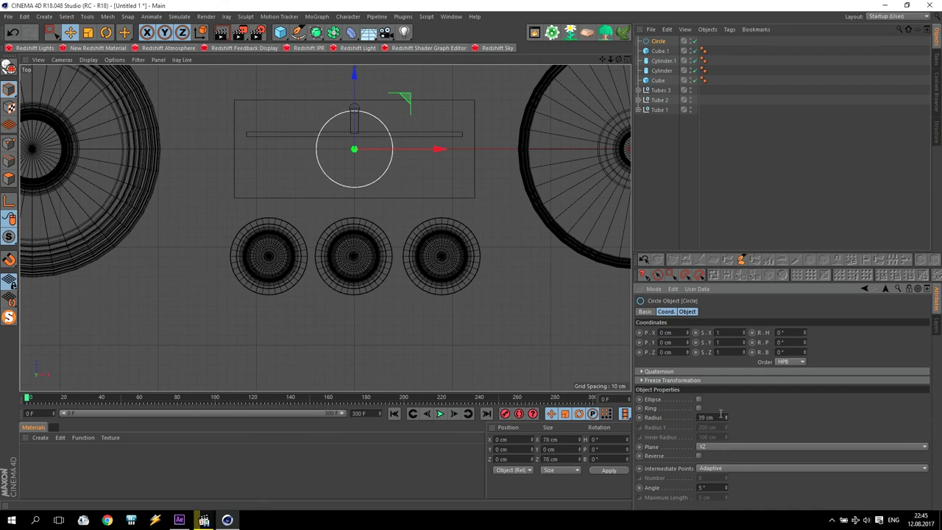
text(30)
key(Return)
drag(354, 98, 356, 120)
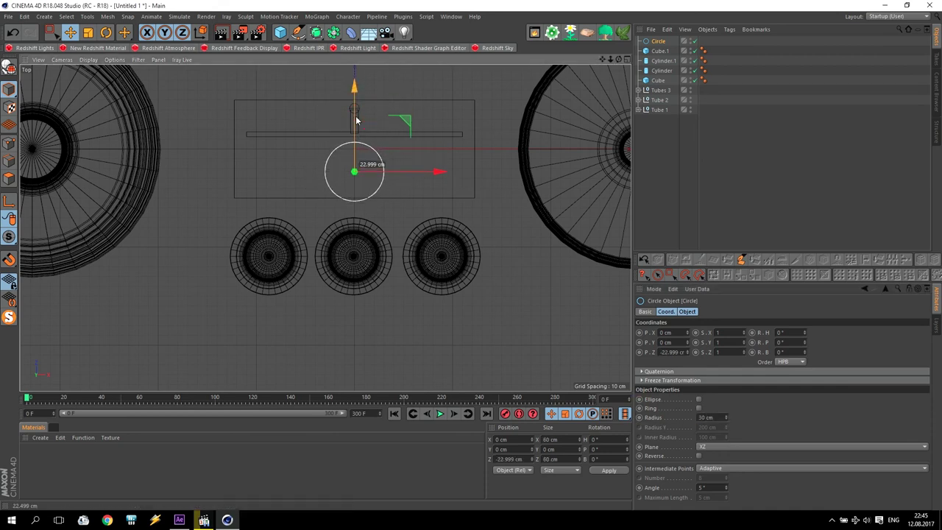
key(ctrl+z)
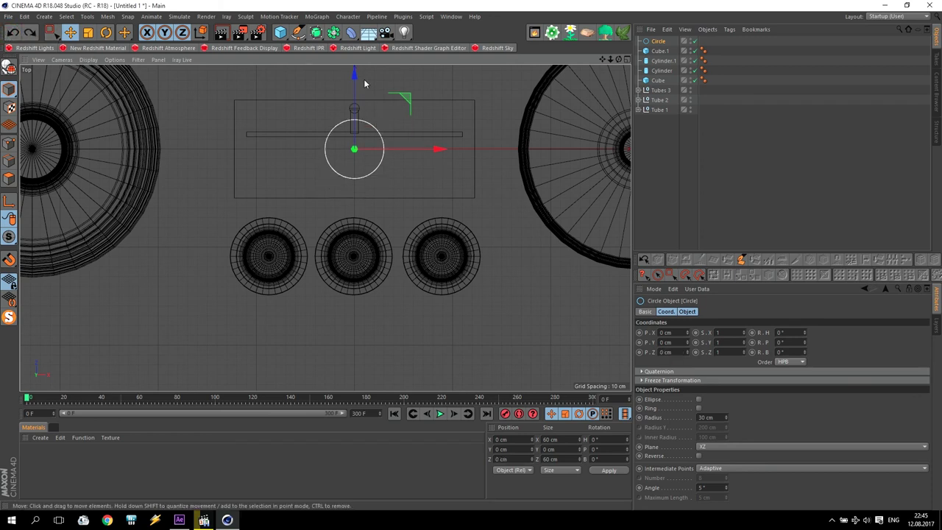
Step: Add a second Circle spline, Circle.1, with a 2 cm radius
click(299, 33)
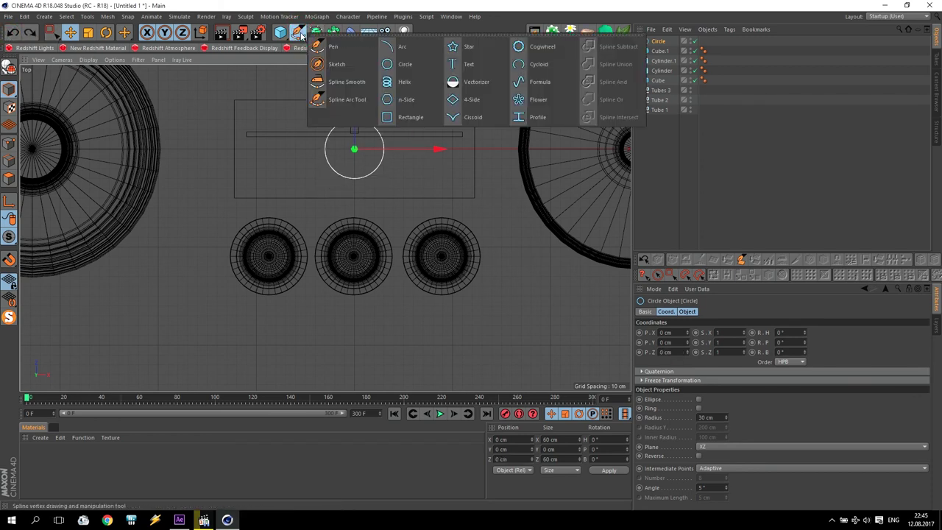
click(403, 65)
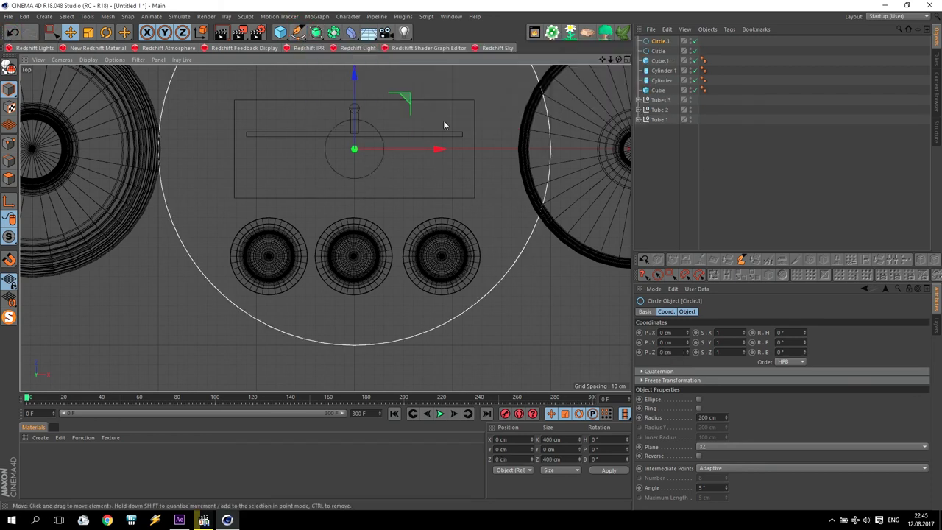
click(706, 417)
click(621, 413)
key(Return)
scroll(357, 151, up, 3)
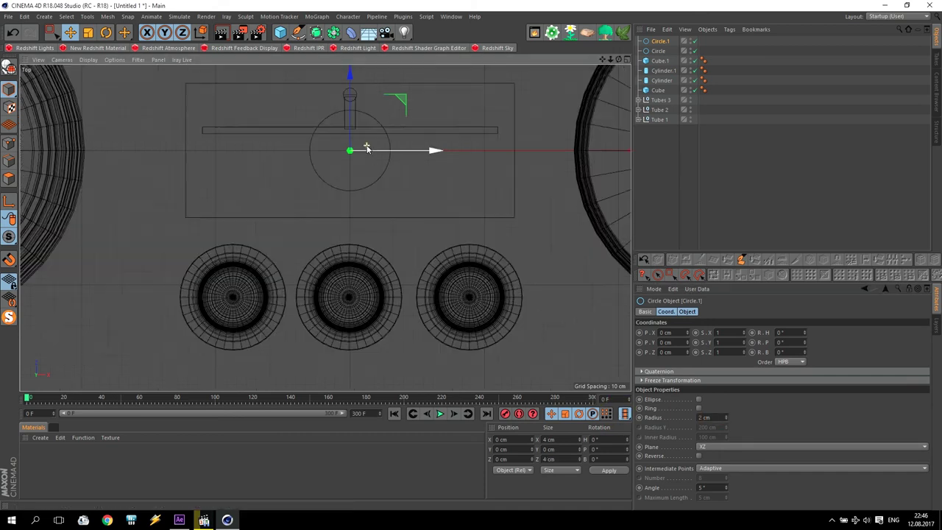
scroll(350, 158, up, 3)
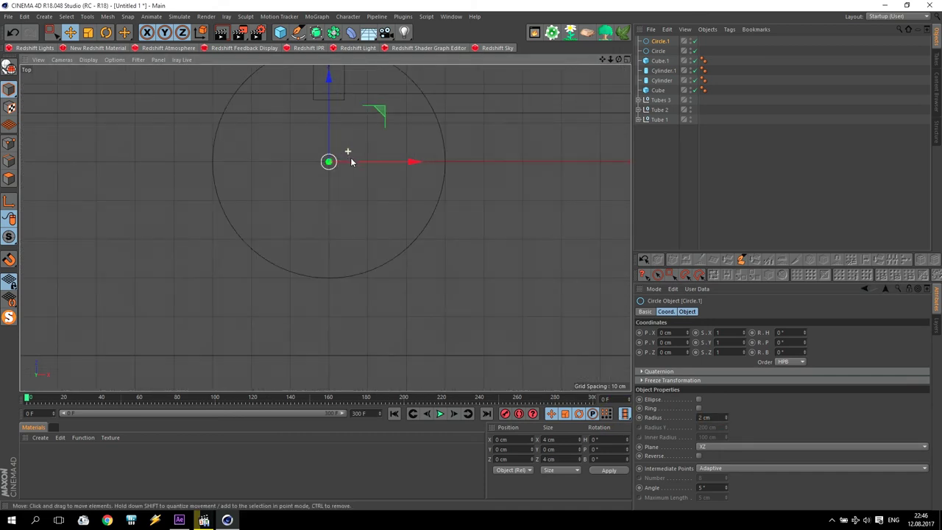
click(317, 34)
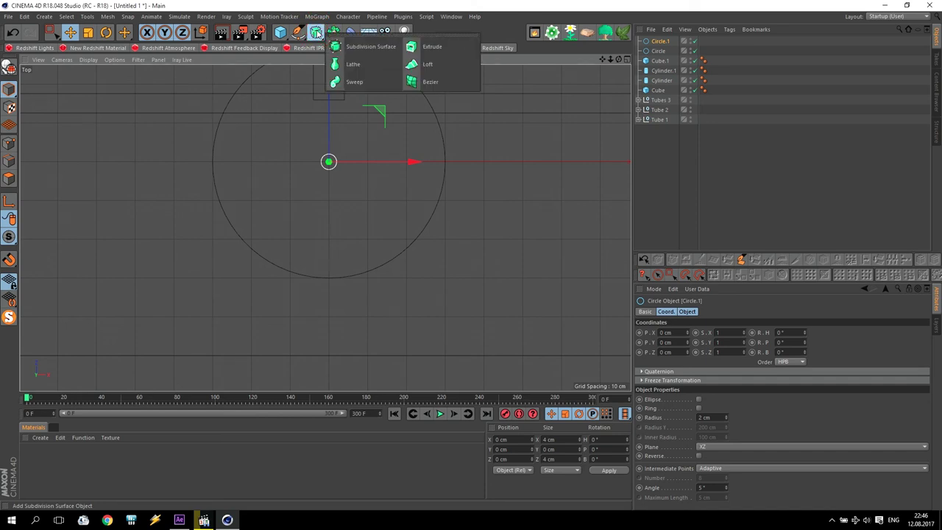
Step: Add a Sweep with Circle.1 as its child and raise it to 248.25 cm around the flask neck
click(354, 82)
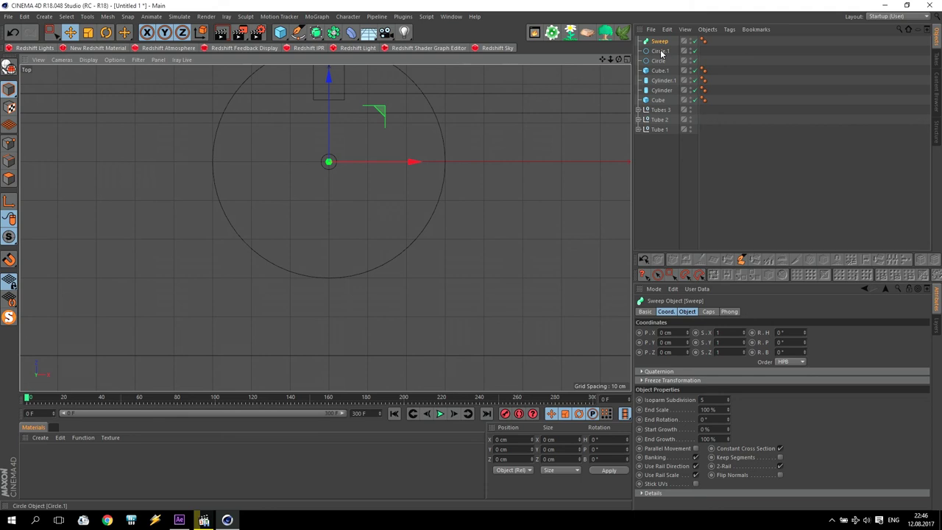
mouse_move(660, 50)
mouse_down()
mouse_move(661, 43)
mouse_move(661, 60)
mouse_up()
middle_click(432, 169)
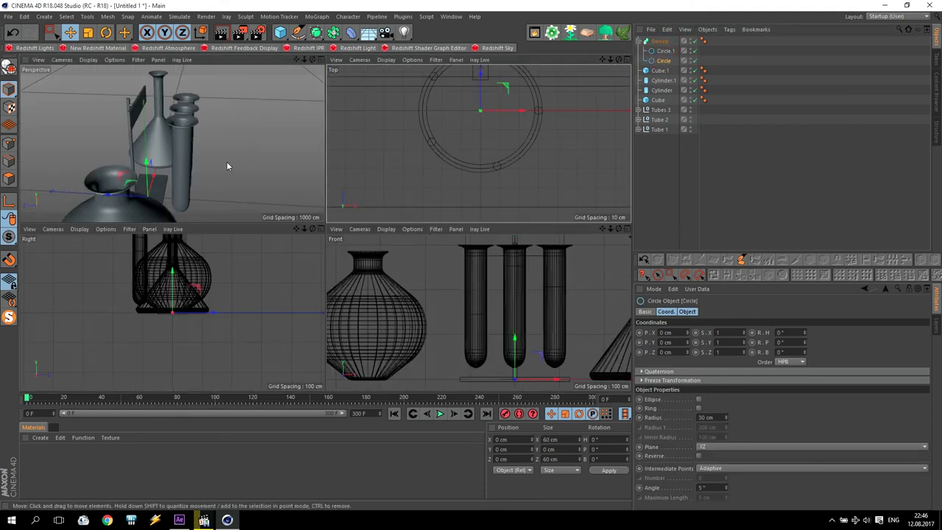
middle_click(176, 158)
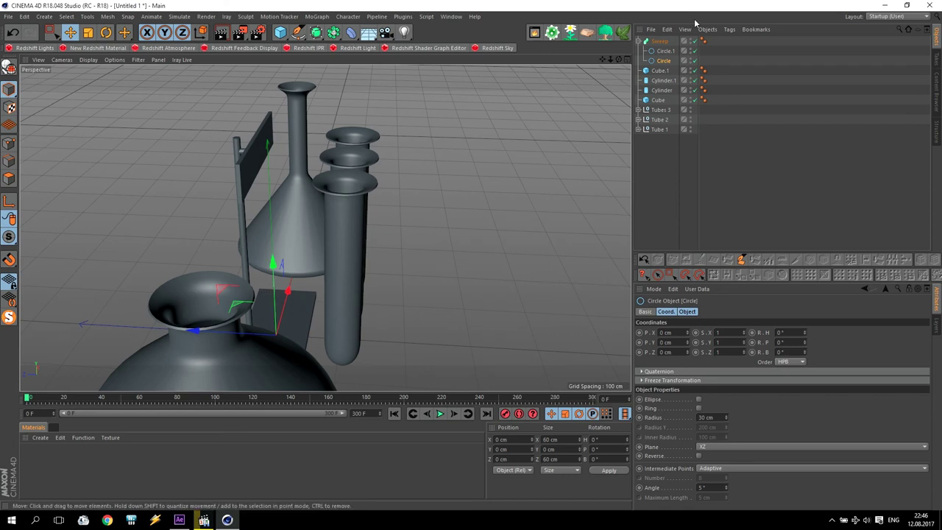
click(659, 41)
drag(273, 254, 271, 165)
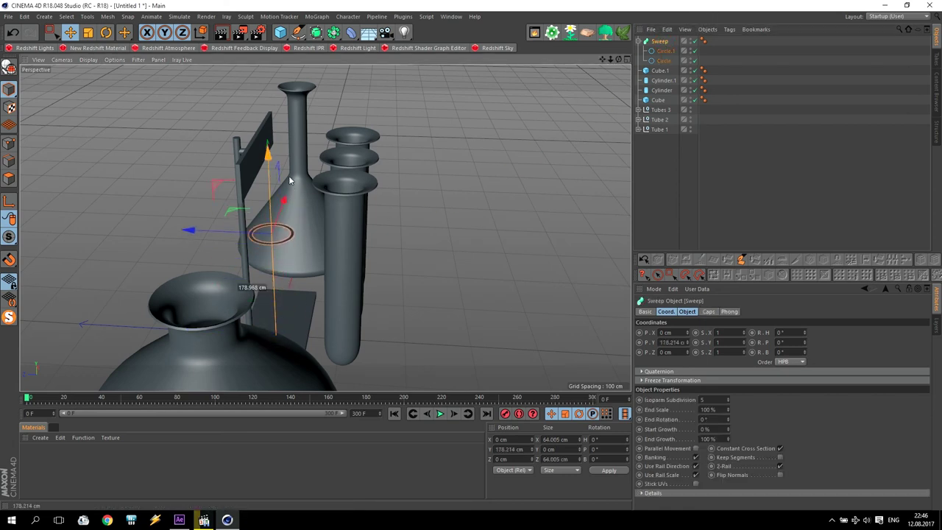
scroll(269, 197, up, 3)
scroll(268, 197, up, 2)
Step: Set the profile circle Circle.1's plane to XY
click(664, 51)
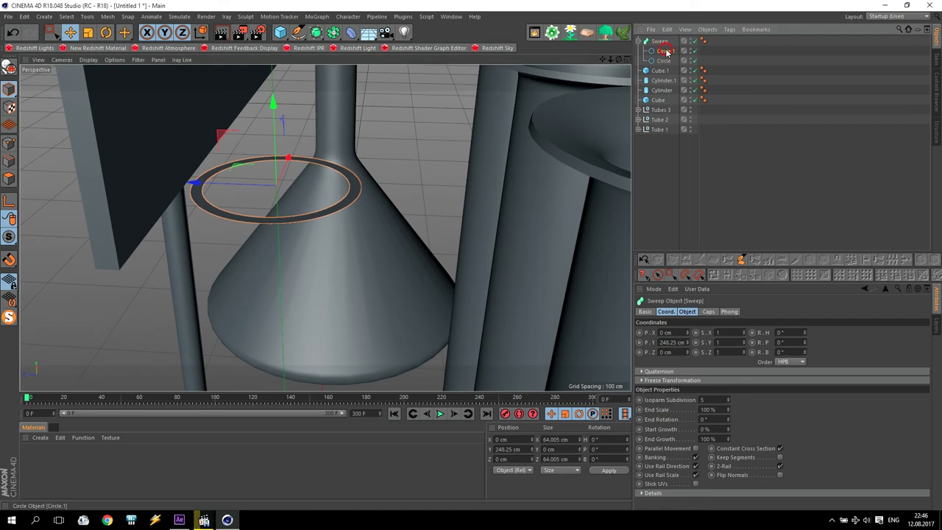
click(710, 447)
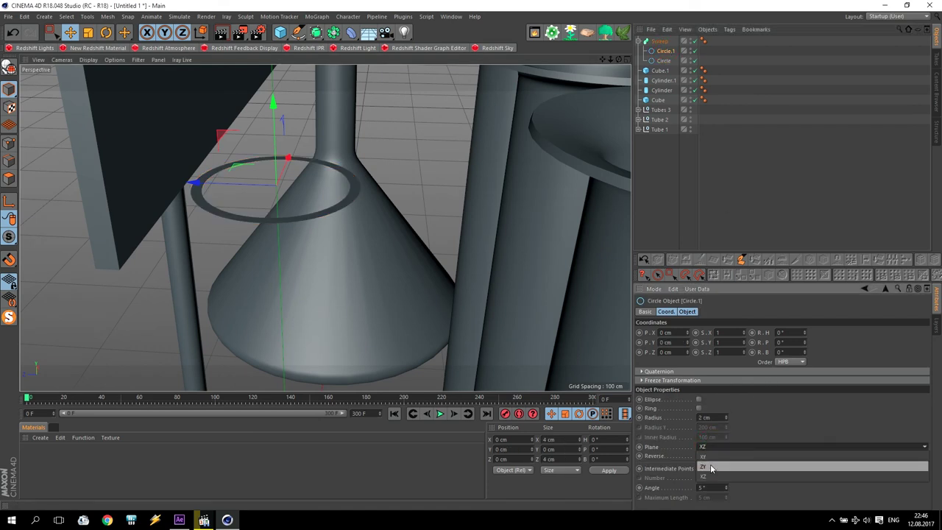
click(712, 465)
click(715, 447)
click(709, 477)
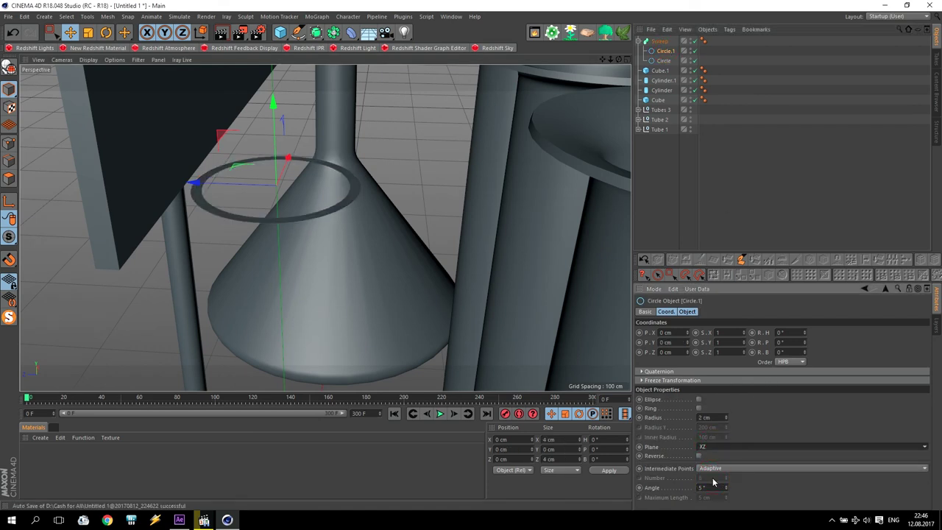
click(718, 448)
click(710, 450)
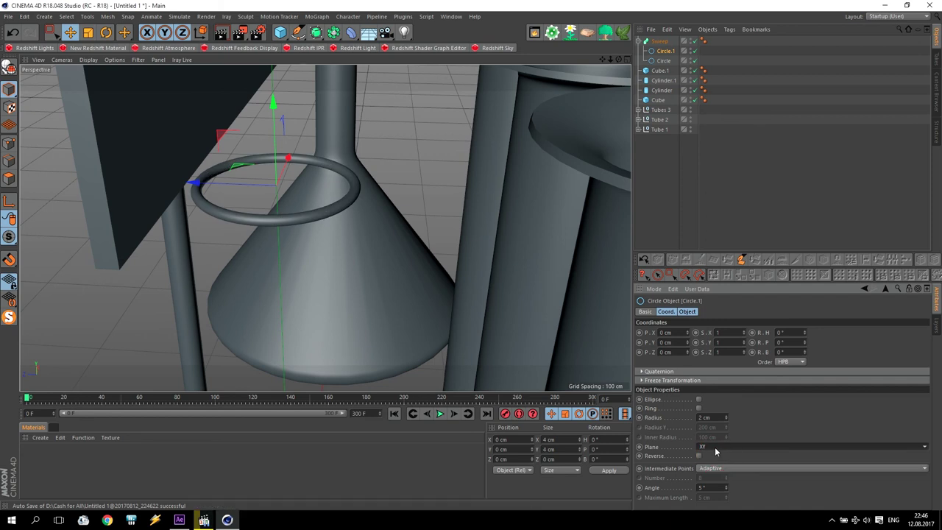
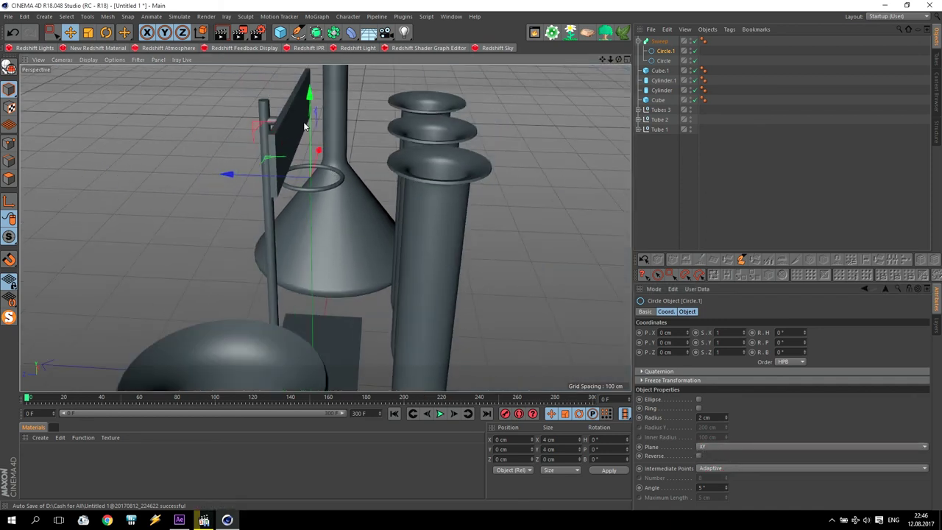
Step: Center the sweep ring over the middle test tube in the Top view
drag(225, 175, 331, 182)
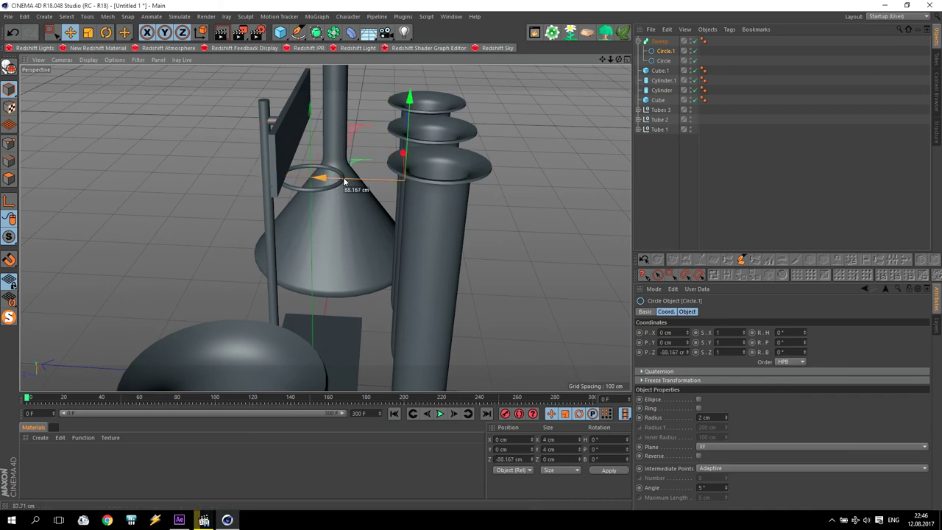
click(12, 32)
click(659, 41)
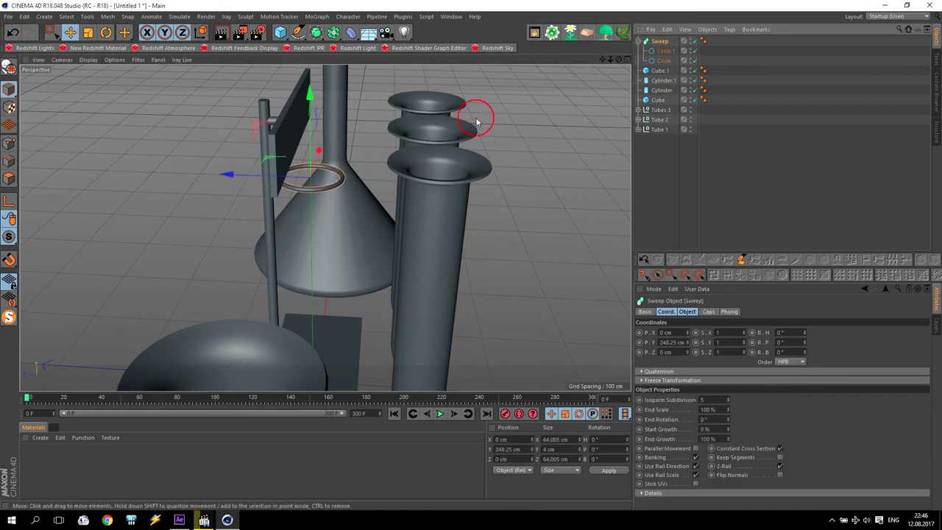
middle_click(397, 192)
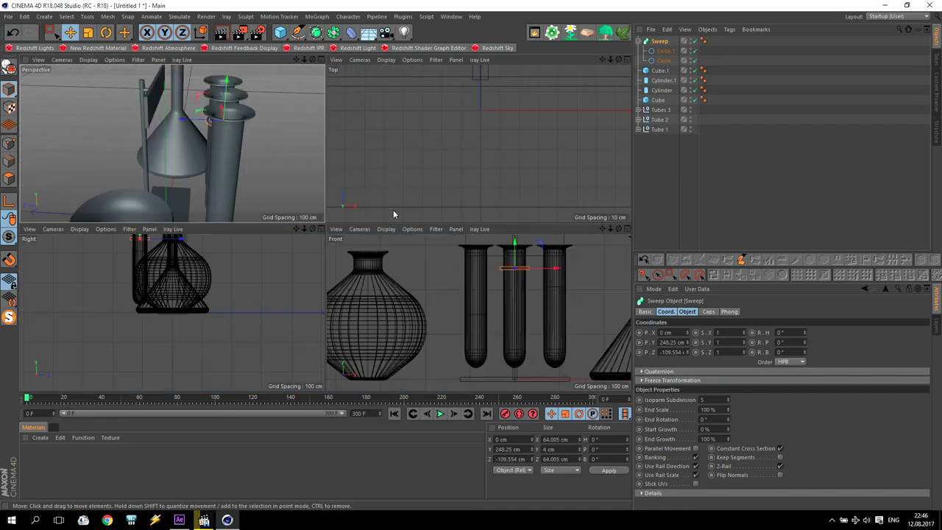
middle_click(474, 92)
scroll(441, 169, up, 3)
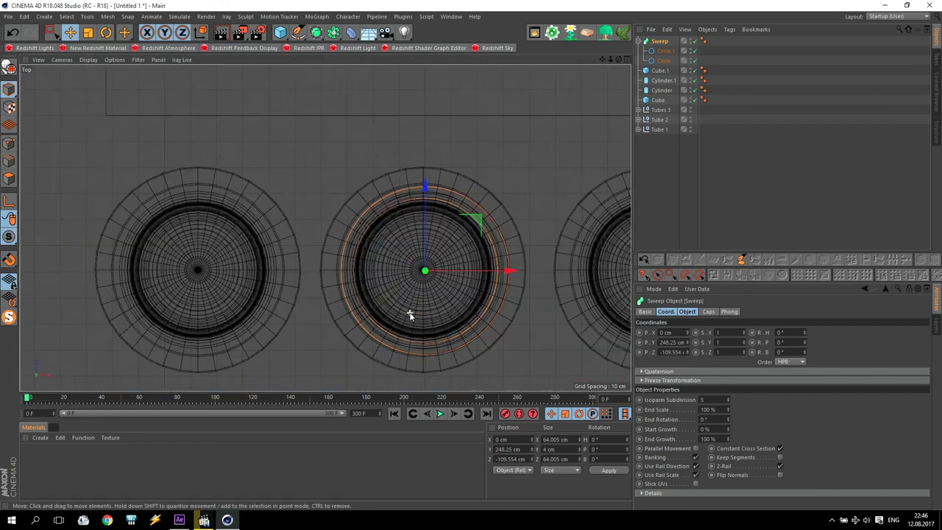
drag(428, 196, 426, 196)
drag(506, 263, 505, 263)
drag(423, 224, 424, 226)
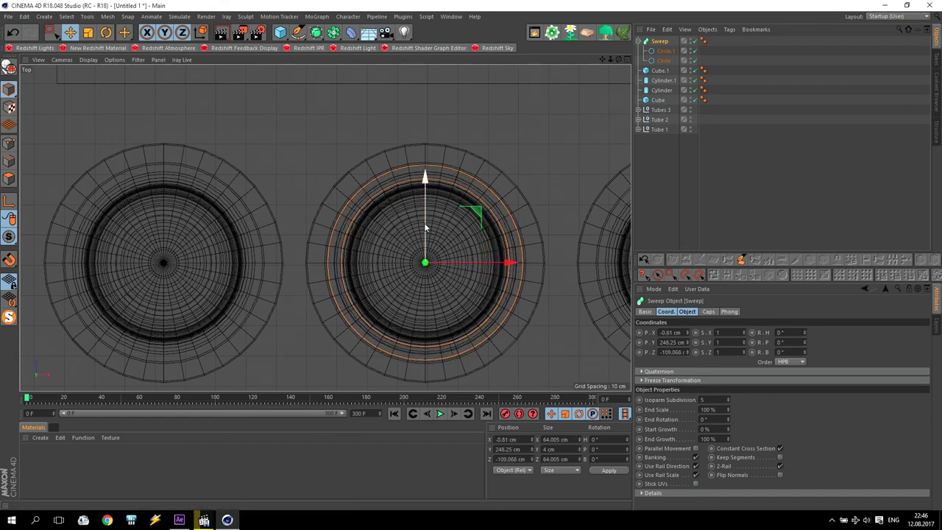
middle_click(424, 225)
Step: Raise the ring up to the middle tube's lip and inspect it in perspective
scroll(515, 257, up, 3)
drag(522, 263, 524, 203)
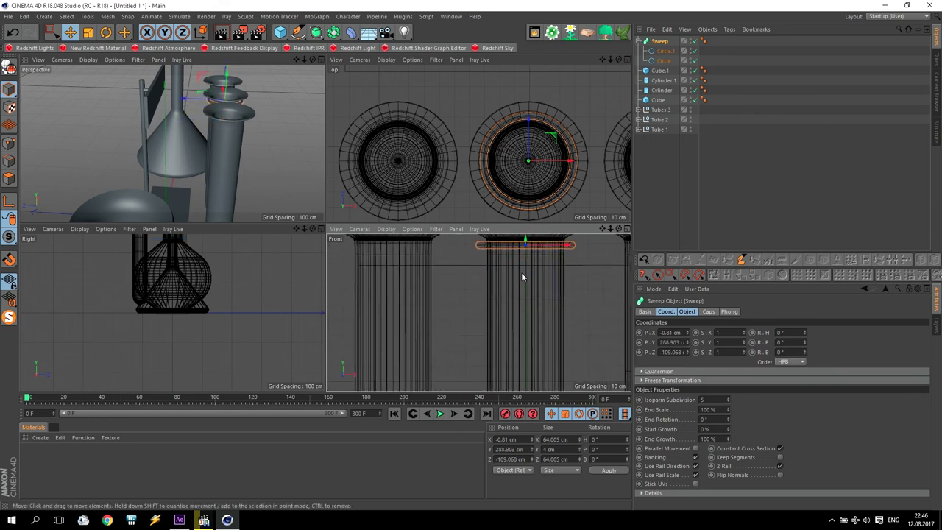
middle_click(247, 142)
scroll(493, 139, up, 2)
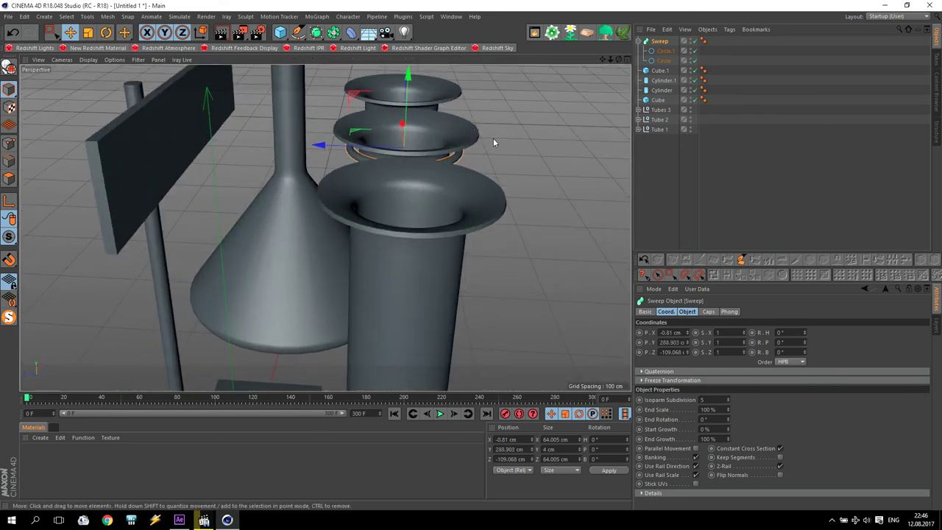
mouse_move(493, 142)
alt+mouse_down()
mouse_move(525, 157)
mouse_move(441, 137)
mouse_move(389, 151)
mouse_move(401, 158)
alt+mouse_up()
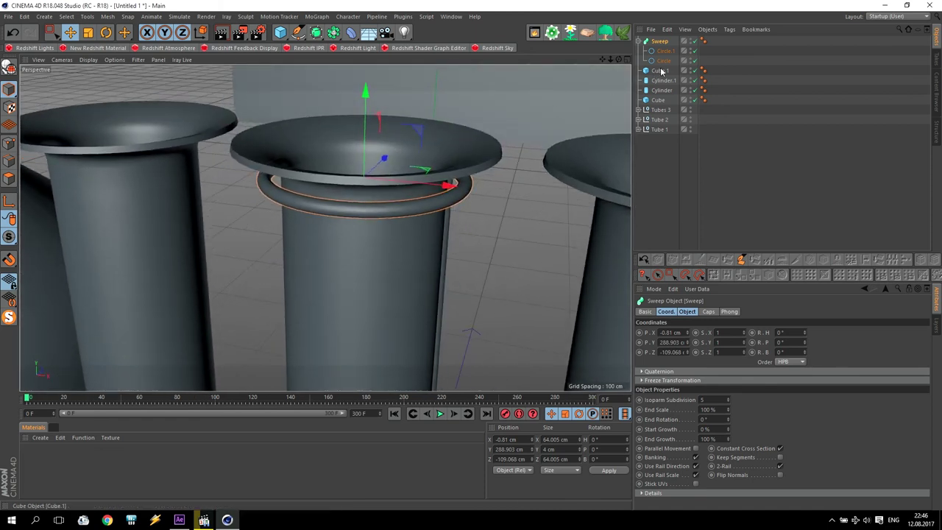
Step: Set the profile circle radius to 3 cm and lift the ring snug under the lip
click(666, 53)
double_click(718, 416)
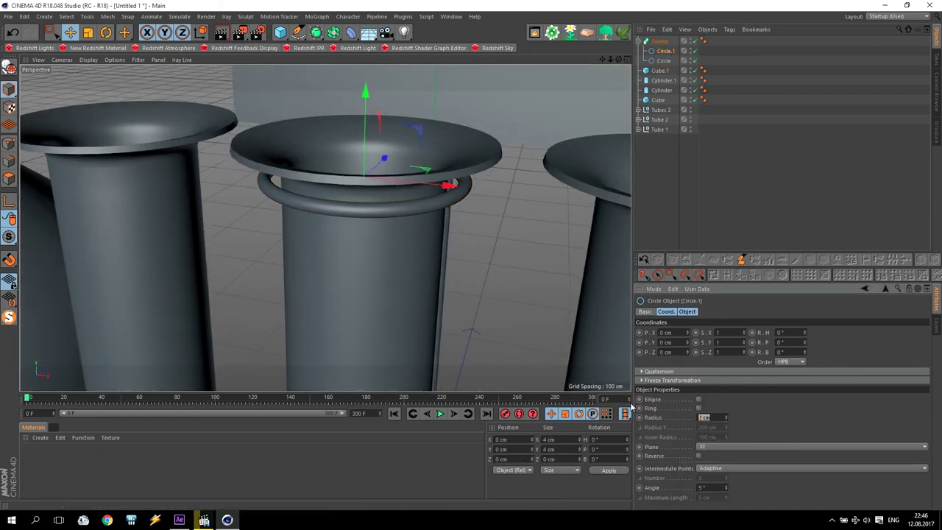
key(Return)
drag(366, 95, 366, 84)
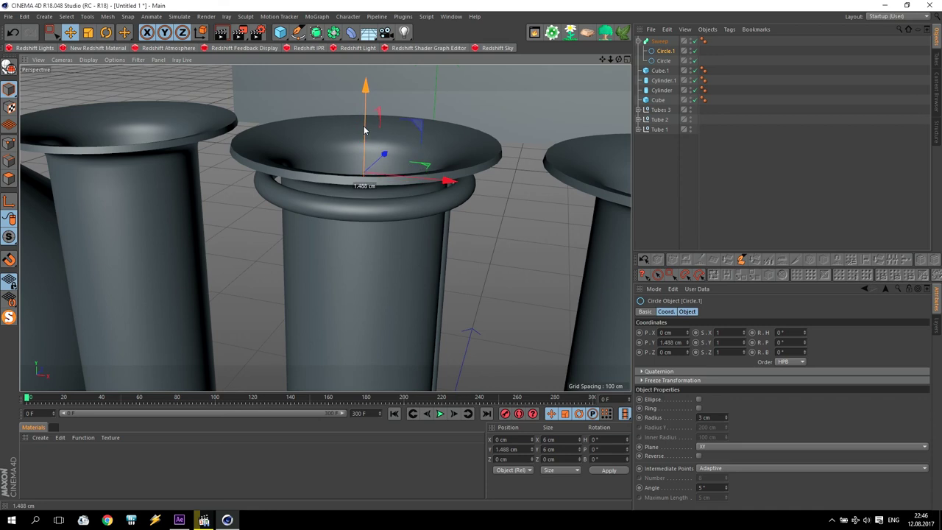
click(659, 40)
drag(366, 122, 366, 126)
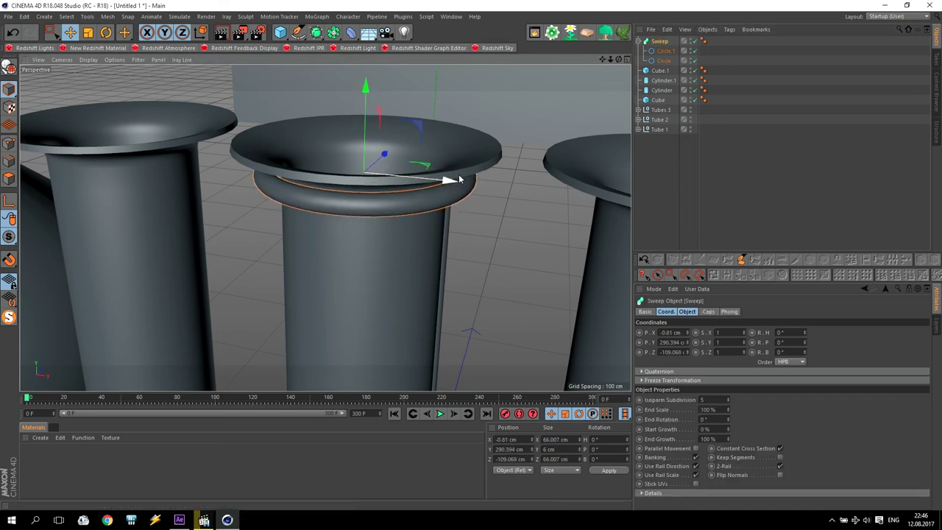
Step: Ctrl-drag a copy of the ring along X toward the left test tube
scroll(450, 183, down, 3)
scroll(446, 185, down, 2)
middle_click(433, 196)
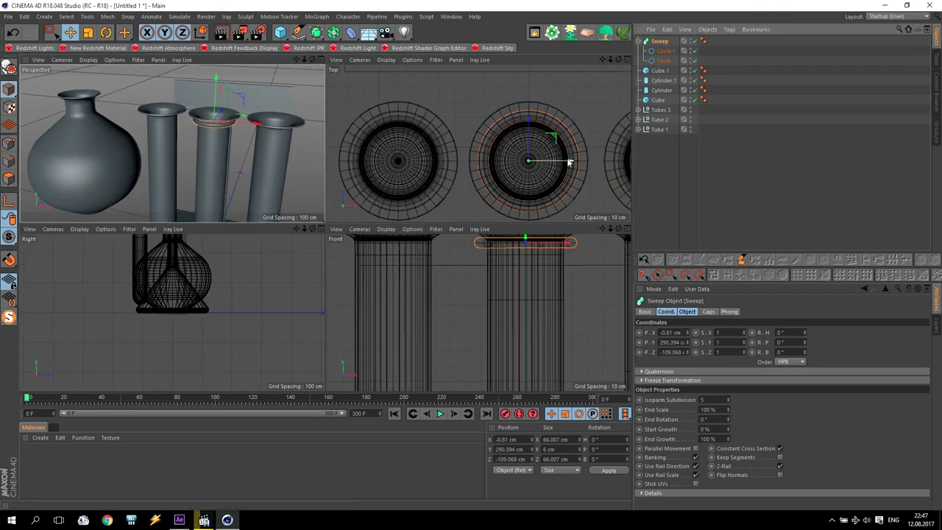
ctrl+drag(567, 160, 441, 163)
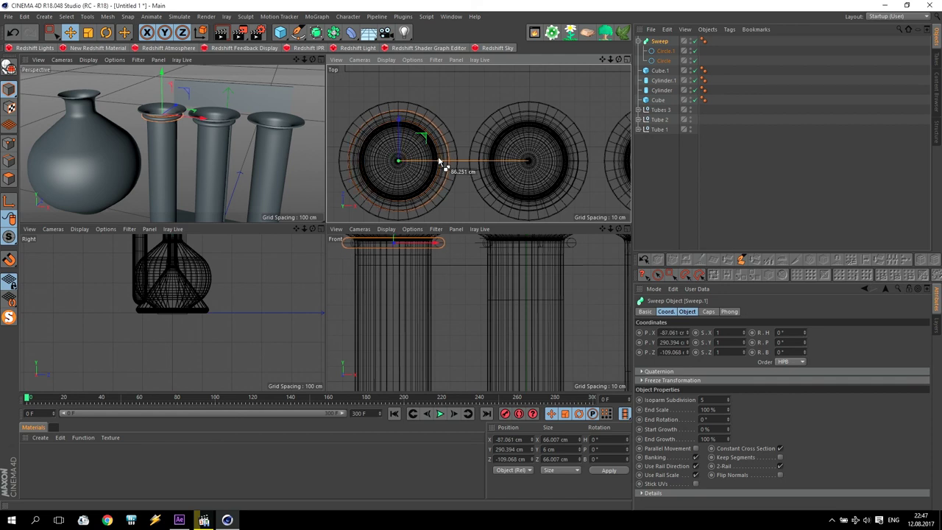
Step: Place the ring copy on the left tube and copy another ring to the right tube
ctrl+drag(442, 163, 440, 162)
drag(603, 60, 603, 64)
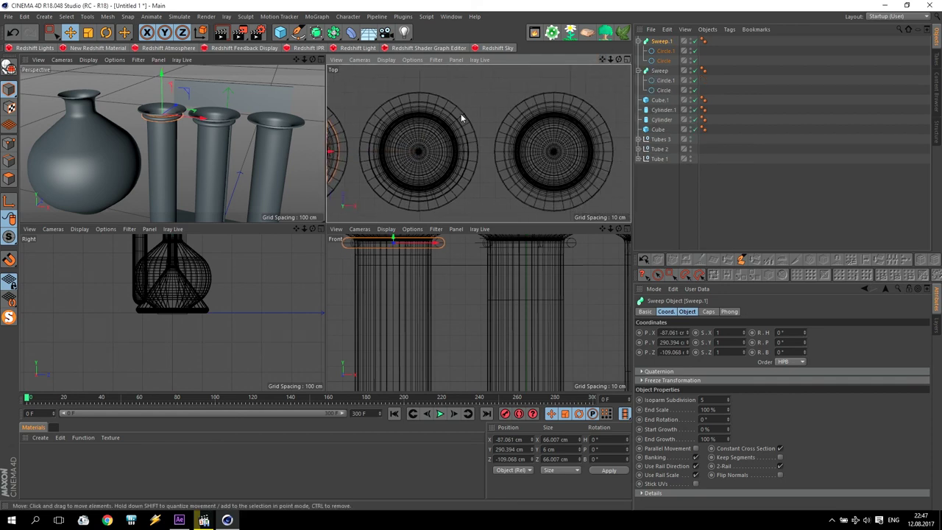
ctrl+drag(442, 152, 599, 157)
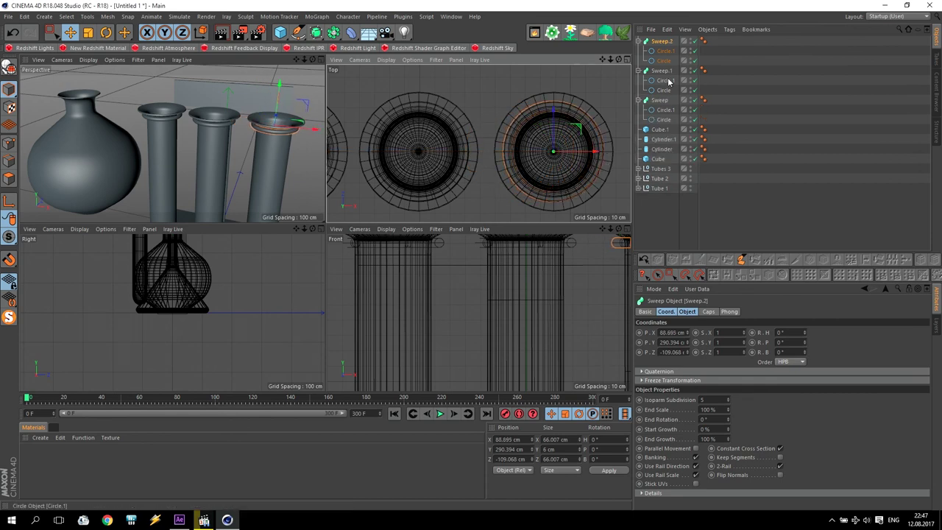
Step: Move the three sweep rings with Tubes 3 together along Z to -33.716 cm
click(638, 41)
click(638, 51)
click(638, 61)
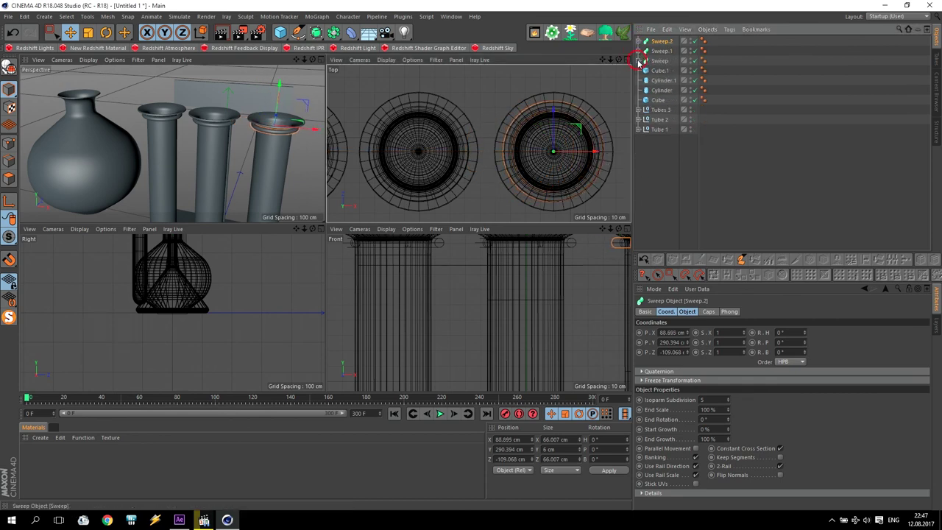
shift+click(660, 62)
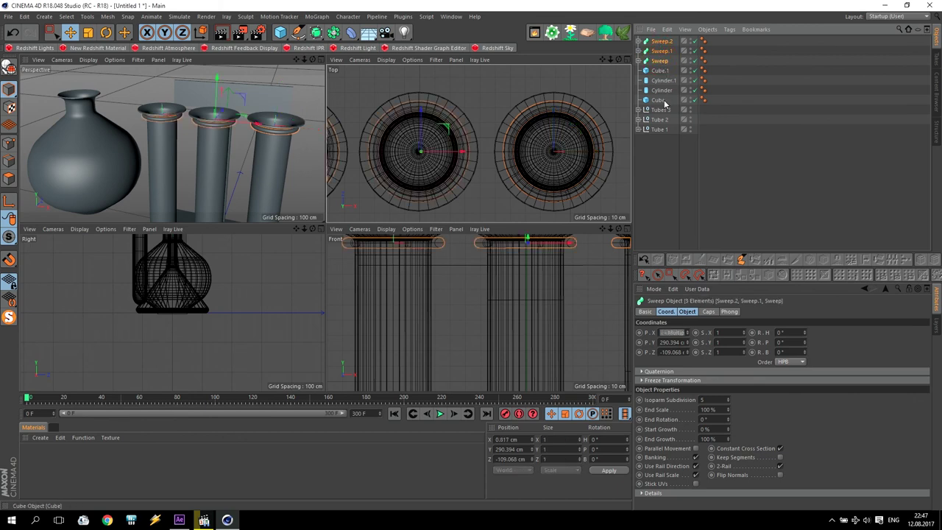
shift+click(660, 109)
scroll(479, 143, down, 3)
alt+middle_drag(474, 79, 479, 144)
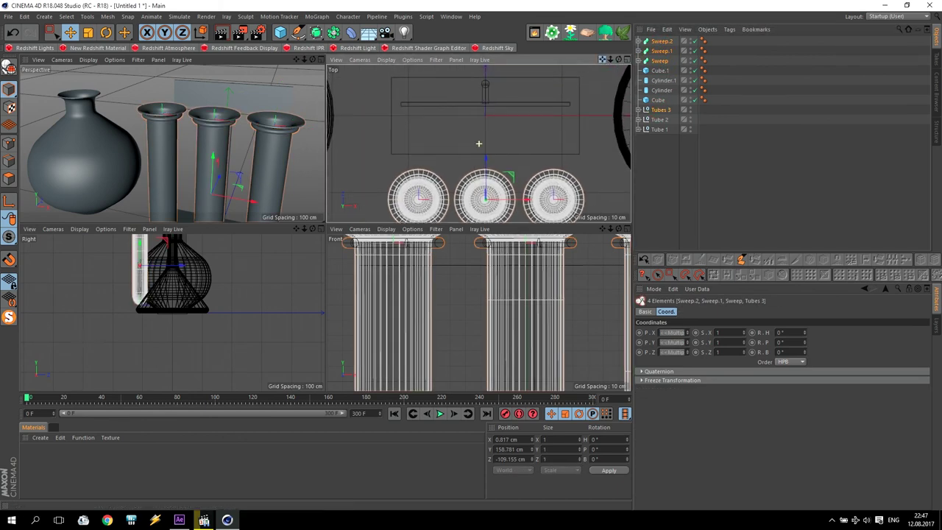
drag(486, 165, 503, 108)
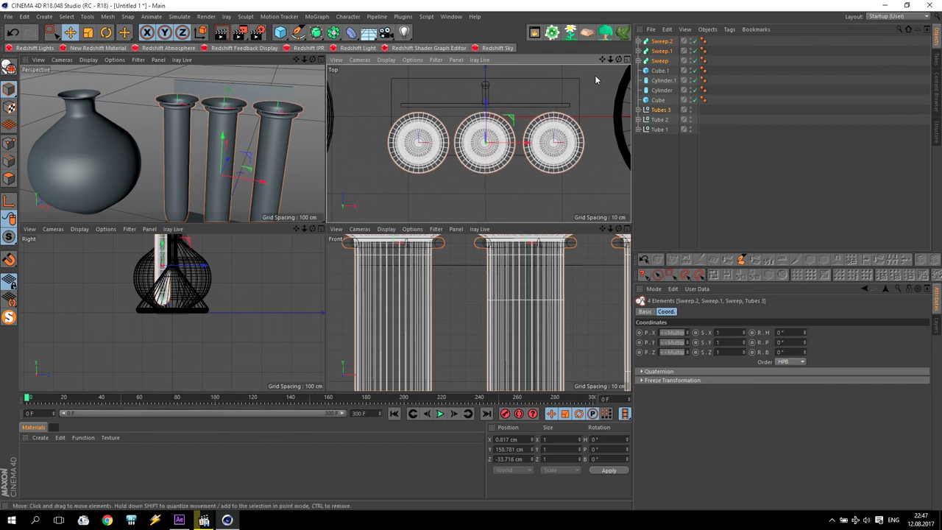
Step: Deepen the base slab cube to a Z size of 122 cm
click(661, 70)
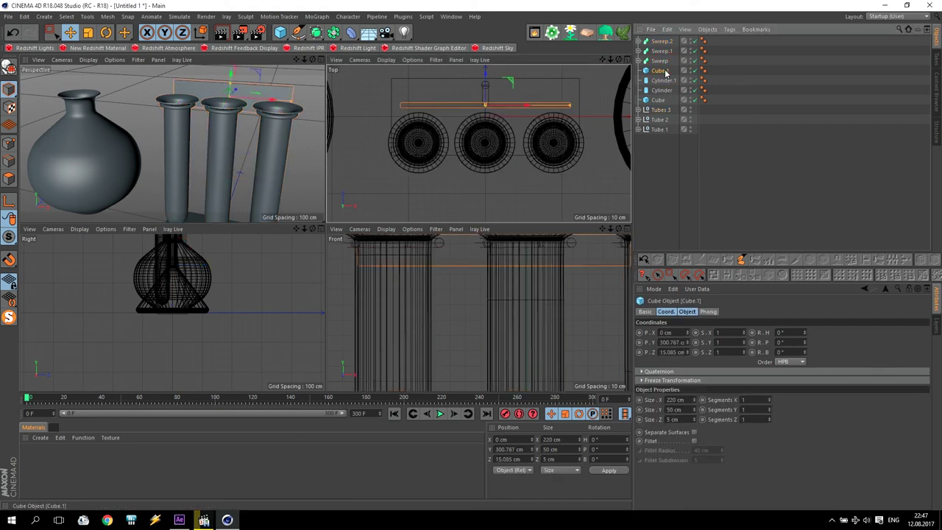
click(661, 101)
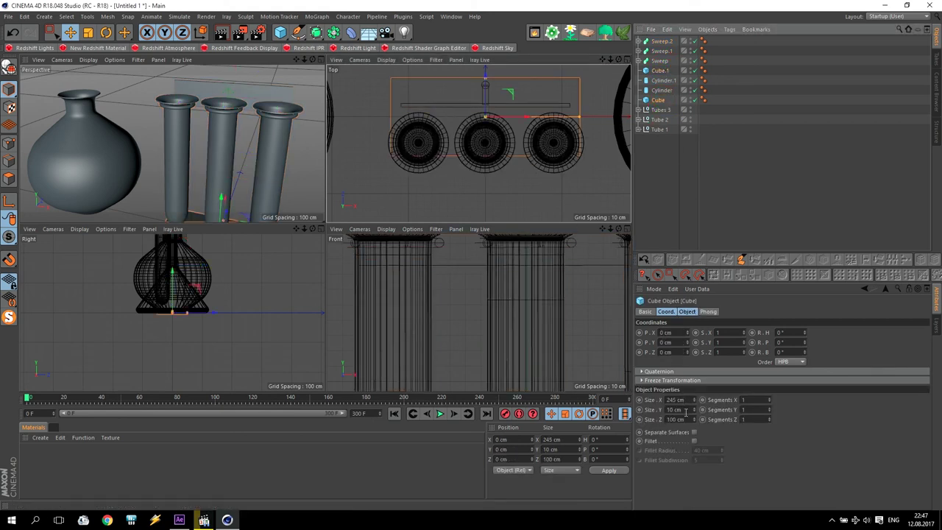
drag(485, 78, 487, 96)
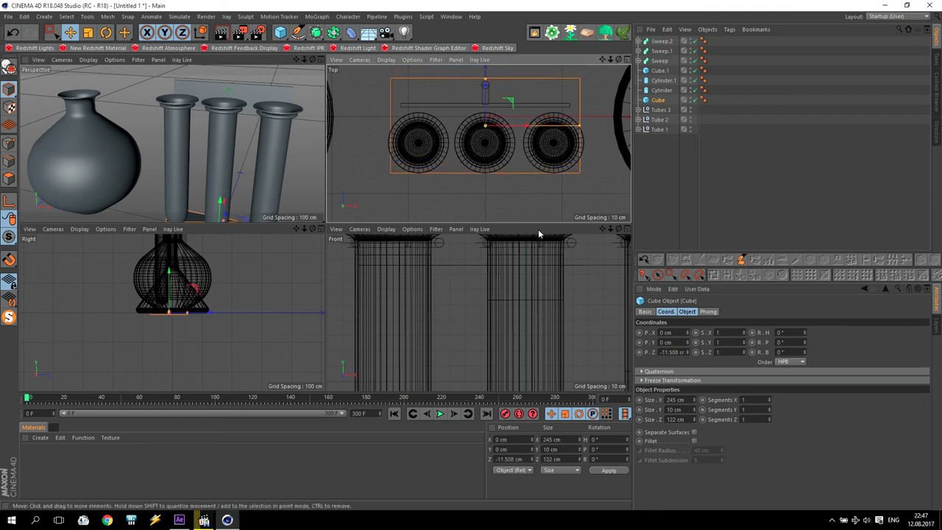
Step: Scale the rack's crossbar block Cube.1 down to make it thinner in the Front view
scroll(538, 318, down, 3)
scroll(538, 319, down, 2)
scroll(509, 310, up, 2)
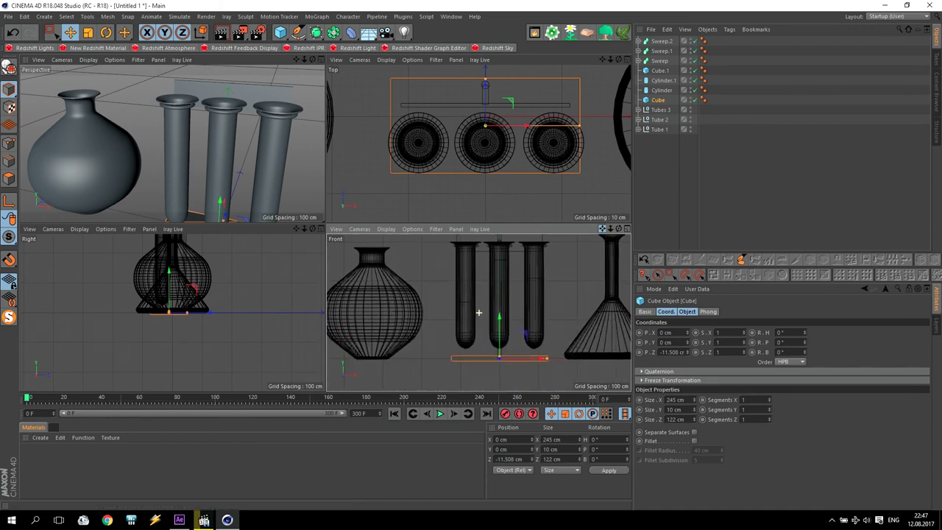
scroll(509, 310, up, 2)
drag(602, 230, 478, 312)
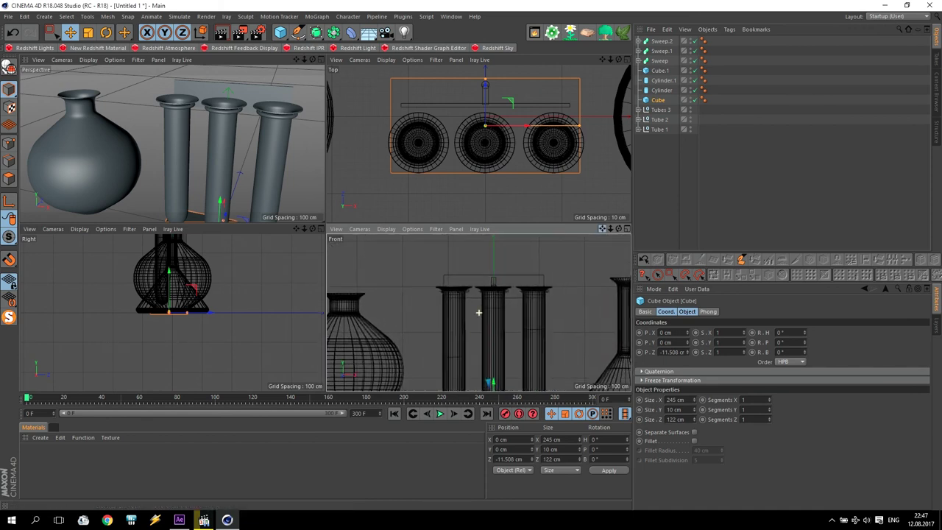
drag(610, 229, 640, 228)
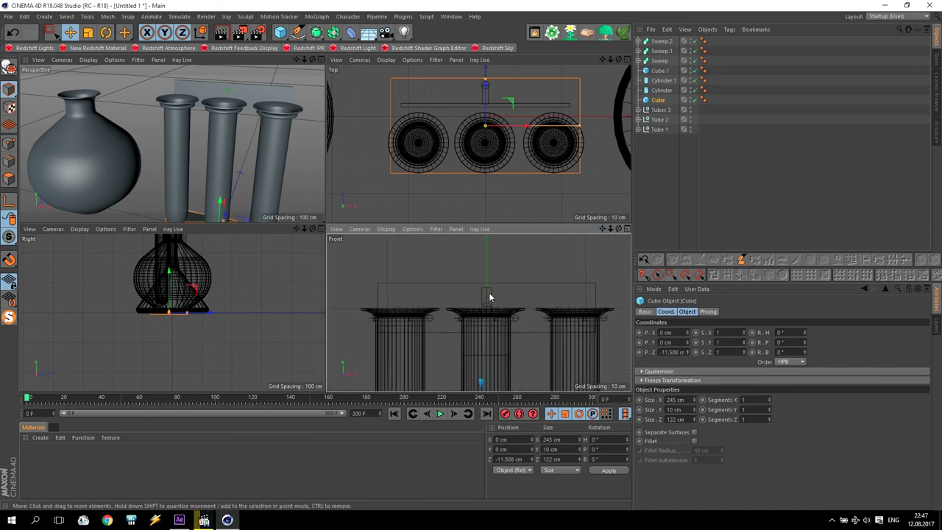
click(660, 71)
drag(484, 288, 487, 303)
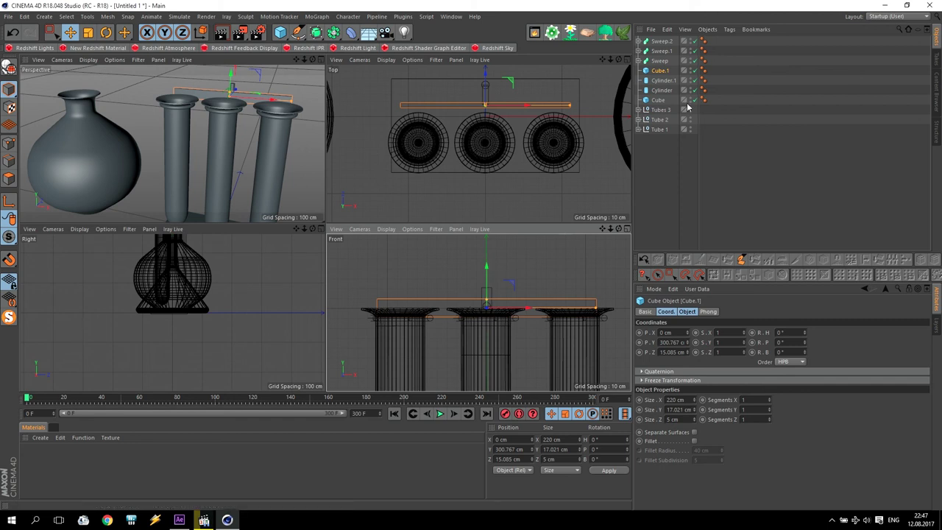
Step: Raise the sweep rings and Tubes 3 slightly to Y 168.115 cm
click(662, 42)
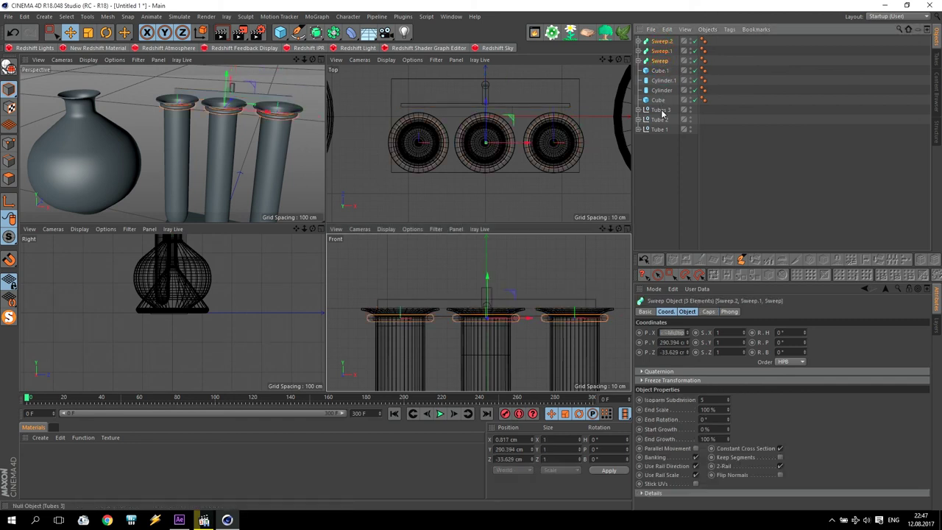
ctrl+click(661, 109)
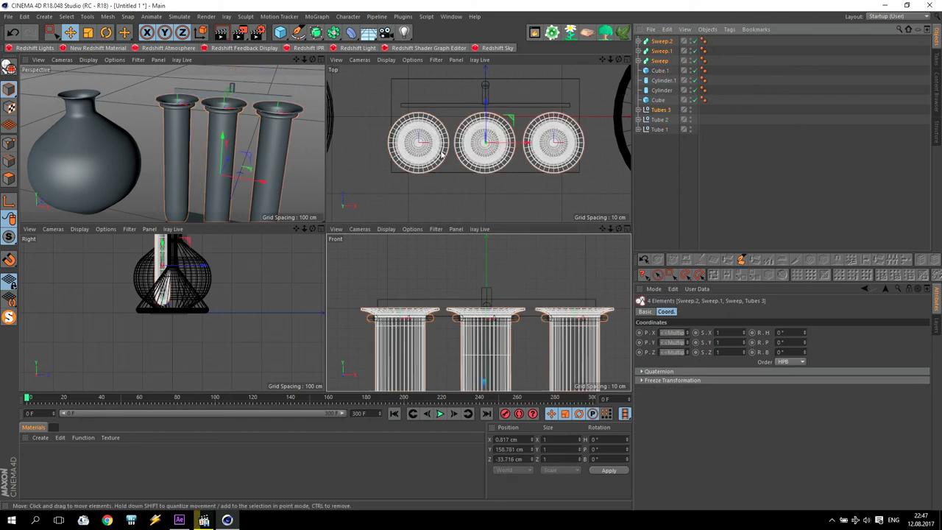
middle_click(556, 291)
scroll(456, 324, down, 2)
drag(403, 337, 431, 294)
middle_click(431, 294)
Step: Orbit the perspective view to the rack's side and select its upright bar
middle_click(258, 142)
mouse_move(617, 58)
mouse_down()
mouse_move(588, 96)
mouse_move(633, 66)
mouse_up()
alt+drag(456, 162, 218, 134)
click(175, 137)
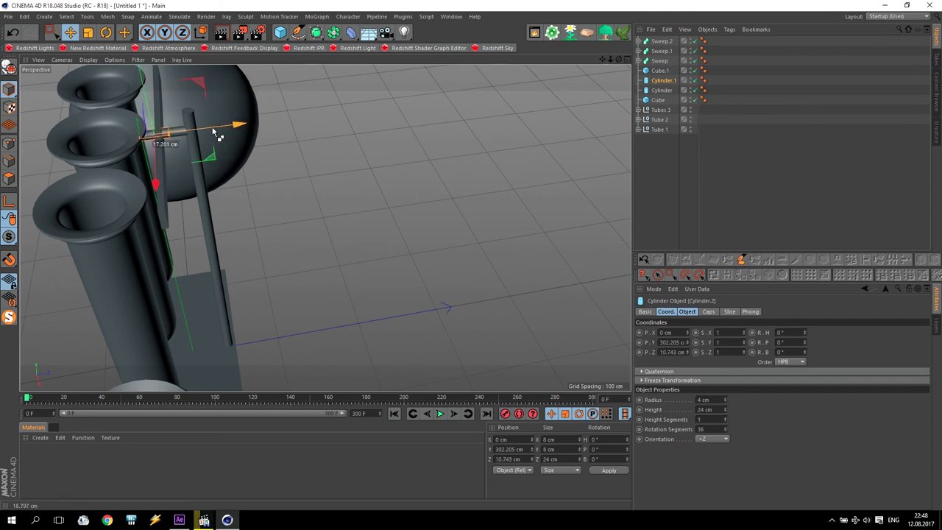
Step: Give the new rod a 2 cm radius and 15 cm height, and slide it along Z
double_click(707, 400)
text(2)
key(Return)
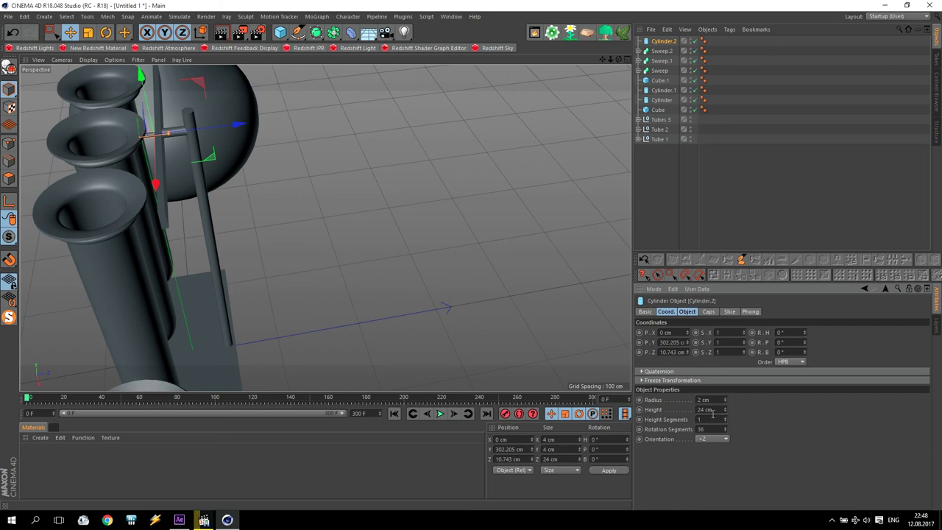
double_click(706, 409)
text(15)
key(Return)
drag(232, 125, 211, 134)
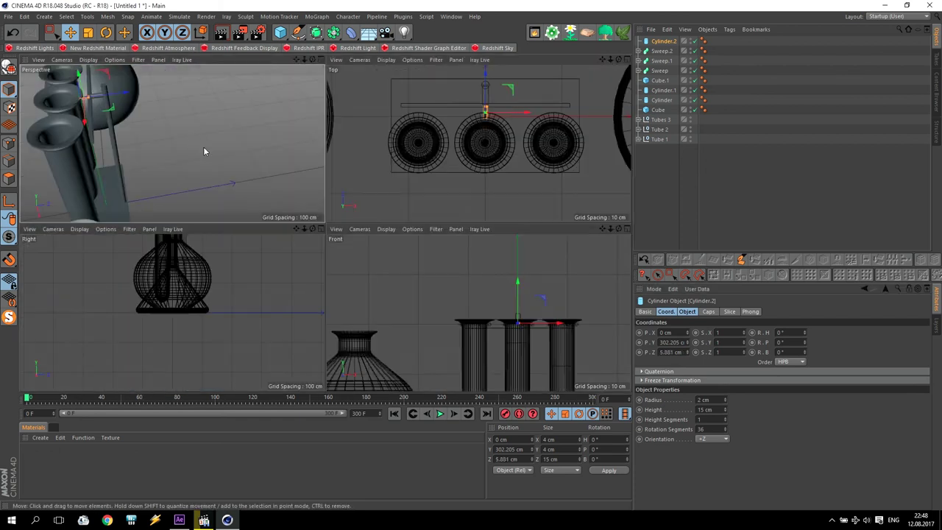
Step: Copy the rod along X to the other tube positions and reorder Cube.1 in the list
middle_click(205, 150)
scroll(490, 120, up, 2)
scroll(492, 111, down, 3)
mouse_move(527, 114)
ctrl+mouse_down()
mouse_move(410, 114)
mouse_move(646, 114)
ctrl+mouse_up()
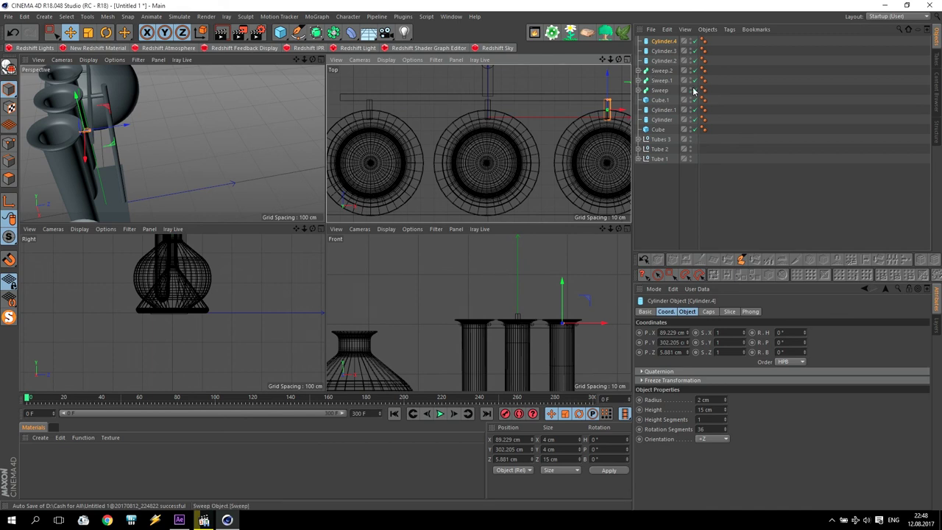
drag(666, 99, 664, 125)
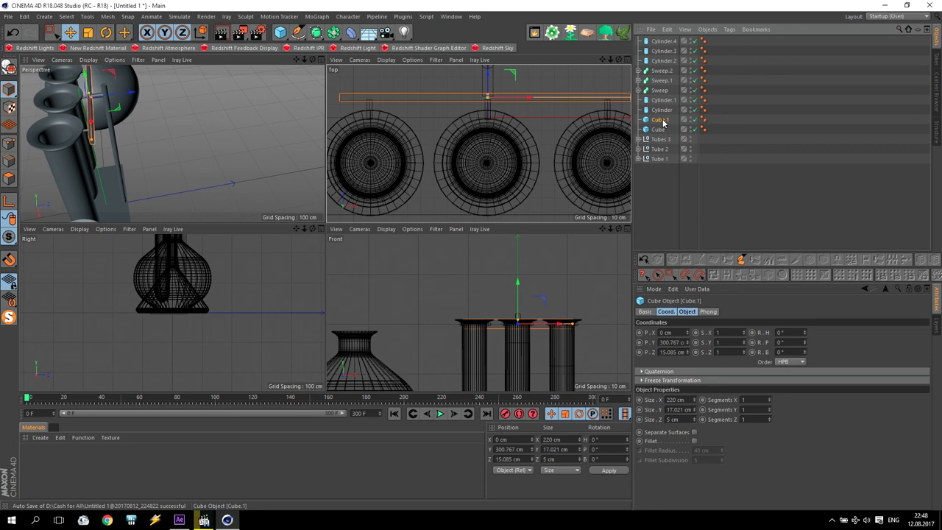
Step: Group Cylinder.4 through Cube.1 under a null named 'Metall Platform'
shift+click(667, 41)
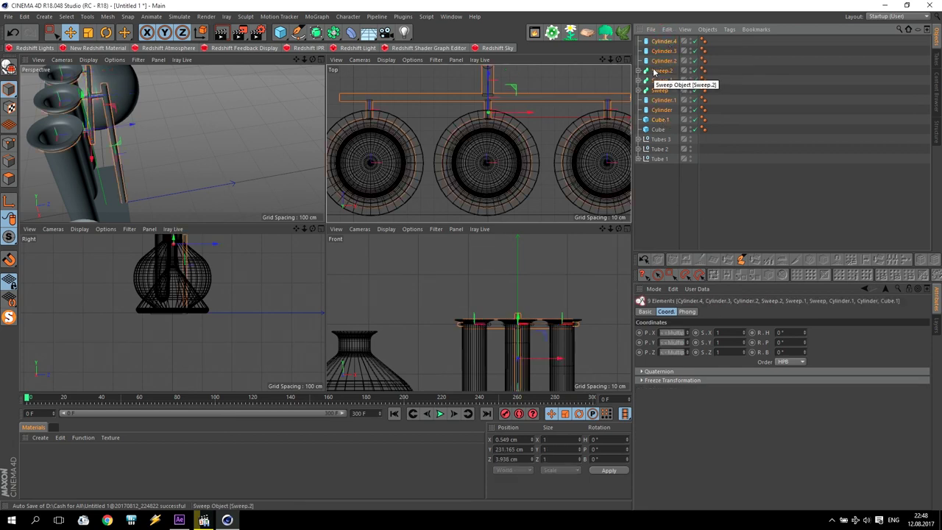
key(alt+g)
double_click(658, 40)
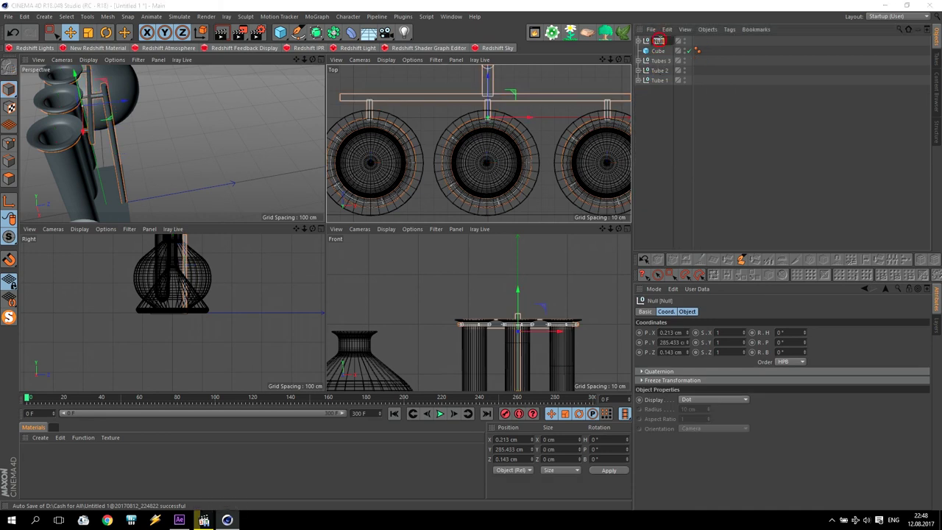
text(Mi)
text(tall)
text( Platform)
Step: Rename the base slab cube to 'Wood Platform'
double_click(659, 50)
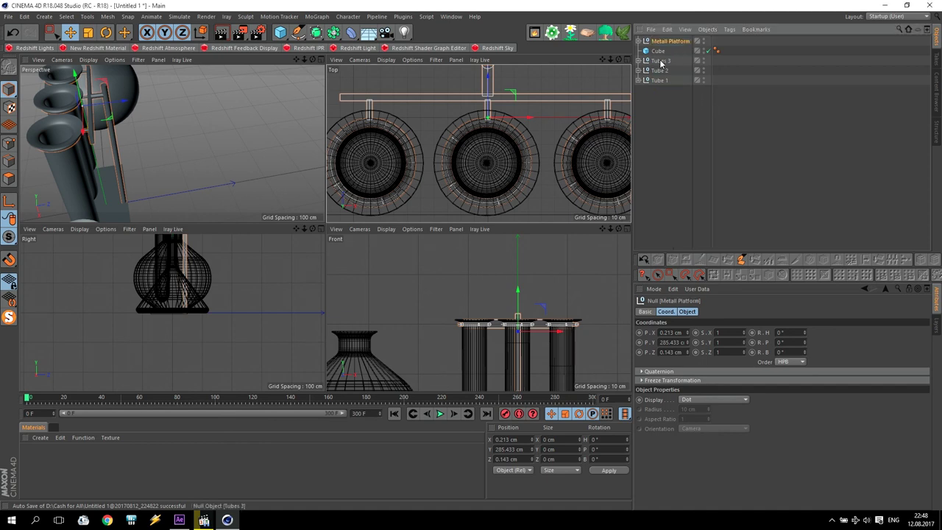
text(Wood)
text( Platform)
key(Return)
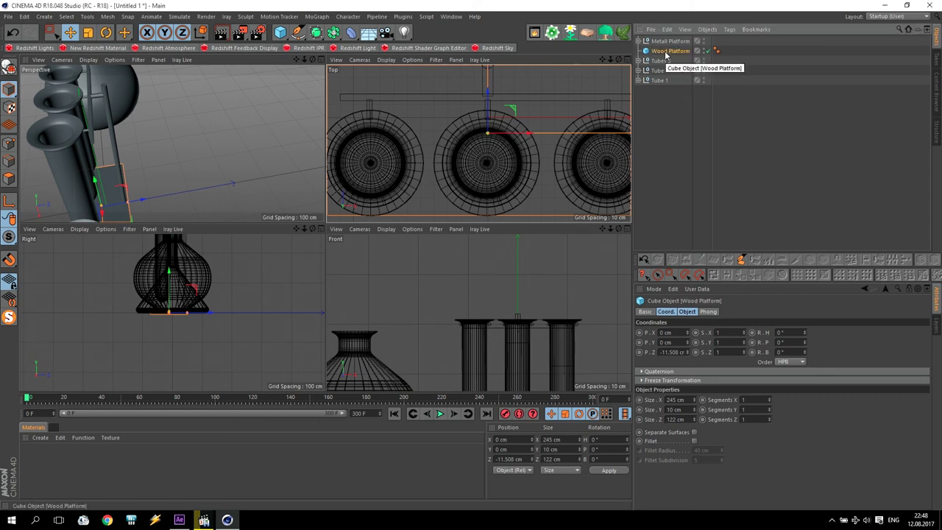
middle_click(270, 126)
Step: Frame the whole scene and add a new cube flattened to 20 cm tall
mouse_move(602, 62)
mouse_down()
mouse_move(502, 211)
mouse_move(423, 171)
mouse_up()
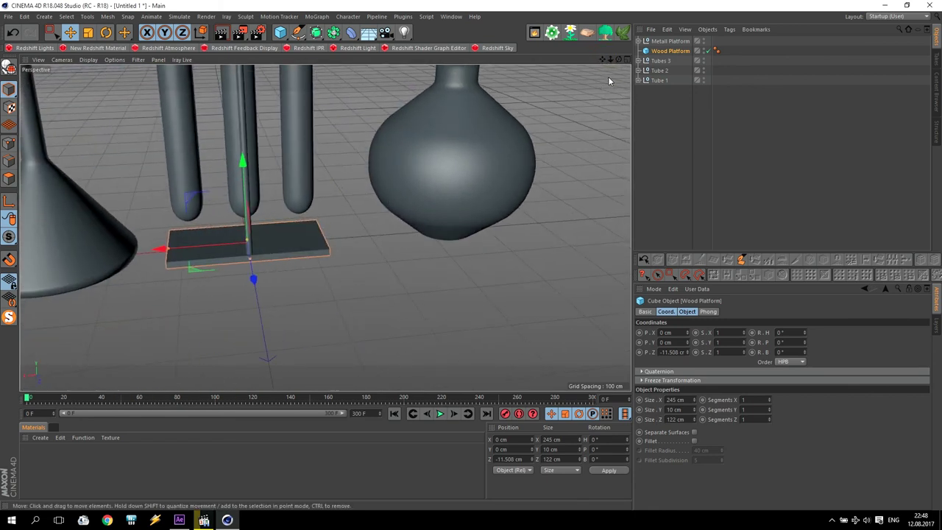
drag(610, 58, 426, 247)
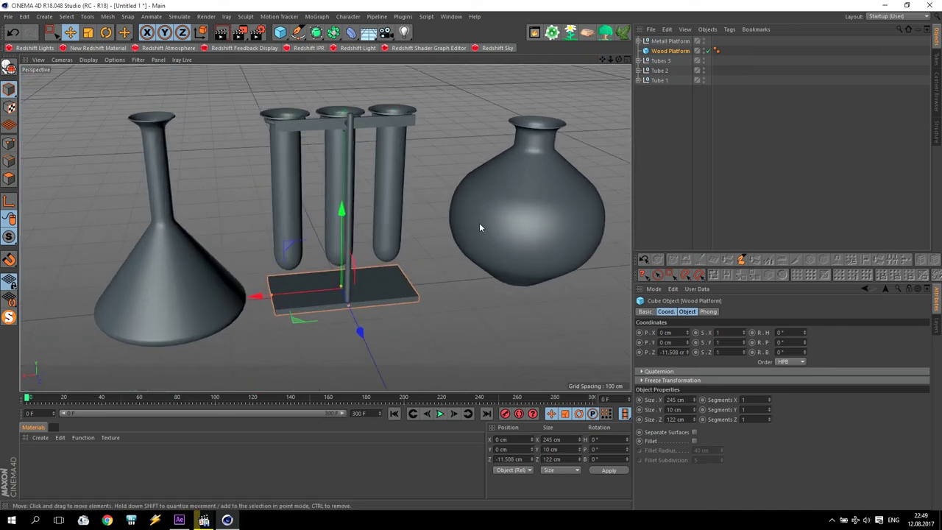
alt+drag(246, 254, 532, 255)
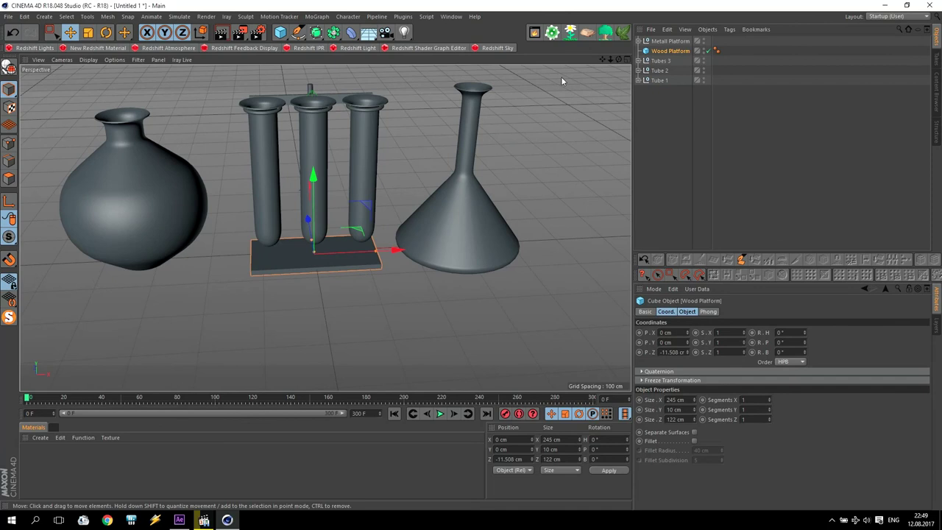
drag(601, 59, 608, 82)
click(280, 34)
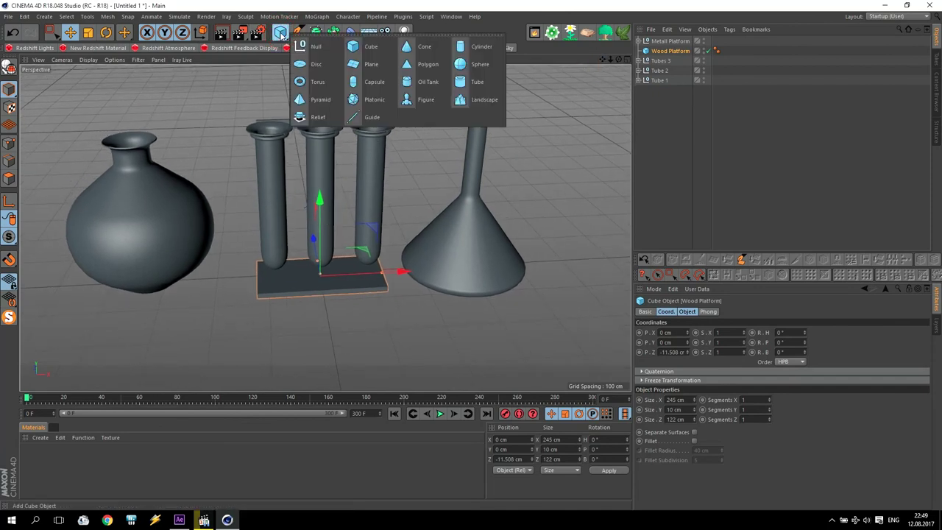
click(362, 47)
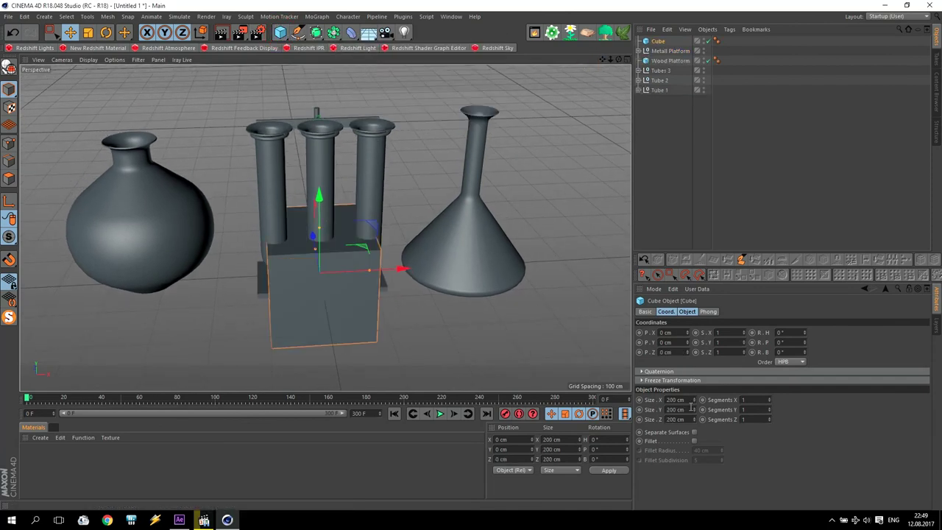
double_click(552, 449)
text(20)
key(Return)
Step: Size the cube to 1400 cm wide and 800 cm deep
double_click(673, 400)
text(1000)
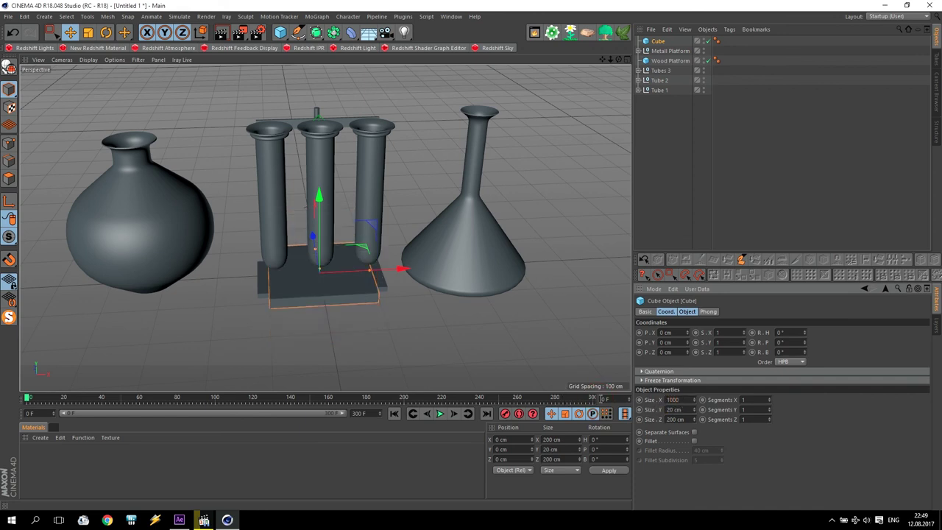
key(Return)
double_click(686, 420)
text(80)
key(Return)
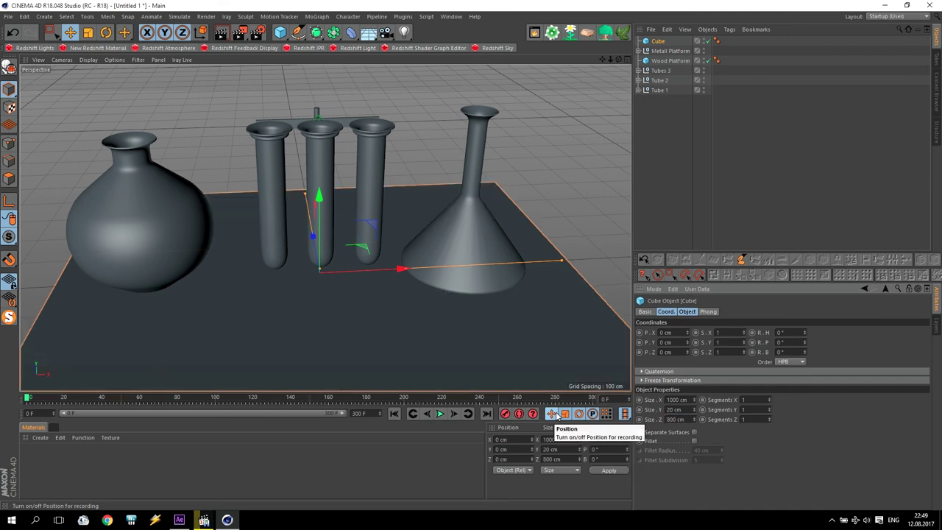
click(693, 400)
drag(693, 400, 695, 402)
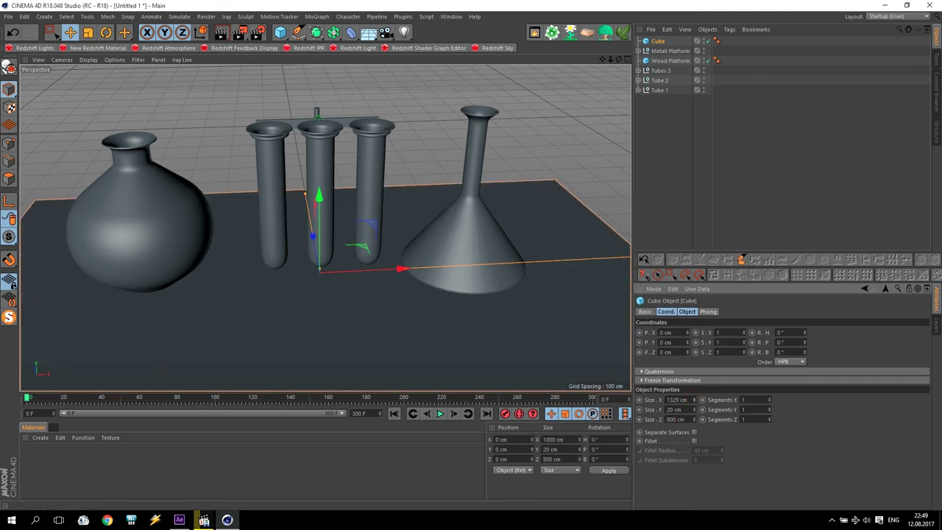
double_click(669, 399)
text(1400)
key(Return)
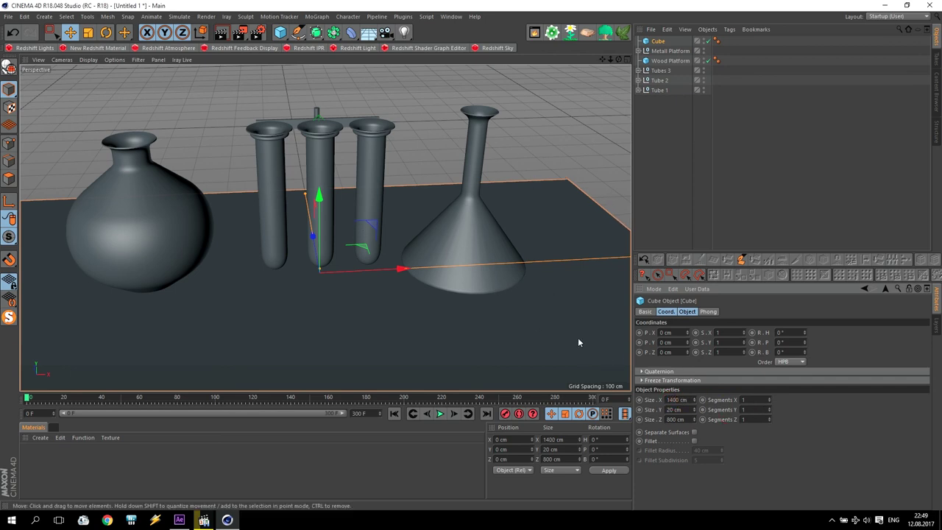
Step: Enable fillet on the slab with a 5 cm radius
click(694, 440)
text(5)
key(Return)
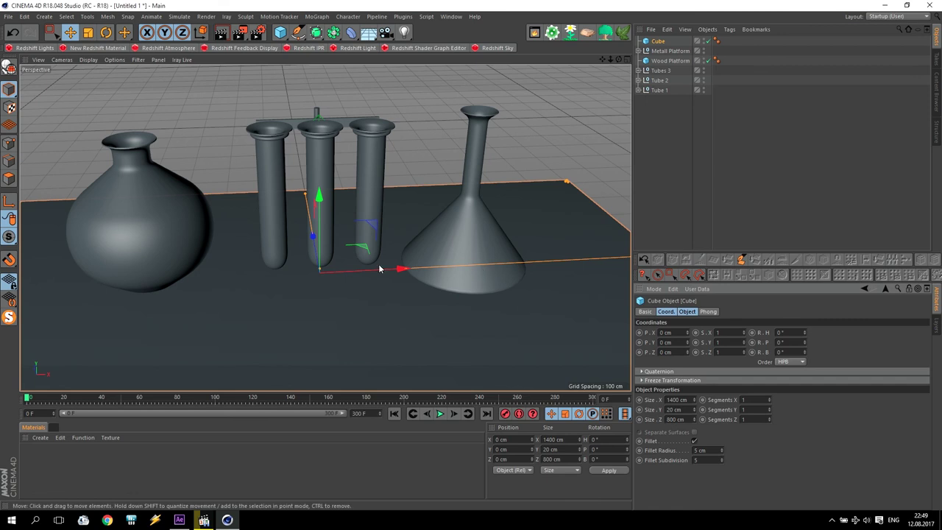
Step: Lower the slab in the Front view to Y -14.739 cm beneath the rack and glassware
key(F5)
key(F4)
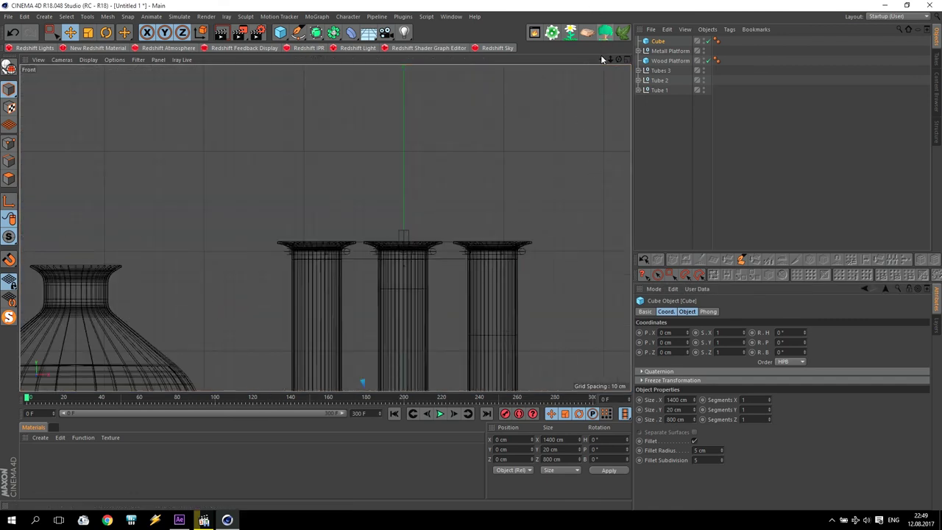
drag(601, 58, 447, 311)
drag(370, 315, 370, 331)
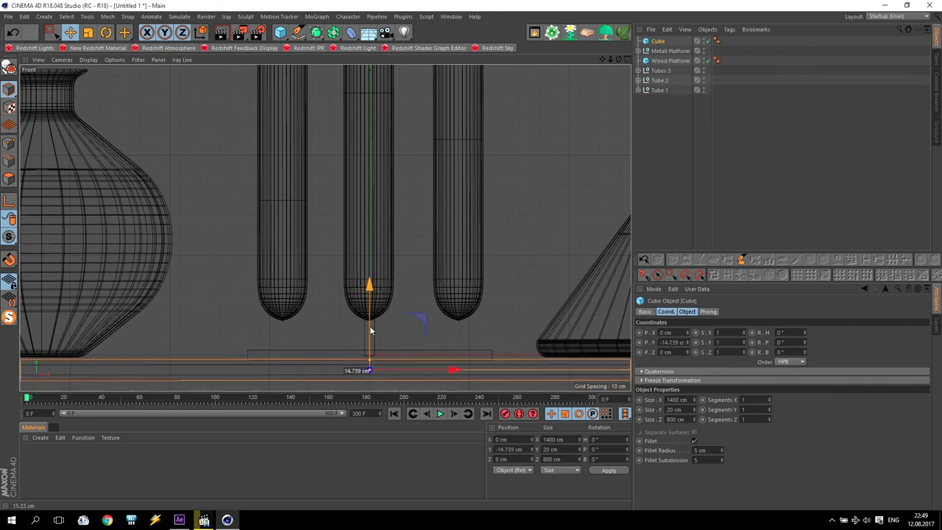
click(435, 306)
middle_click(435, 306)
middle_click(160, 149)
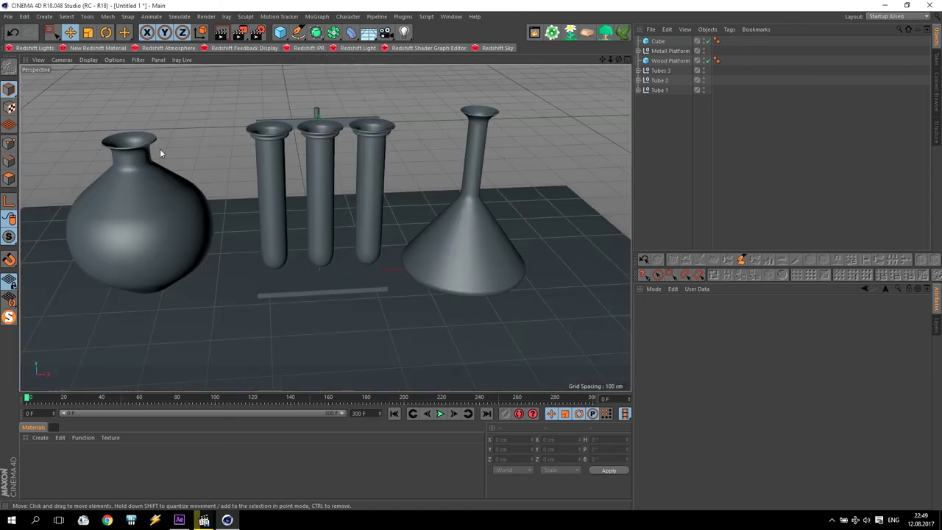
scroll(245, 278, up, 3)
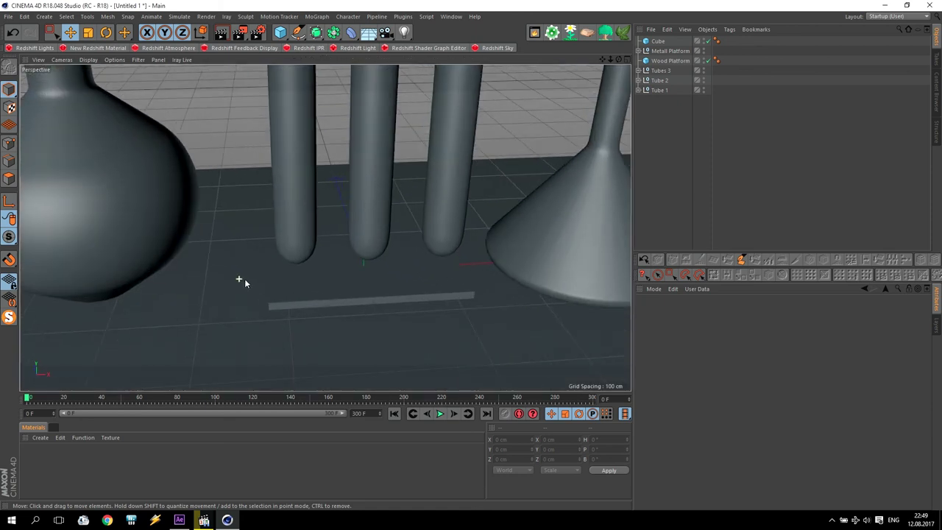
Step: Enable fillet on the Wood Platform with a 2 cm radius
click(669, 61)
click(693, 439)
drag(710, 450, 674, 450)
text(2)
key(Return)
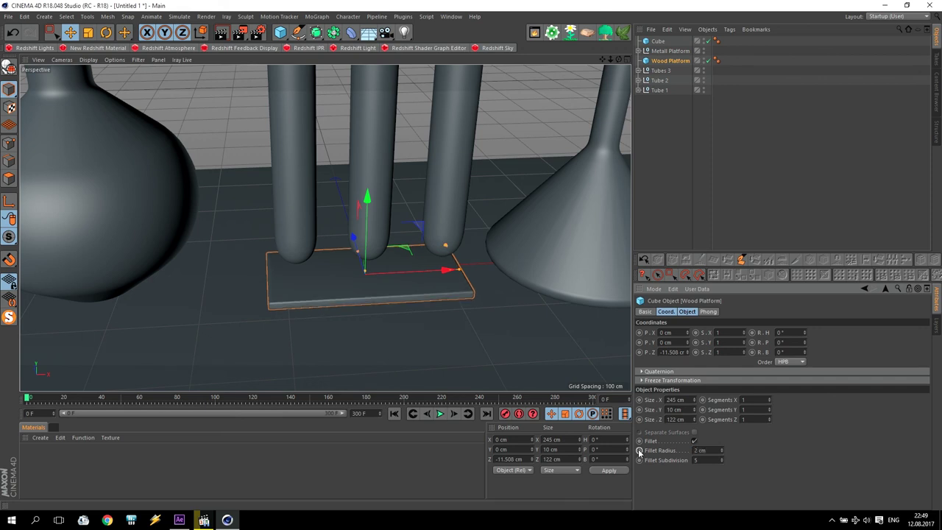
Step: Enable fillet on the Metall Platform's top bar Cube.1 with a 1 cm radius
click(638, 51)
click(667, 139)
alt+drag(604, 63, 559, 220)
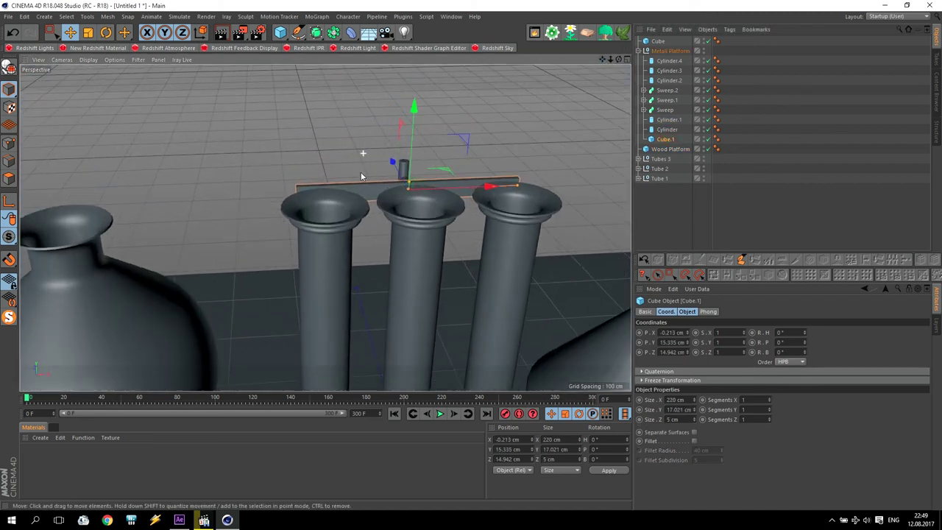
click(695, 440)
click(712, 450)
text(1)
key(Return)
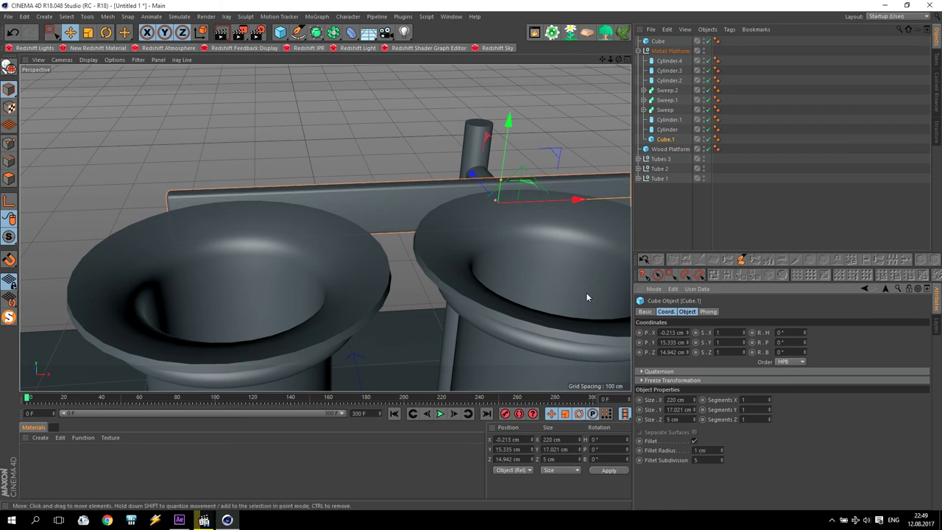
Step: Orbit to a low frontal view of the glassware, collapse Metall Platform and deselect all
middle_click(382, 122)
scroll(424, 184, down, 3)
middle_click(277, 164)
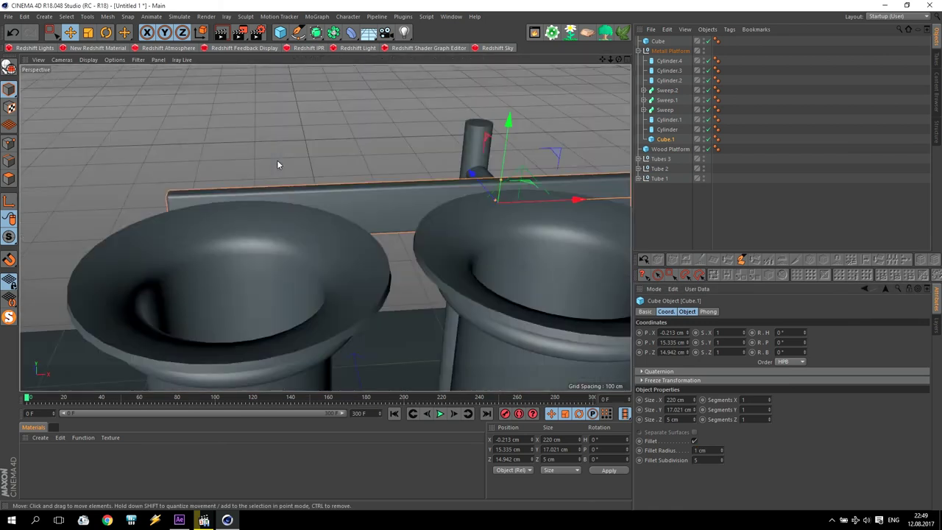
alt+drag(278, 164, 499, 294)
scroll(499, 294, down, 2)
alt+drag(326, 225, 383, 162)
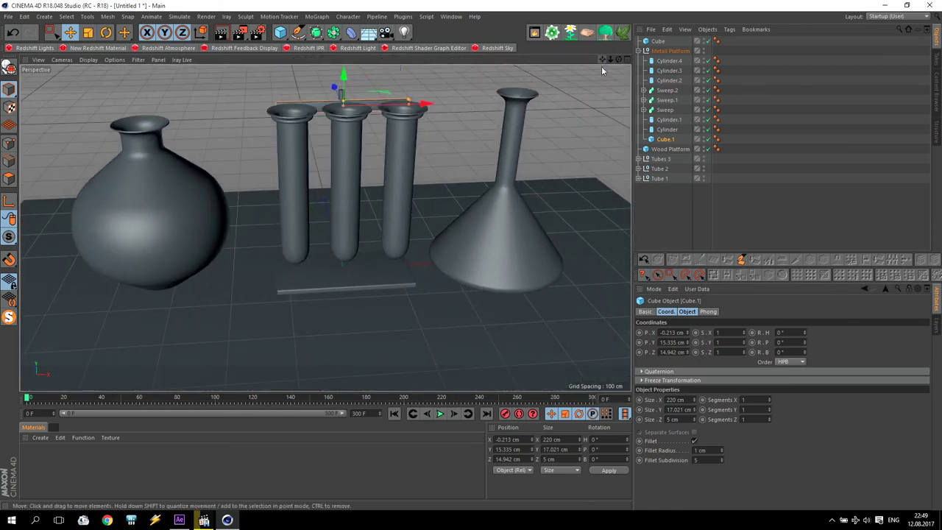
click(638, 50)
click(575, 116)
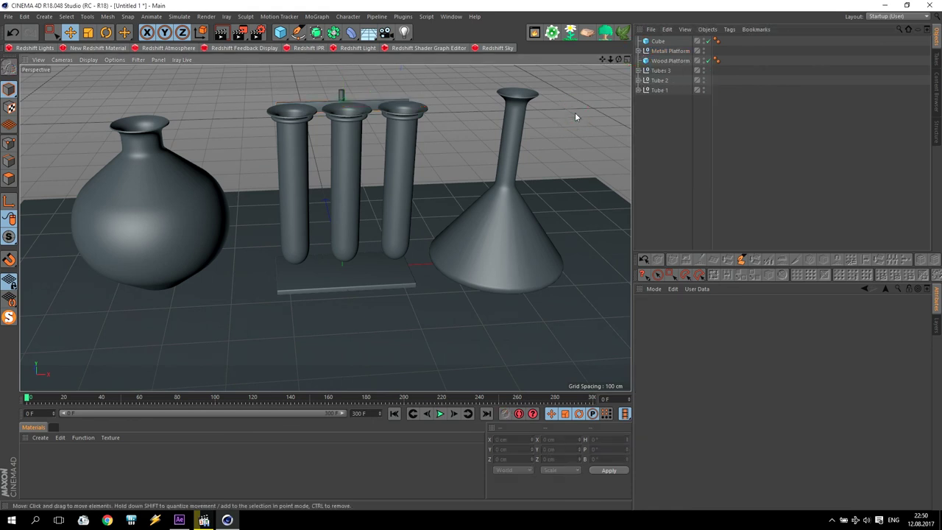
scroll(430, 258, down, 2)
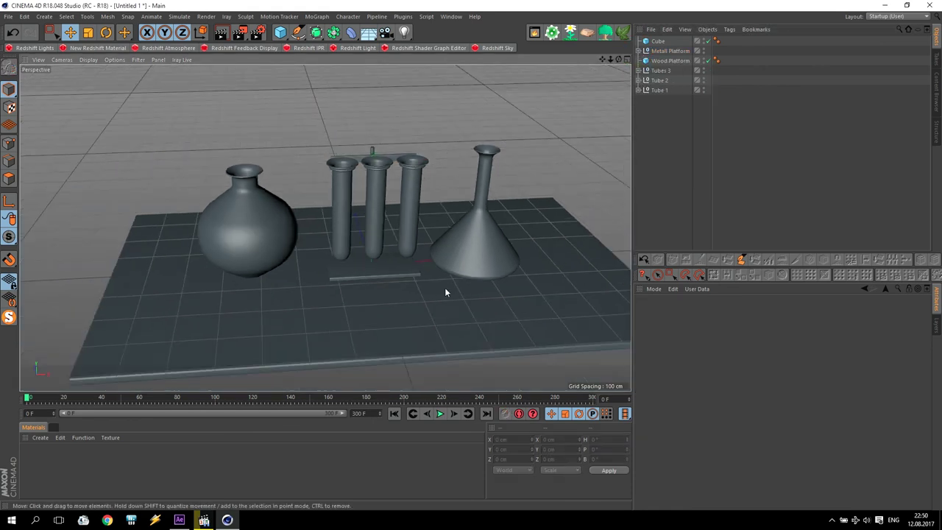
scroll(445, 287, up, 2)
alt+drag(446, 276, 534, 206)
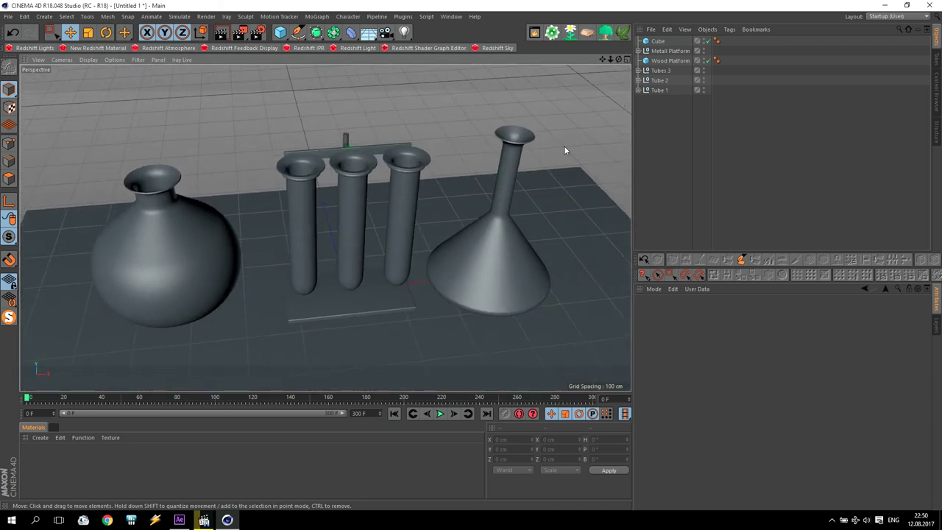
mouse_move(599, 74)
alt+mouse_down()
mouse_move(447, 294)
mouse_move(424, 265)
mouse_move(437, 242)
alt+mouse_up()
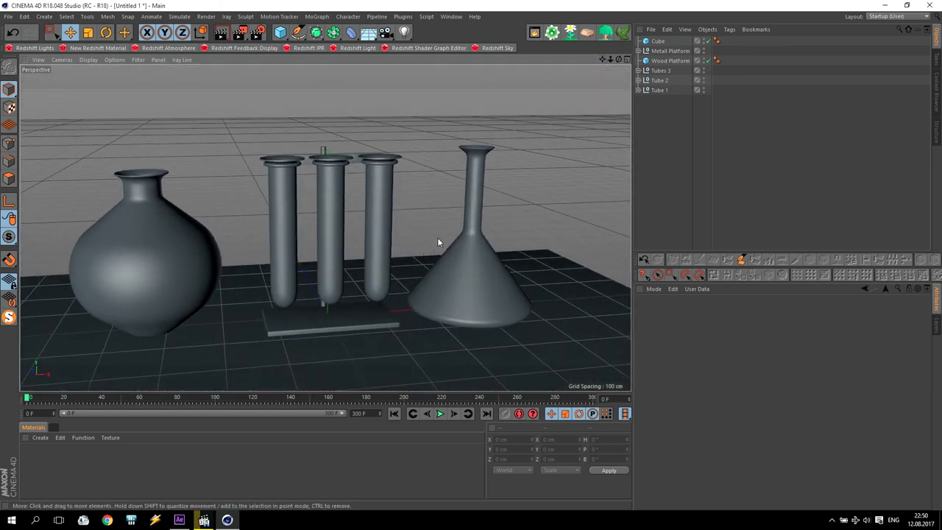
scroll(337, 285, up, 2)
scroll(337, 290, up, 1)
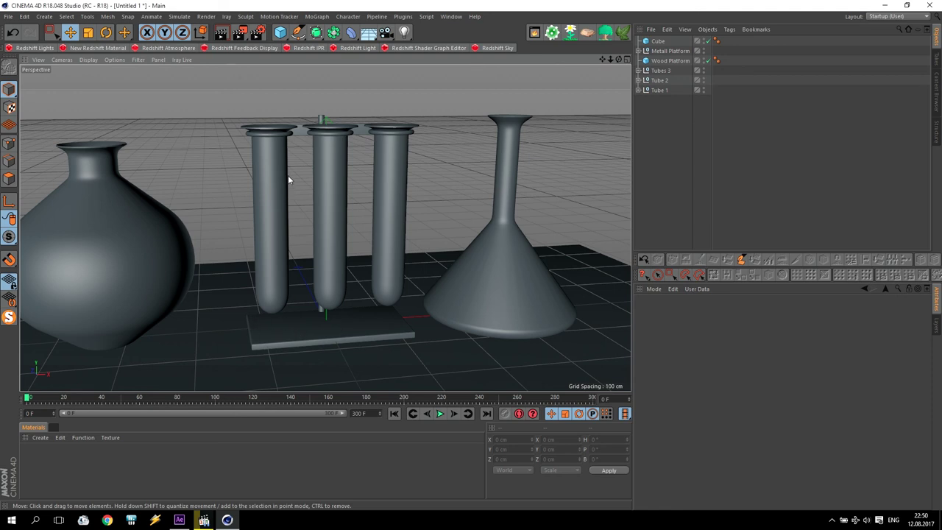
click(204, 520)
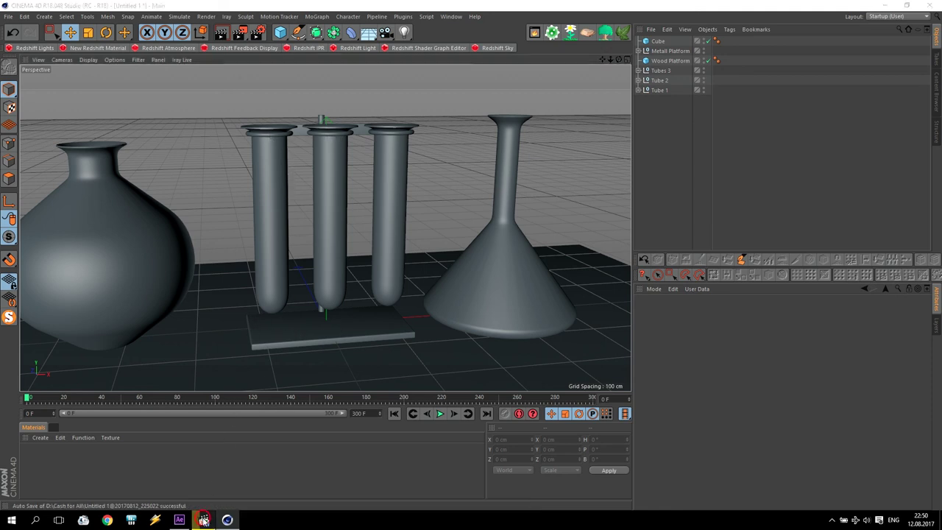
click(729, 56)
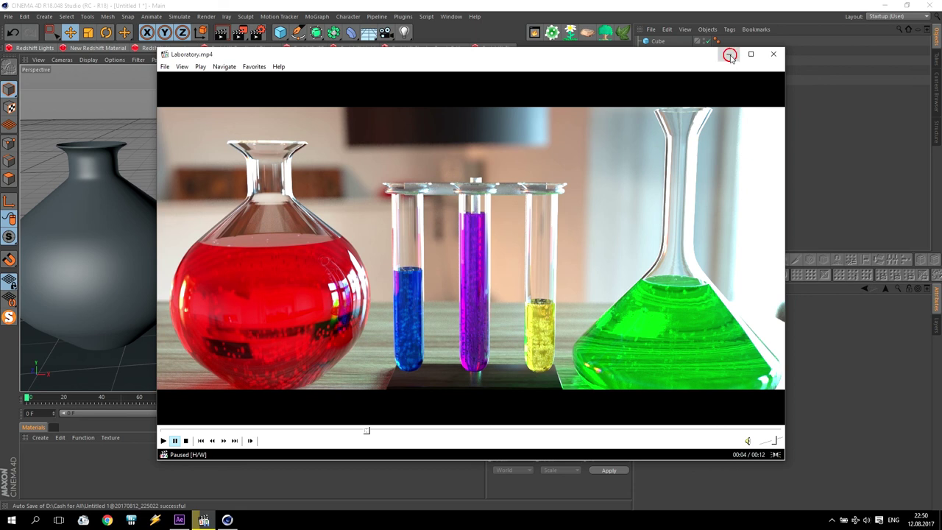